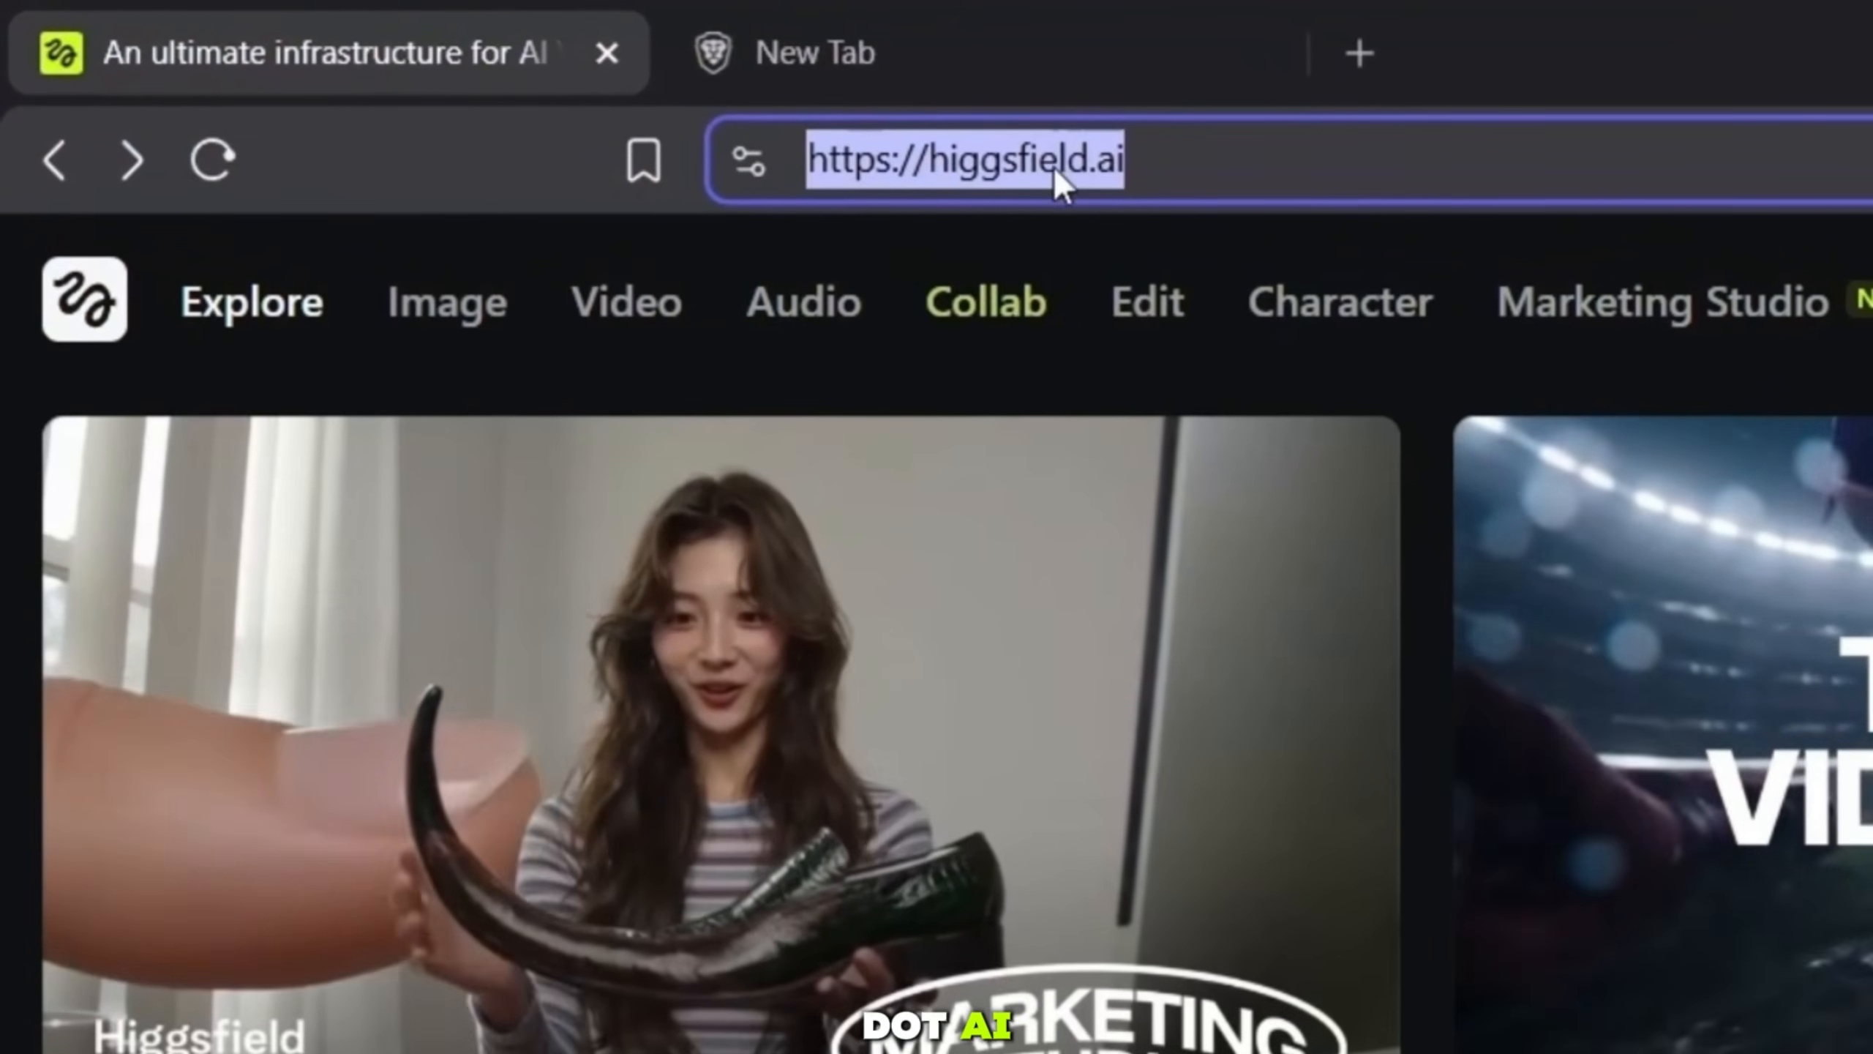
- Open Marketing Studio from the Higgsfield home page
left_click(1056, 162)
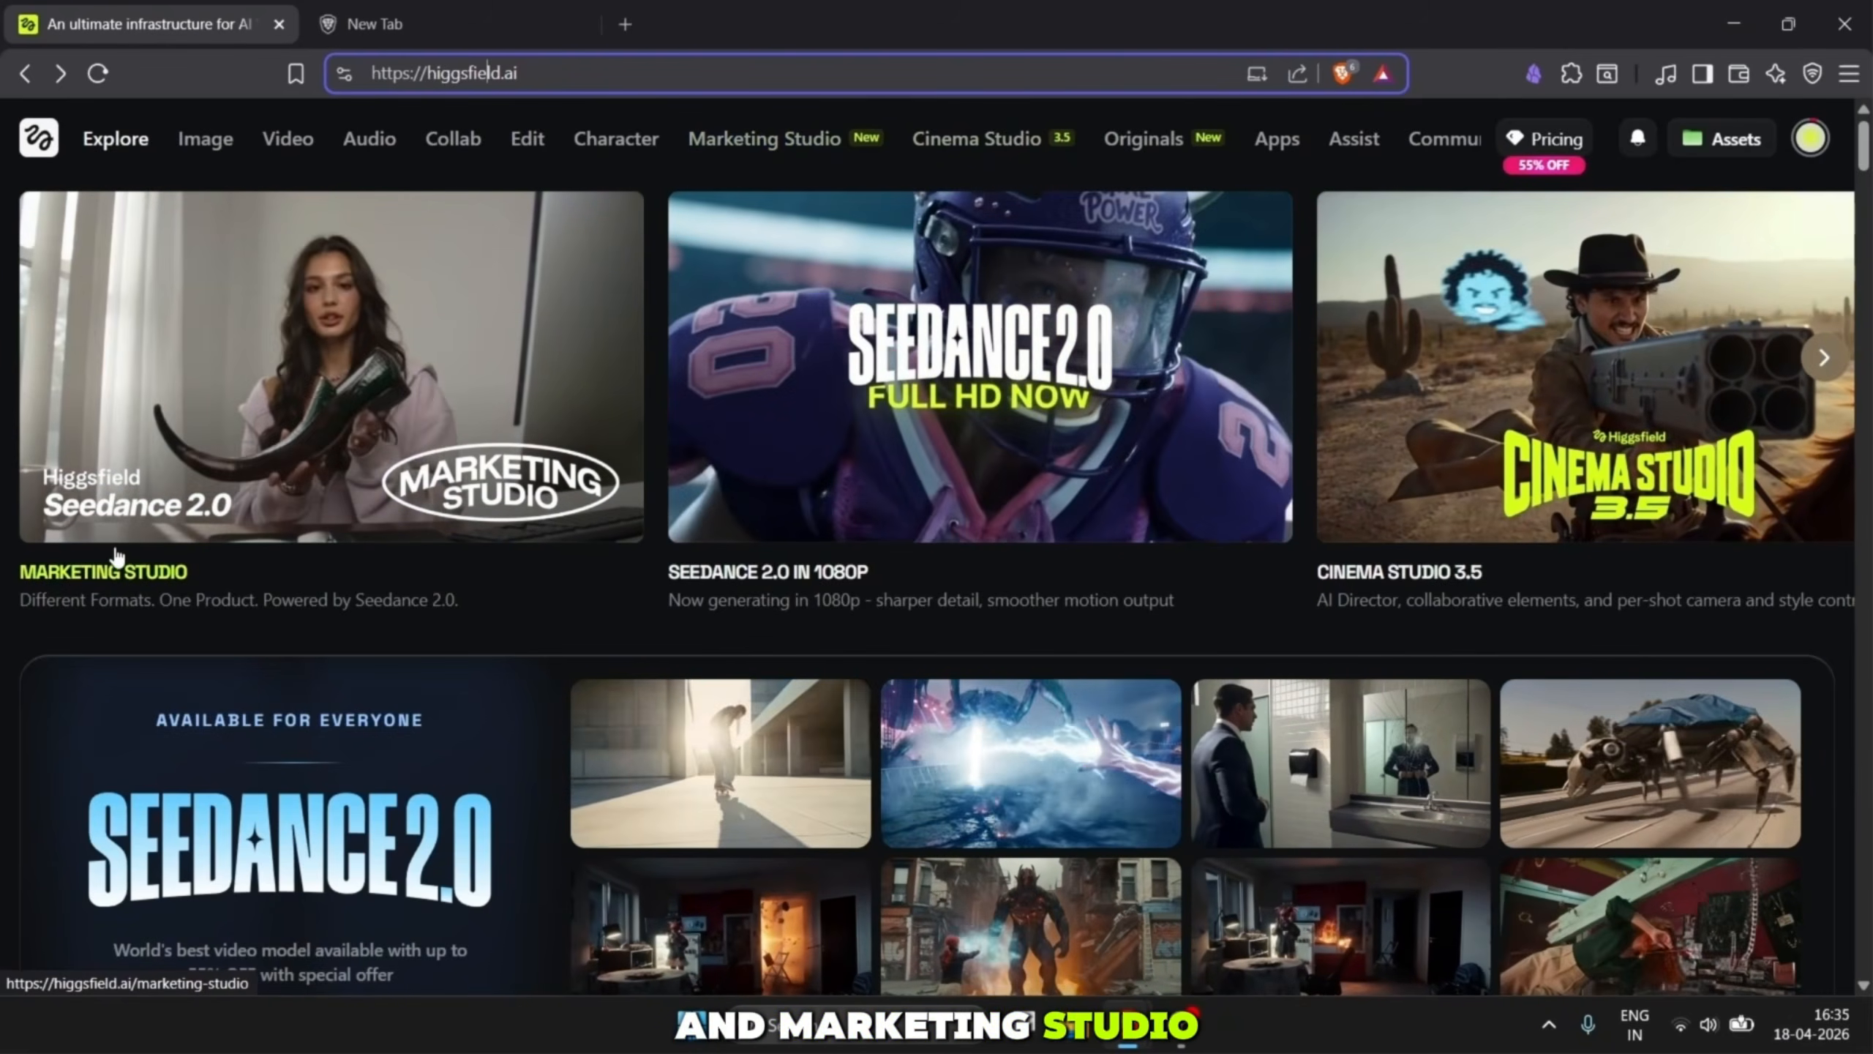
left_click(131, 578)
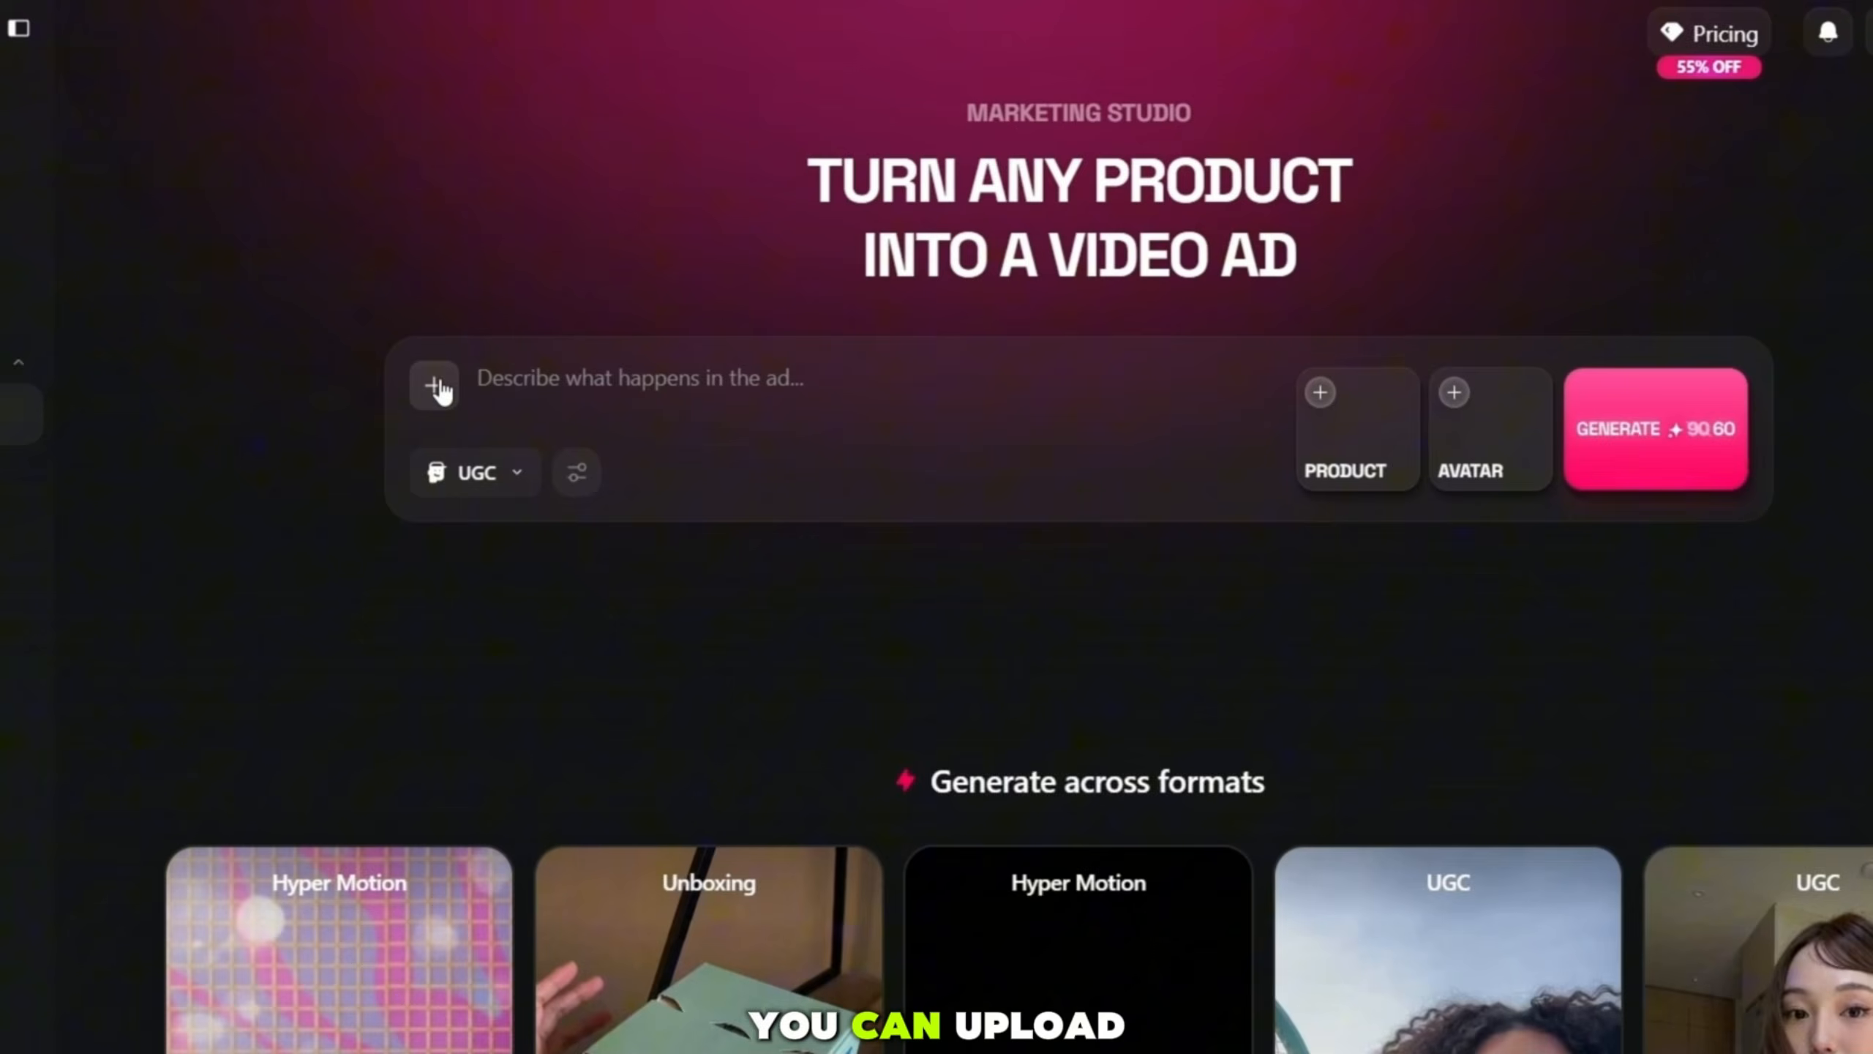
- Examine the media sources for the ad: uploads, image generations, elements and liked items, and close the picker
left_click(541, 415)
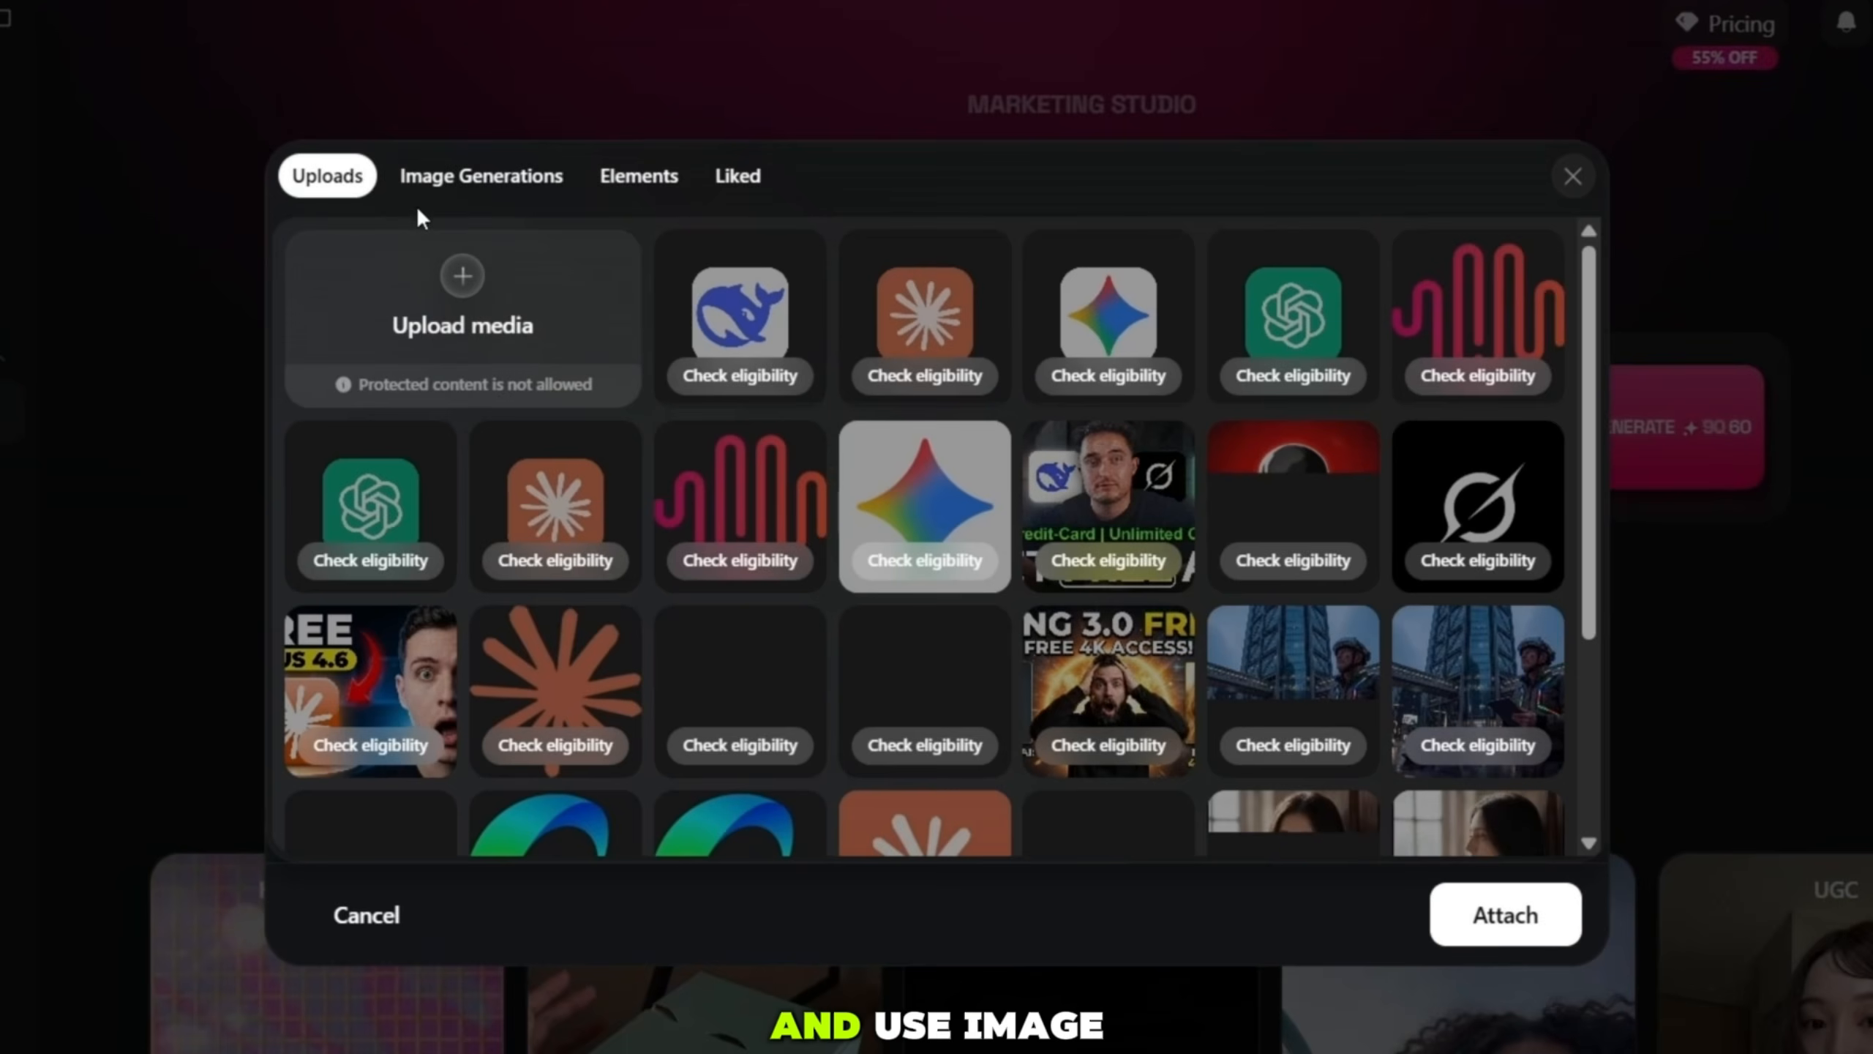
left_click(458, 193)
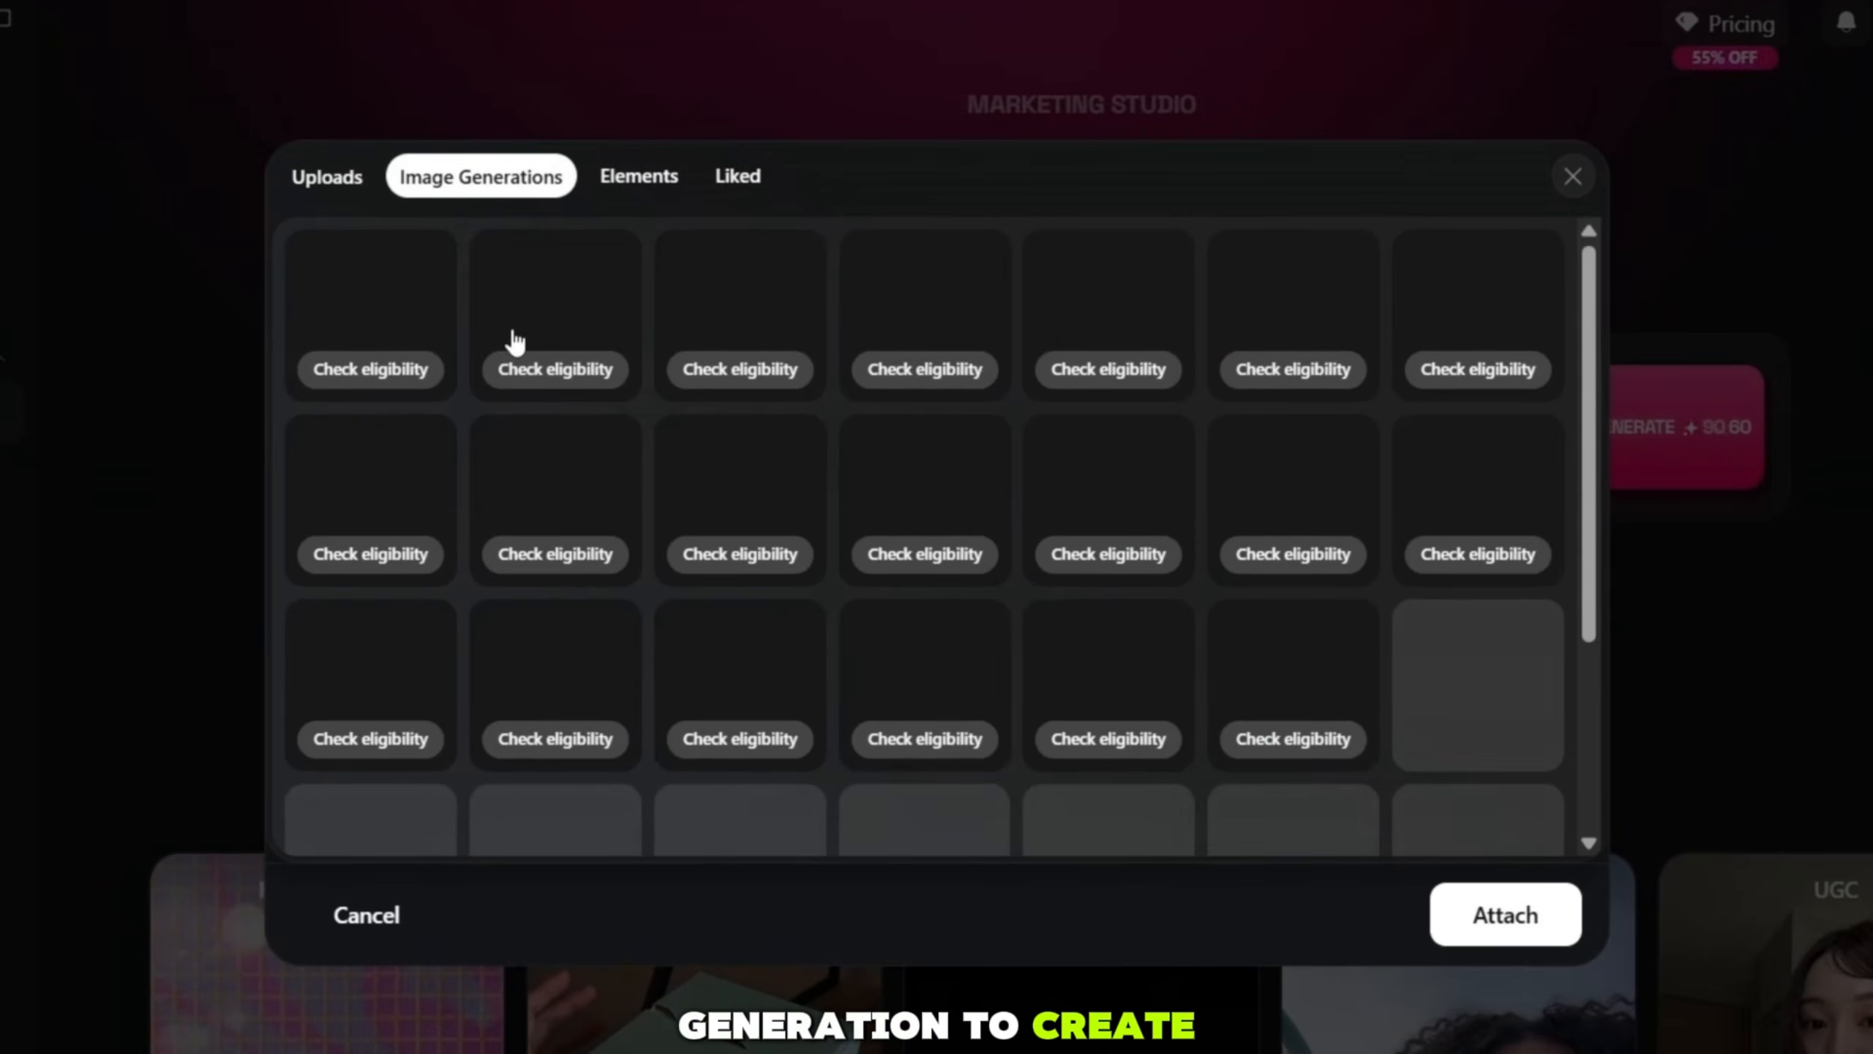
left_click(665, 188)
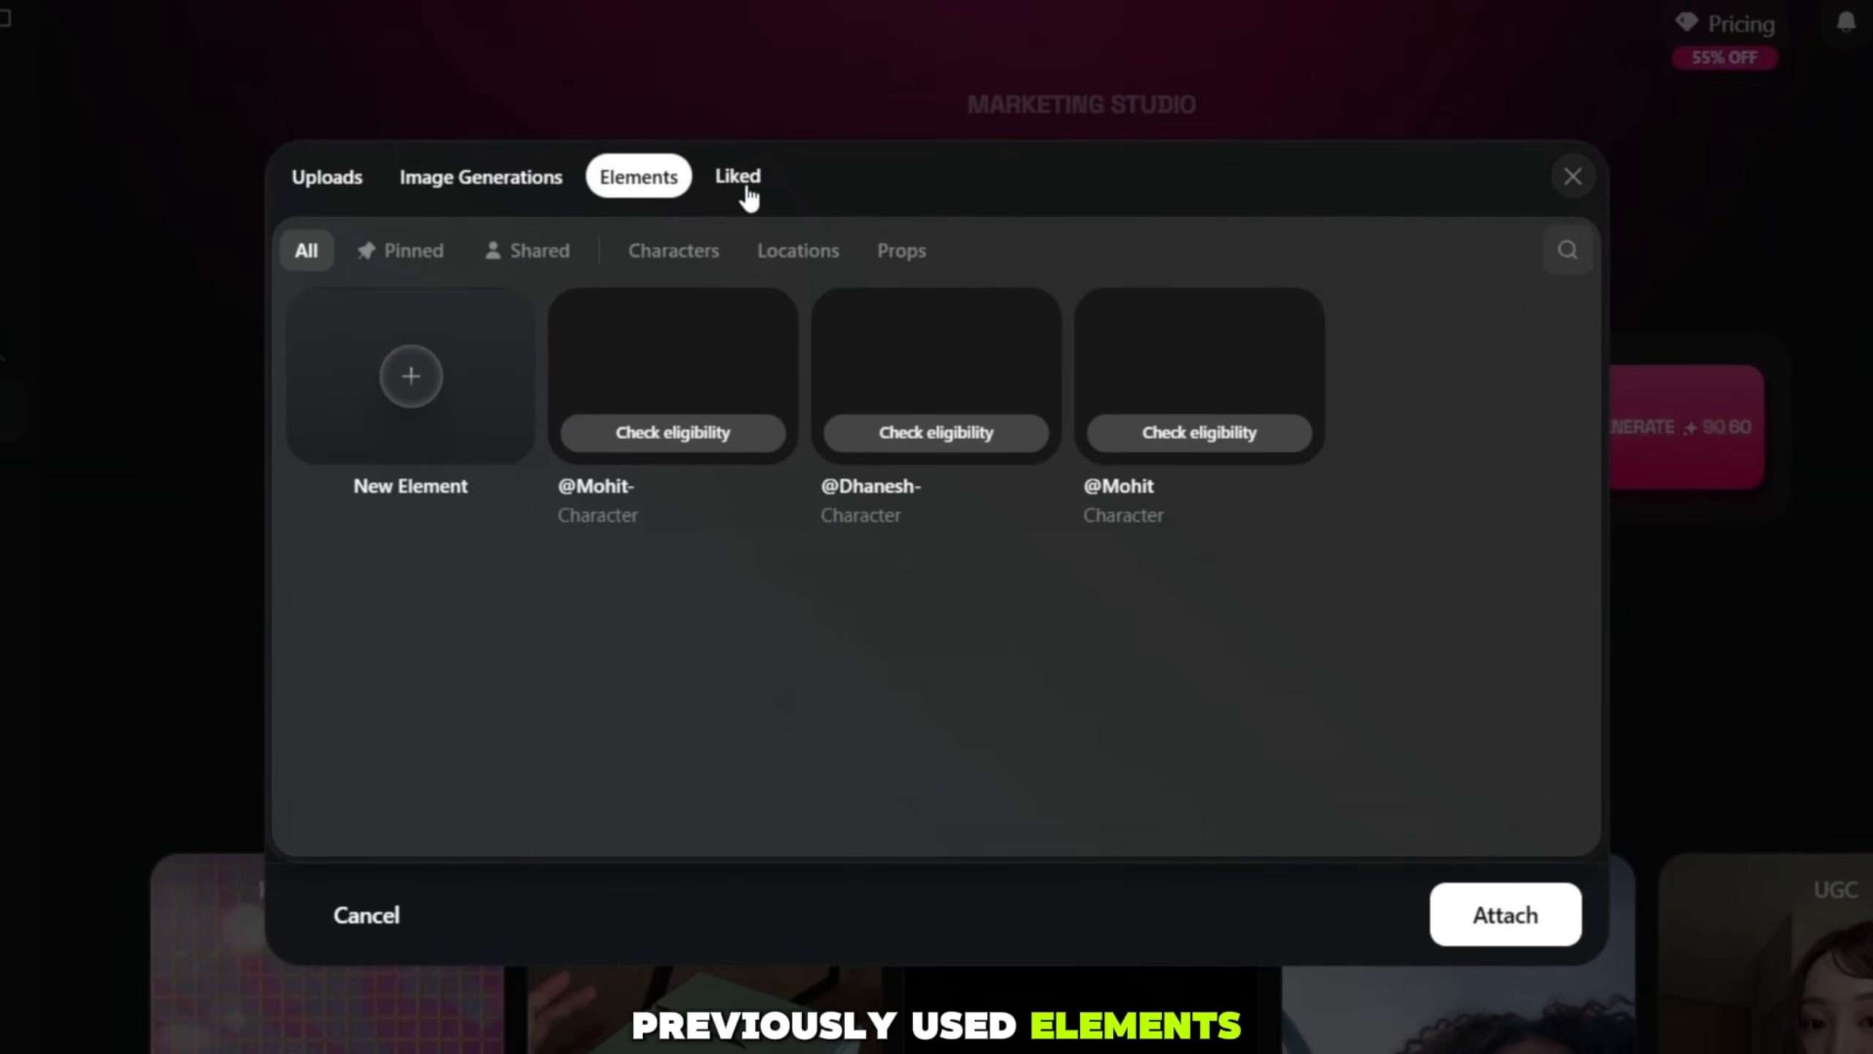
left_click(746, 188)
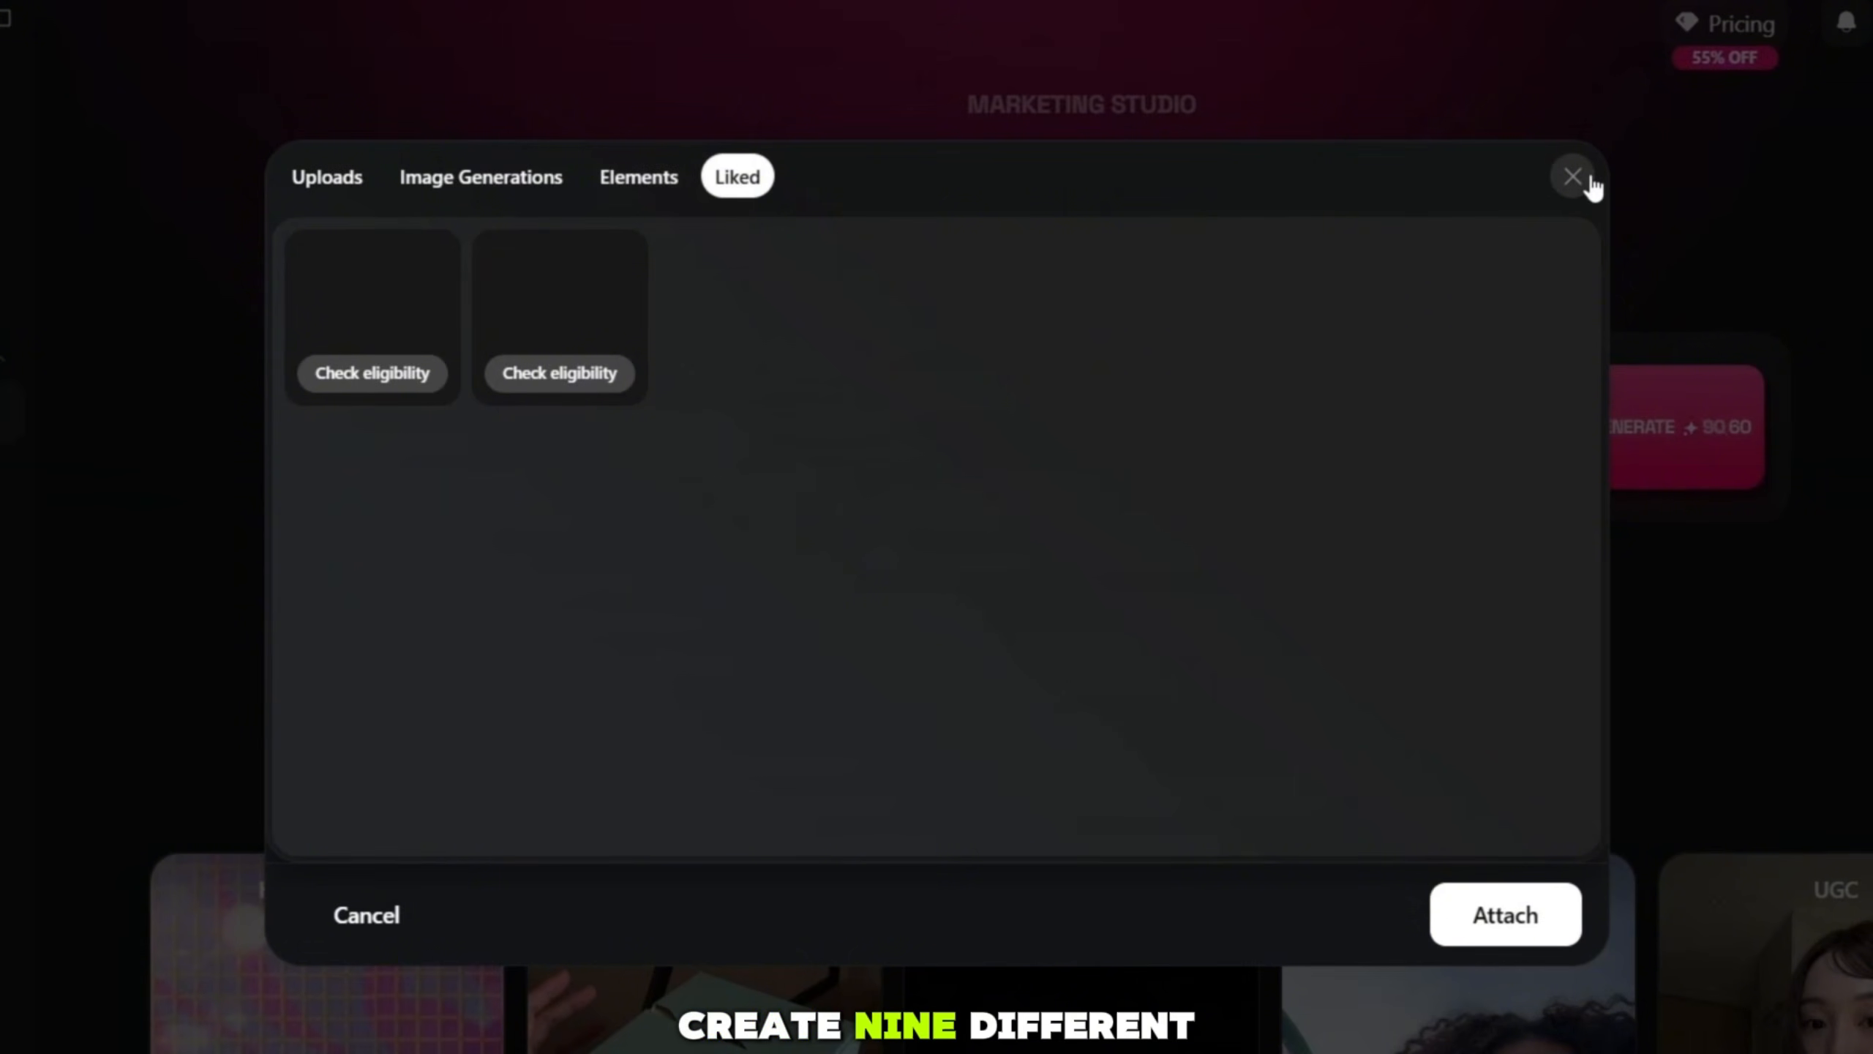
left_click(1571, 178)
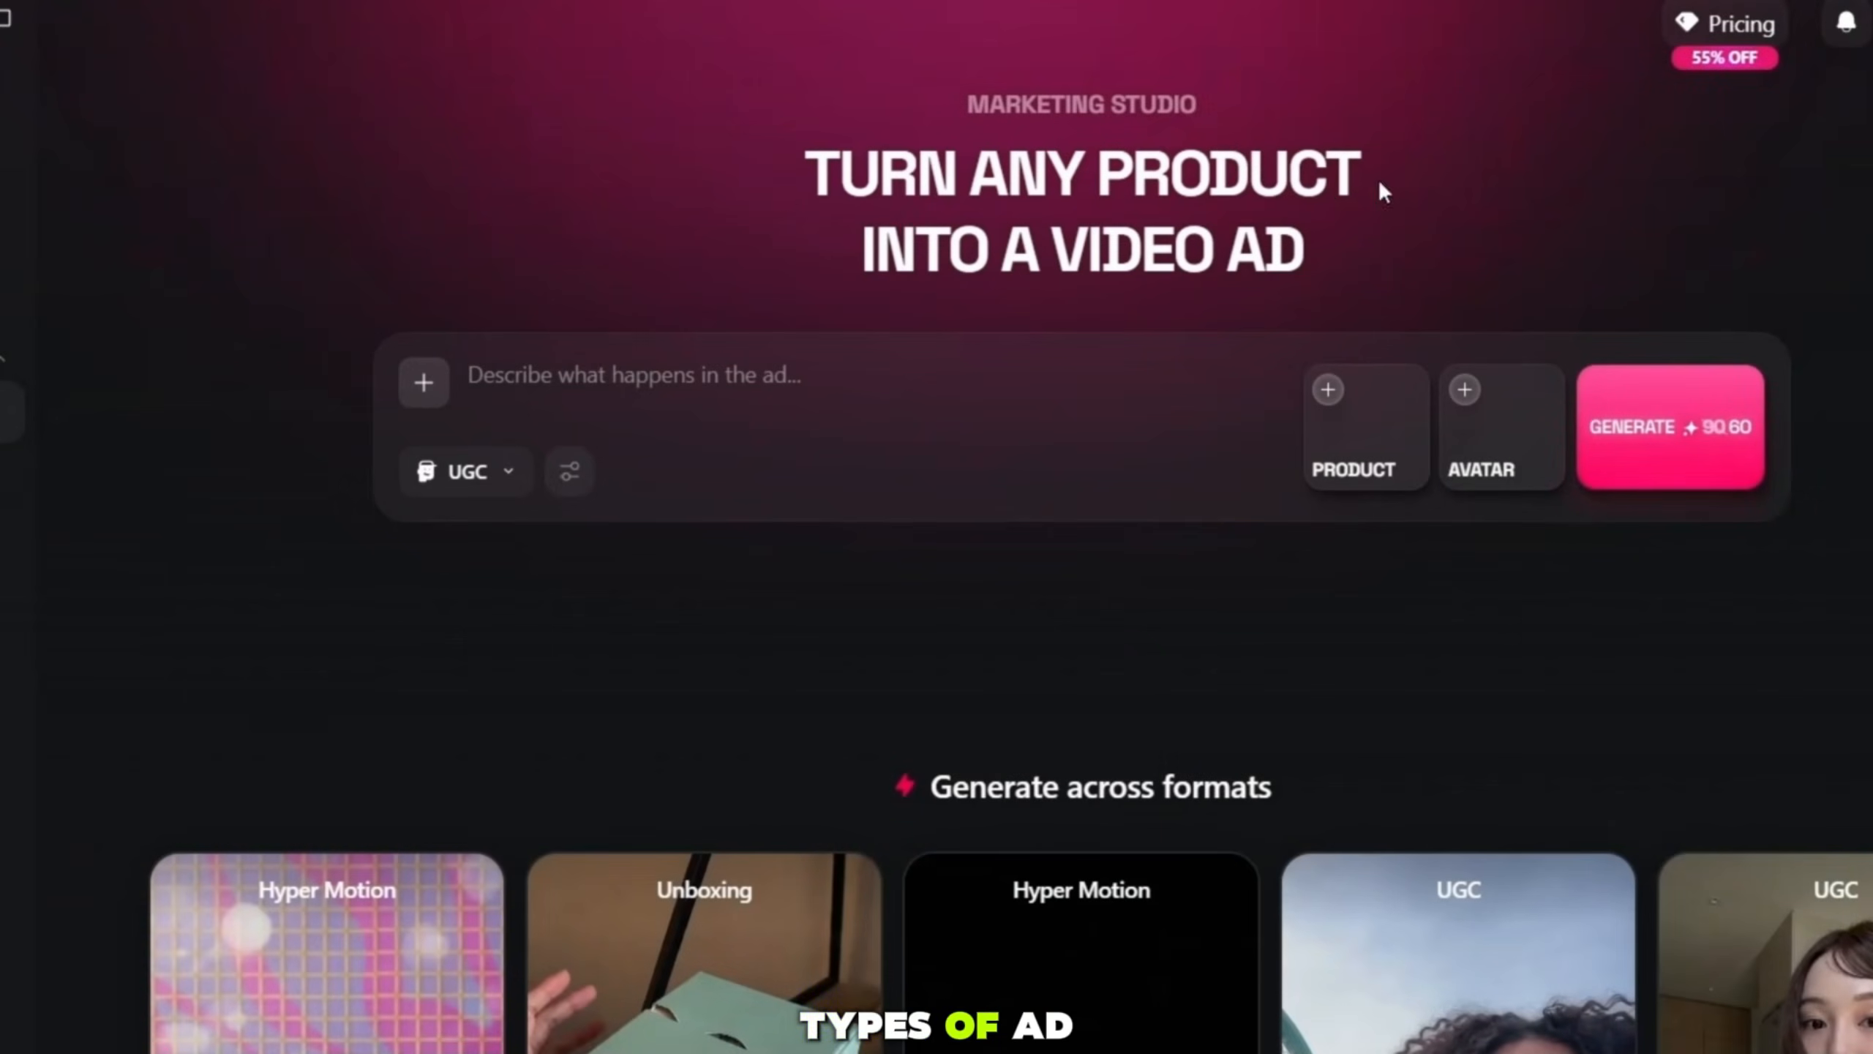
- Look through all the available ad formats, from UGC to Pro Virtual Try On, and close the list
left_click(517, 472)
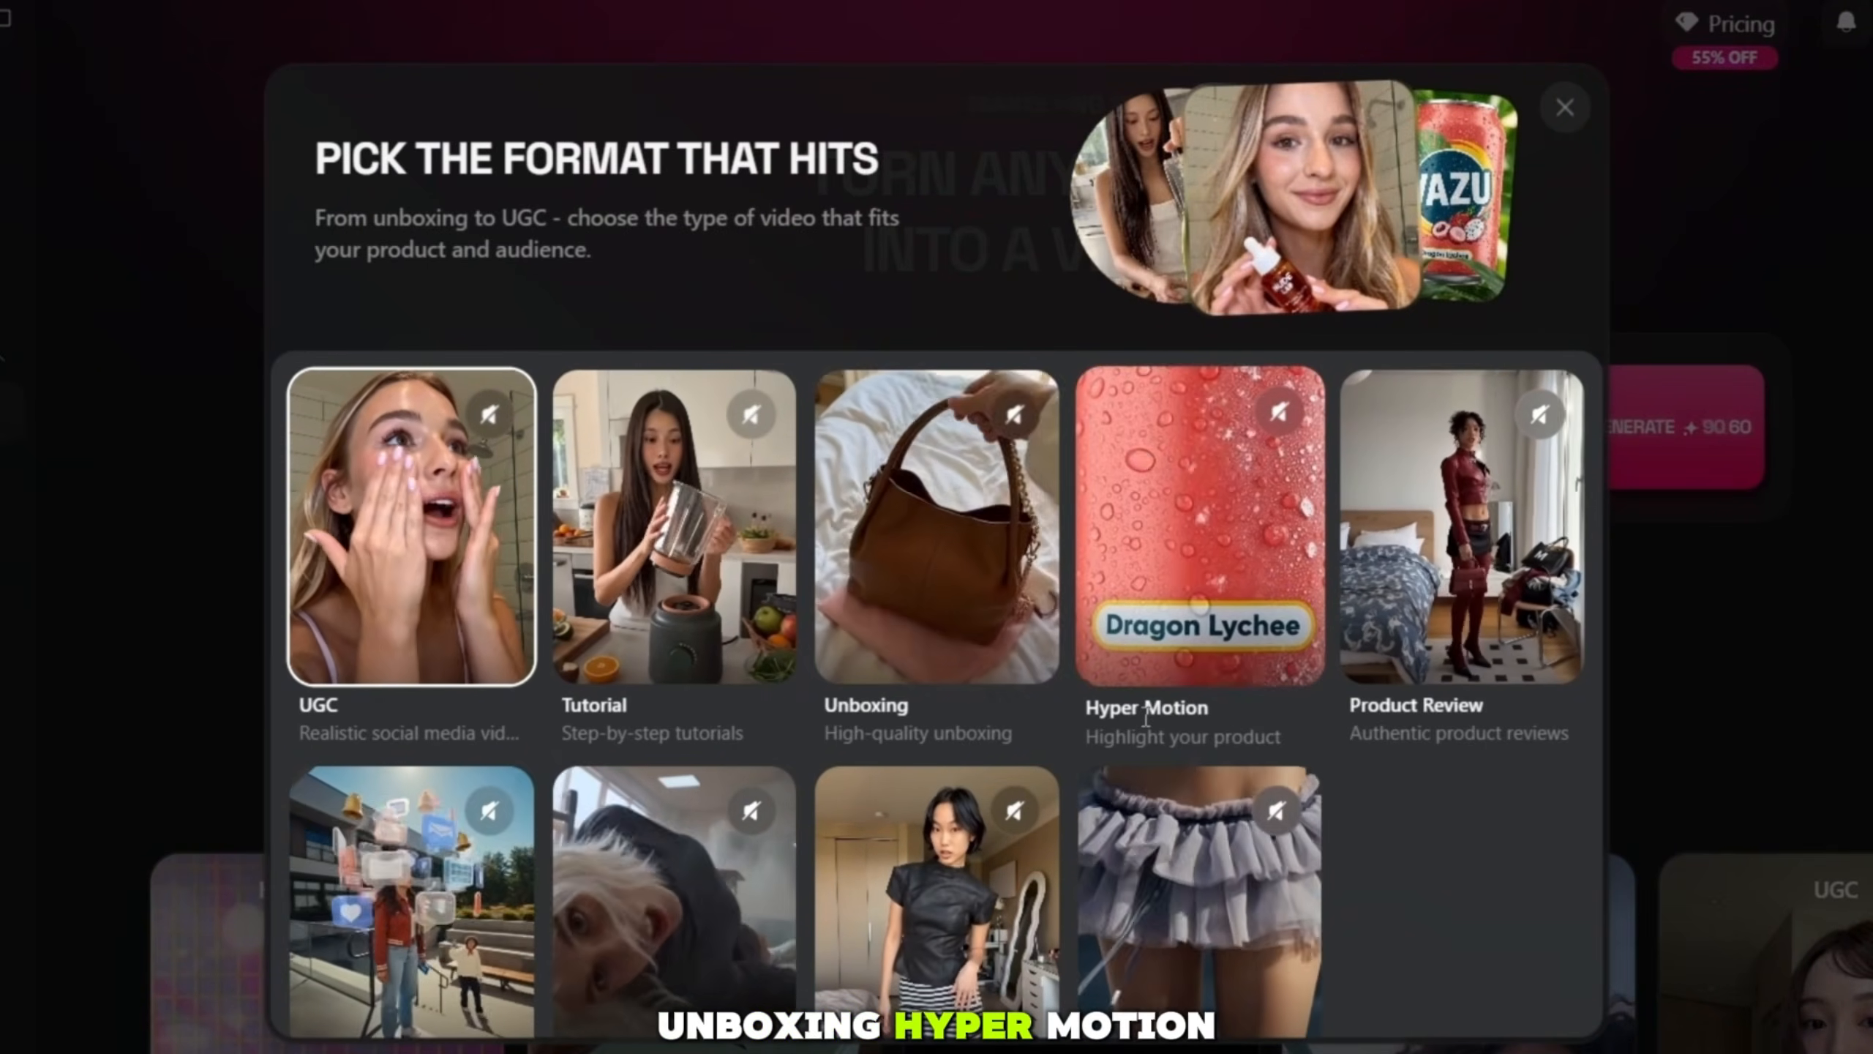
scroll(409, 885, "down", 3)
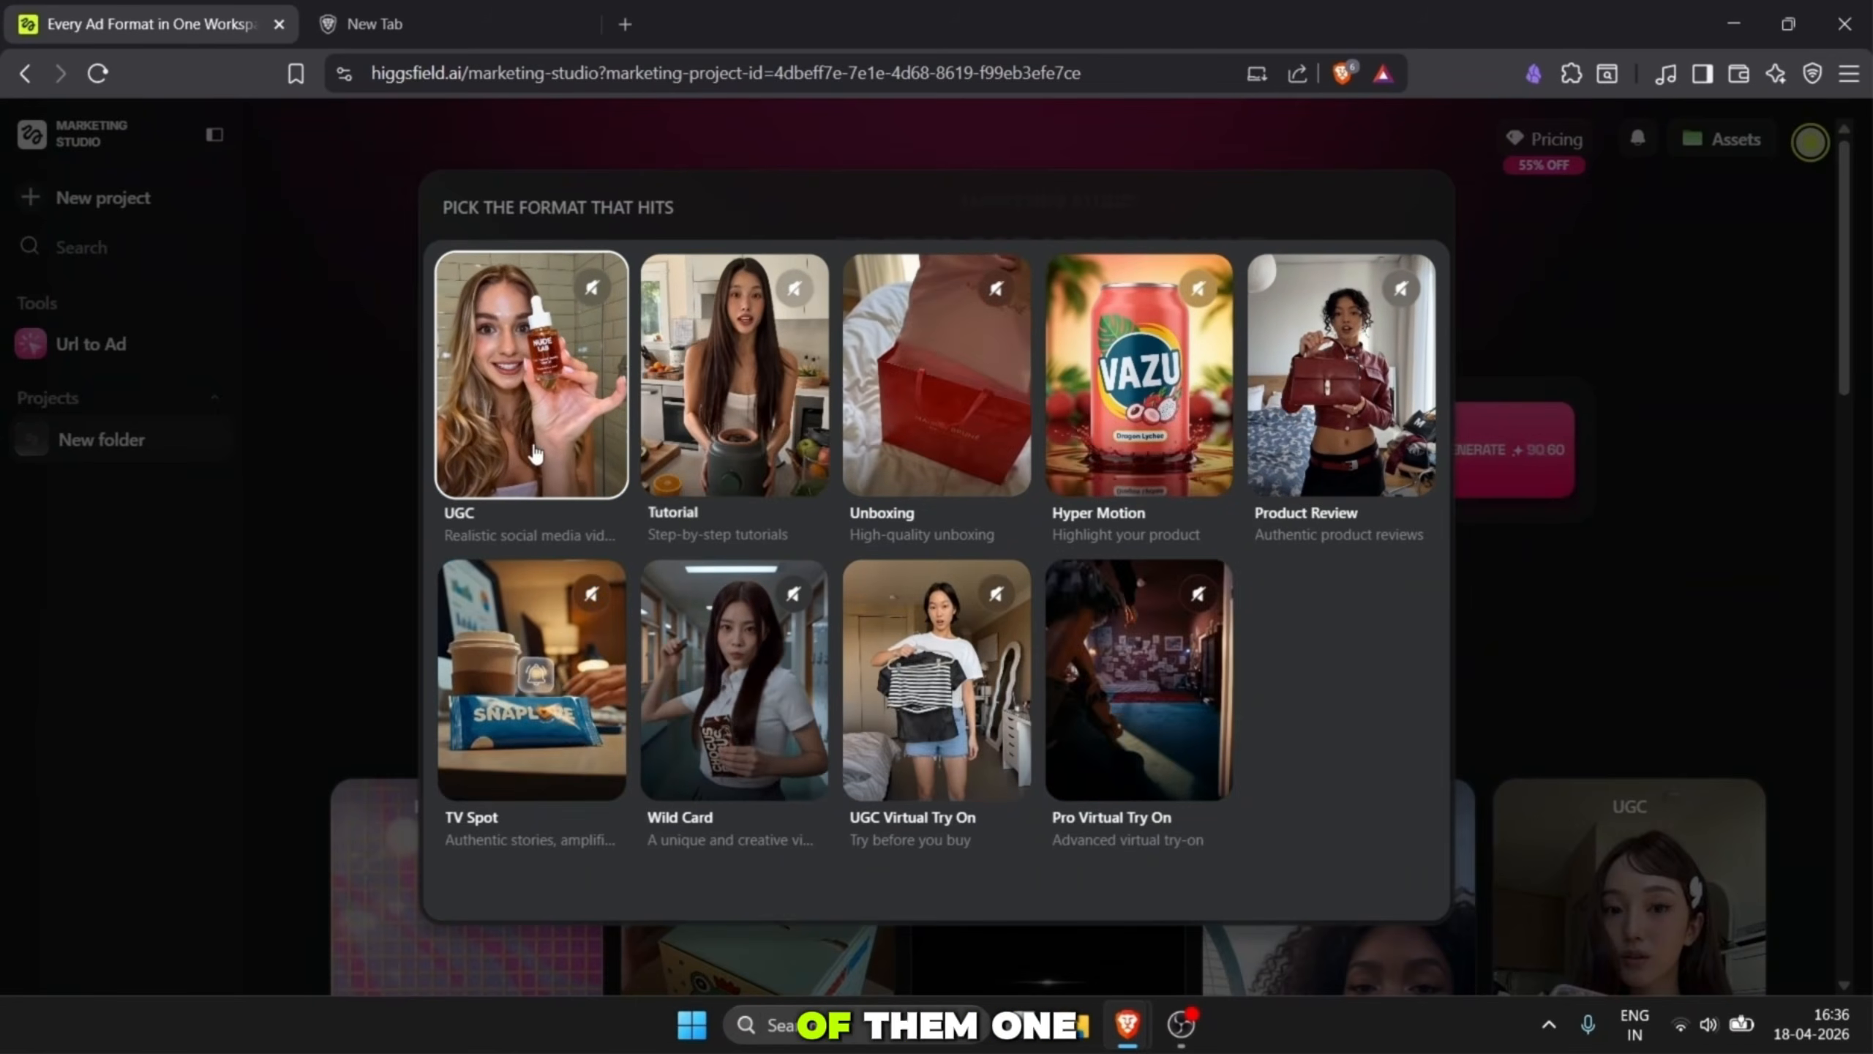
left_click(1631, 293)
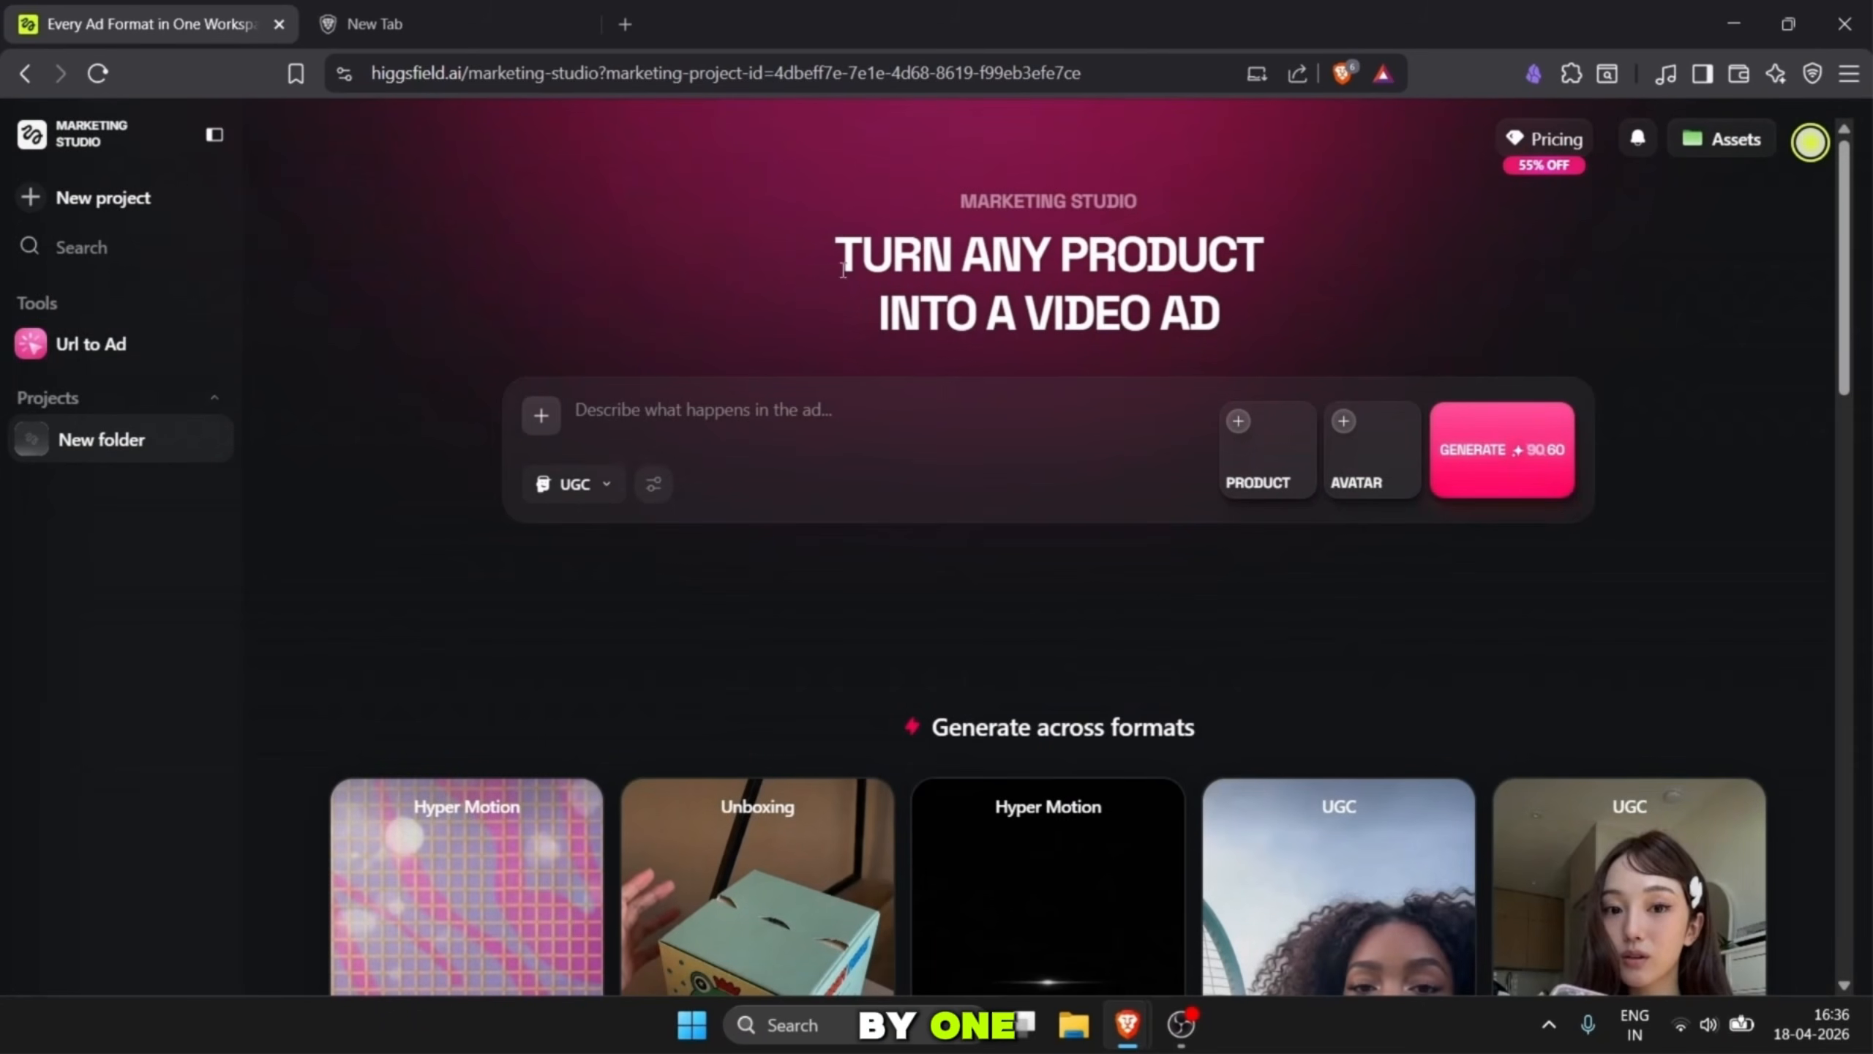
- Set the ad to 3:4 aspect ratio and 1080p resolution, and adjust its duration
left_click(653, 485)
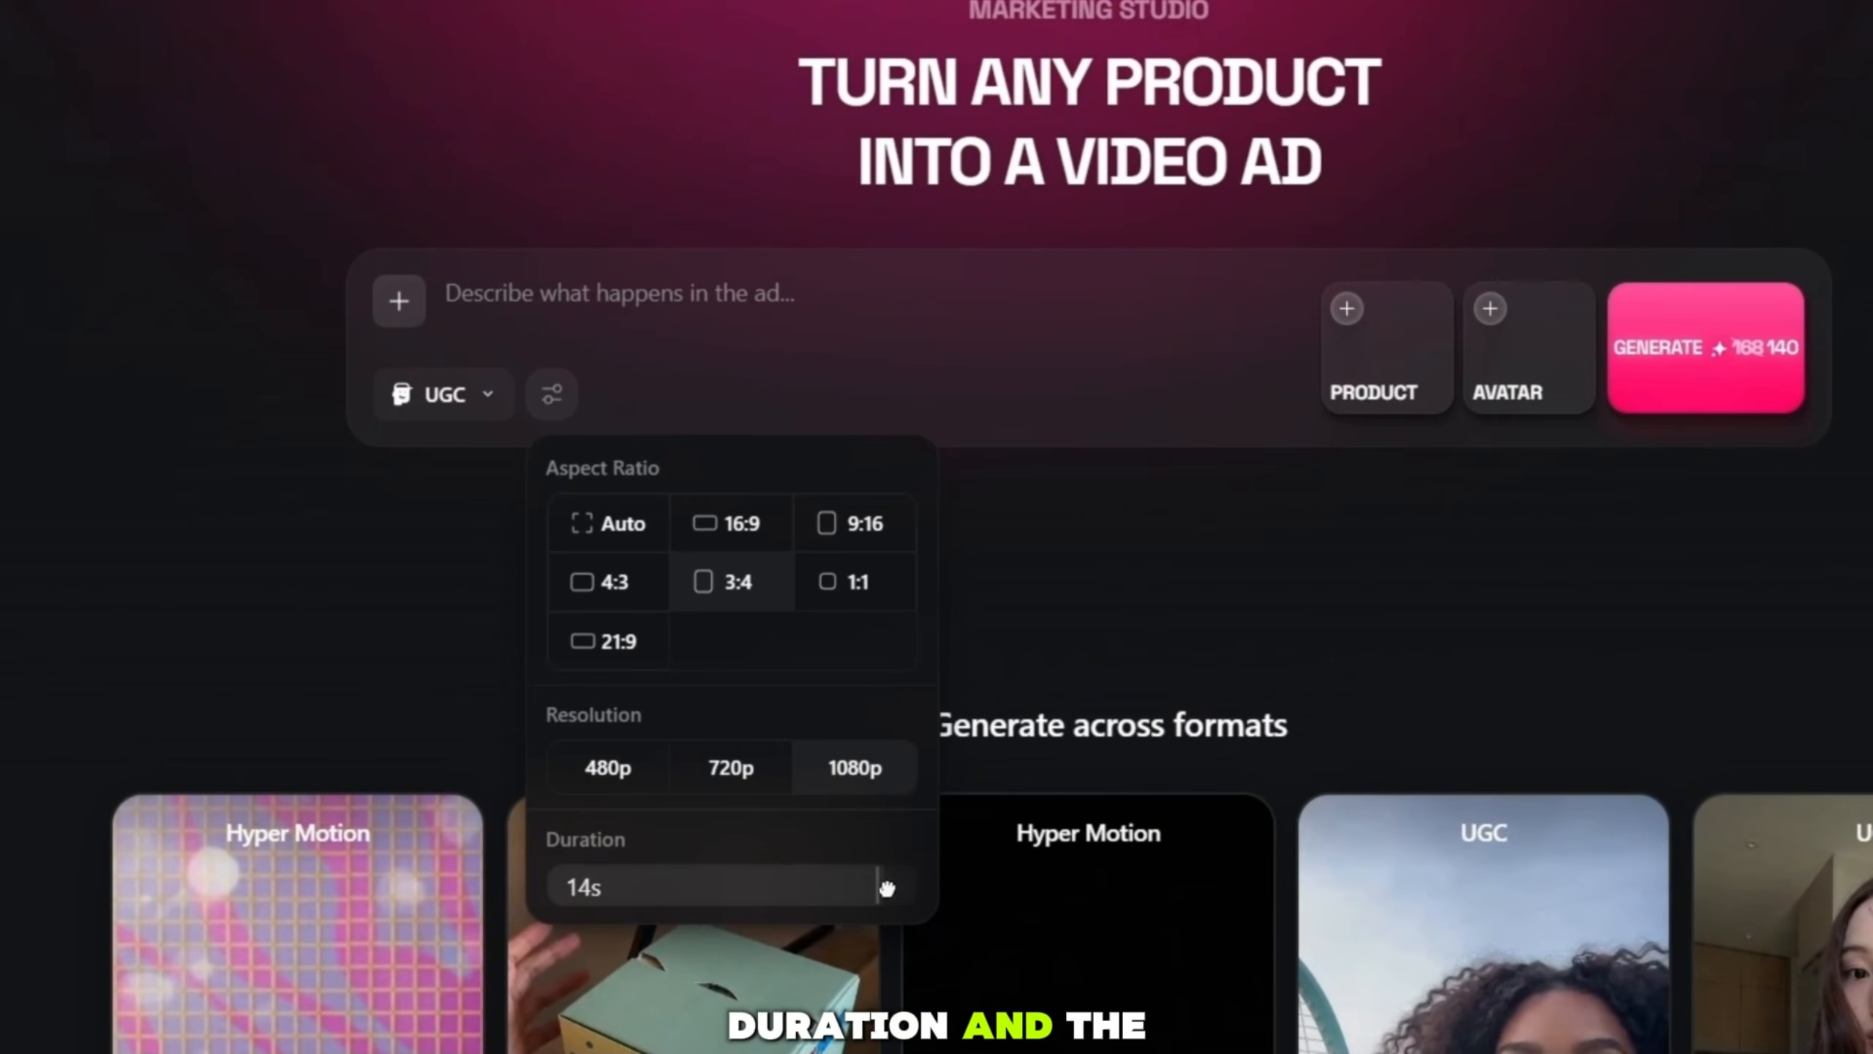
left_click(1177, 508)
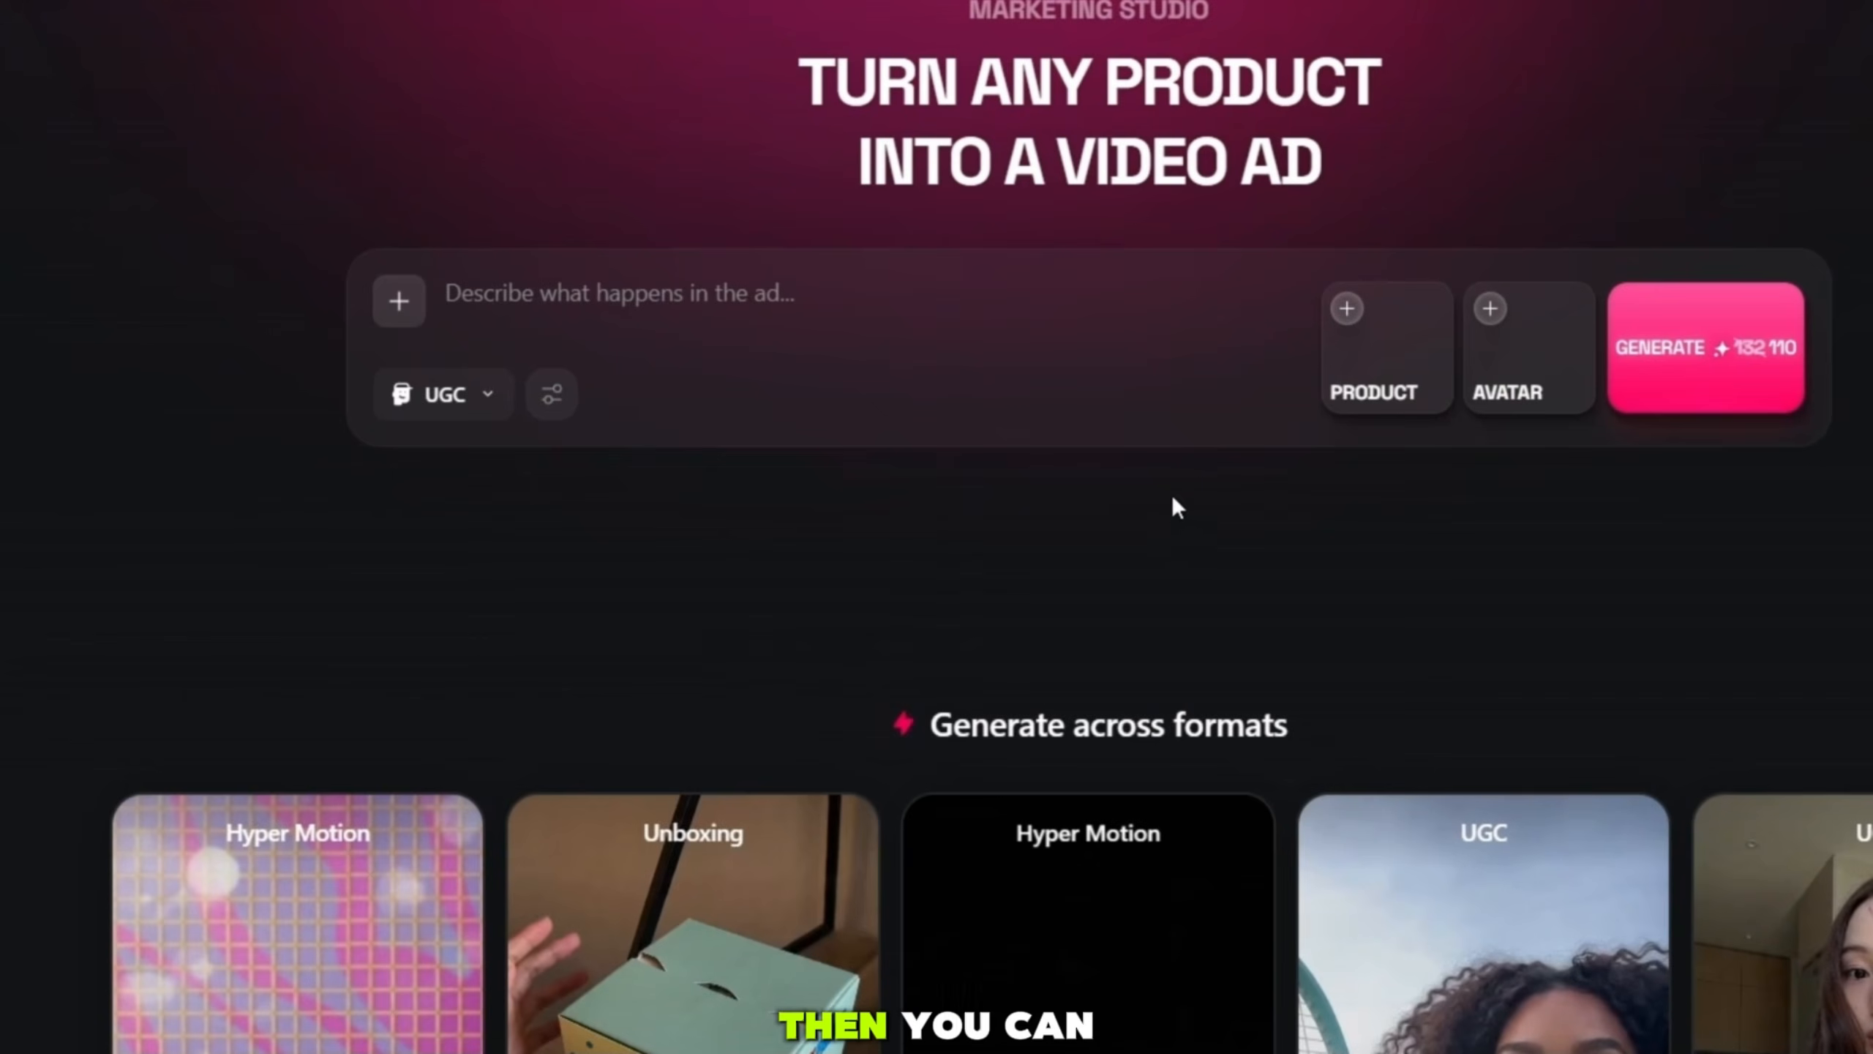
- Examine the options for adding a product by link or by manual image upload, without adding one
left_click(1386, 358)
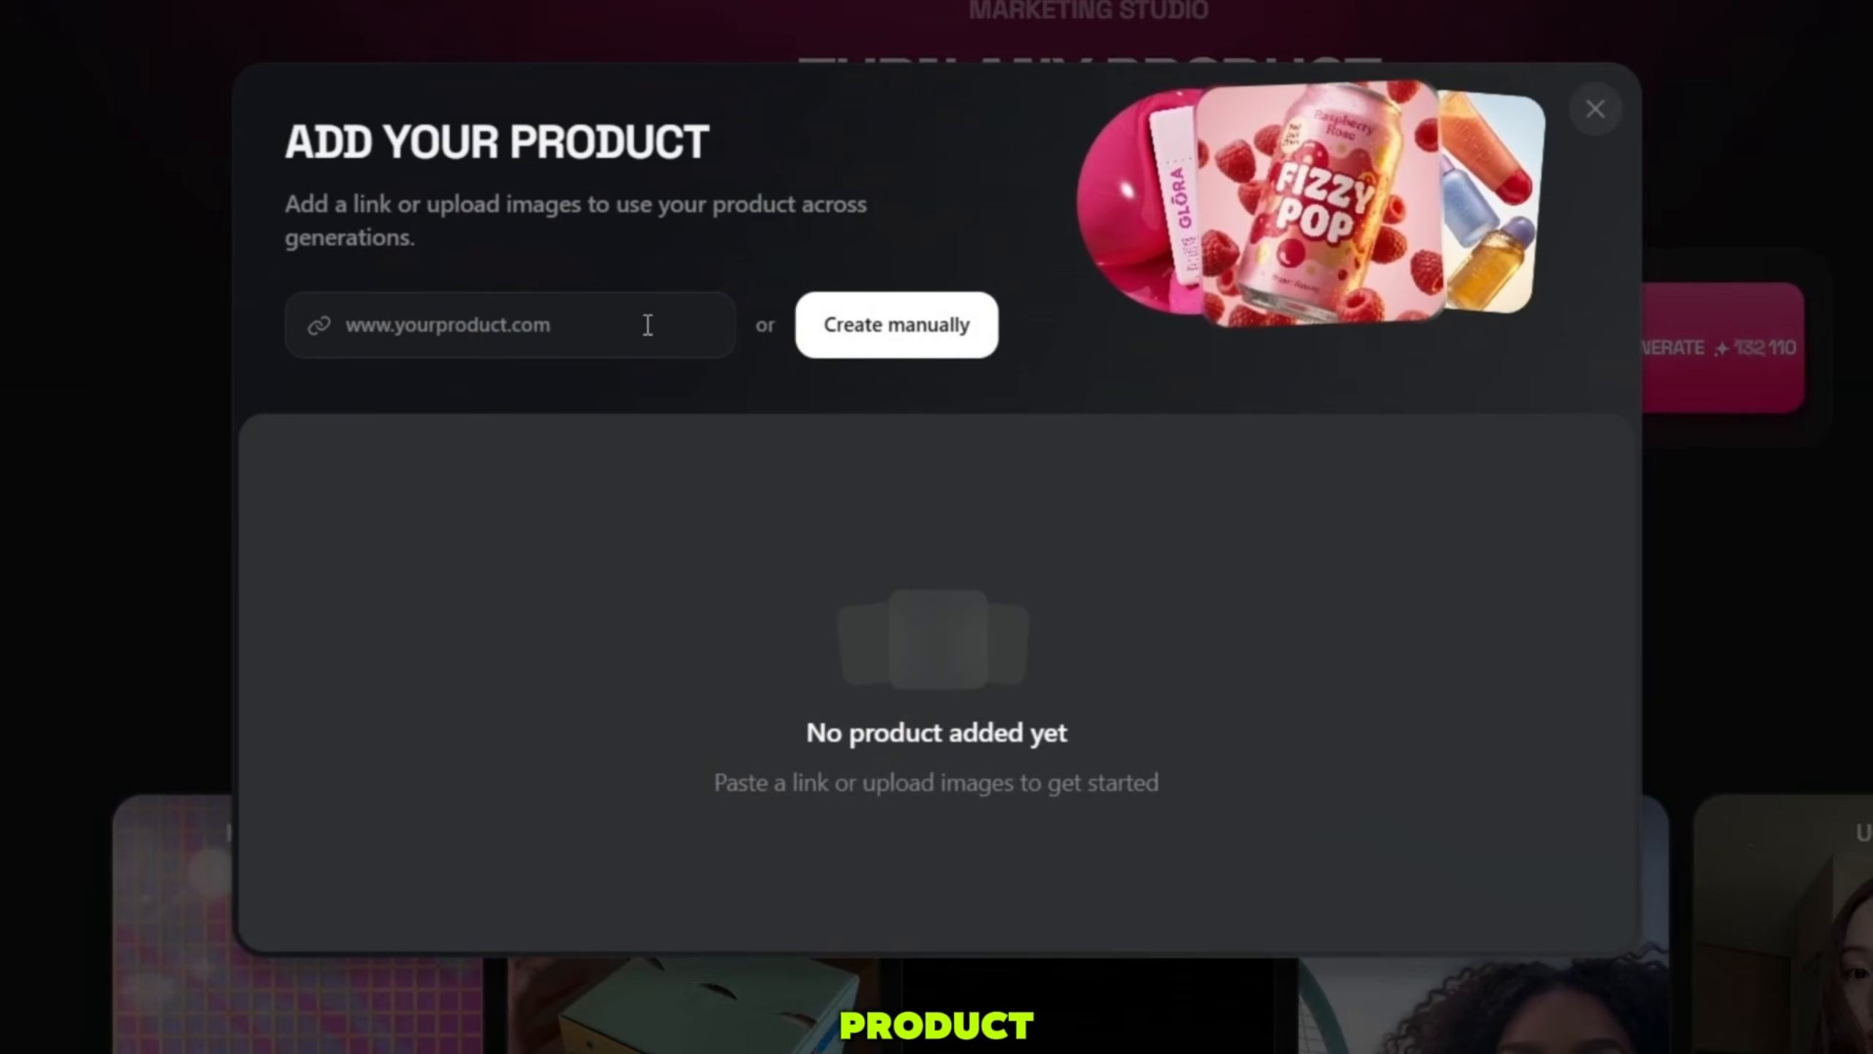
left_click(901, 341)
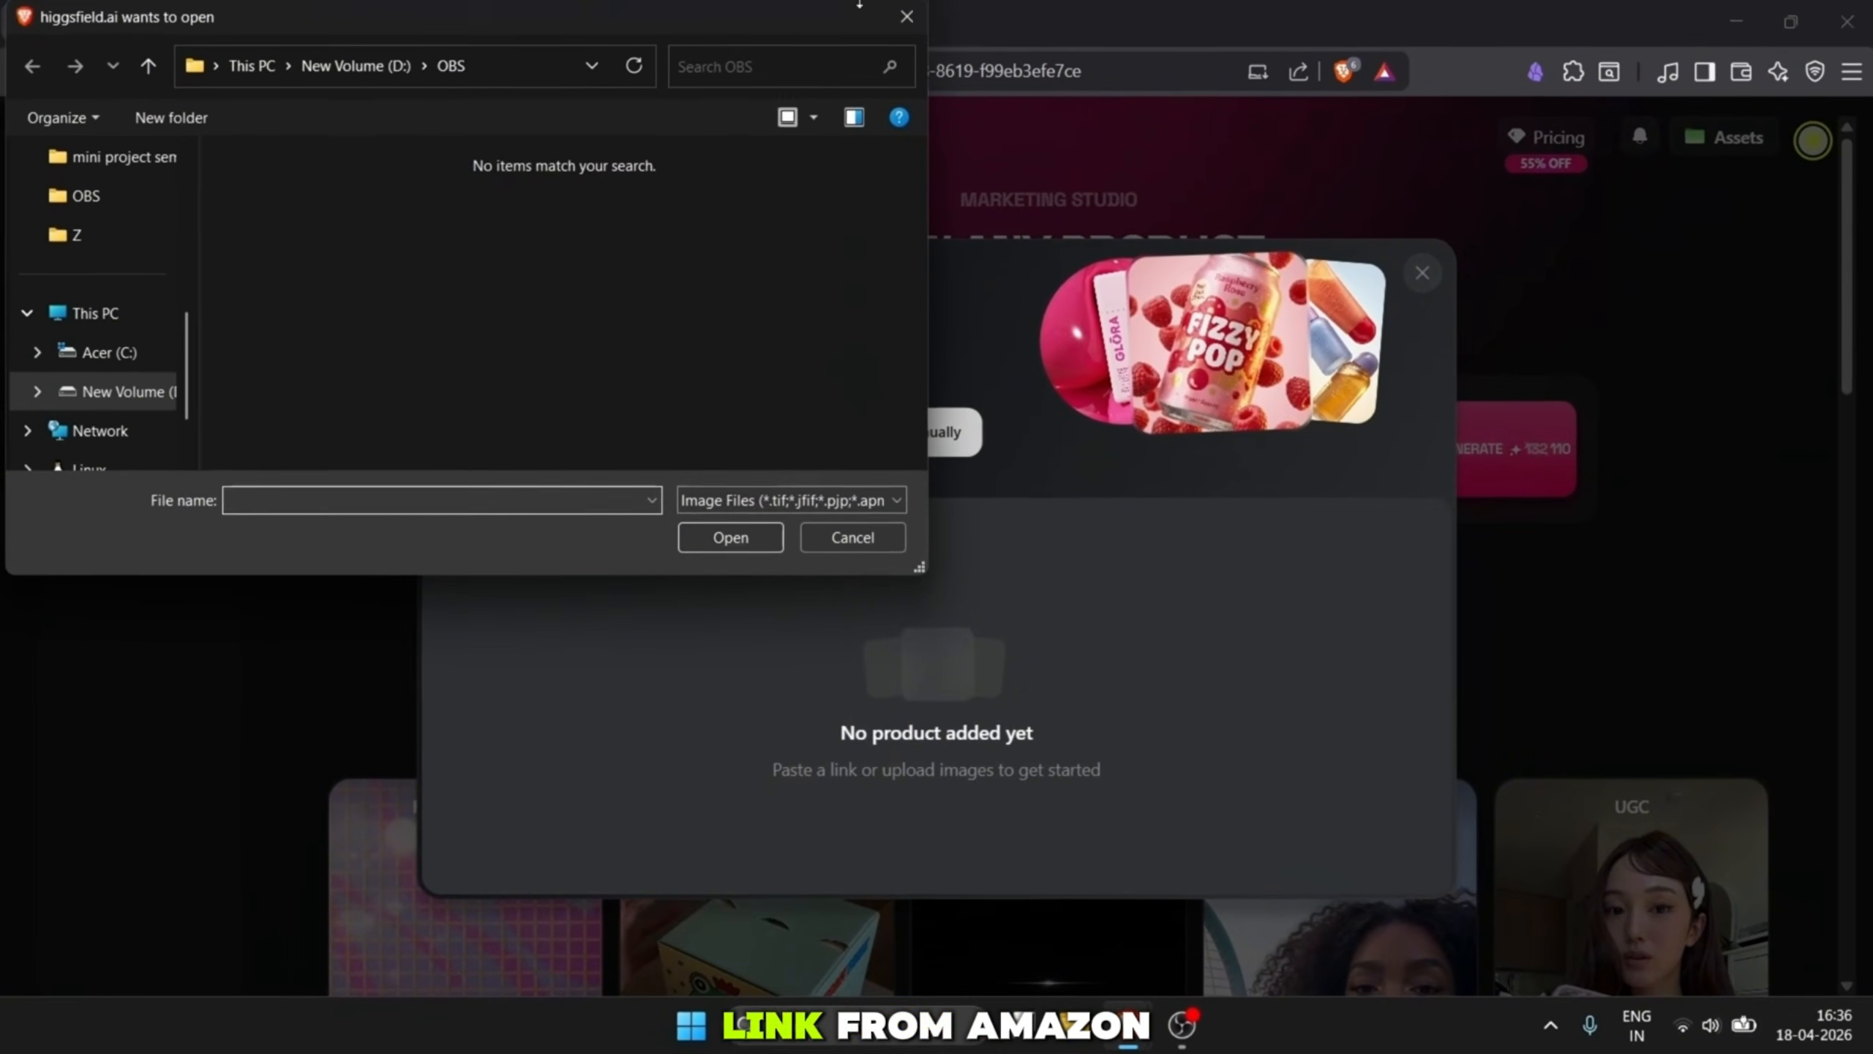
left_click(663, 428)
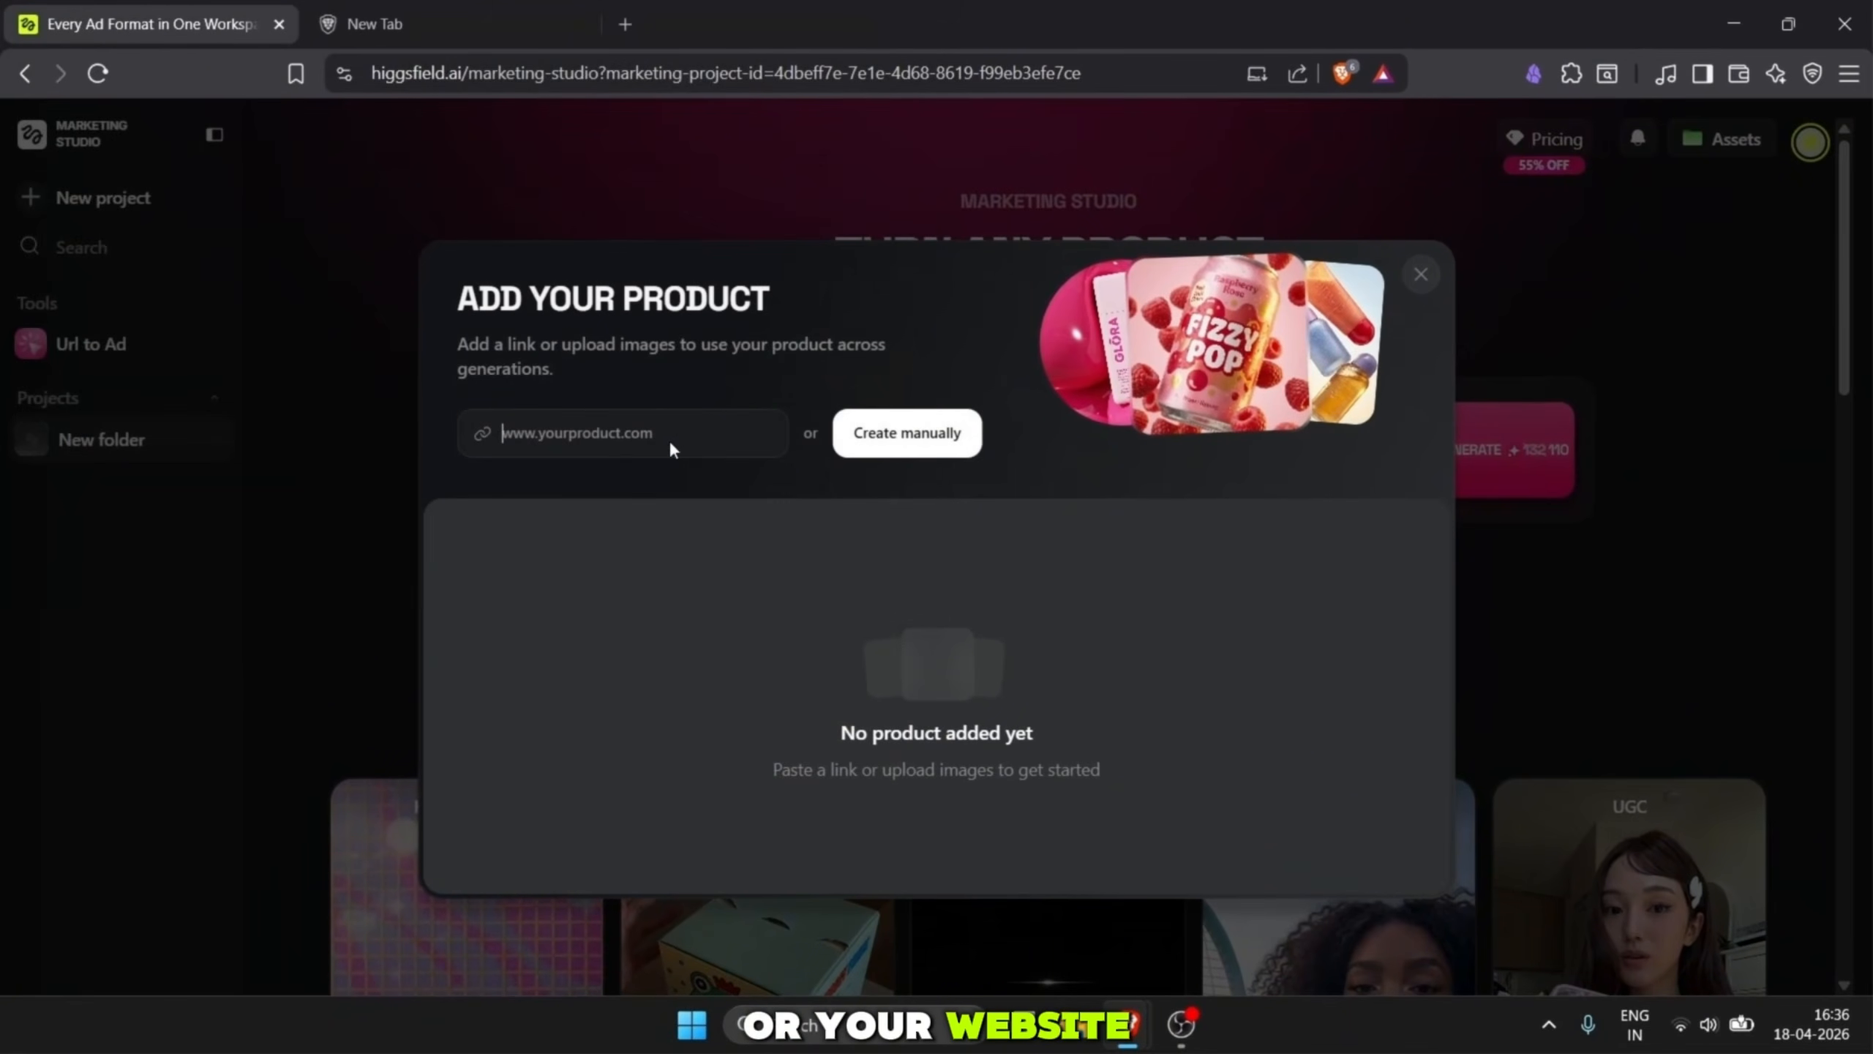
left_click(1421, 274)
- Browse the library of preset avatars
left_click(1372, 432)
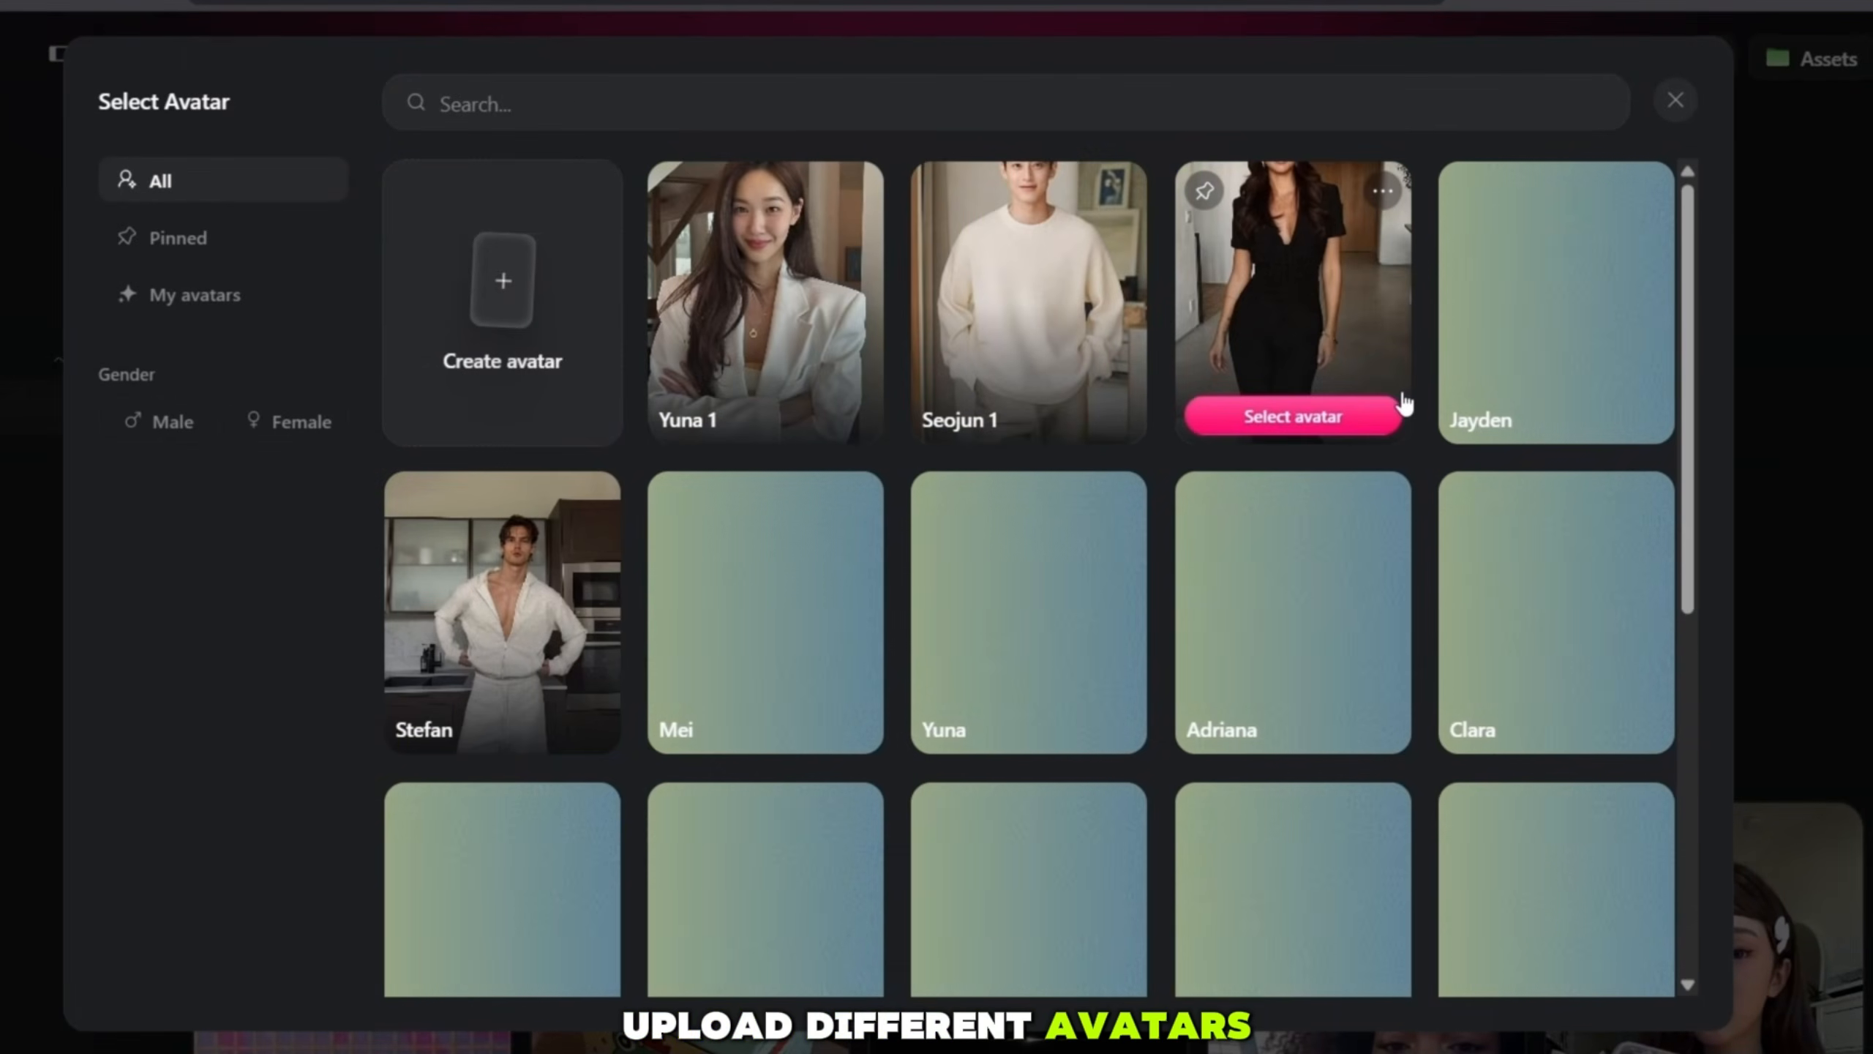
scroll(915, 413, "down", 12)
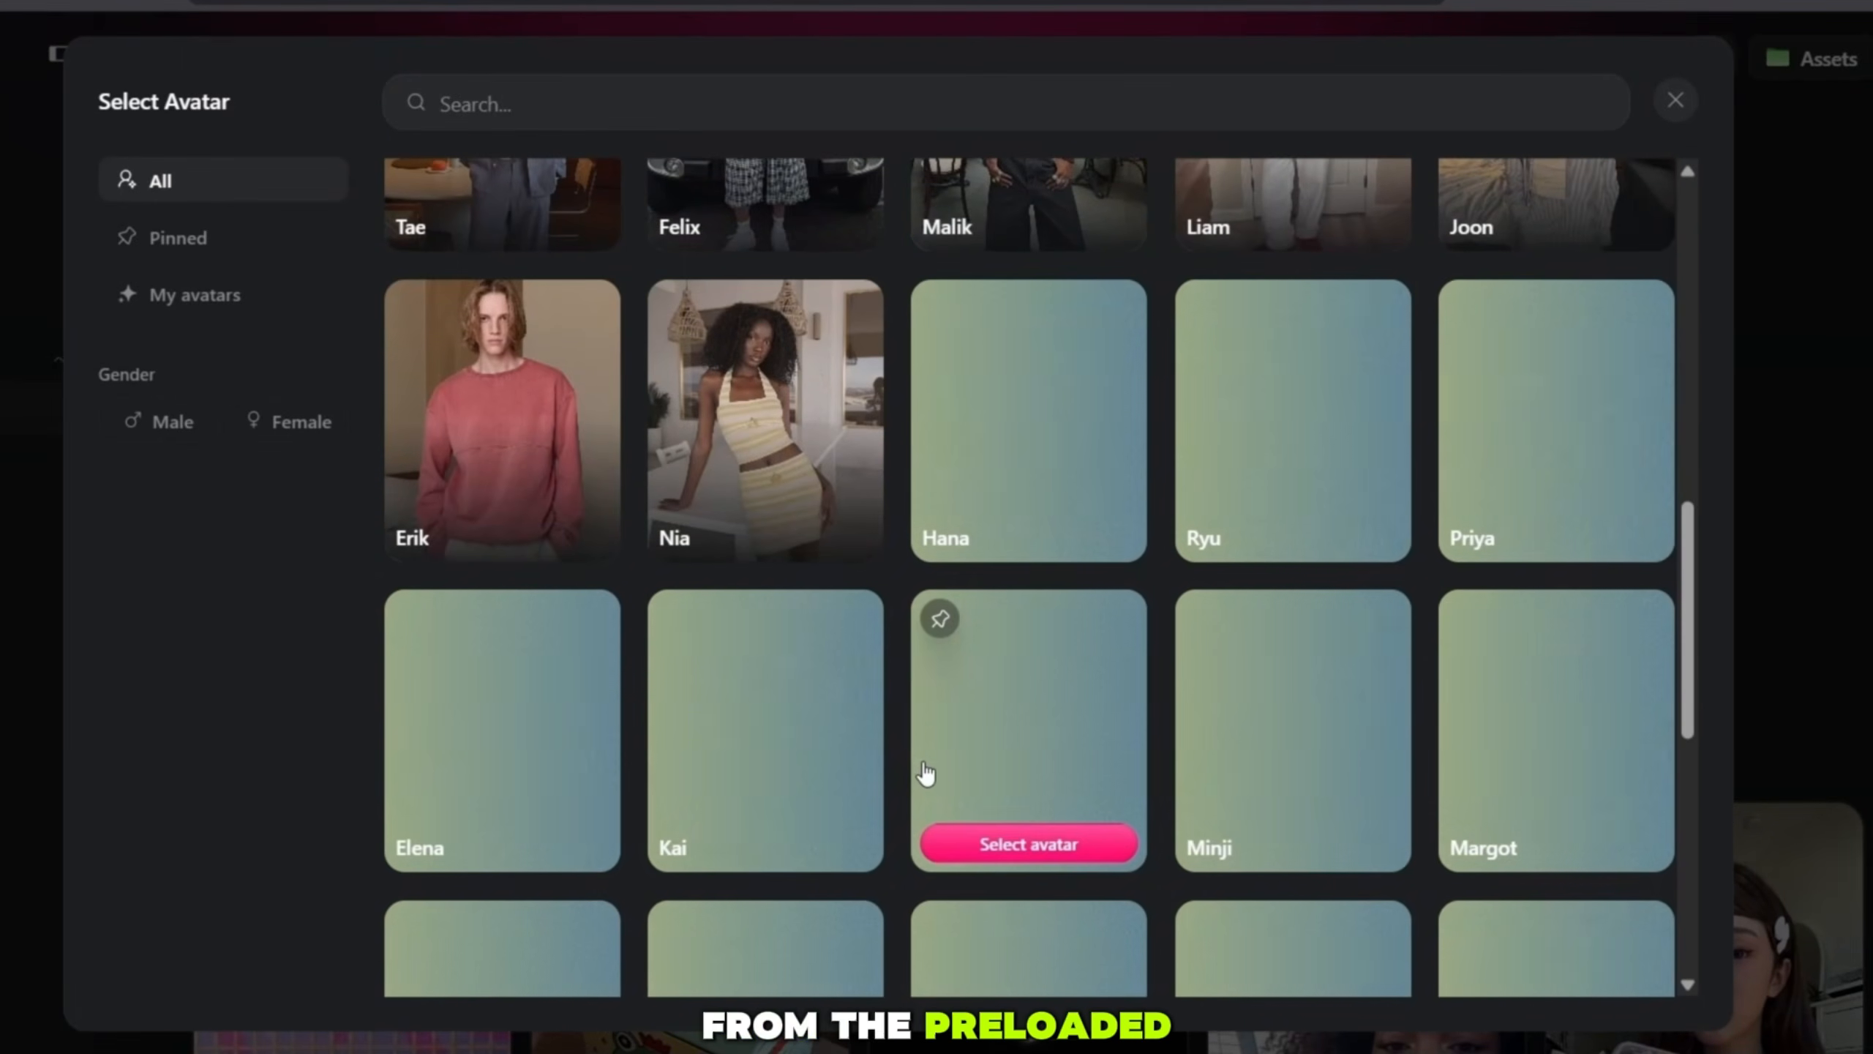
scroll(926, 772, "down", 6)
scroll(928, 764, "up", 17)
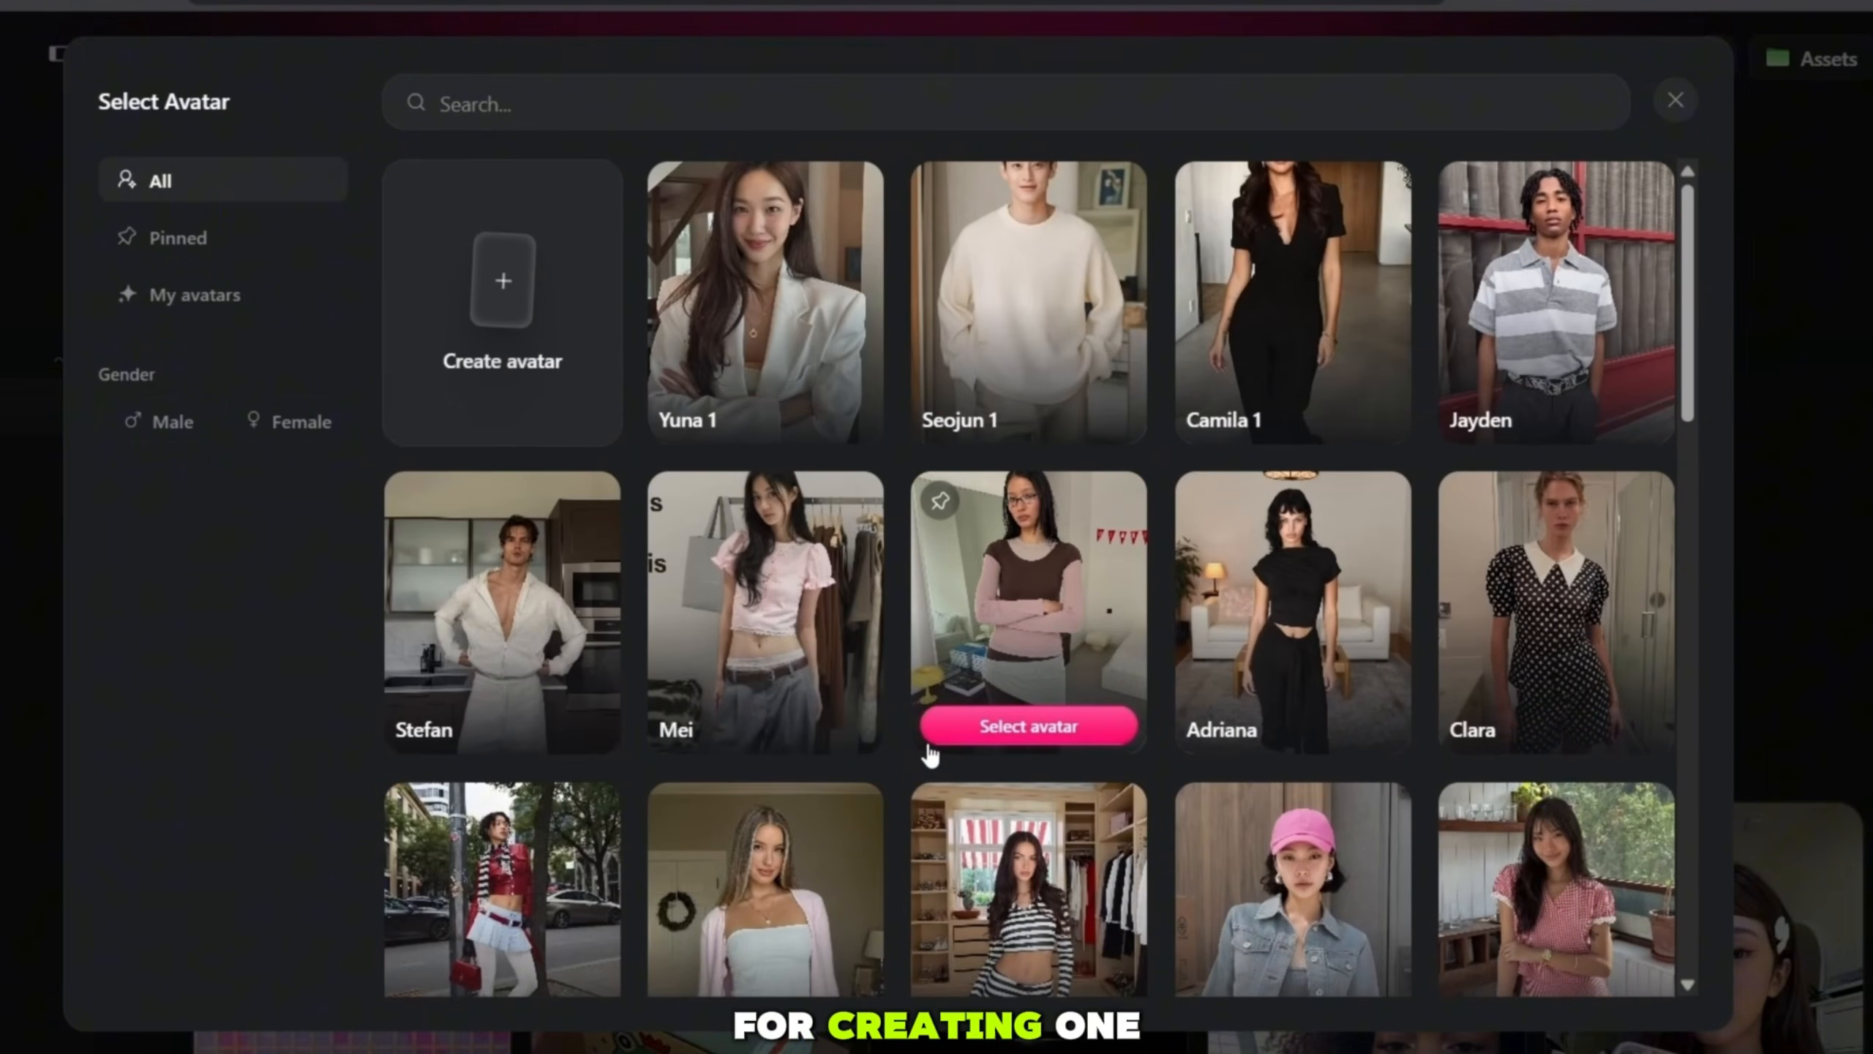
- Examine the options for creating a new avatar from a text prompt or an uploaded photo, without creating one
left_click(525, 333)
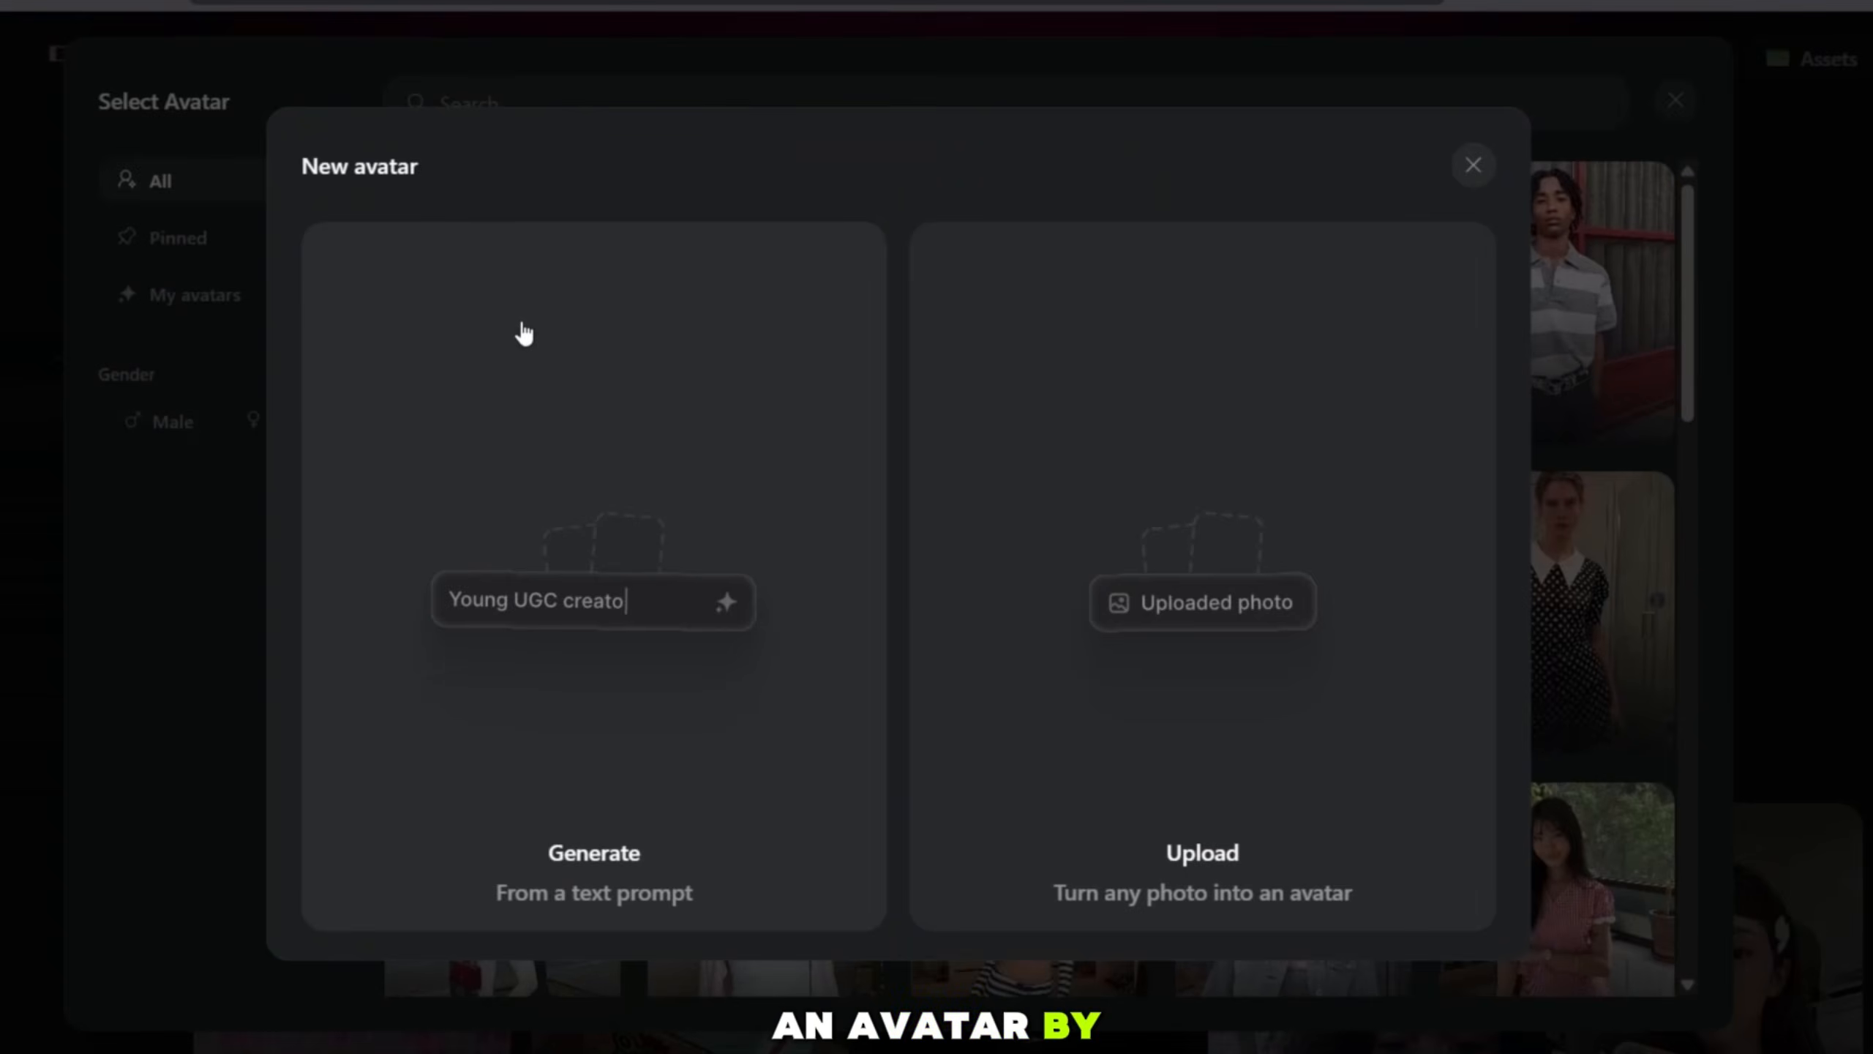
left_click(1270, 786)
left_click(1473, 165)
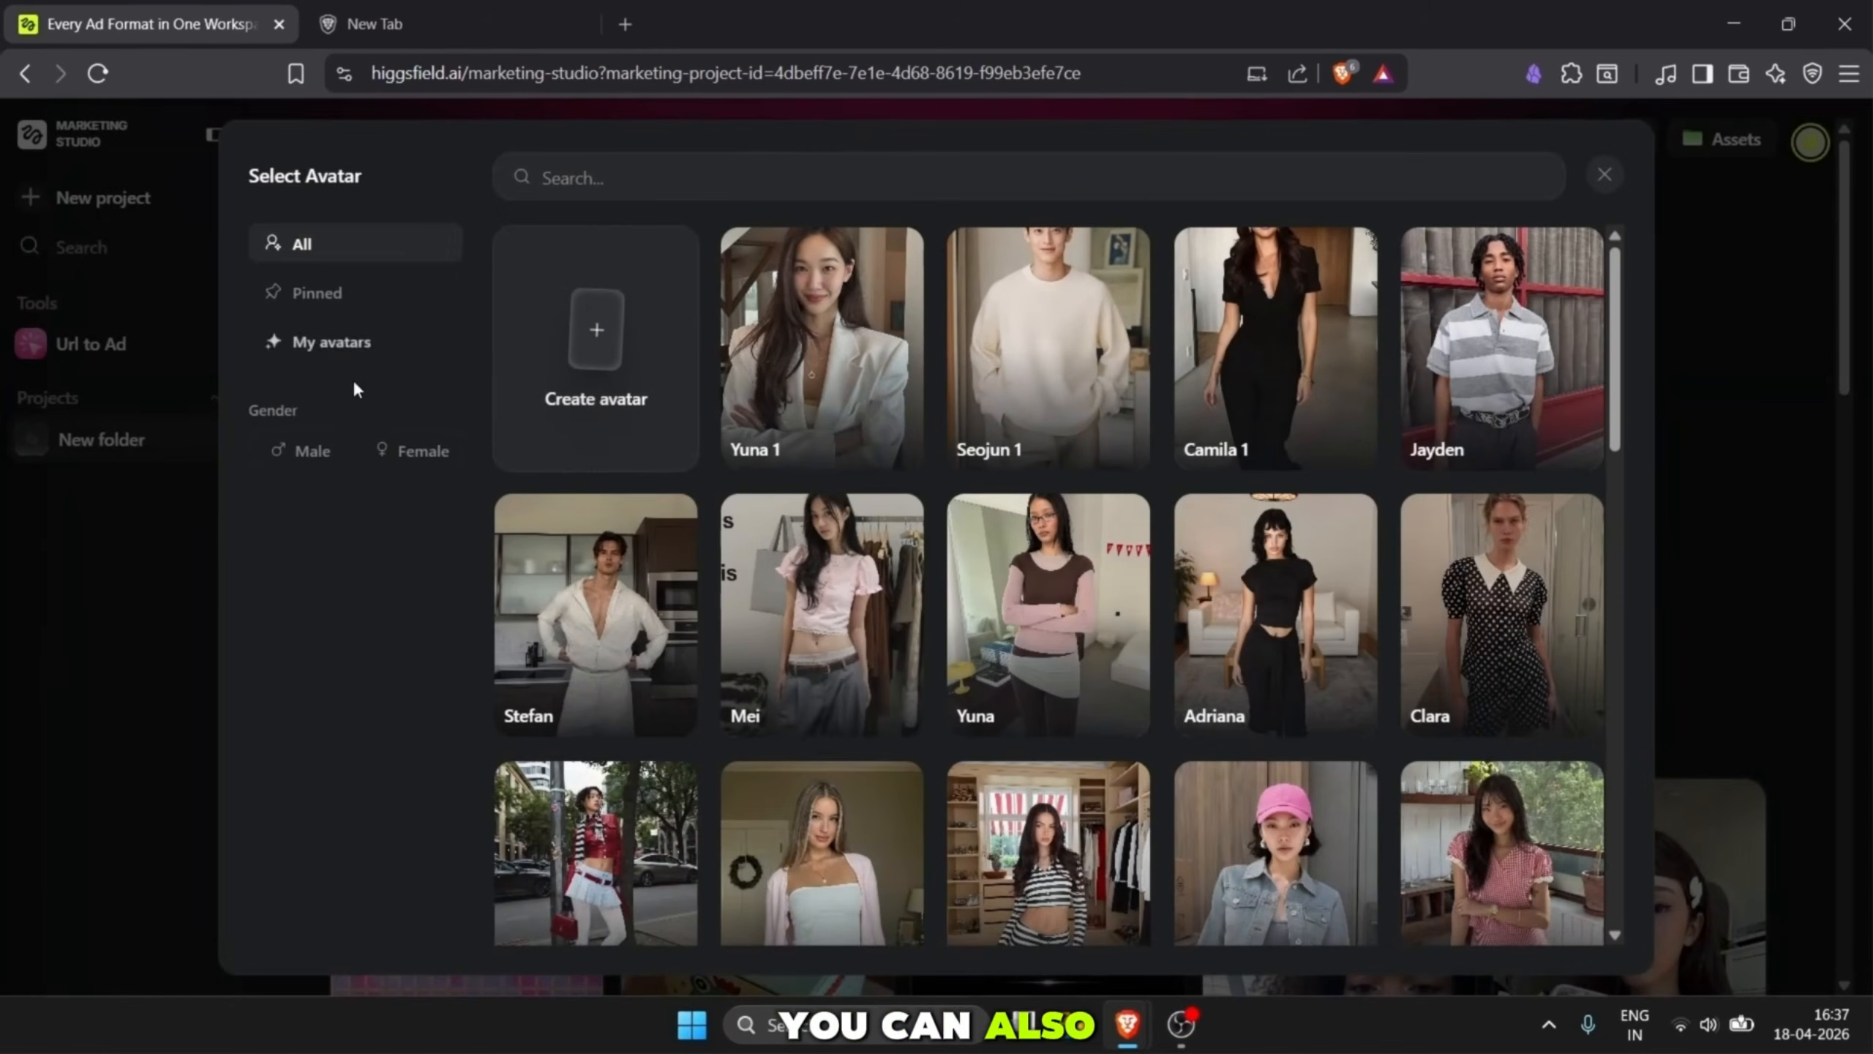
- Filter the avatar library by male and by female avatars, and close it without selecting one
left_click(299, 457)
left_click(398, 452)
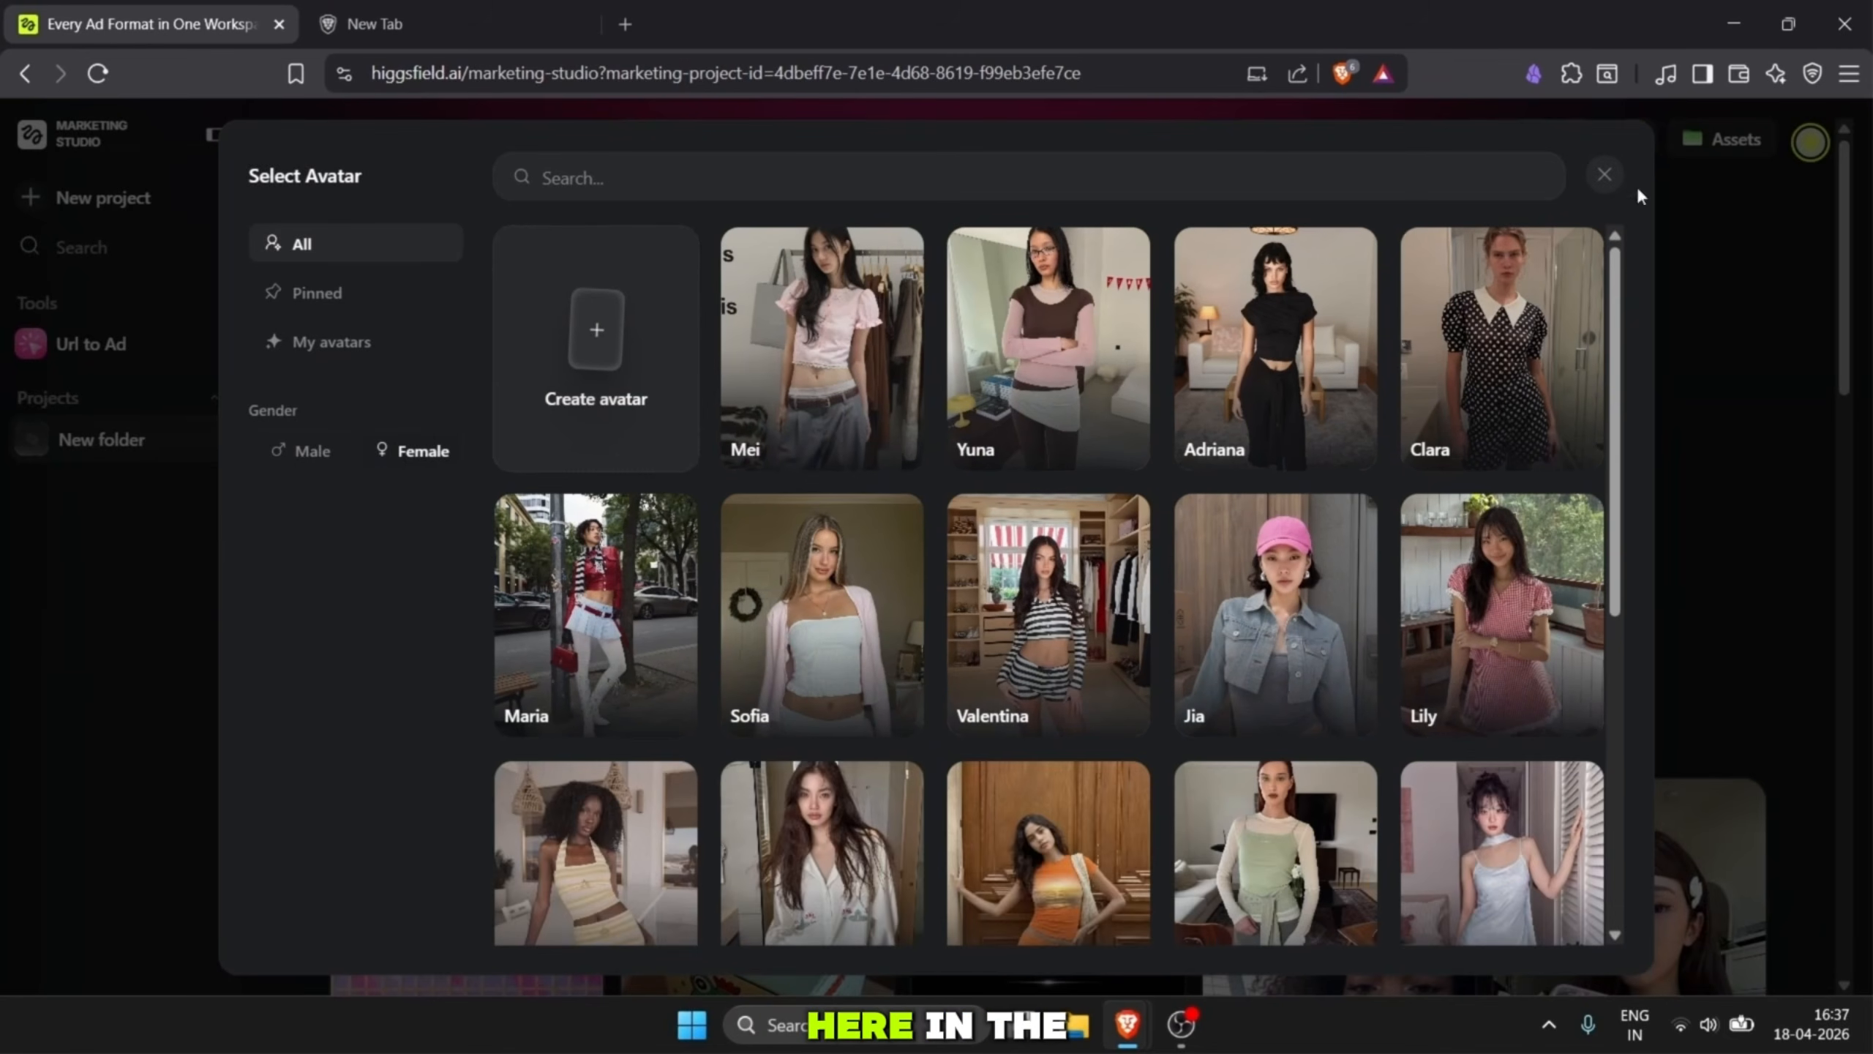
left_click(1604, 174)
- Browse the example ads and recreate the pink grid Hyper Motion example
scroll(1312, 653, "down", 8)
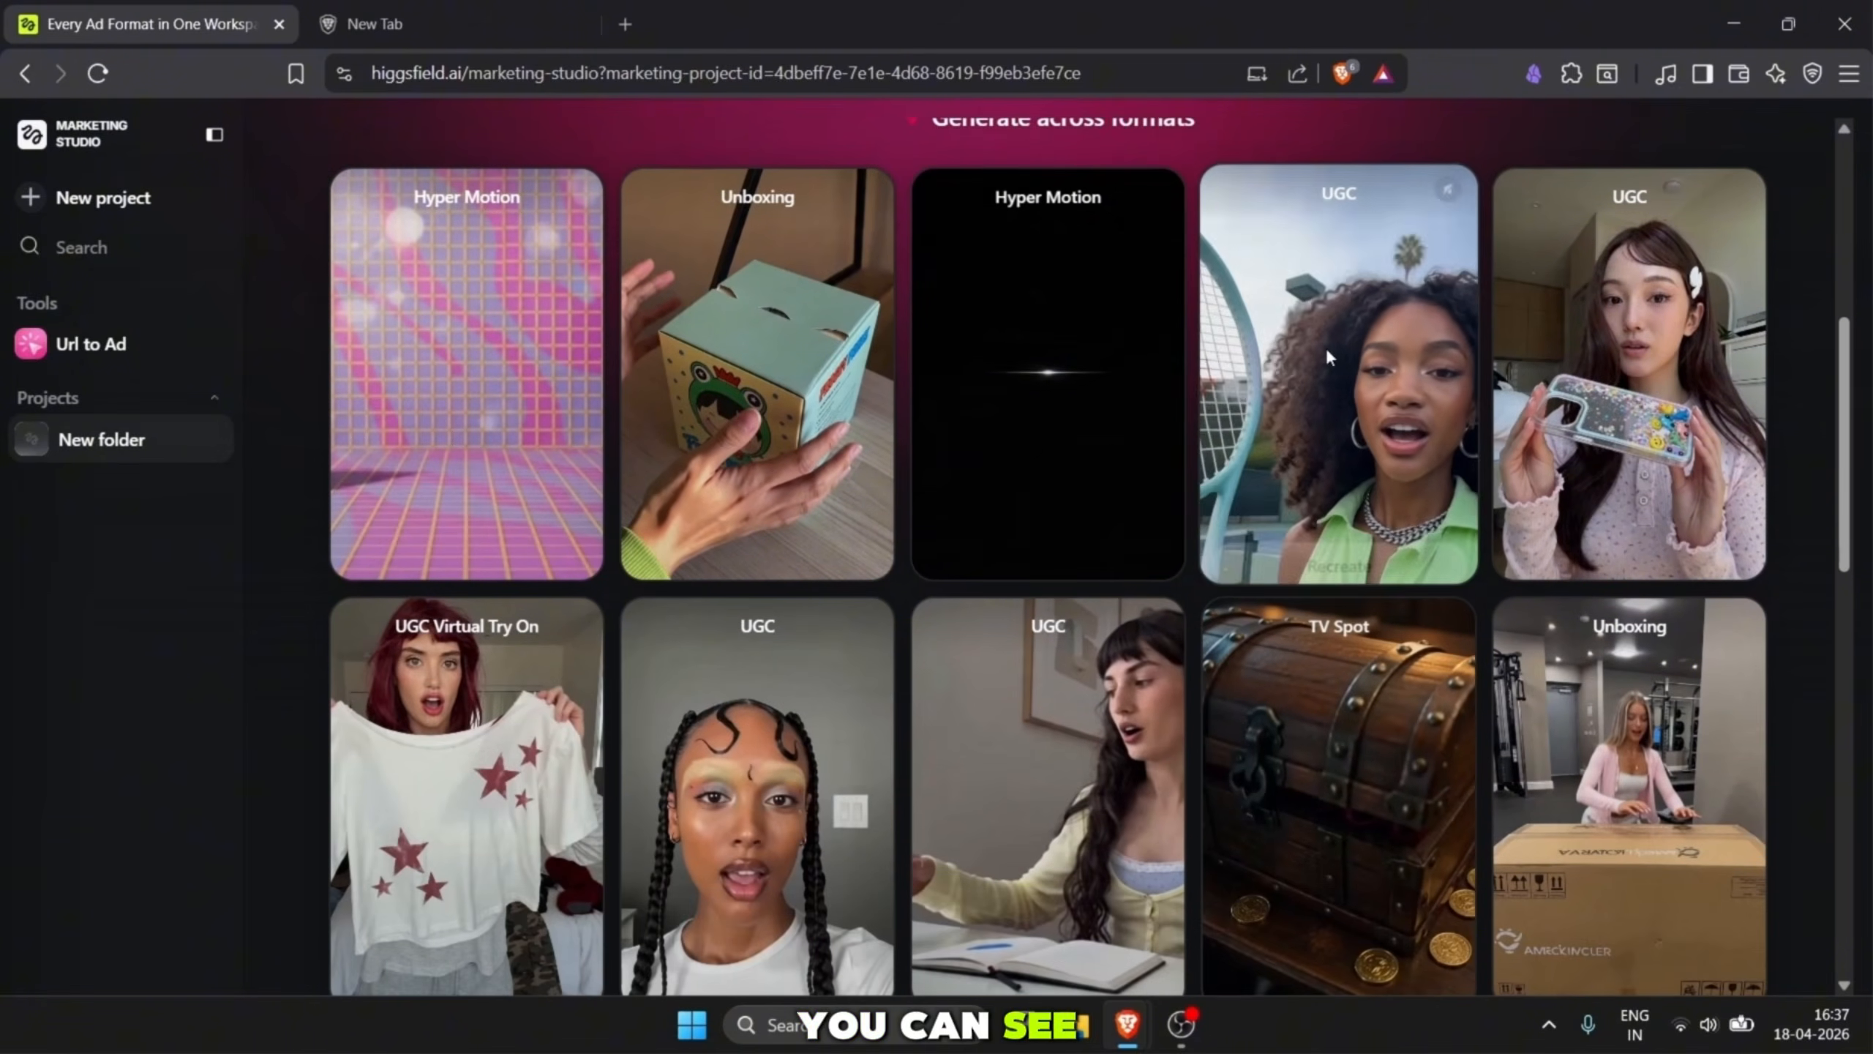
scroll(1109, 638, "down", 5)
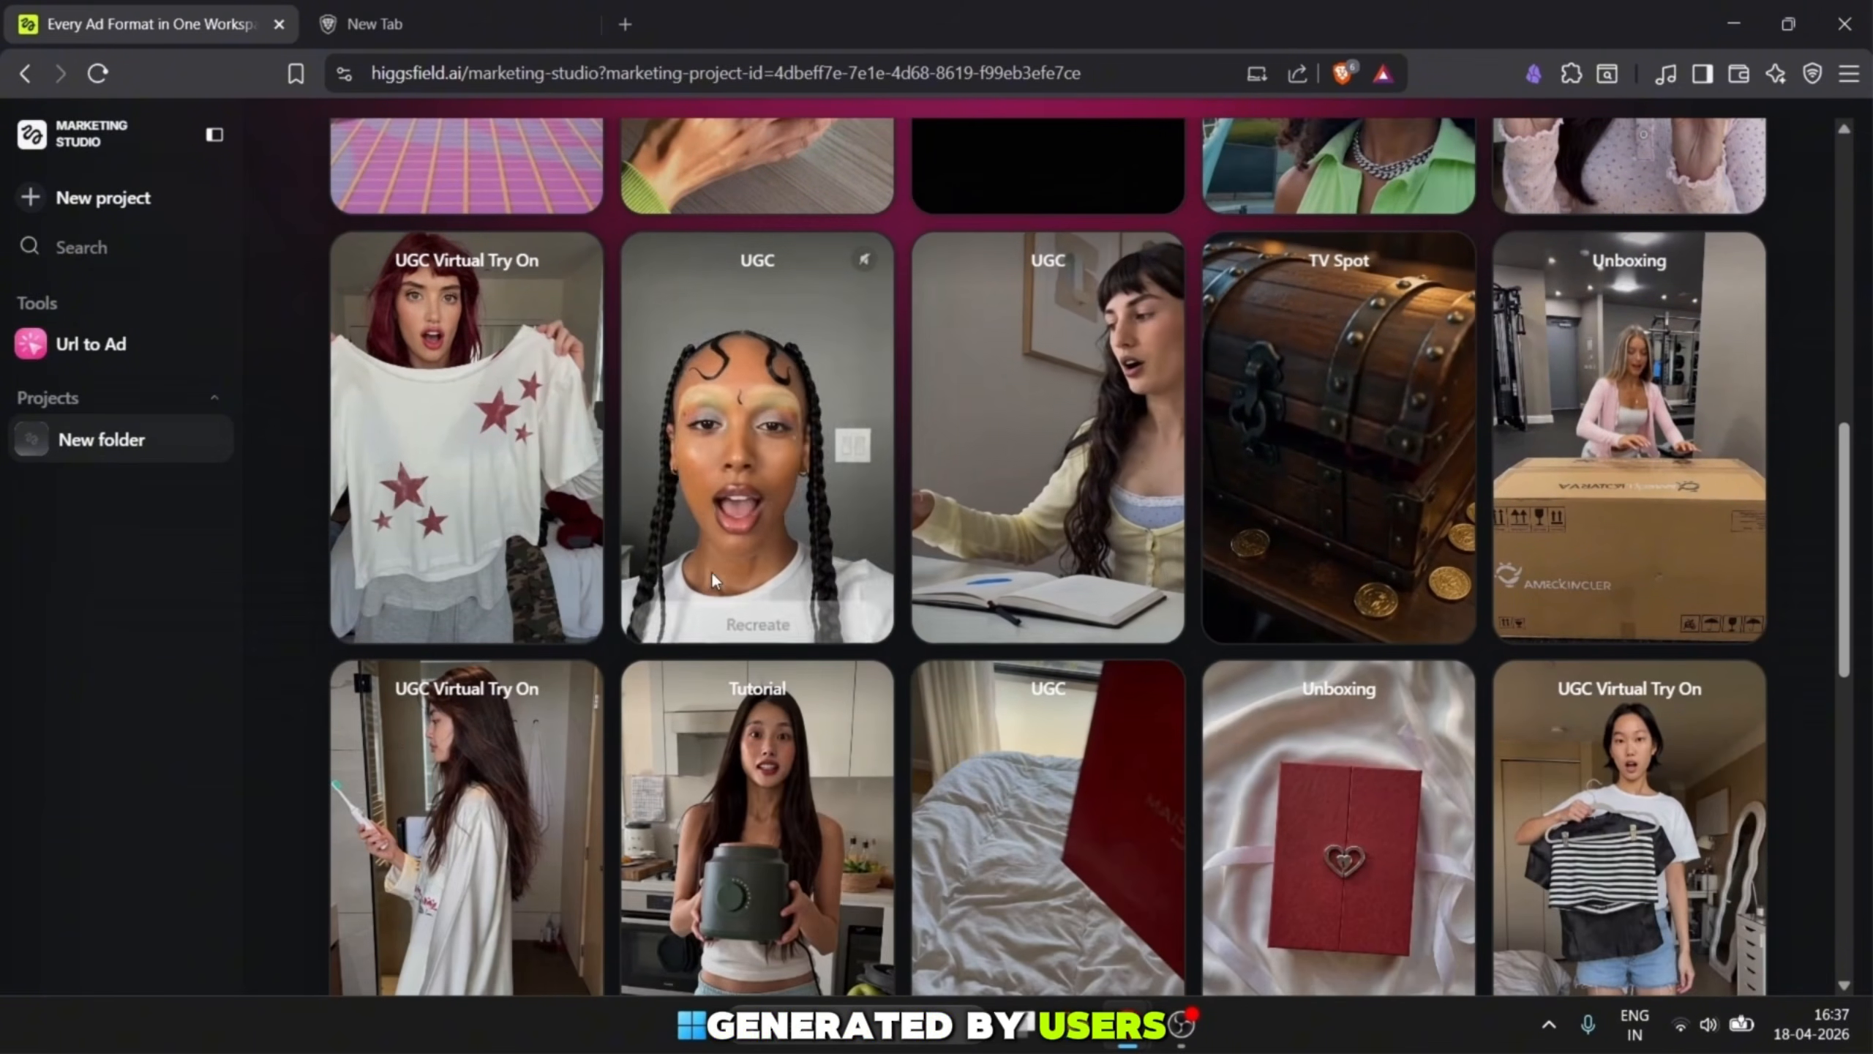
scroll(682, 541, "up", 8)
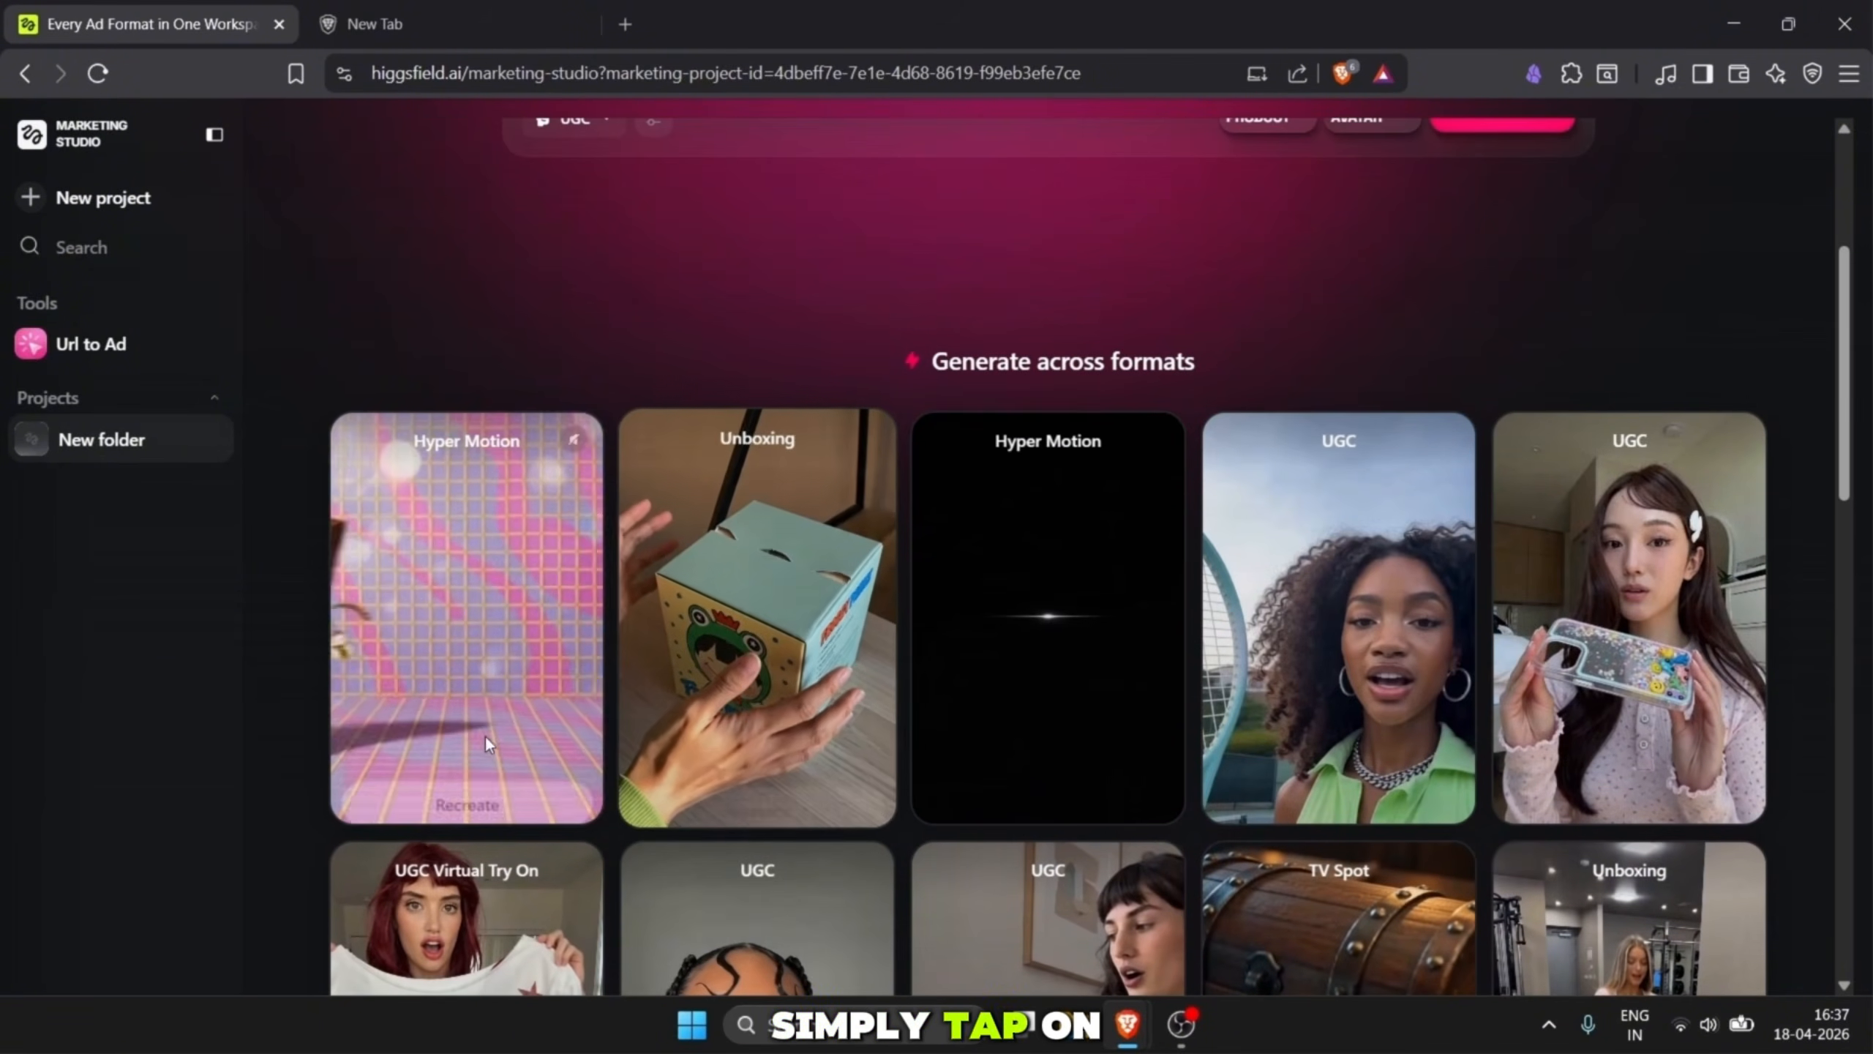
left_click(495, 820)
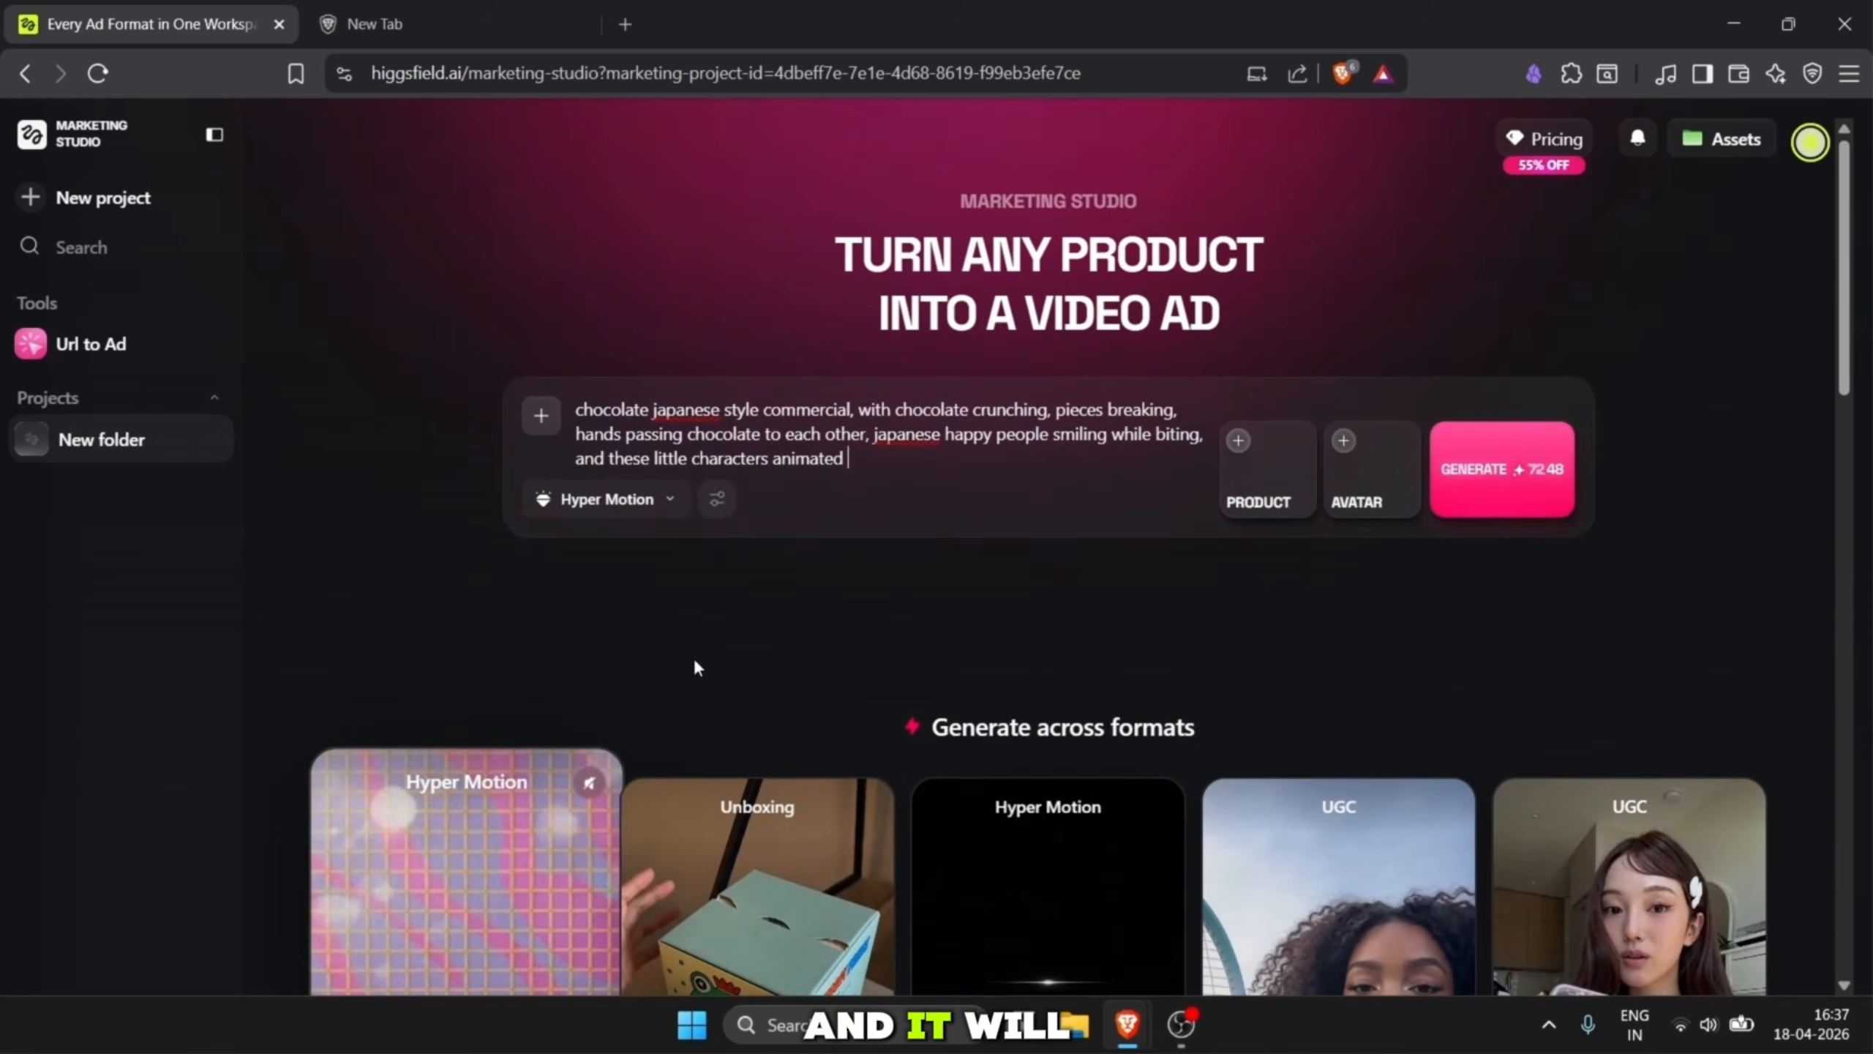
- Examine the prompt loaded from the Hyper Motion example about the Japanese-style chocolate commercial
scroll(848, 397, "down", 3)
scroll(810, 504, "up", 3)
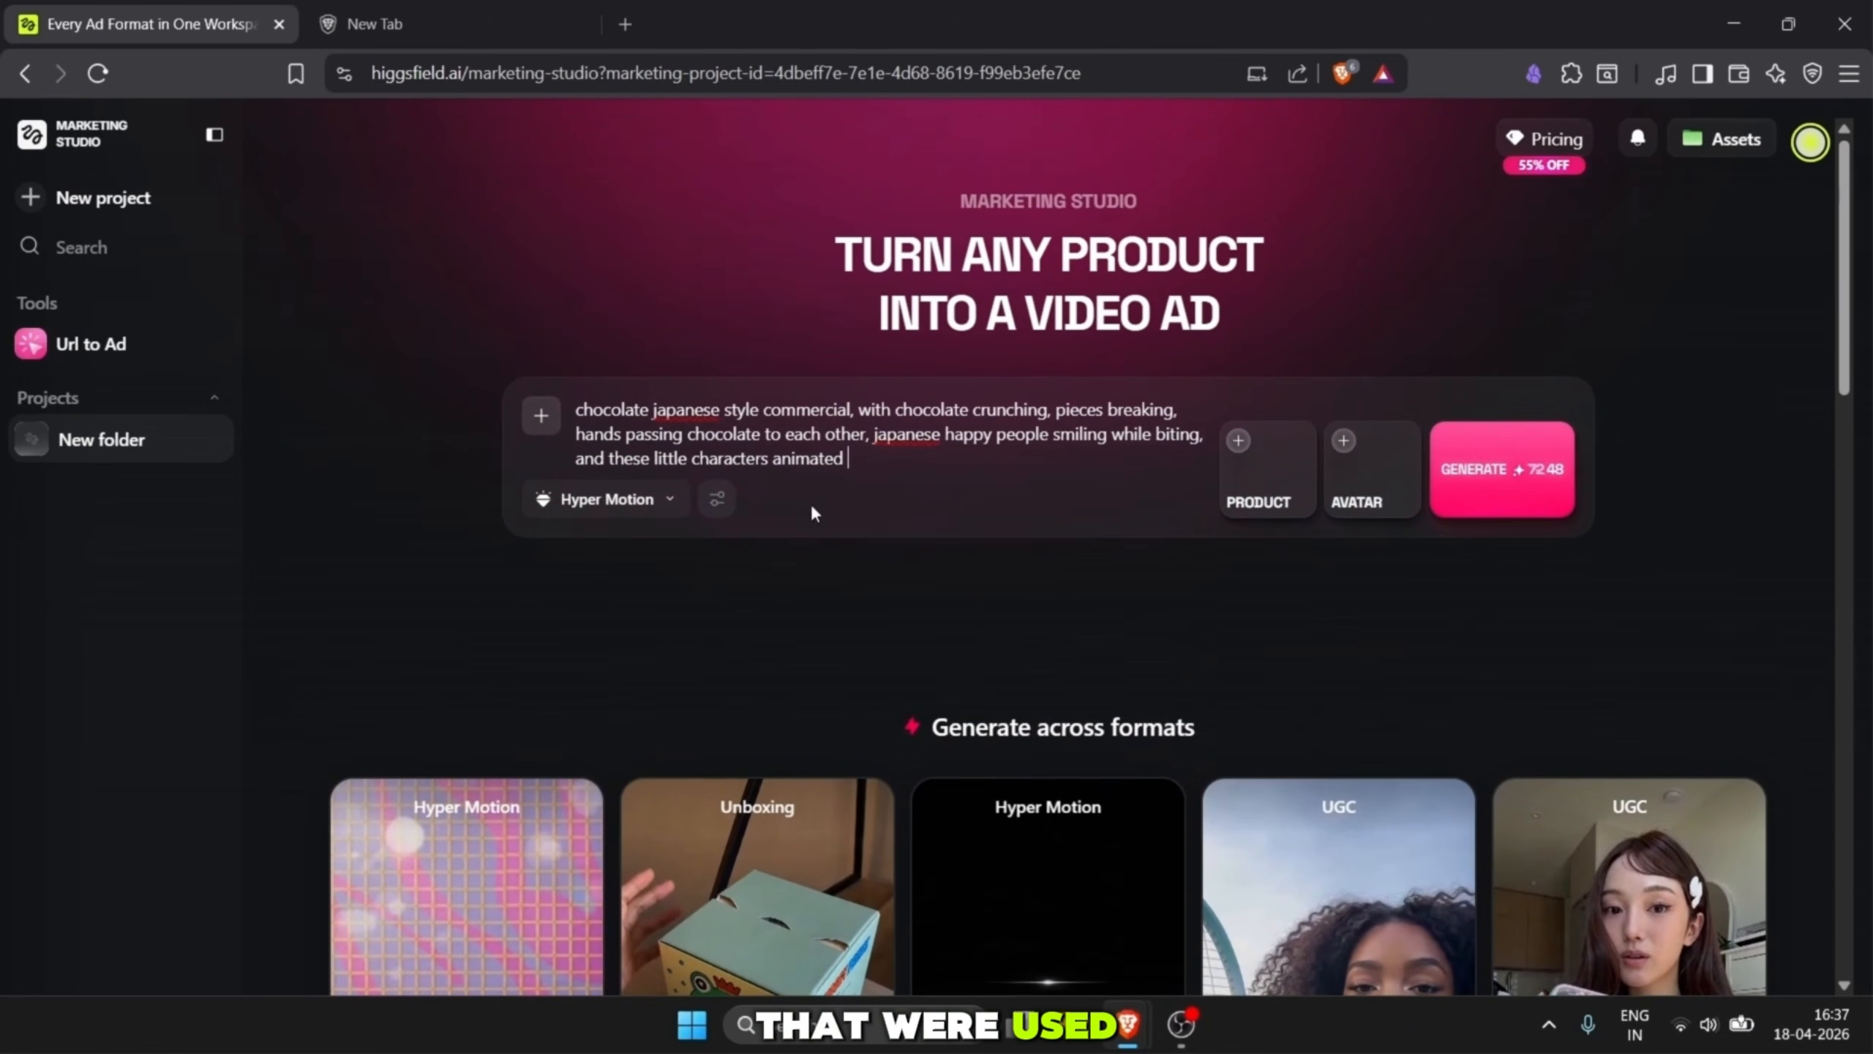
left_click_drag(845, 461, 630, 435)
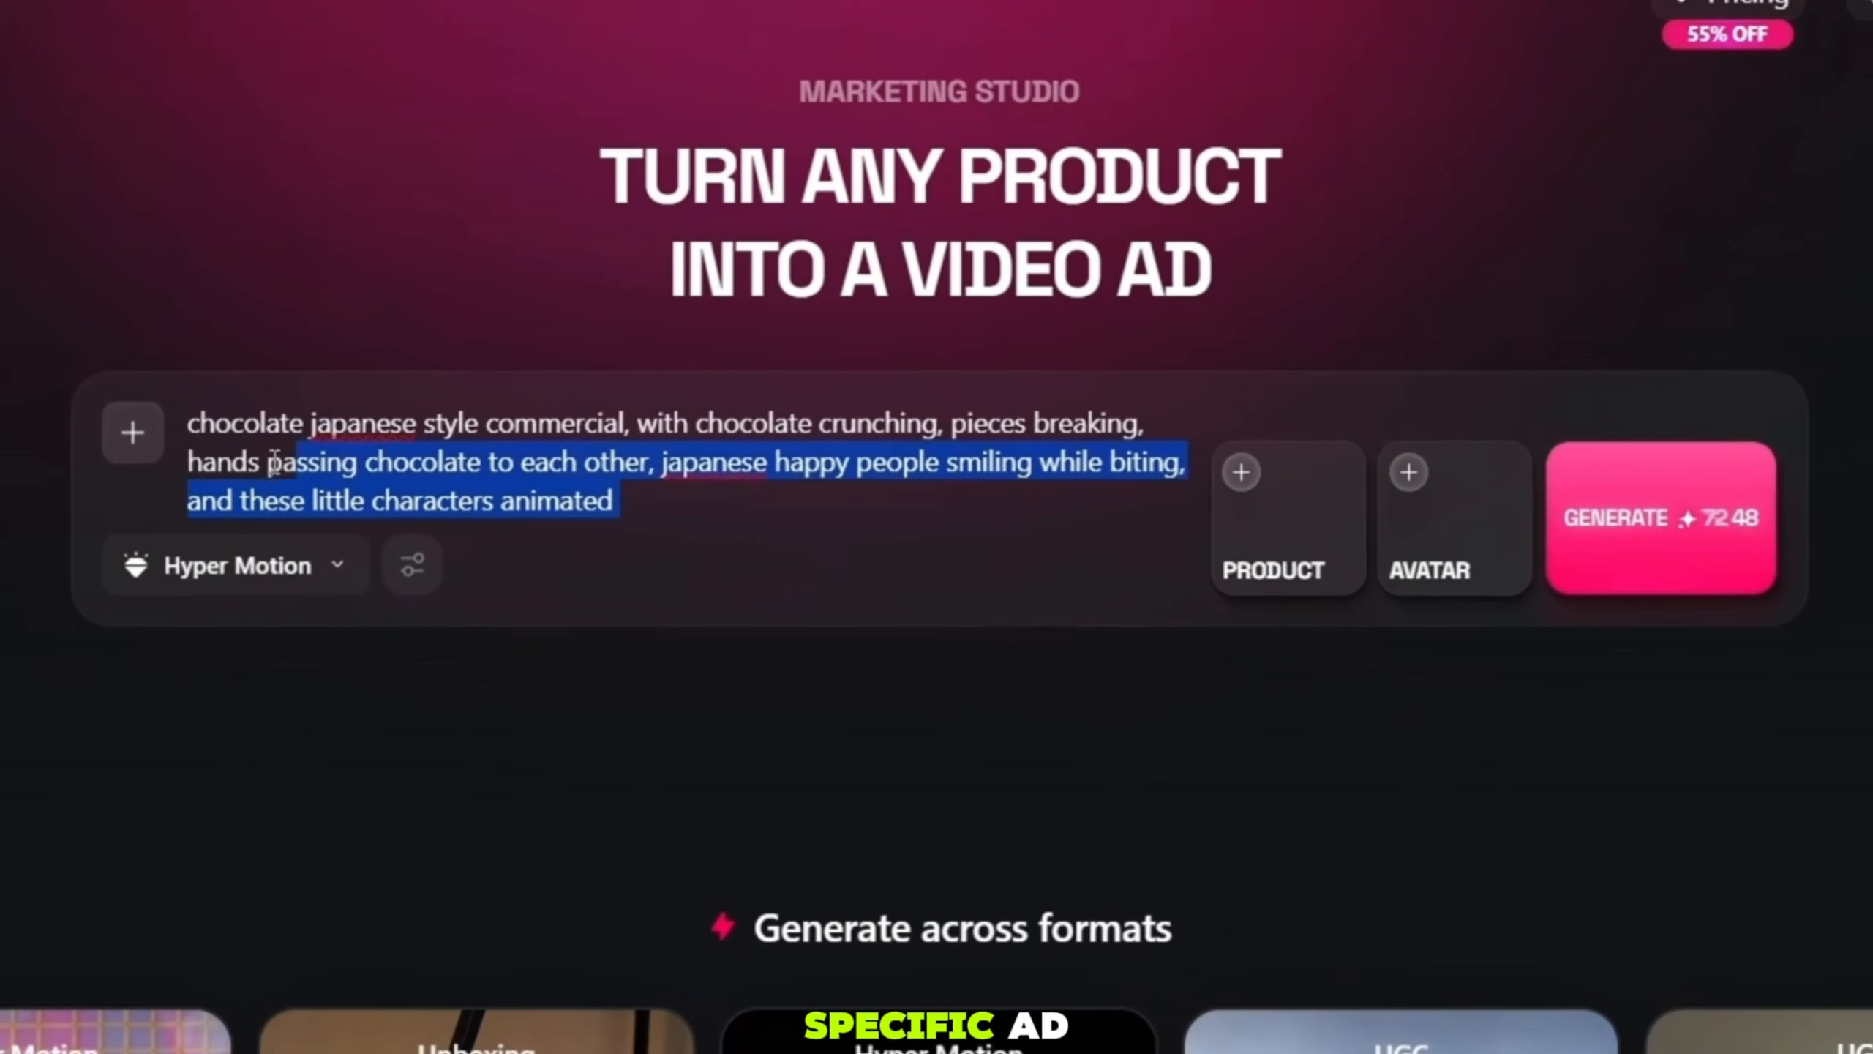
left_click_drag(275, 463, 201, 428)
left_click(759, 637)
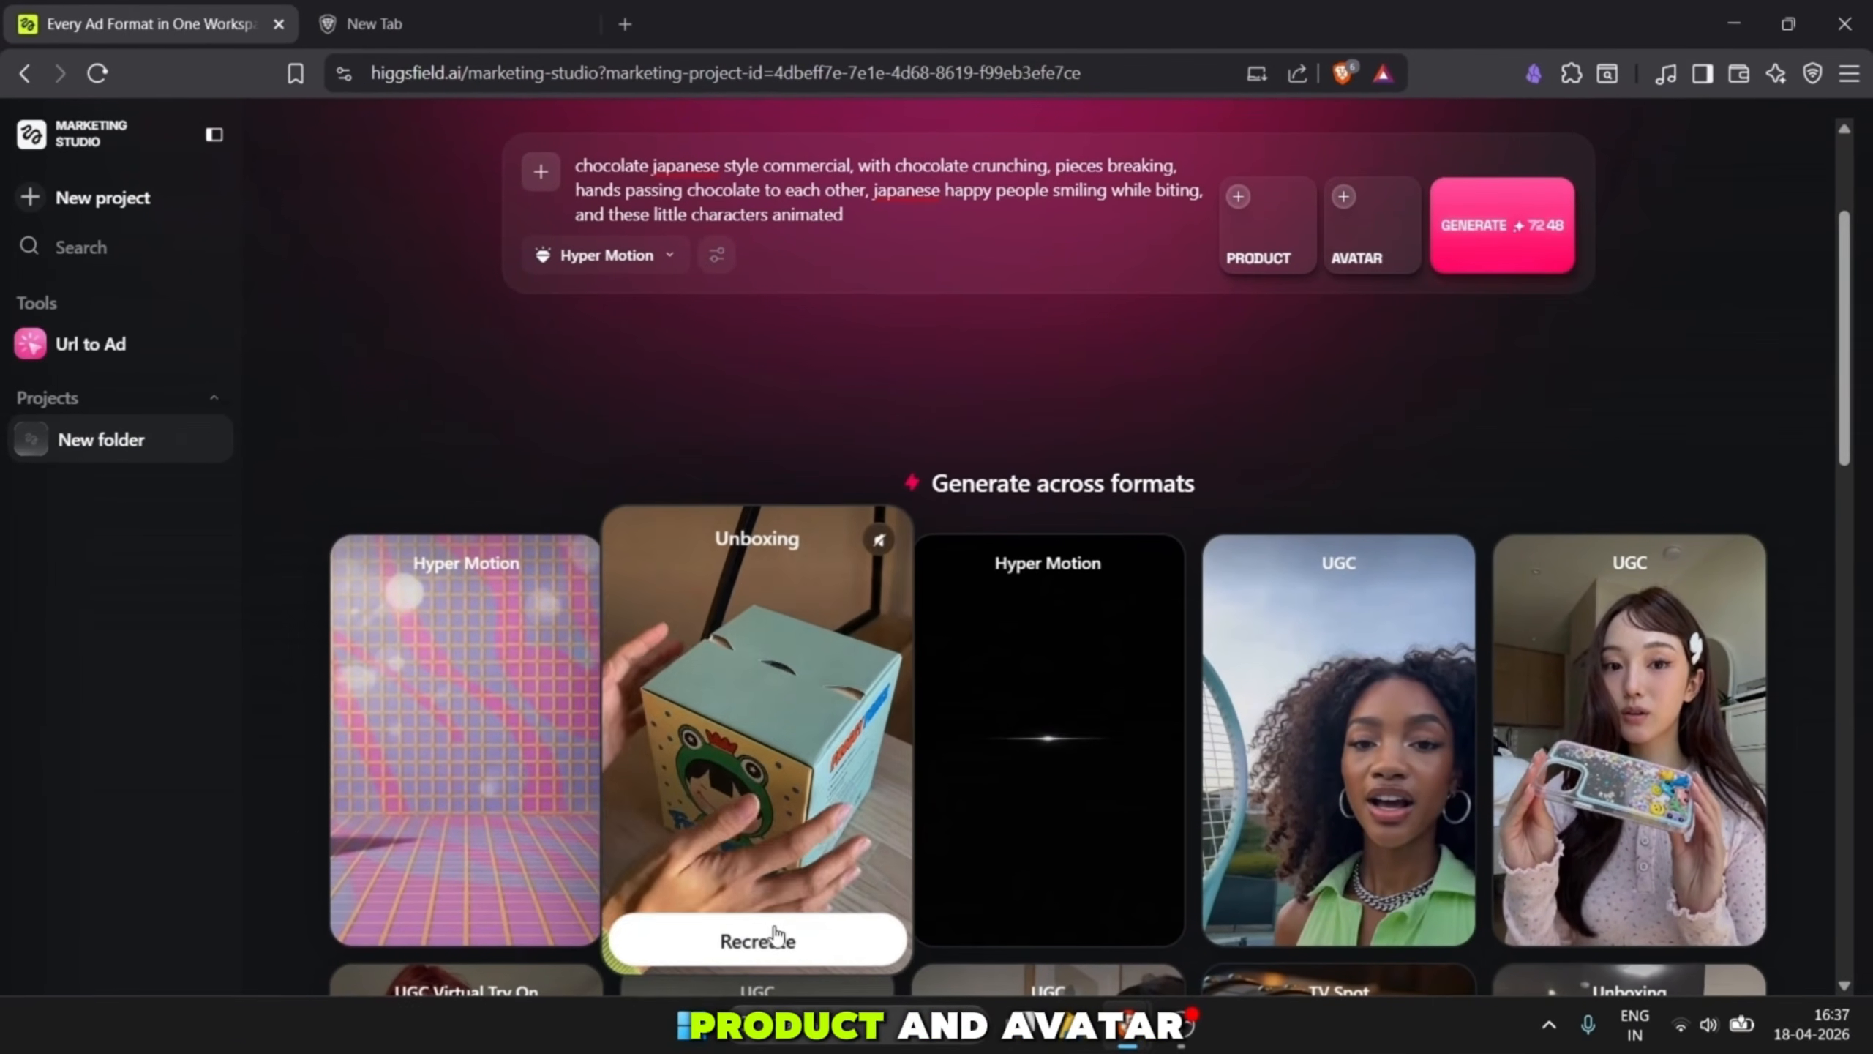
- Recreate the Unboxing example with the green box, using the UGC format and without its preset product
left_click(759, 942)
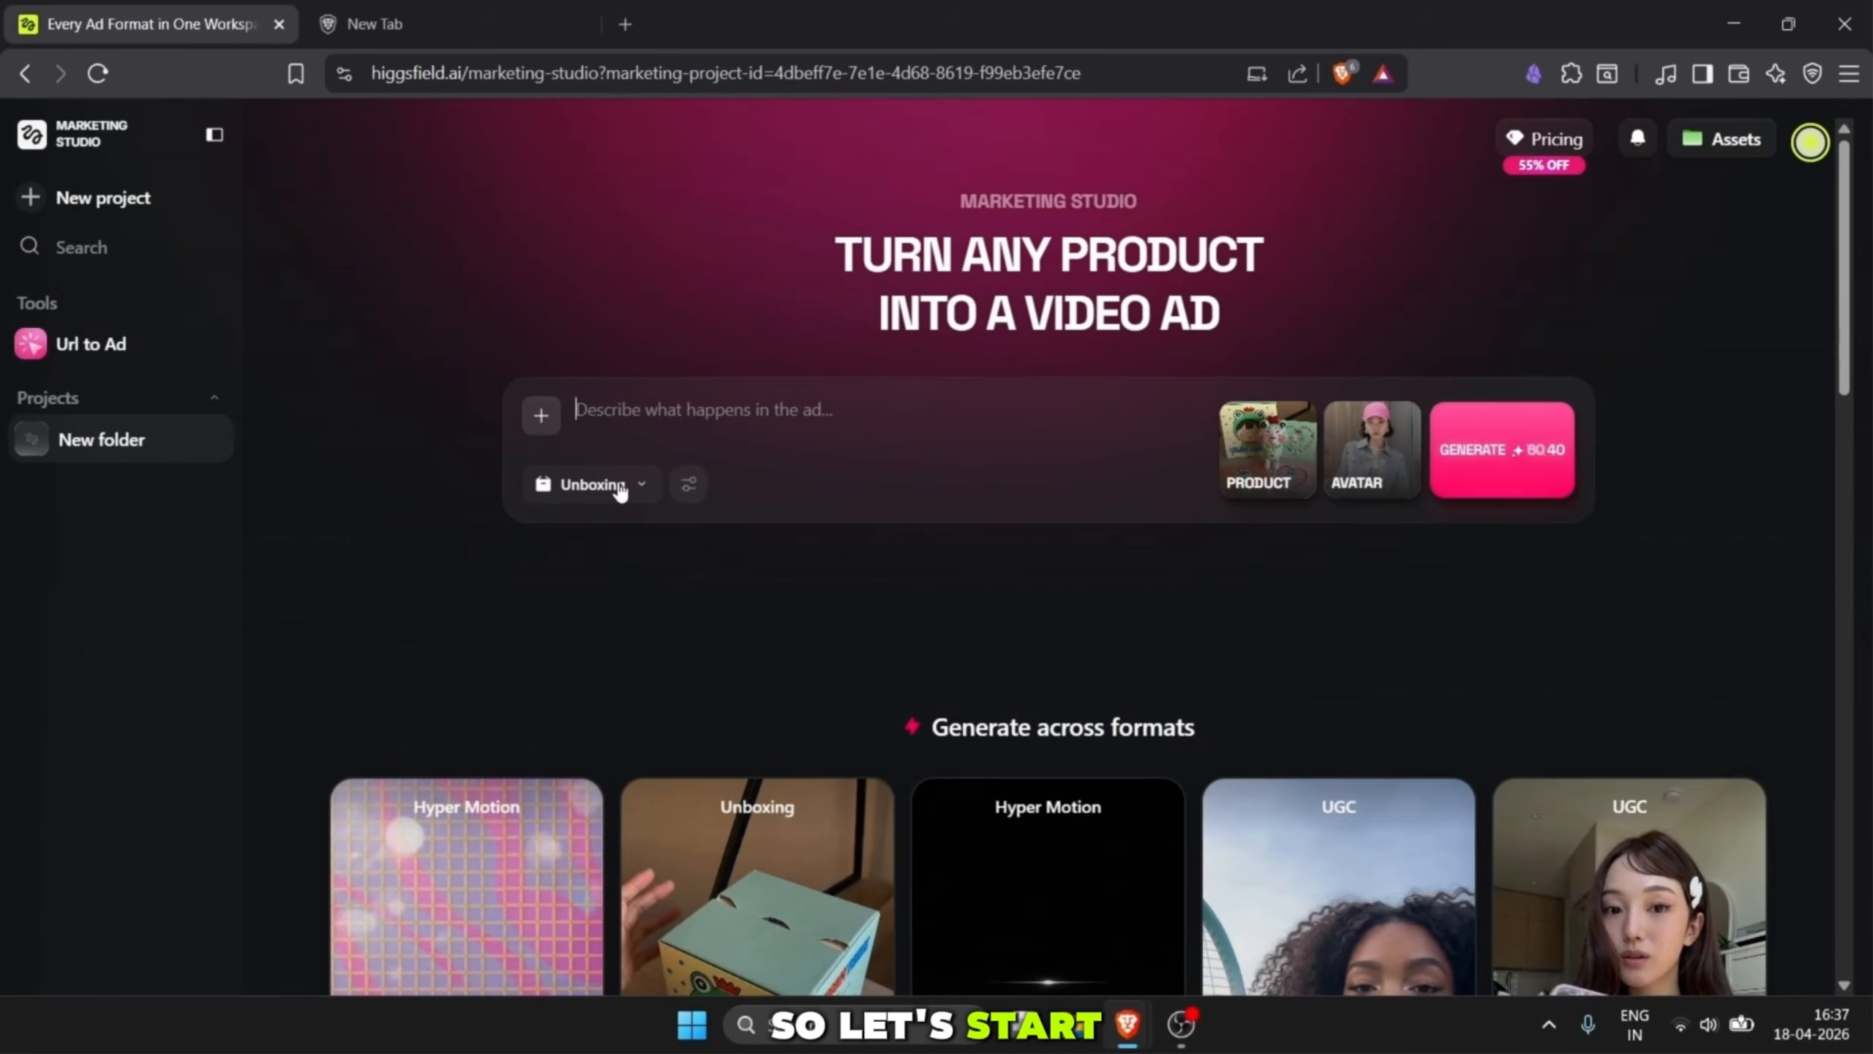
left_click(657, 485)
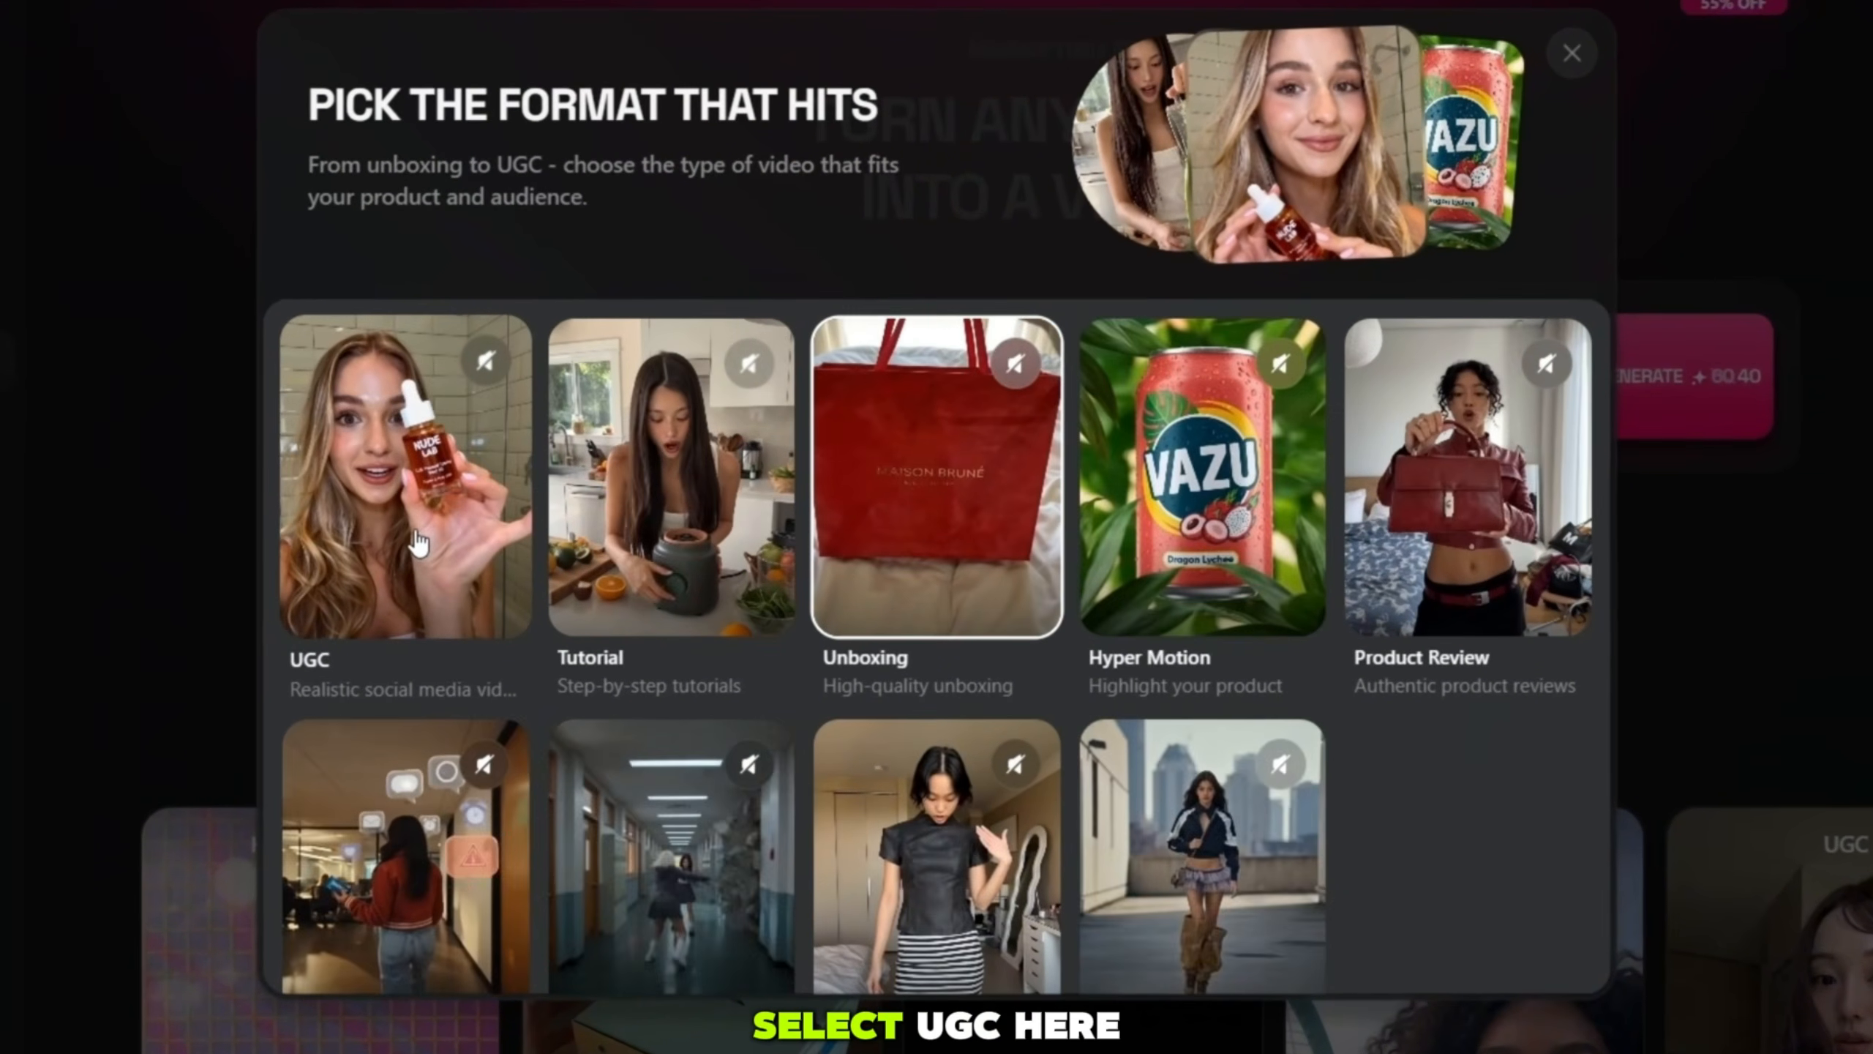
left_click(537, 574)
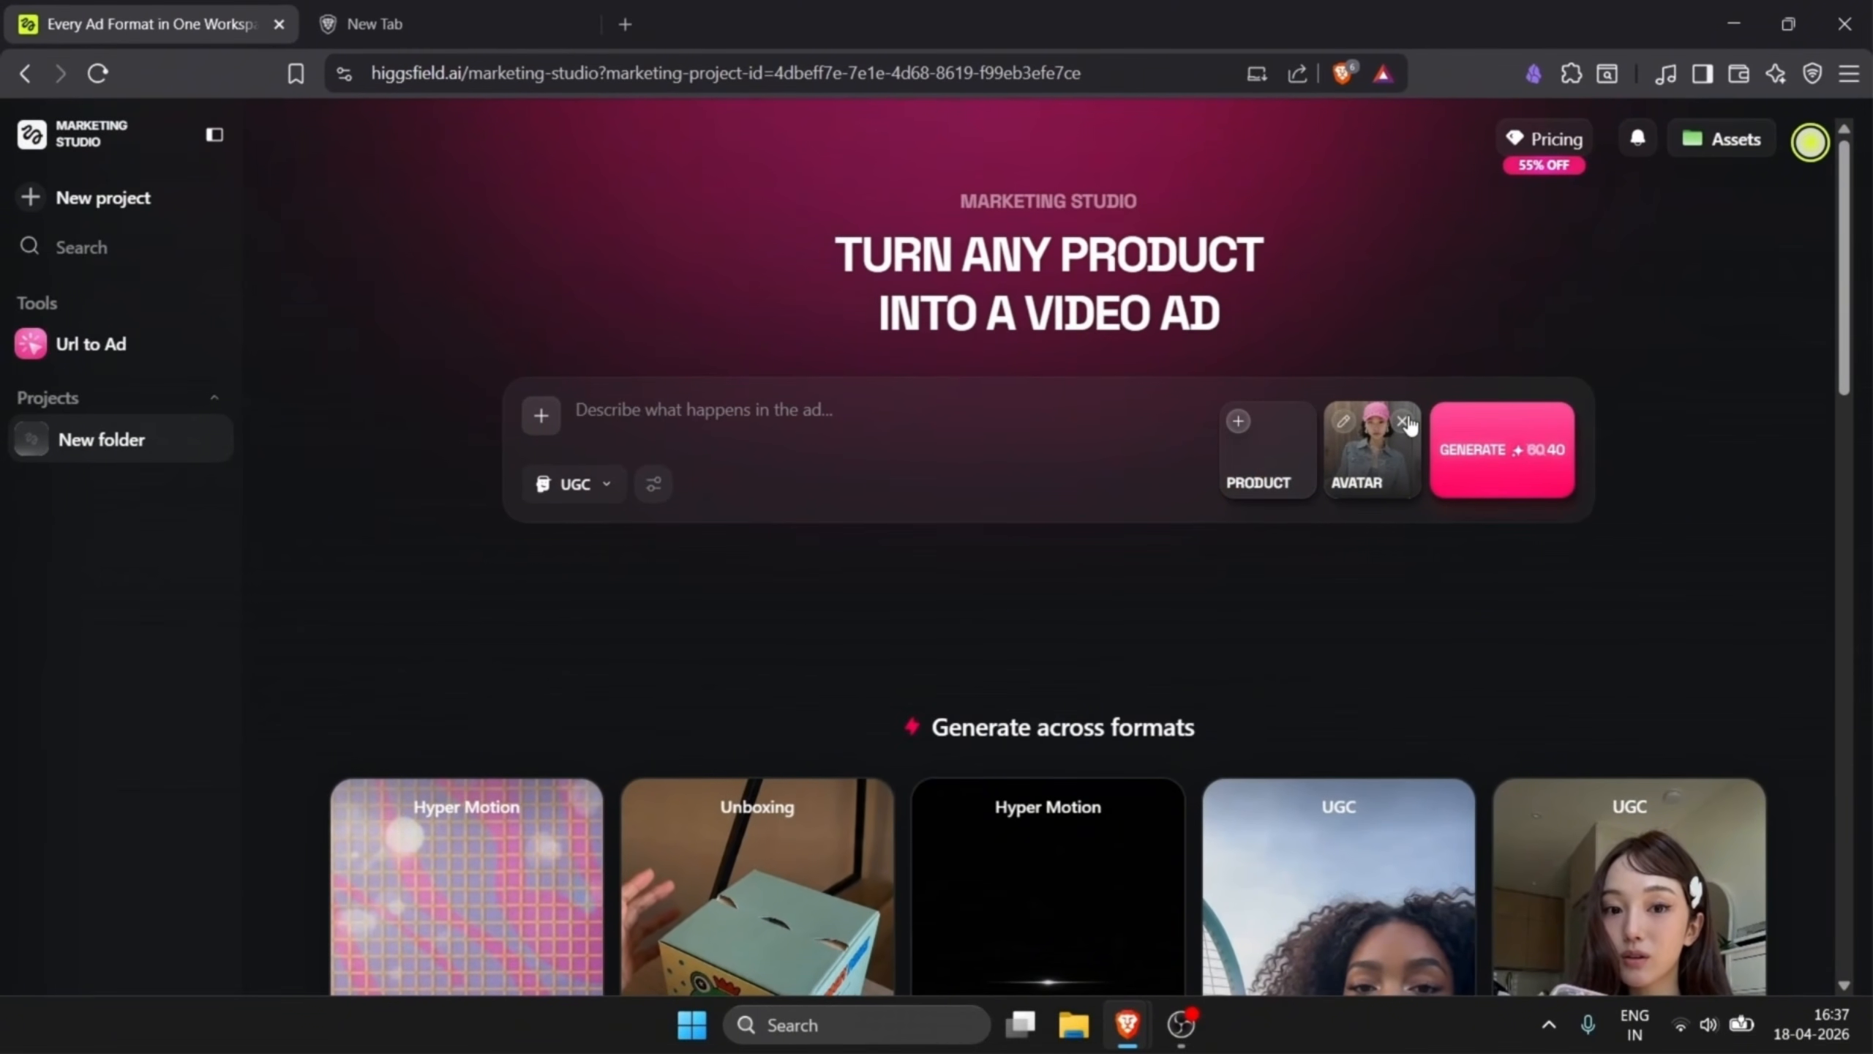
- Add the Soesyi Wide Toe Box Flats as a product, using the link of their Amazon page
left_click(1263, 456)
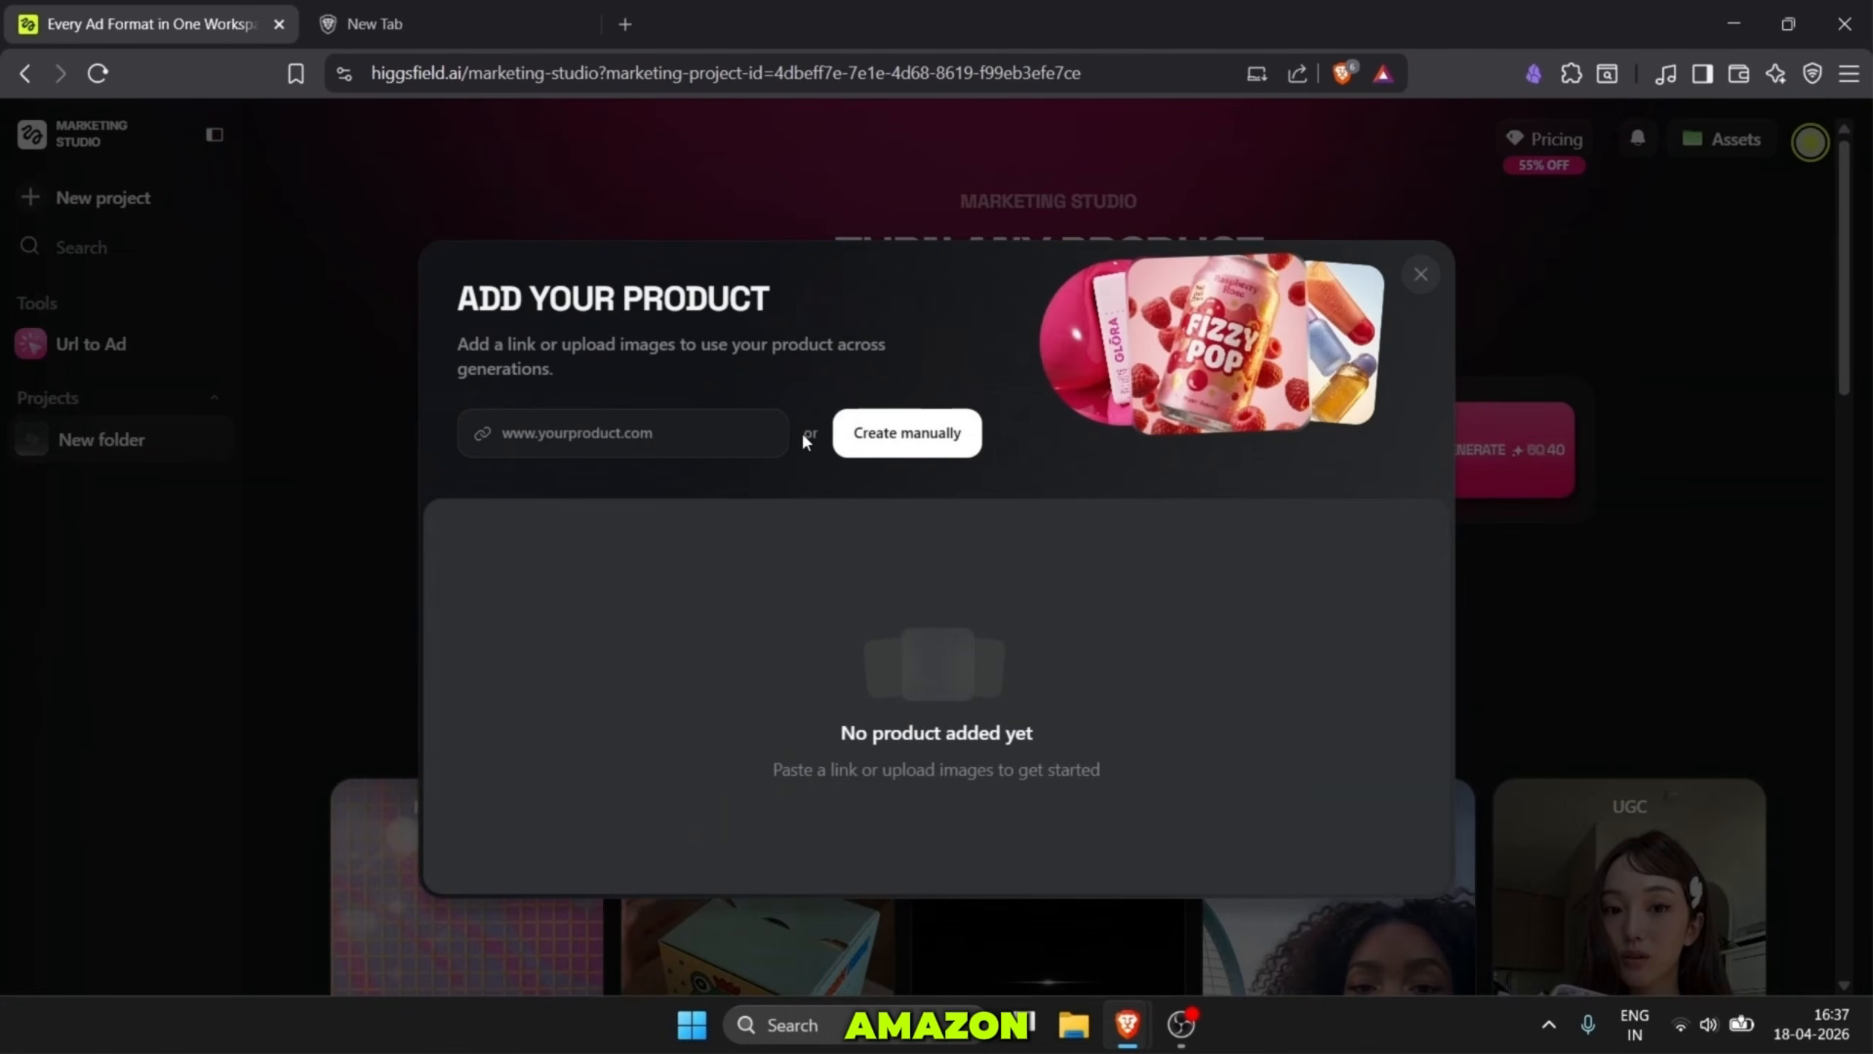
left_click(586, 9)
left_click(585, 74)
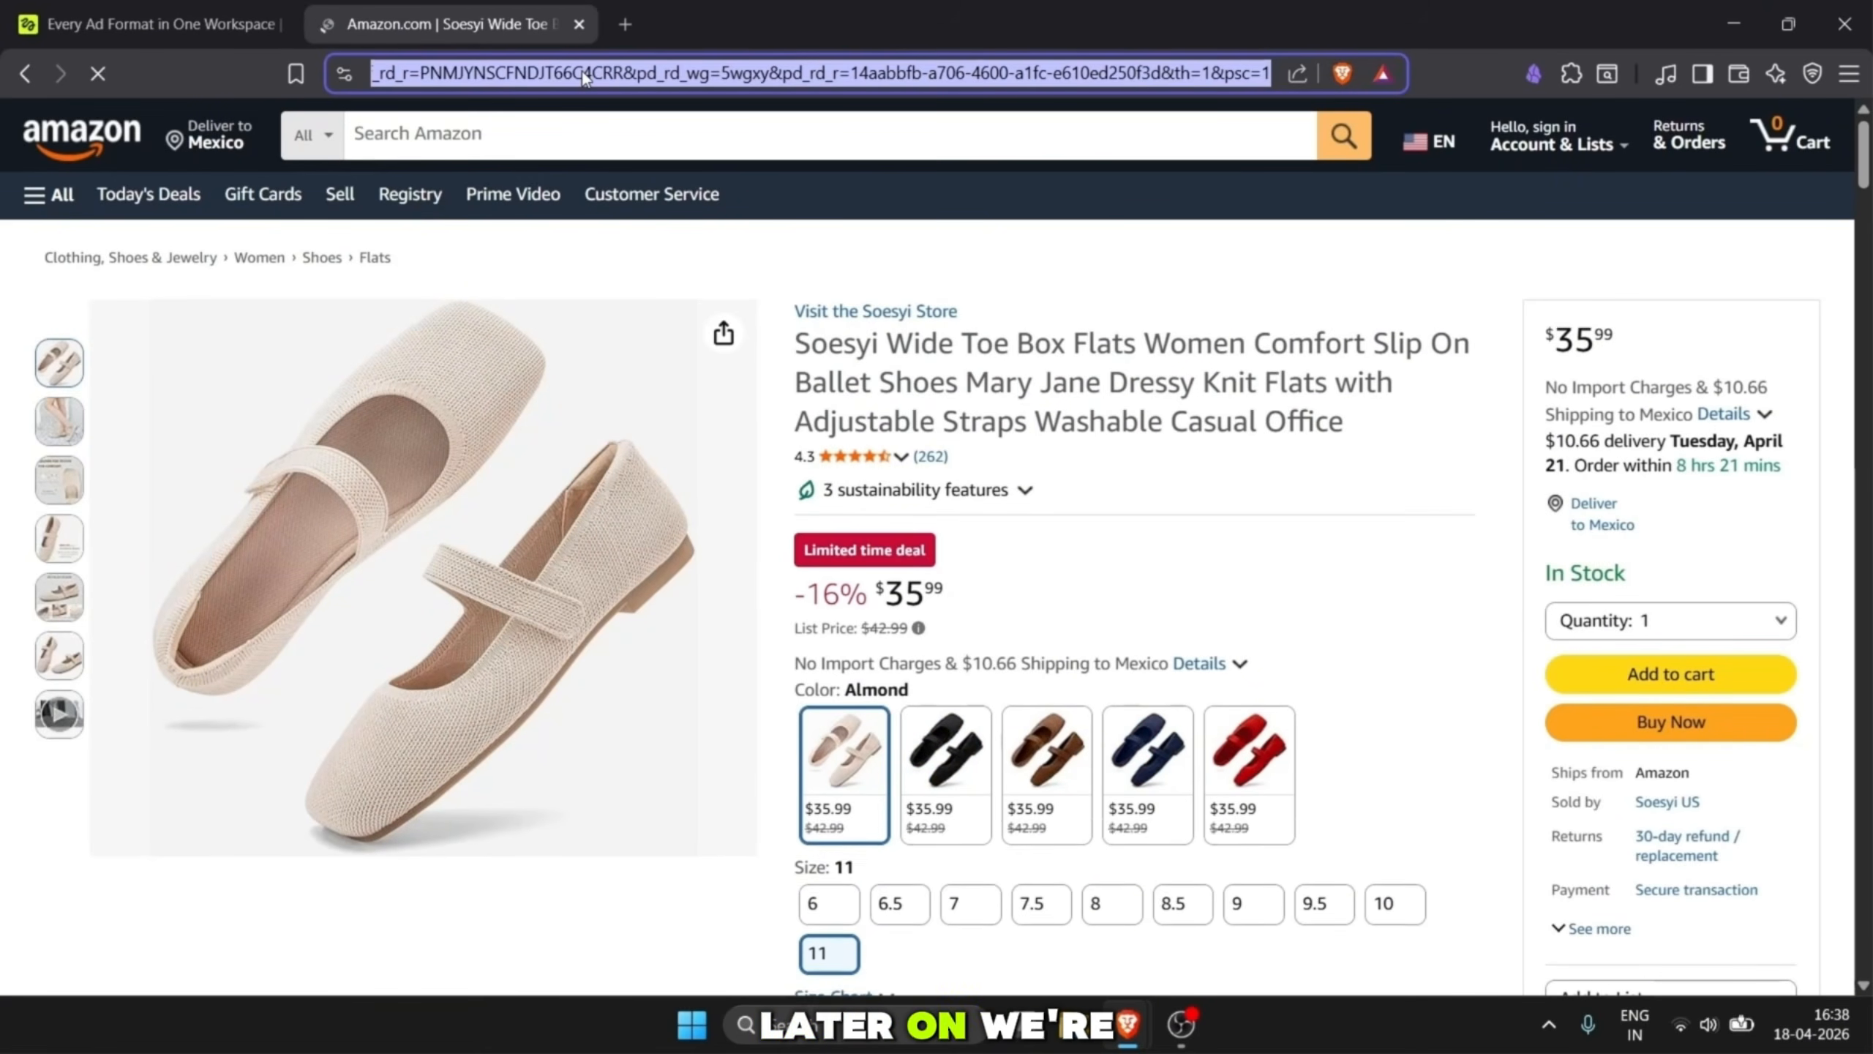
left_click(182, 9)
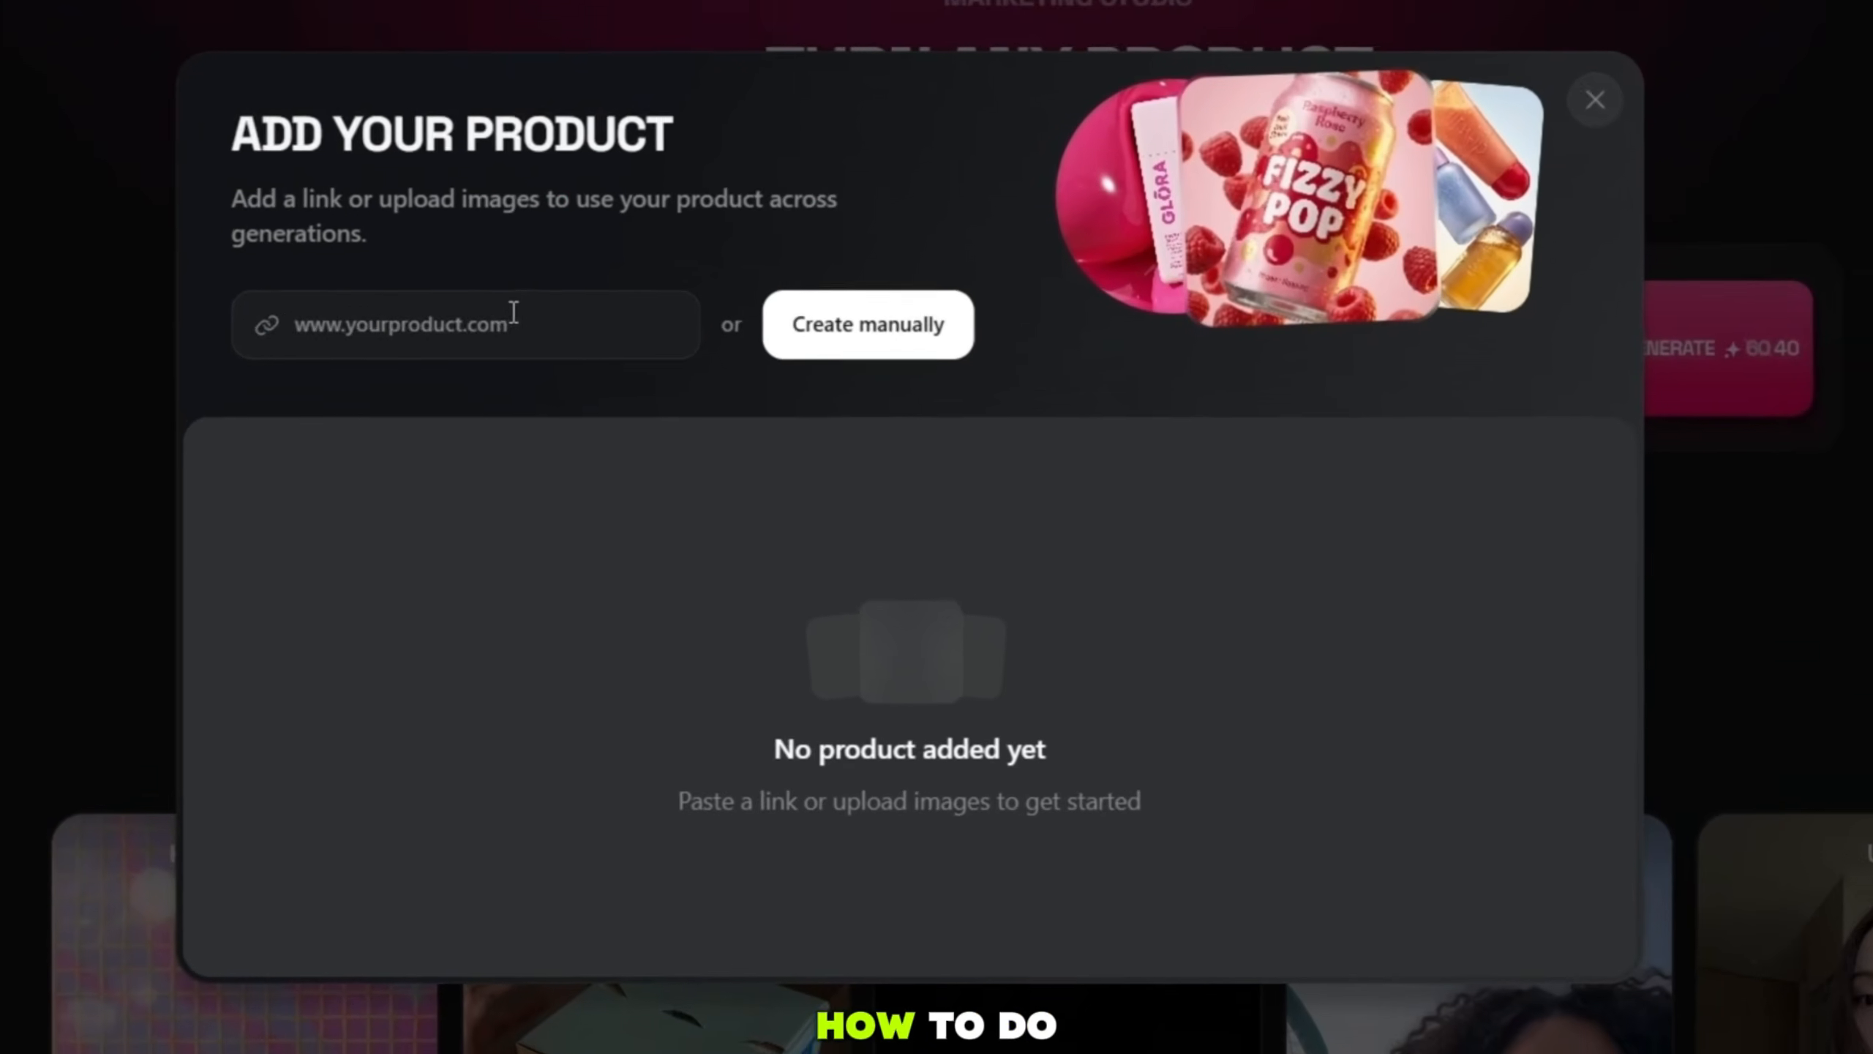
key("ctrl+v")
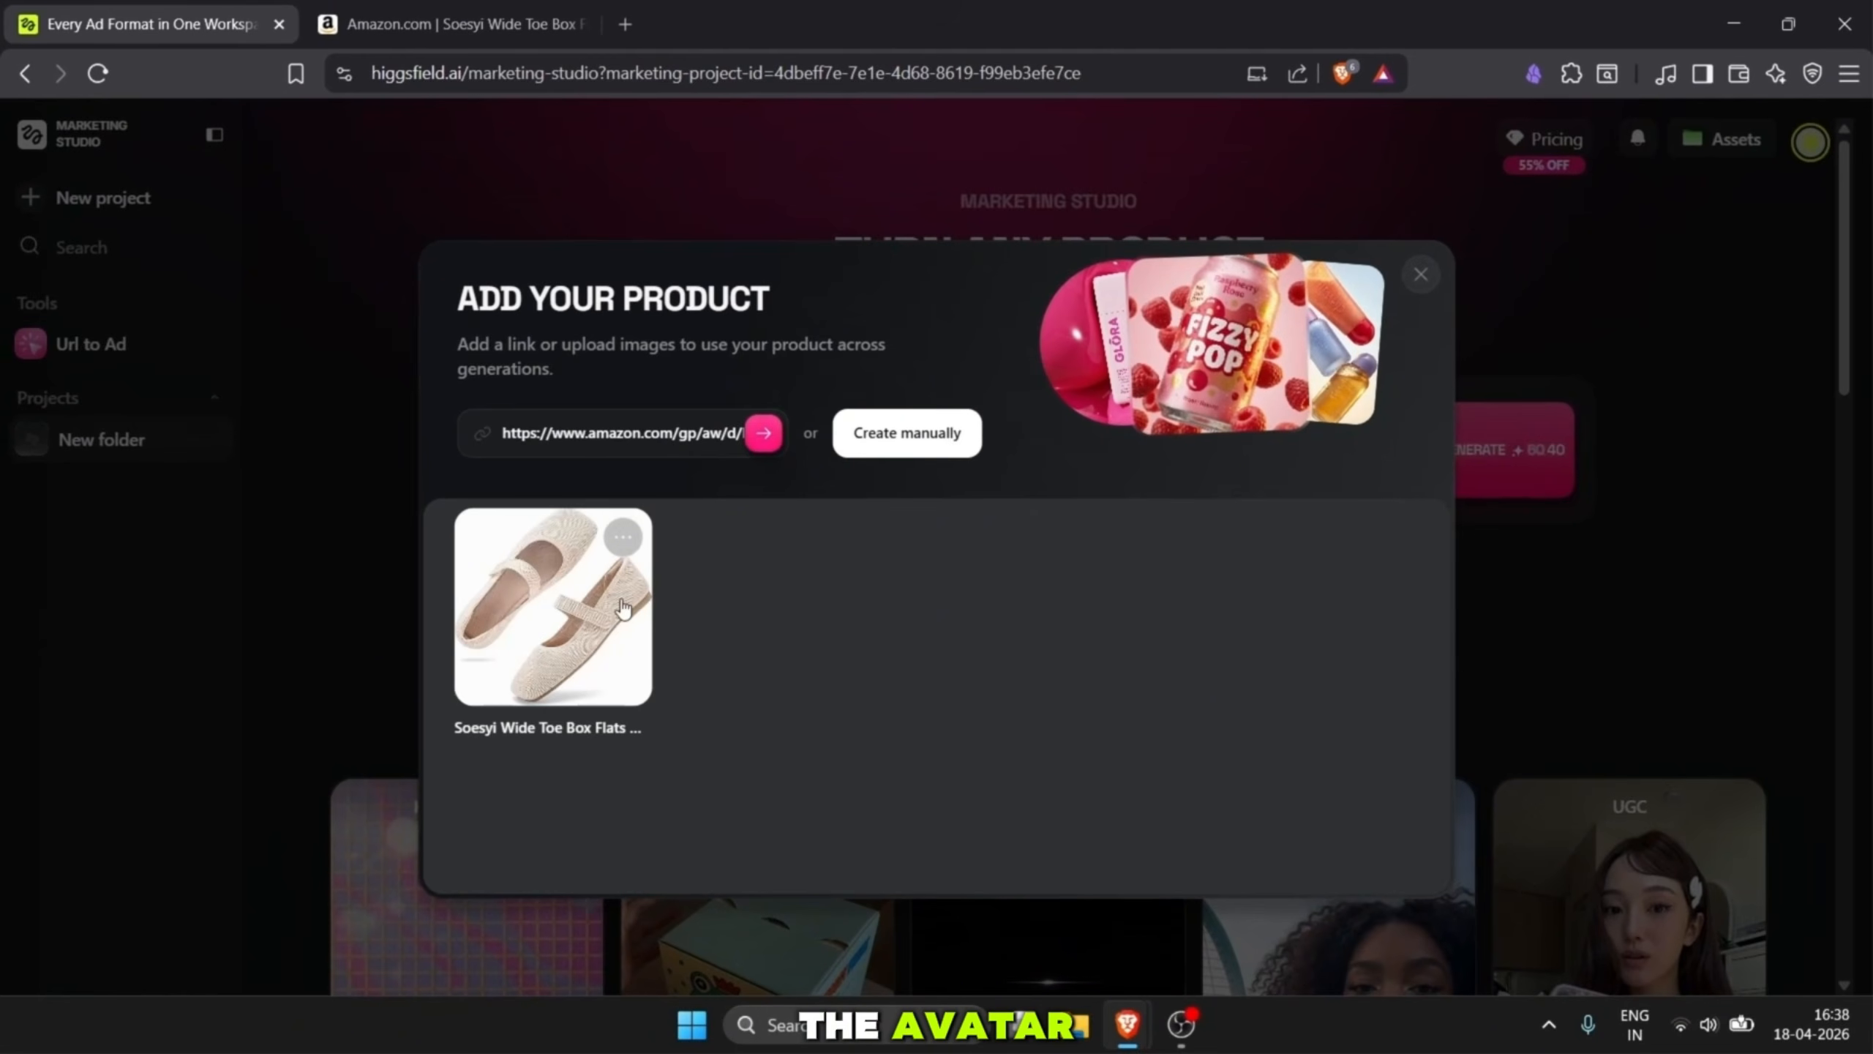
- Use the Soesyi Wide Toe Box Flats as the ad's product and choose the preset avatar Sofia
left_click(623, 607)
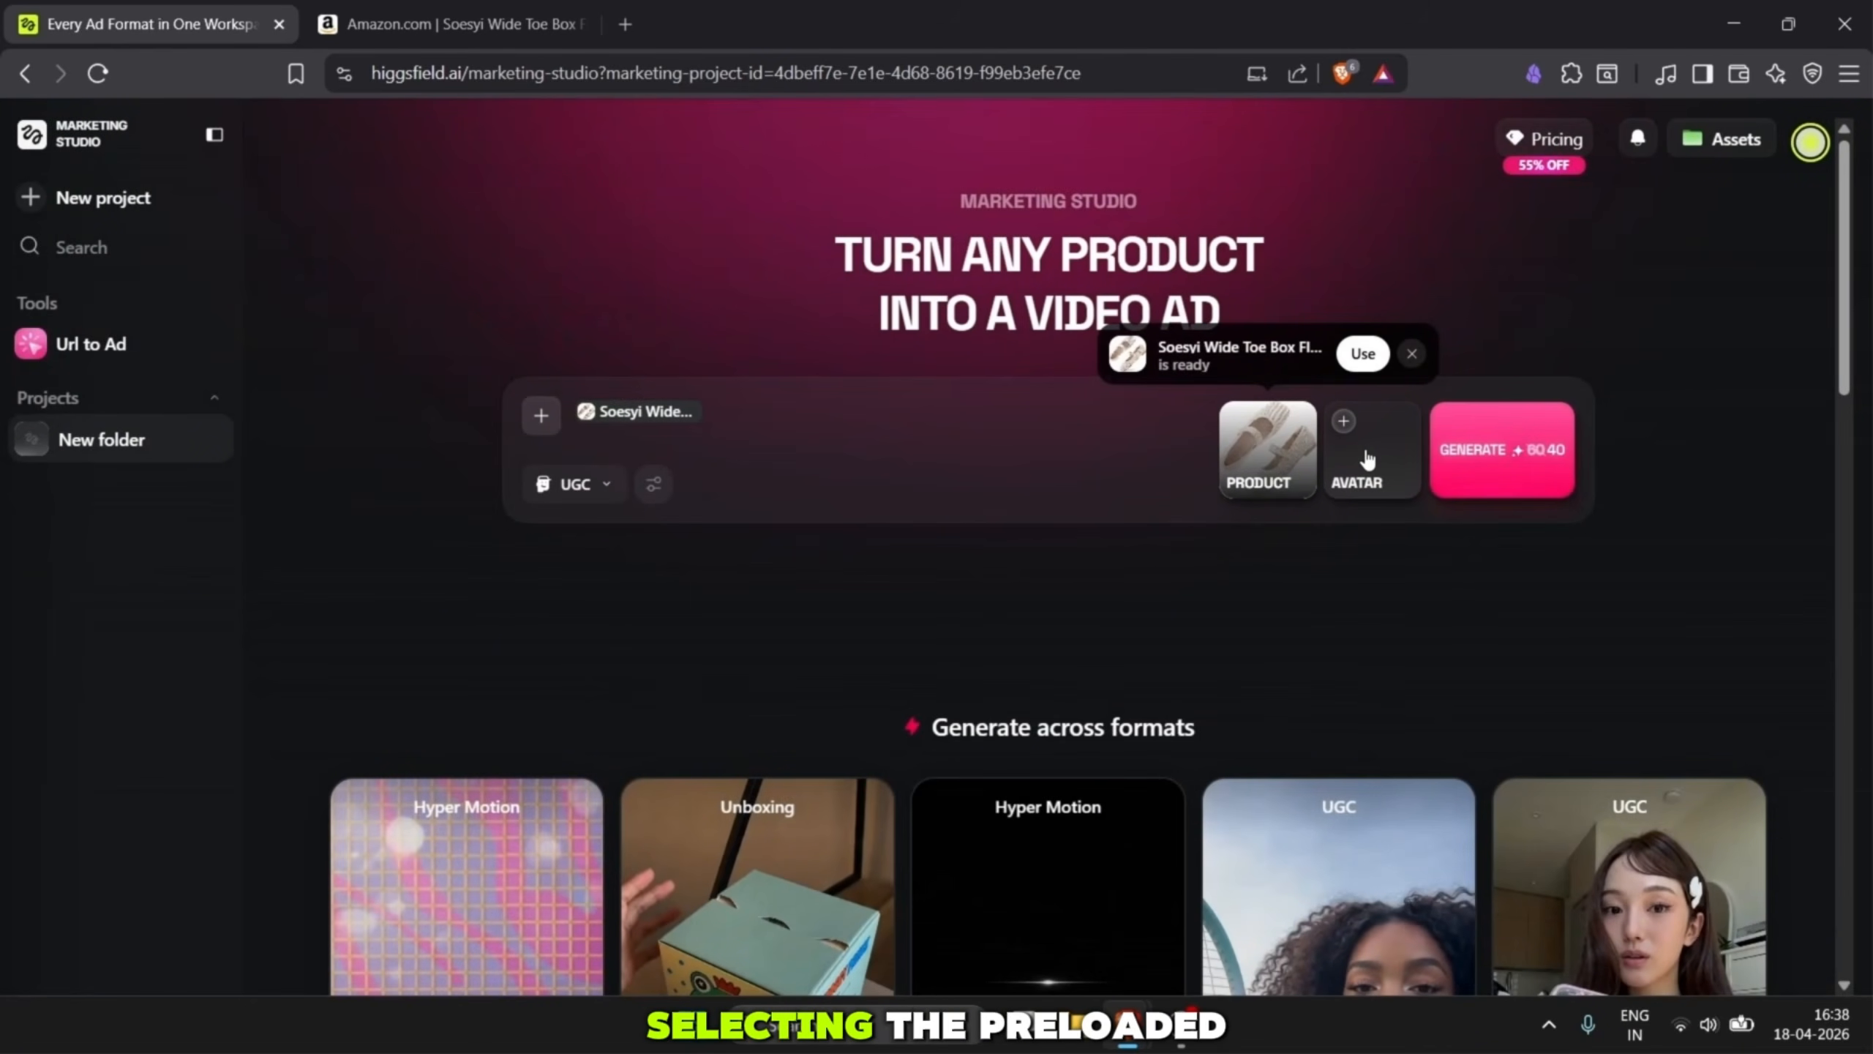
left_click(1366, 459)
scroll(1181, 517, "down", 5)
scroll(833, 590, "up", 5)
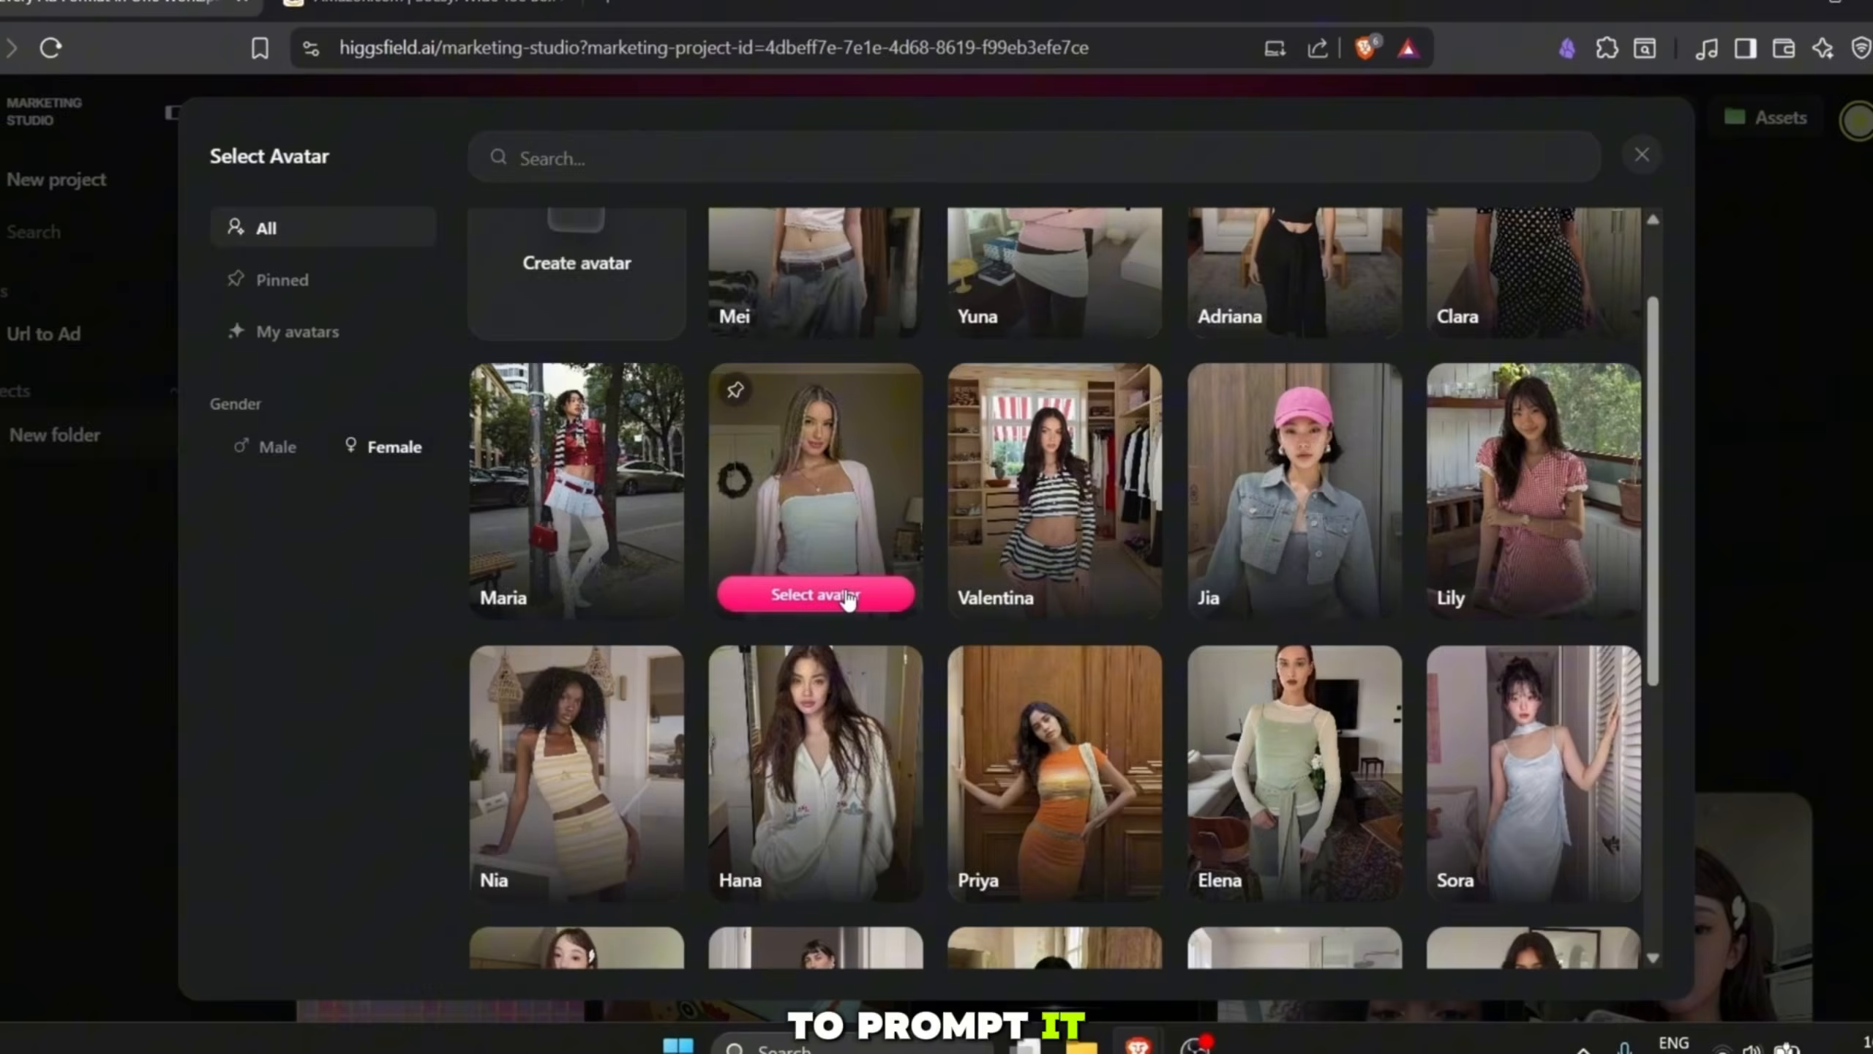
left_click(749, 631)
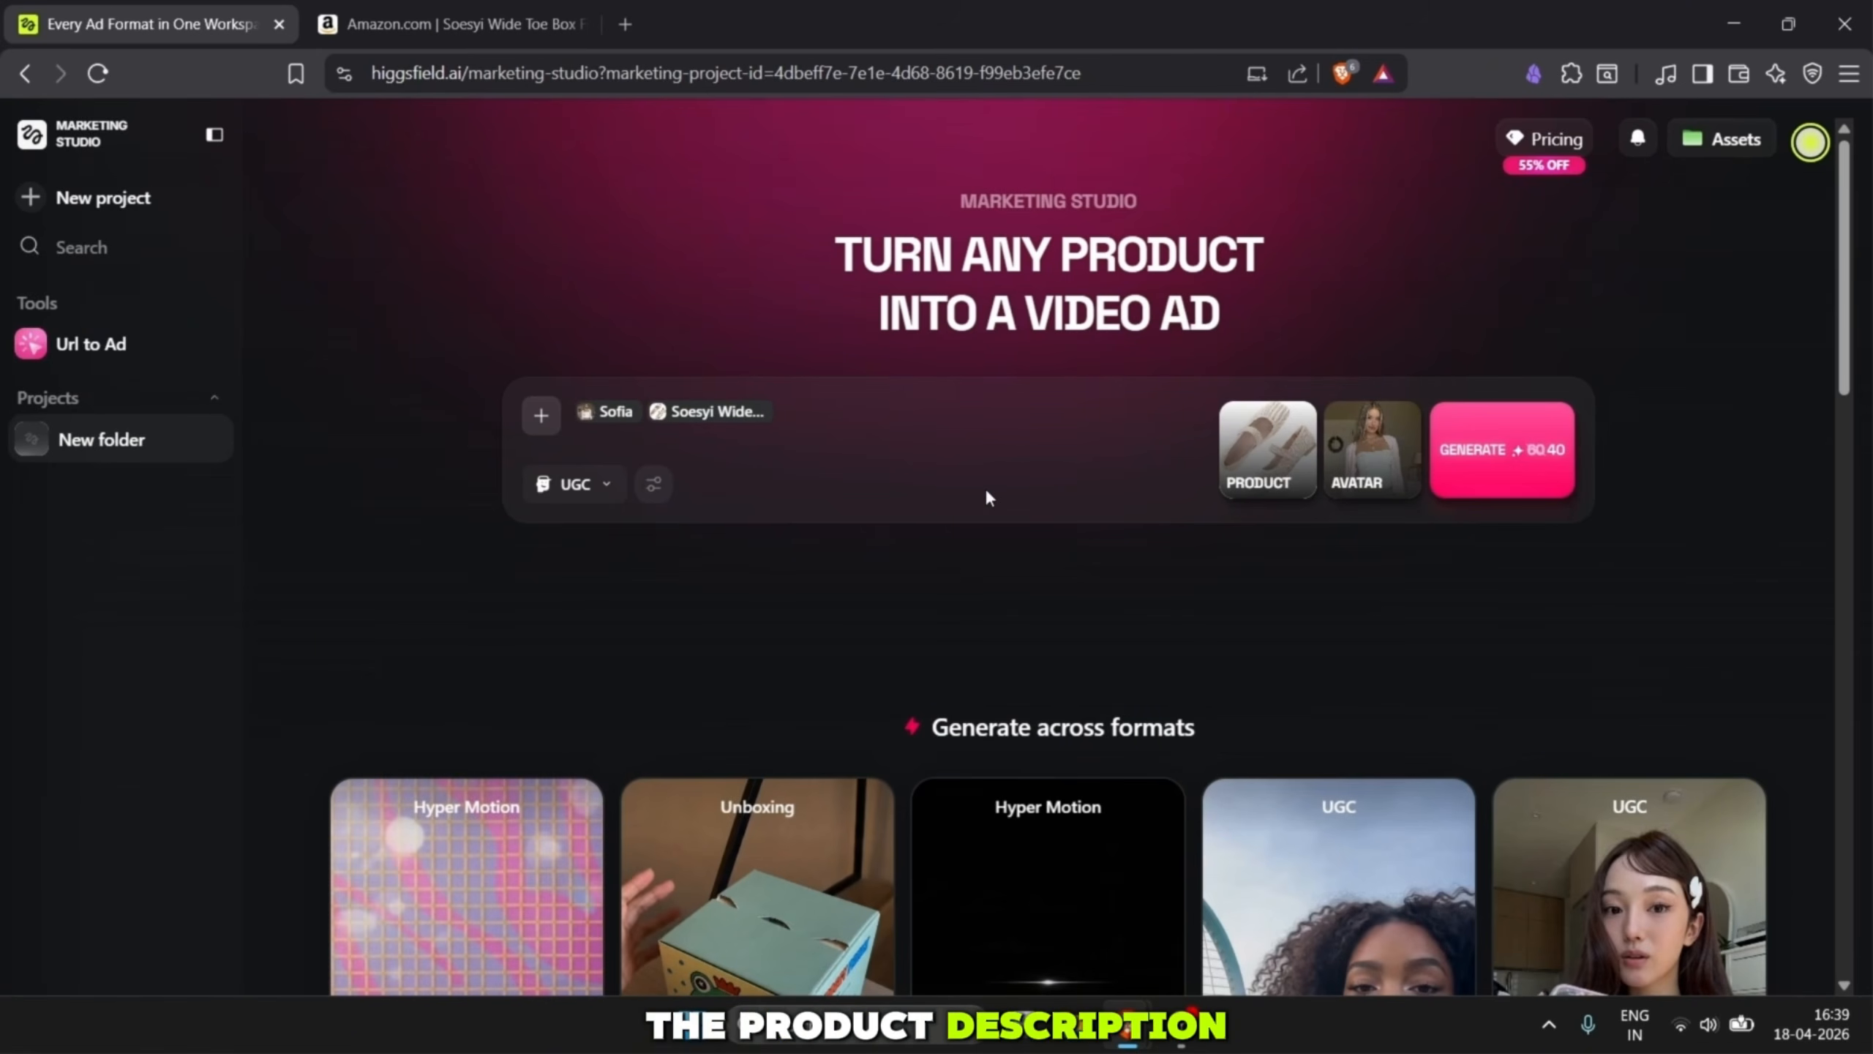
- Edit the Soesyi flats product, adding the placeholder text "bdfg" at the end of its description, and save the changes
left_click(1244, 437)
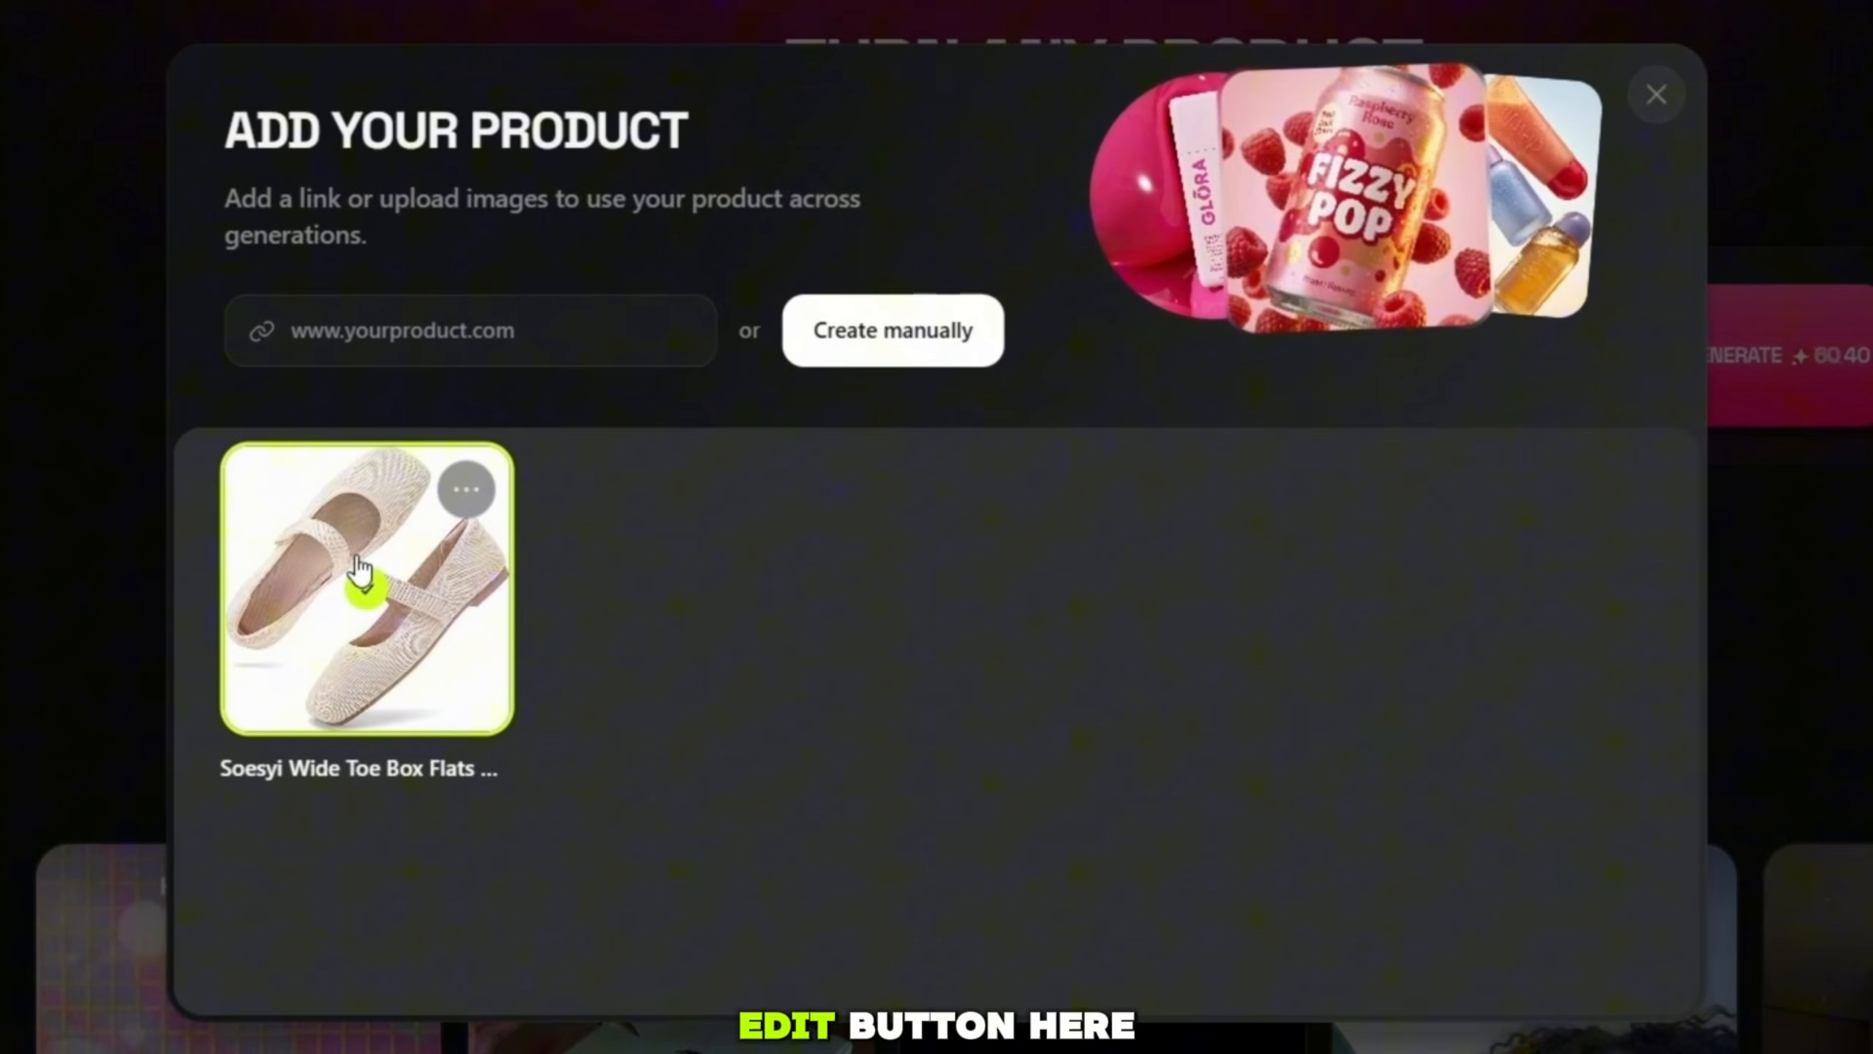
left_click(463, 488)
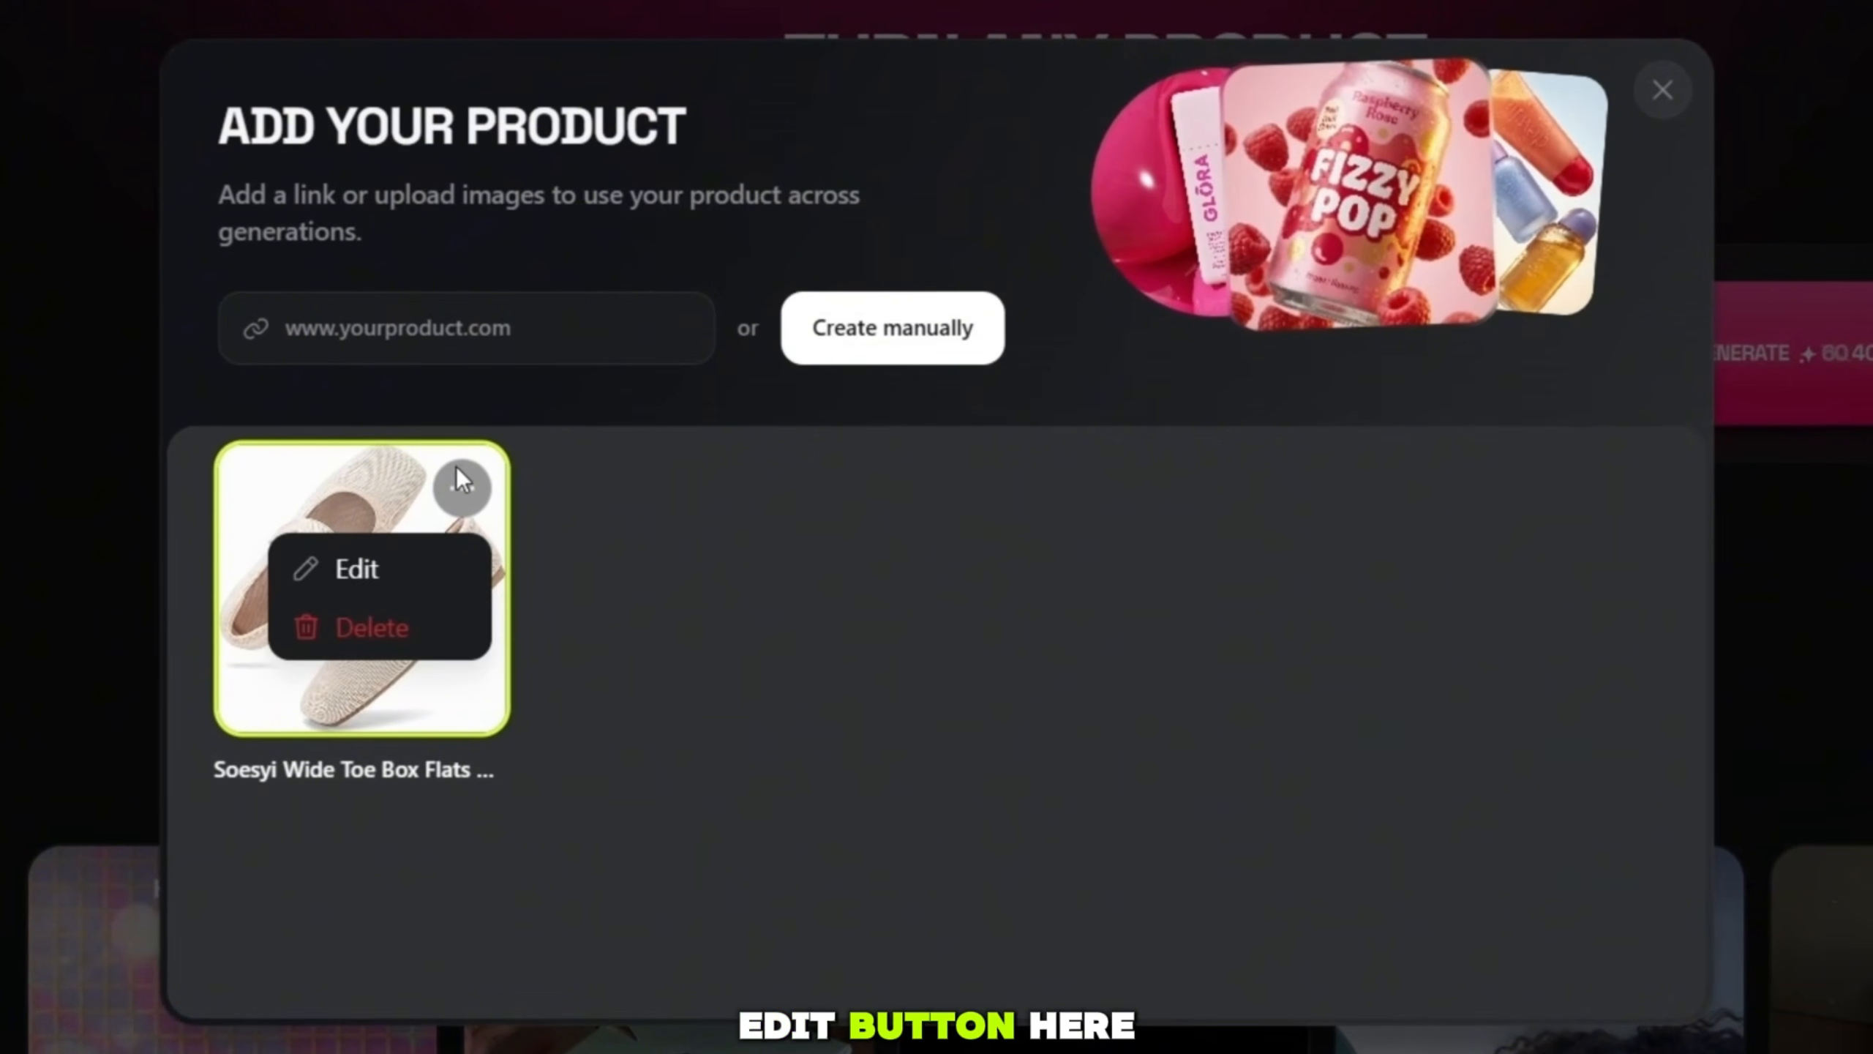
left_click(413, 559)
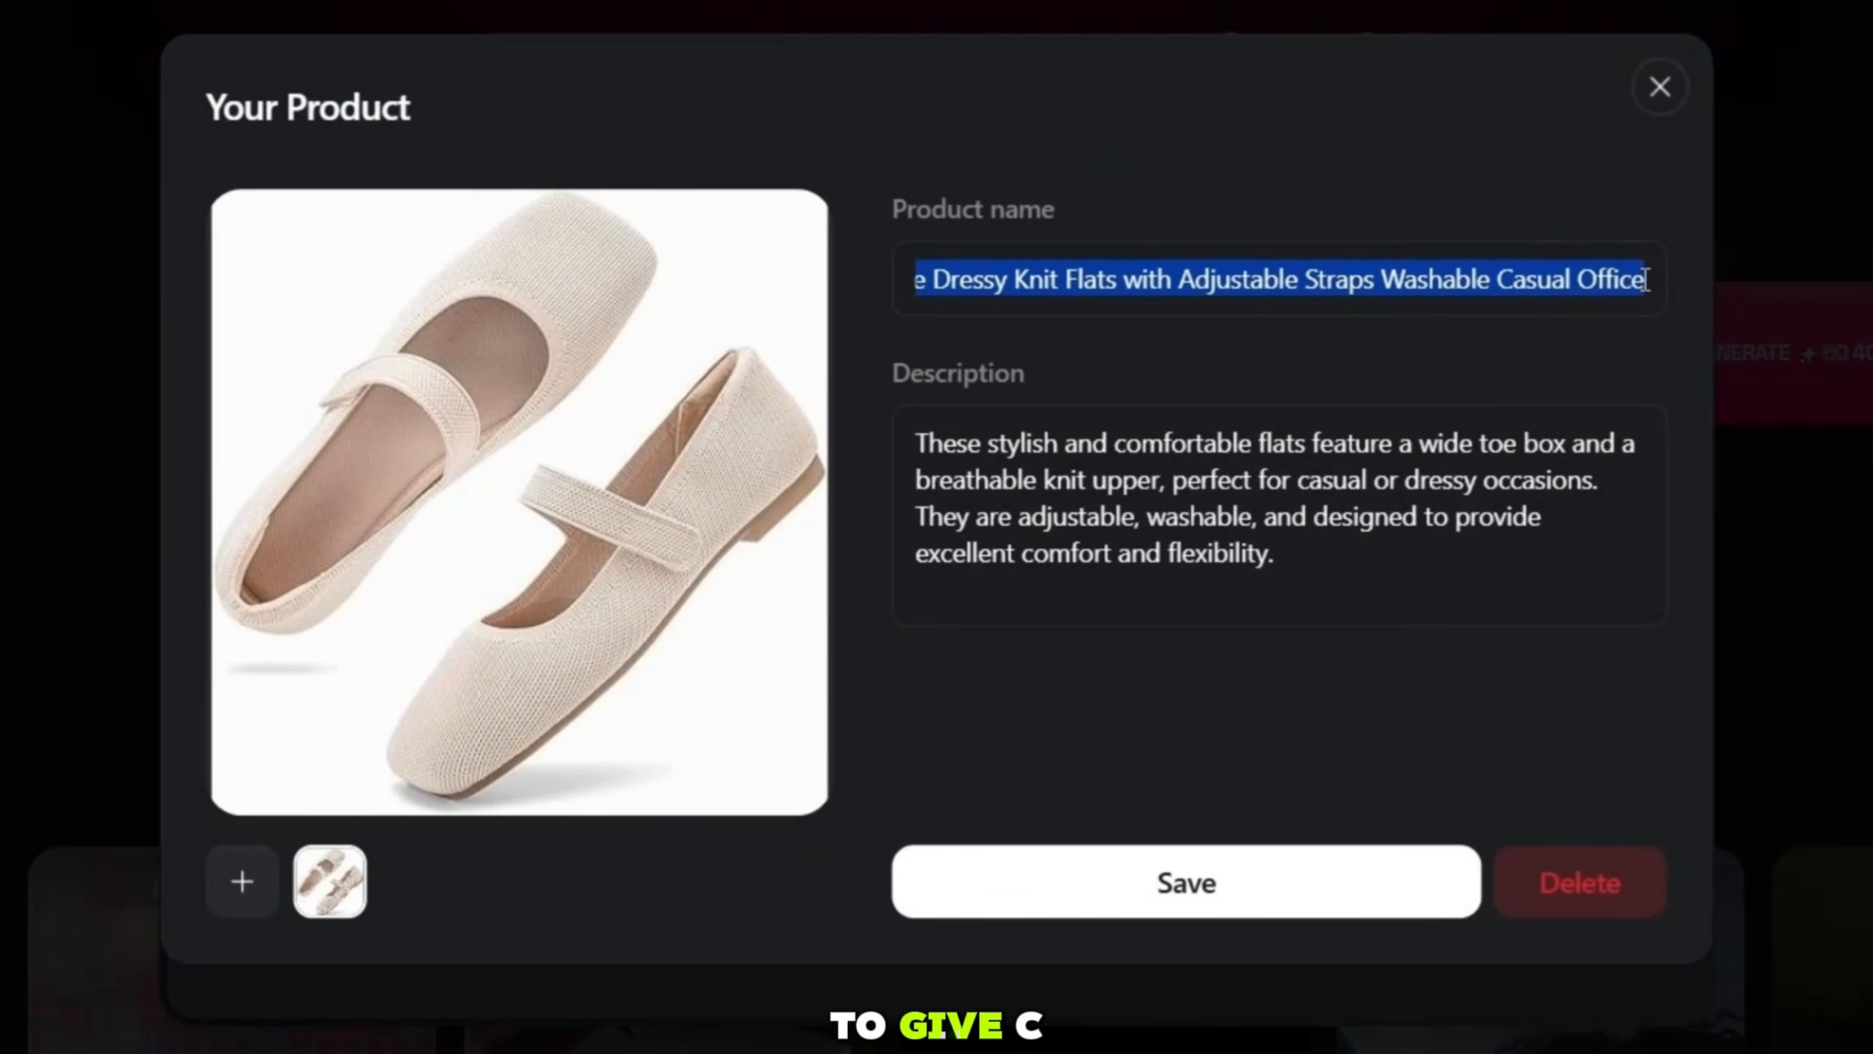
left_click(1442, 280)
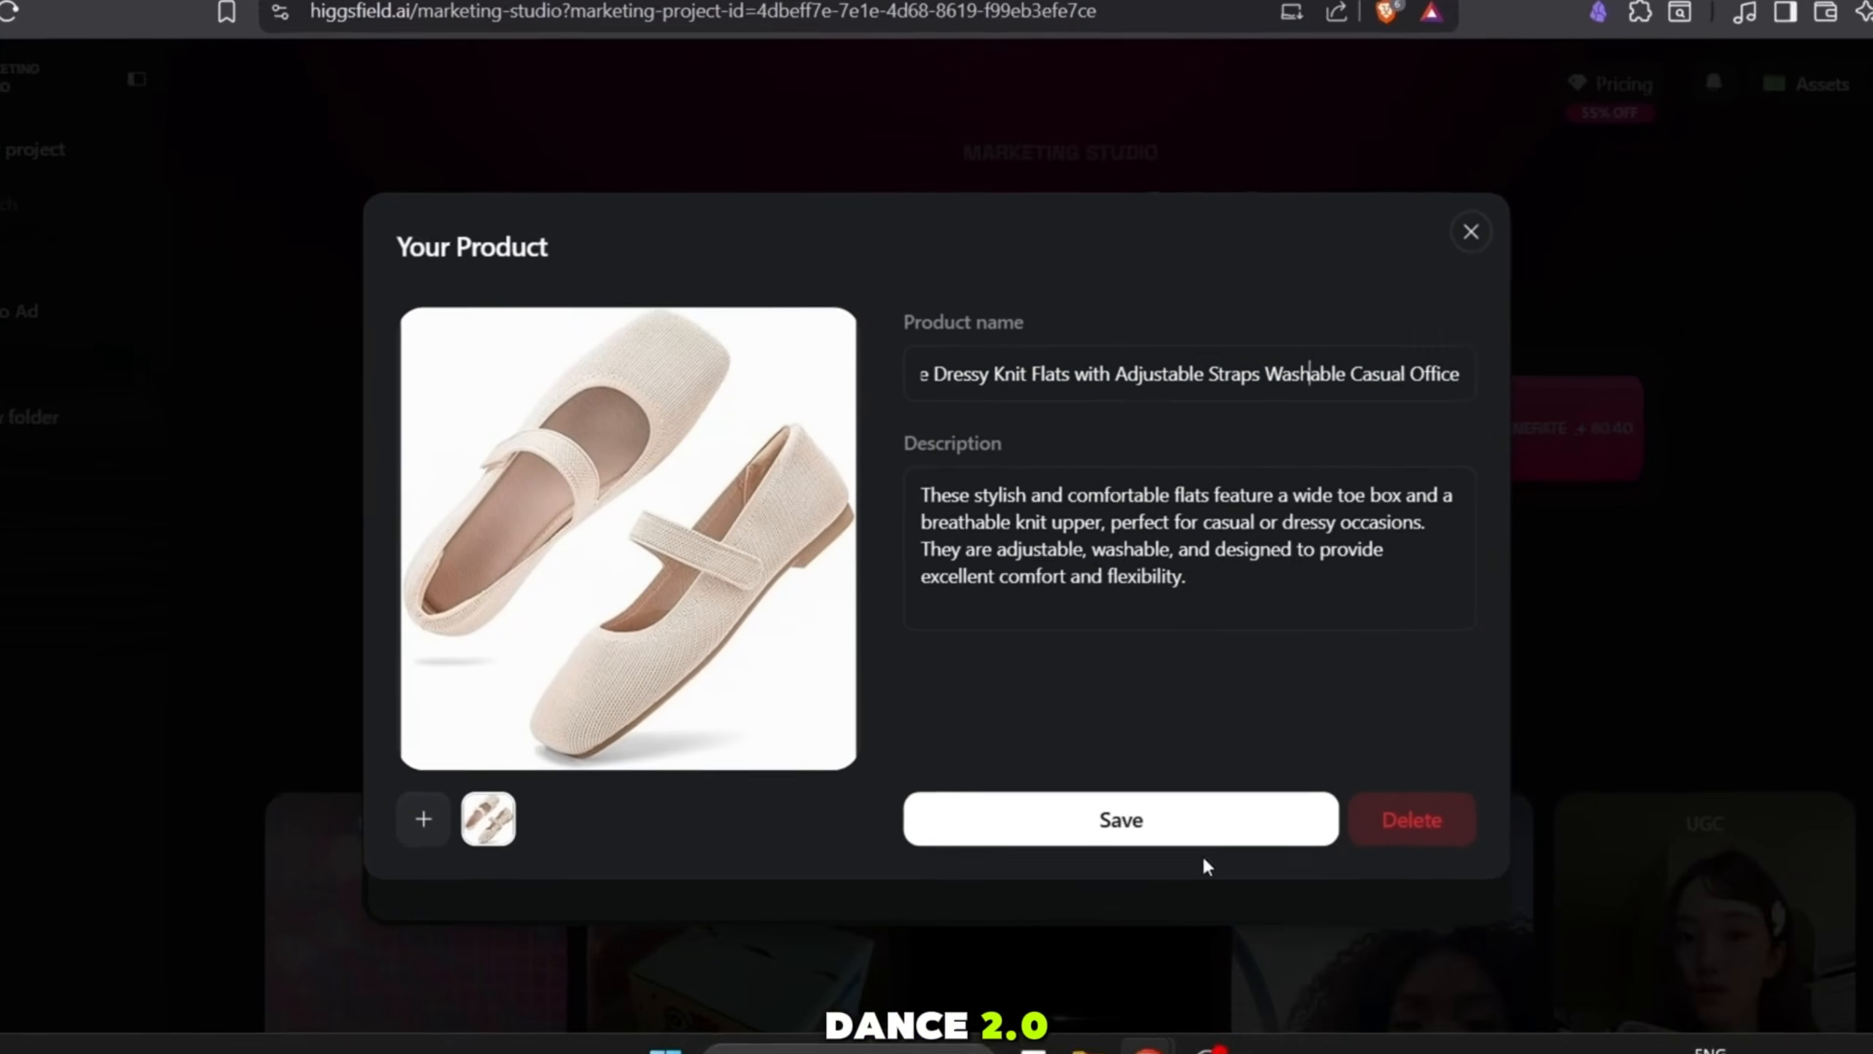
left_click(1351, 549)
type("bdfgd")
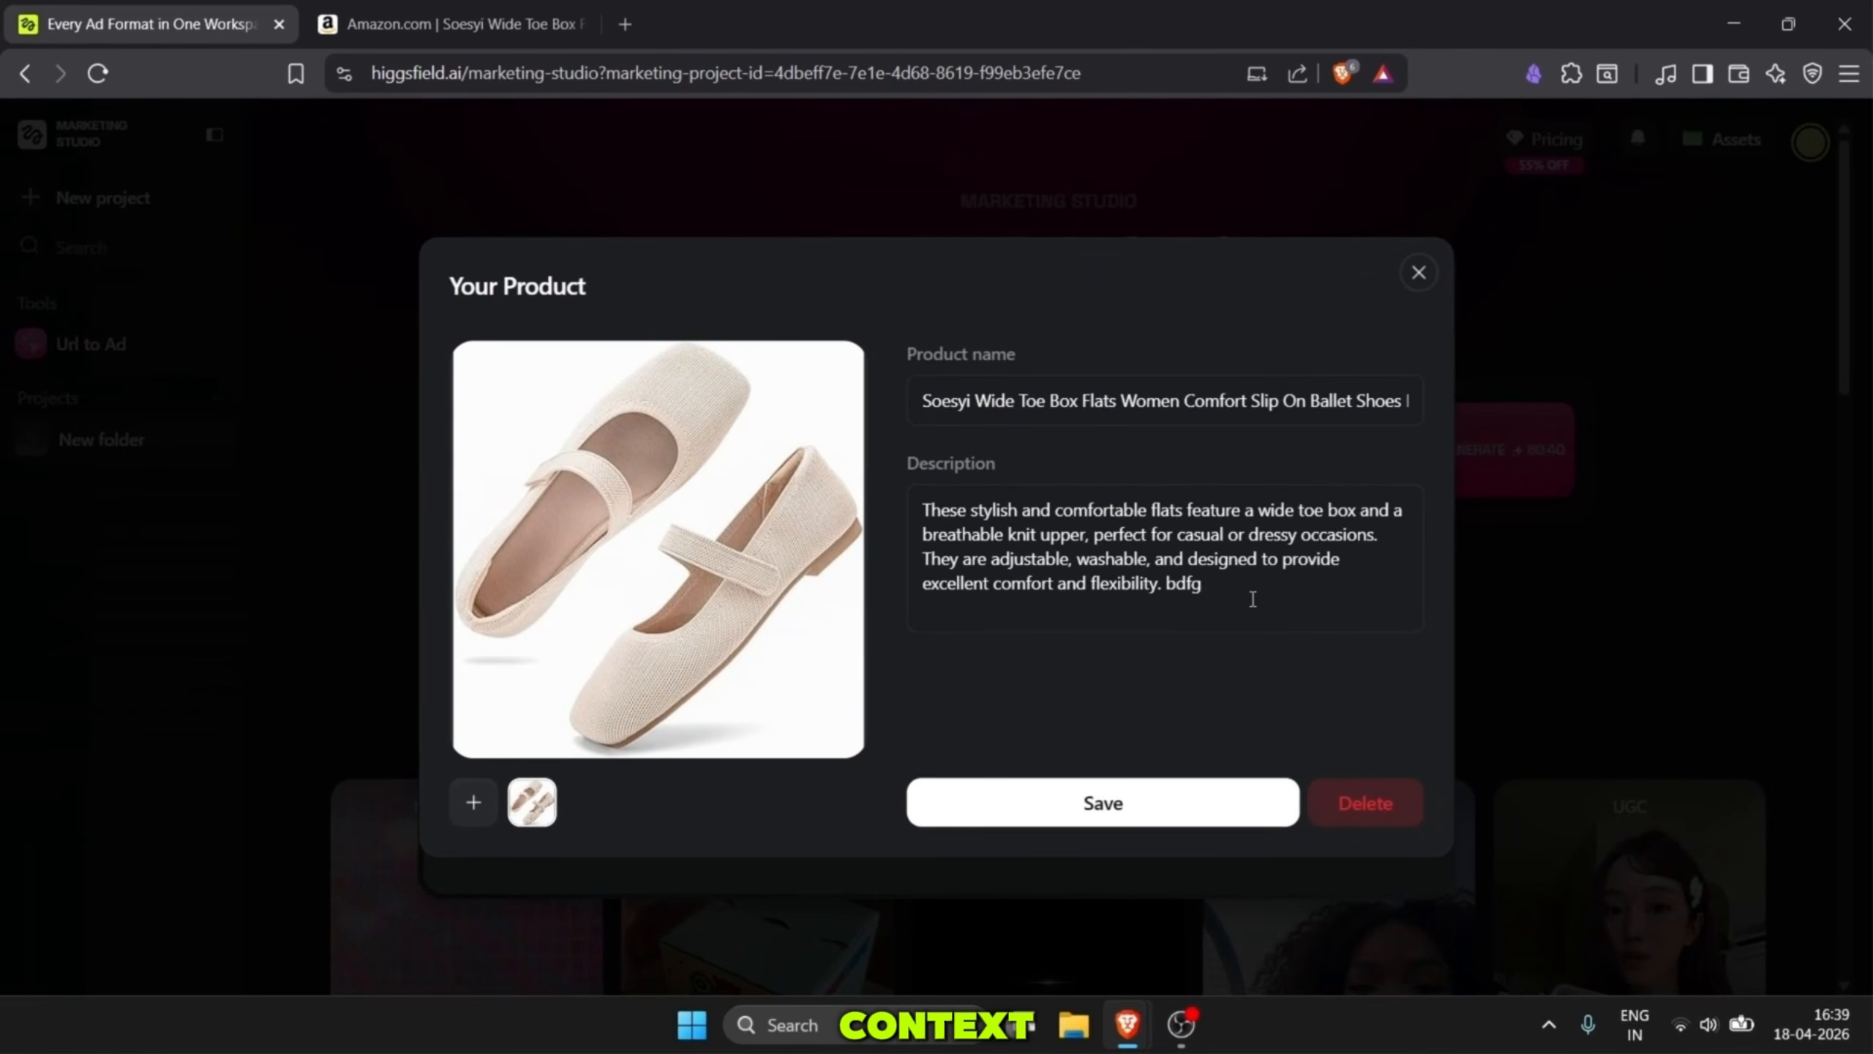
left_click(1176, 796)
left_click(1410, 276)
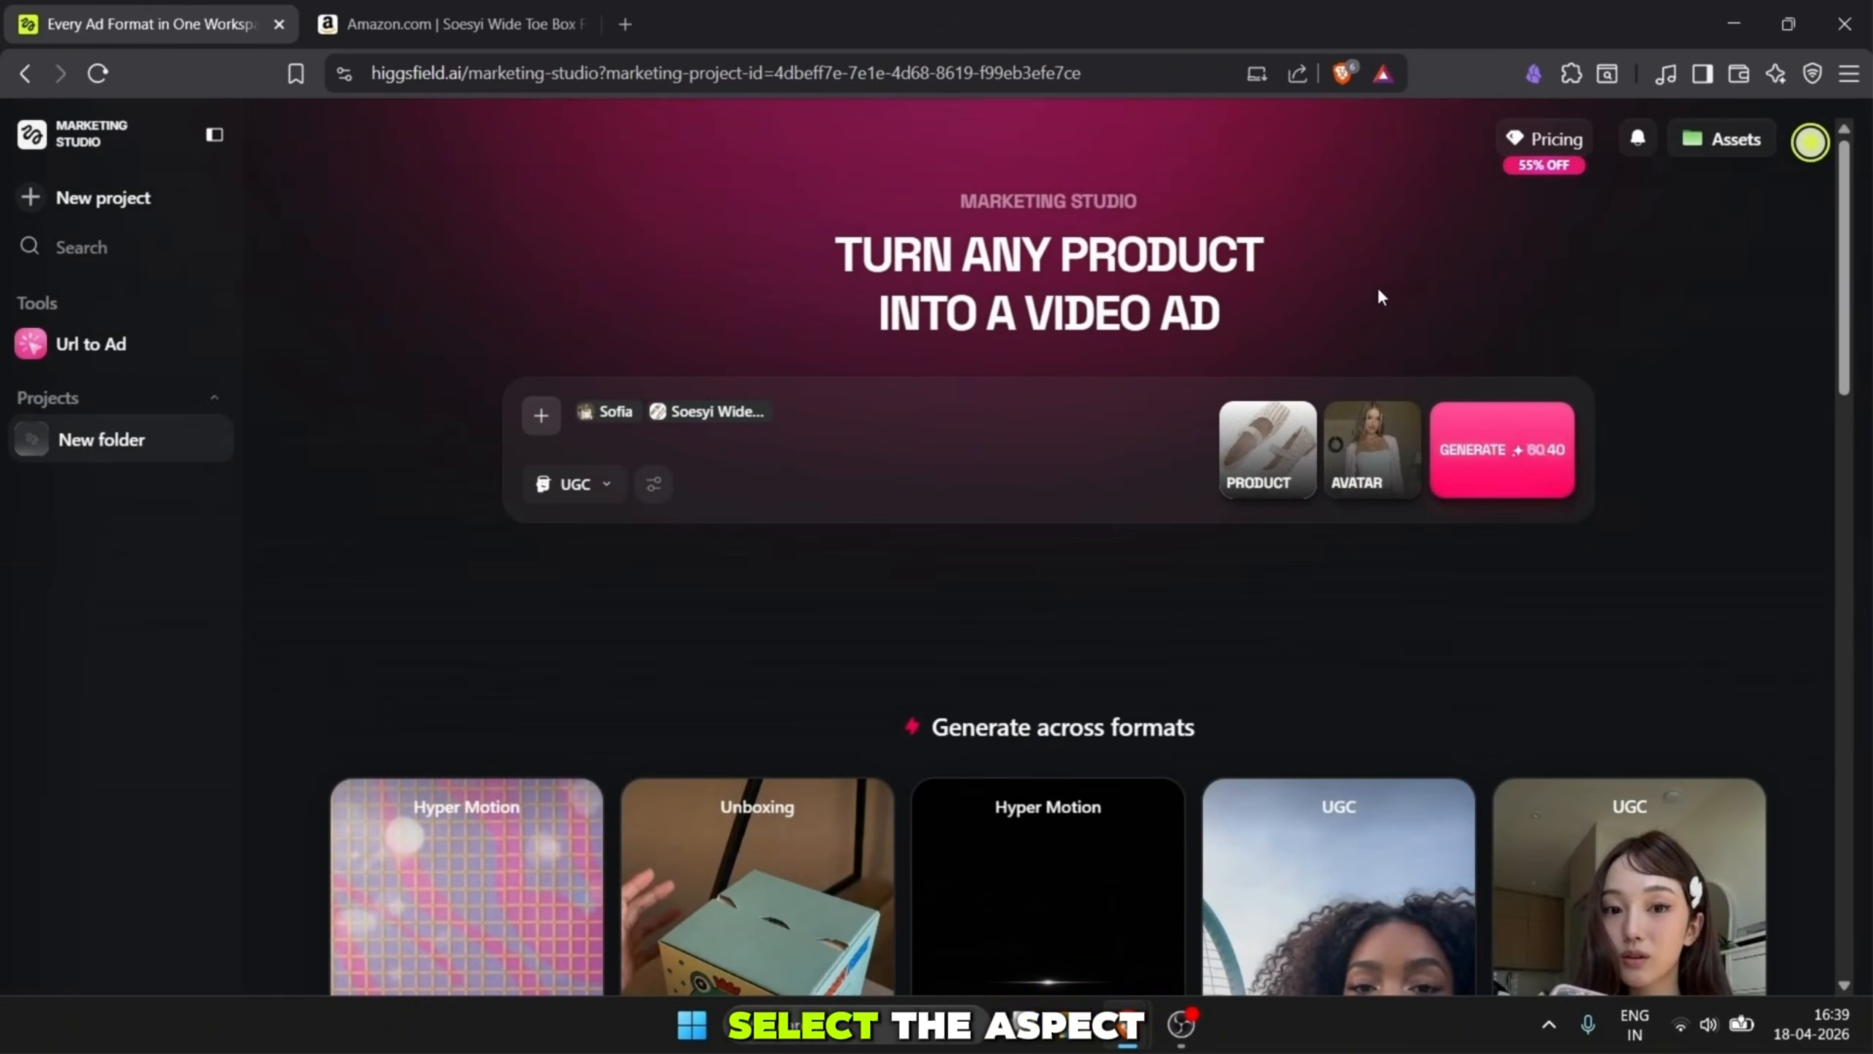
- Set the ad's aspect ratio to 9:16, generate the UGC video and look through the details of the result
left_click(653, 484)
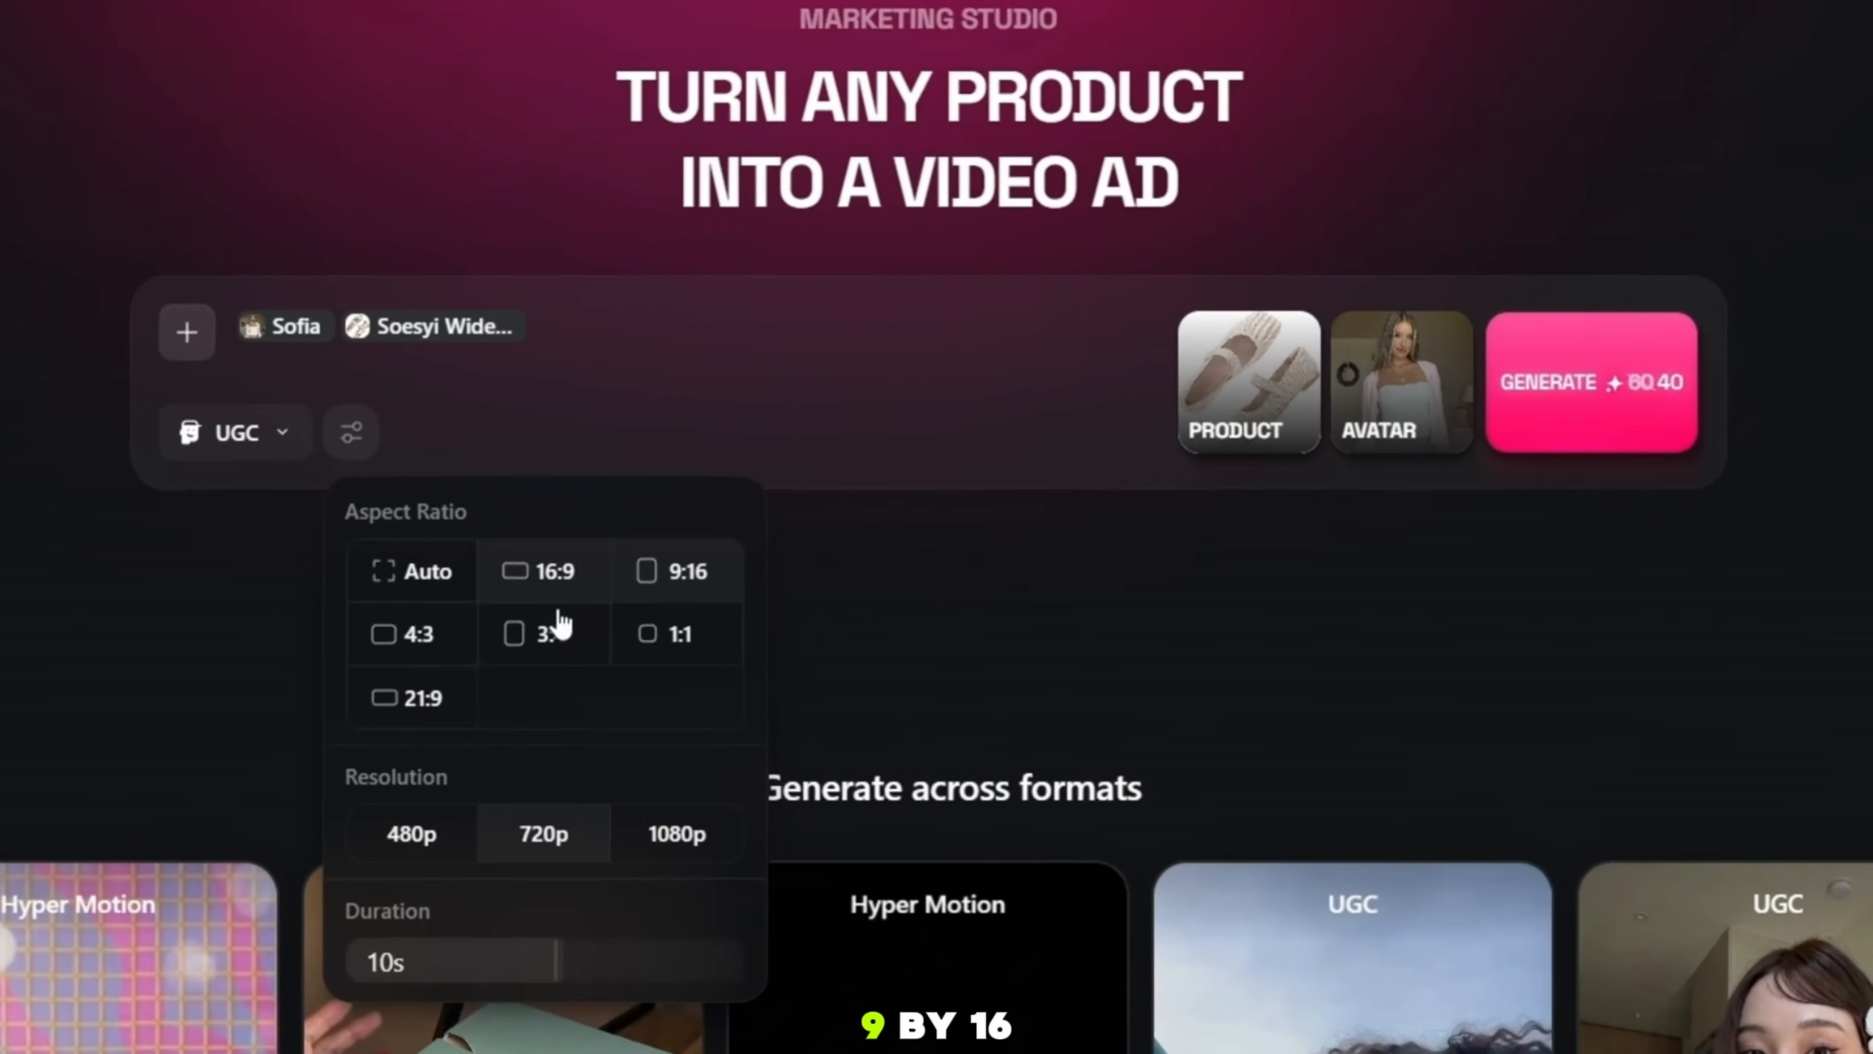
left_click(877, 579)
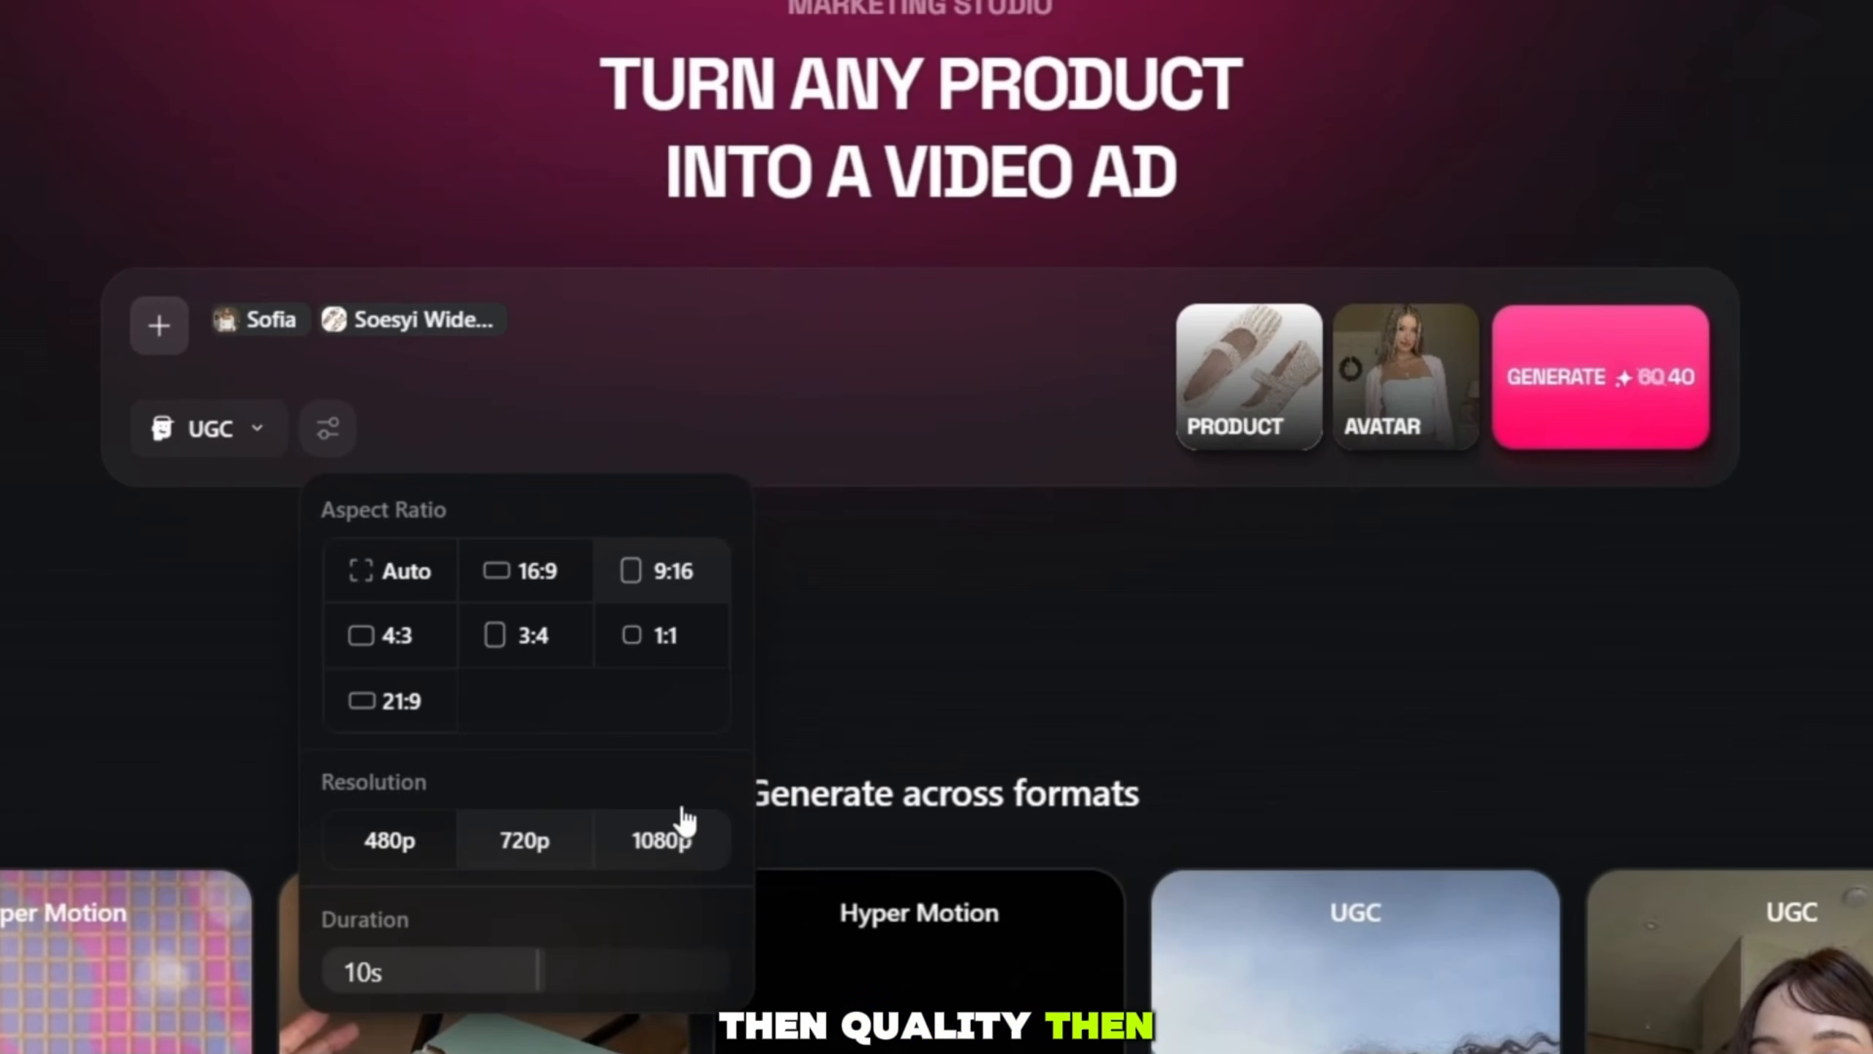
left_click(1524, 387)
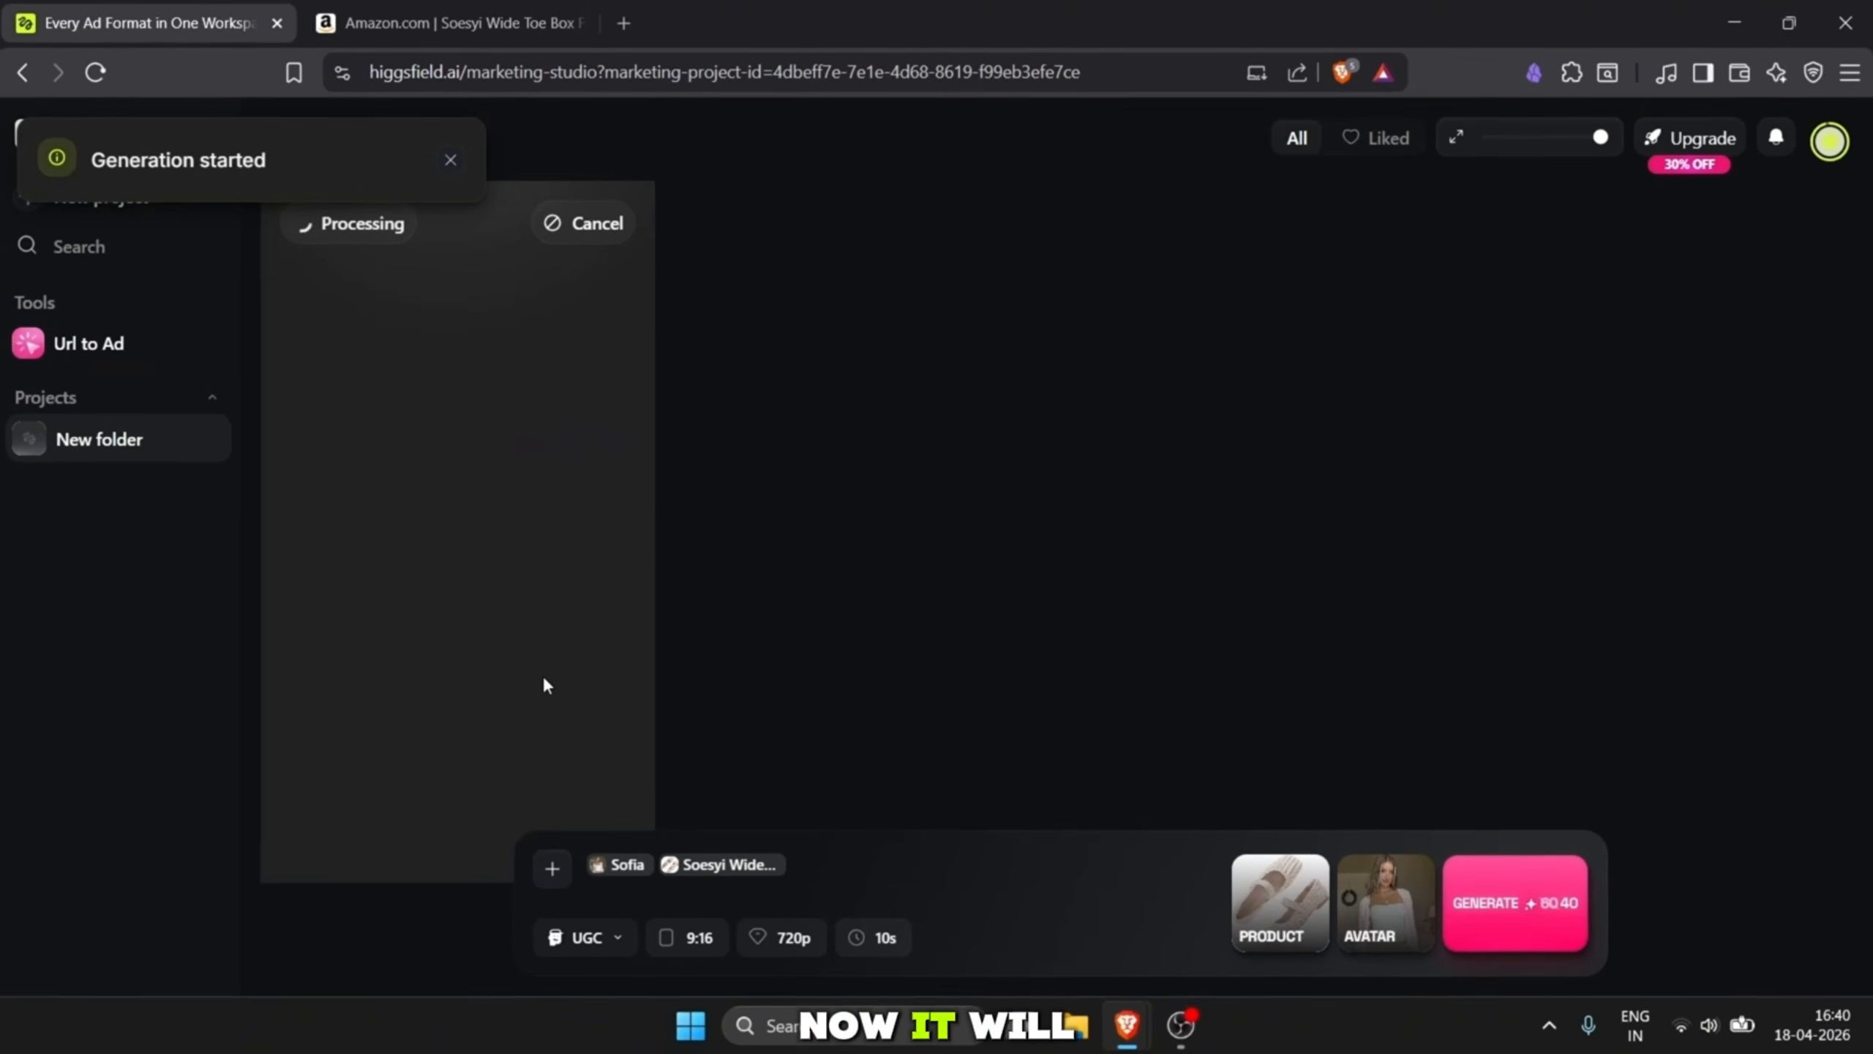
left_click(451, 159)
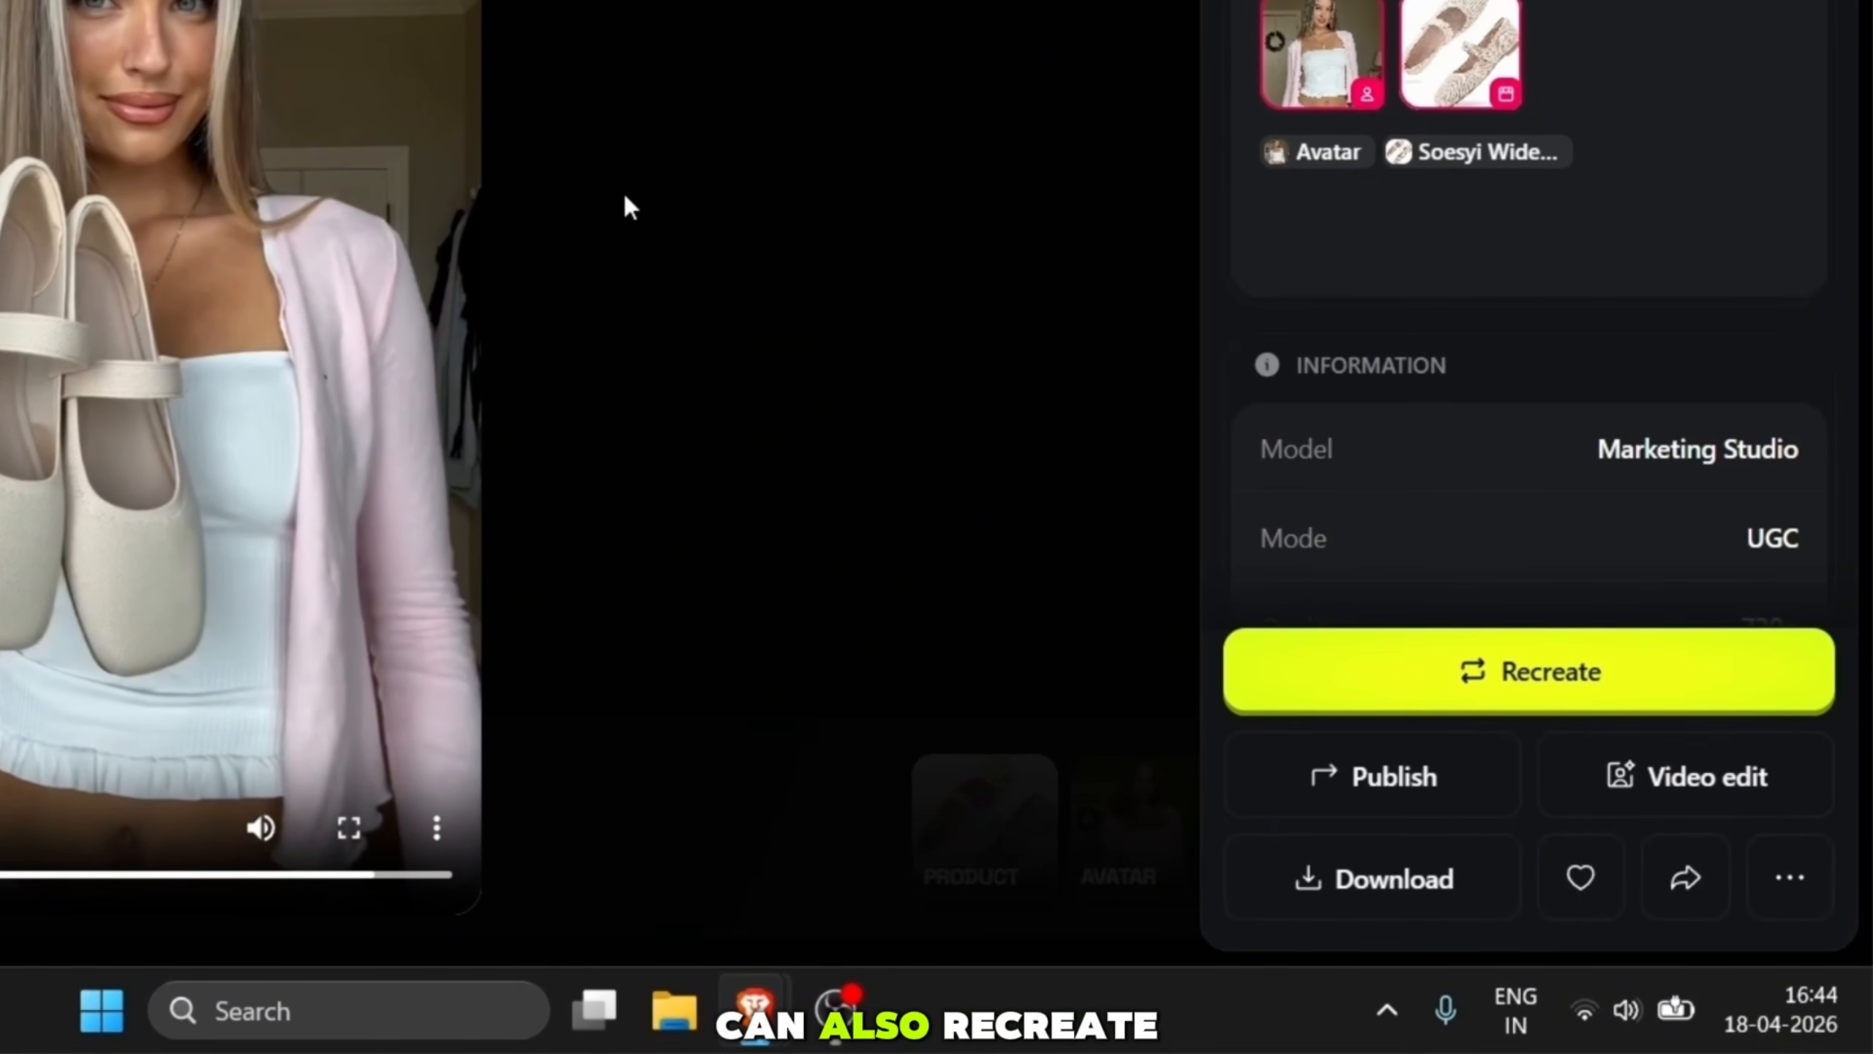
scroll(1489, 489, "down", 2)
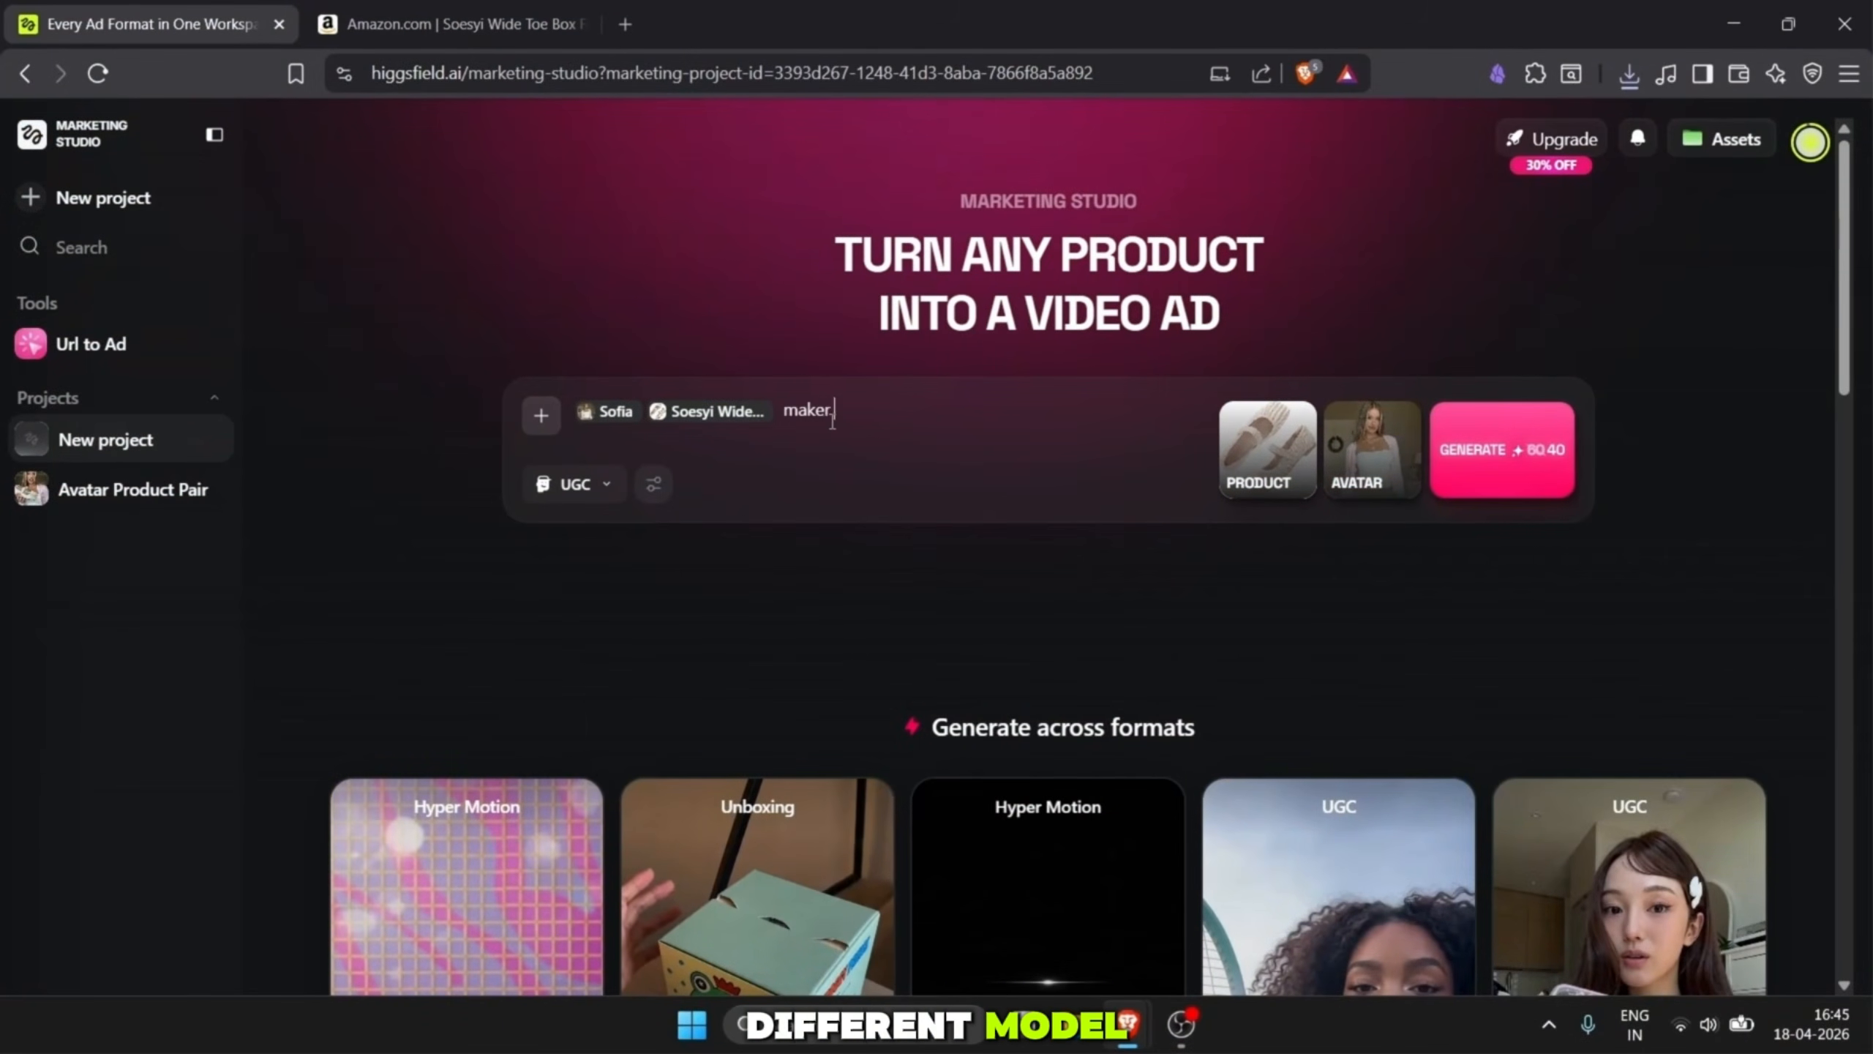
- Prompt an ad where the model says "these soesyi shoes are way more comfy that i though enissially i hesistated but now i absolutly love them"
type("ake an add for these shoes and the model must speak the dailog these soesyi shoes are way more comfy that i though enissially")
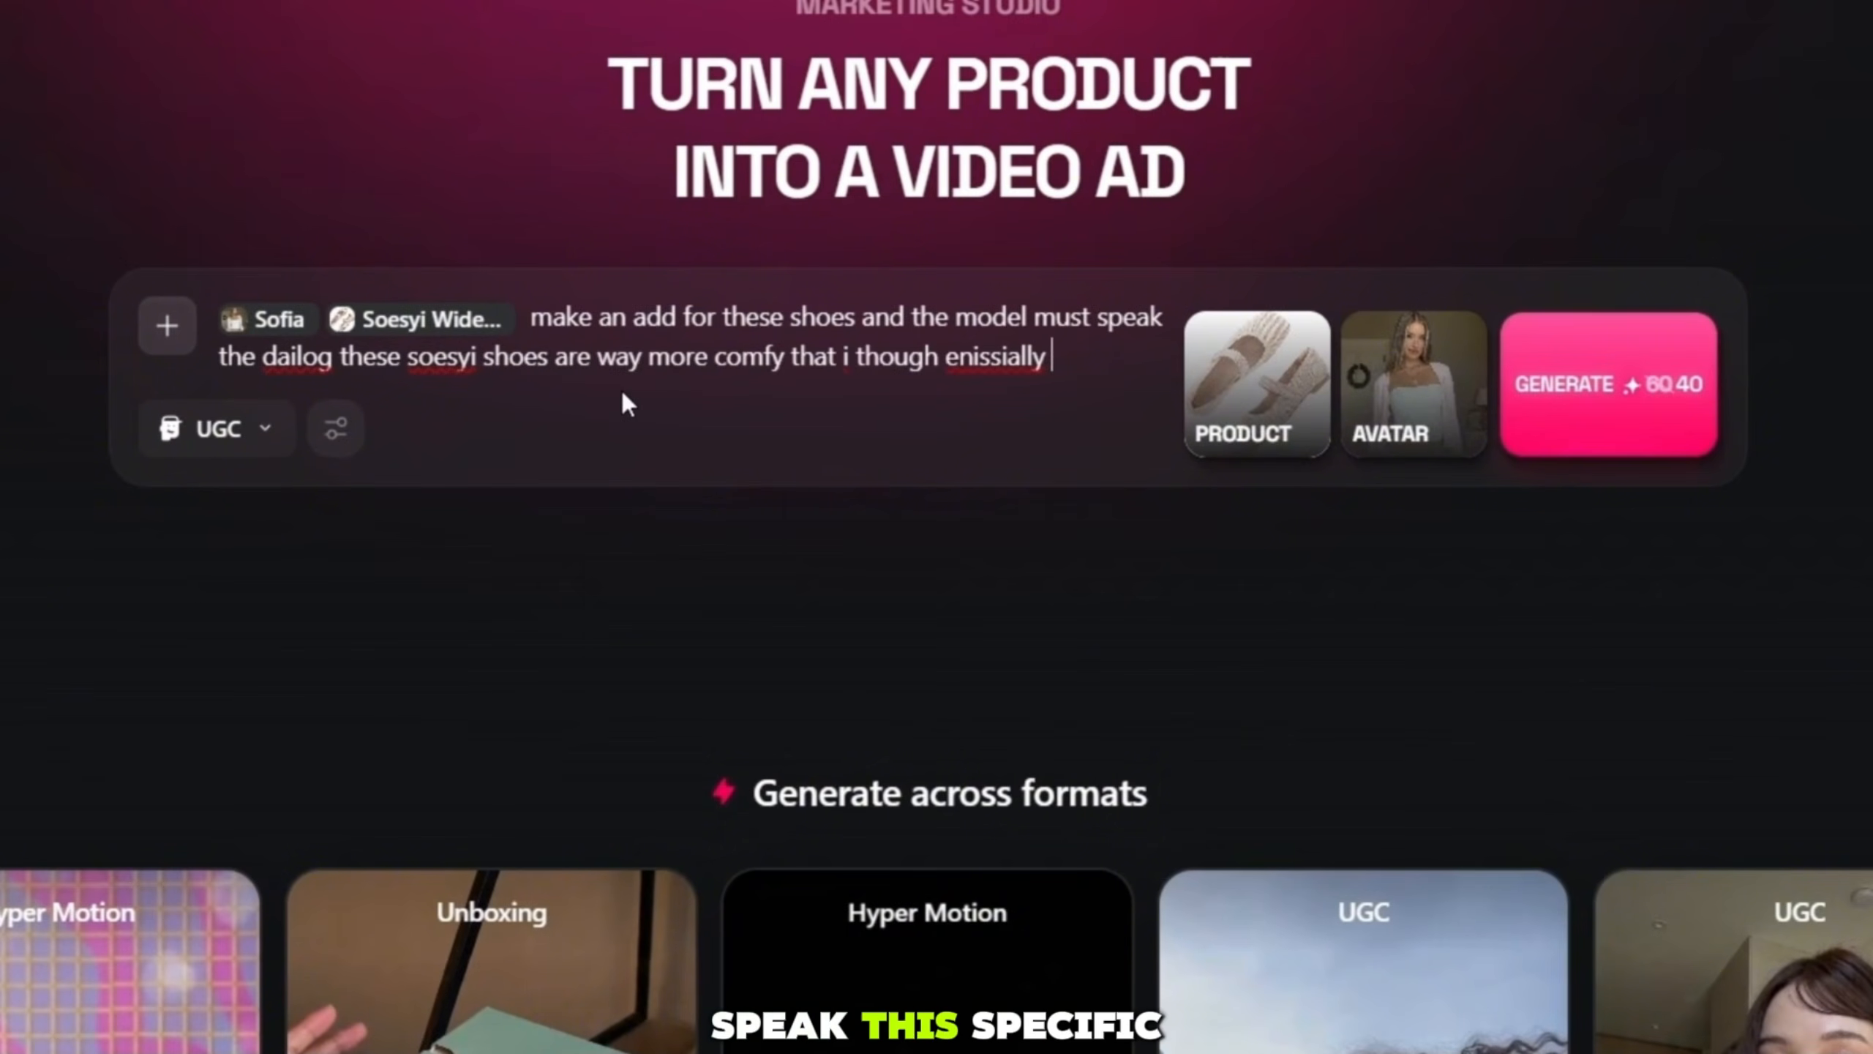
type("istated but now i absolutly love them")
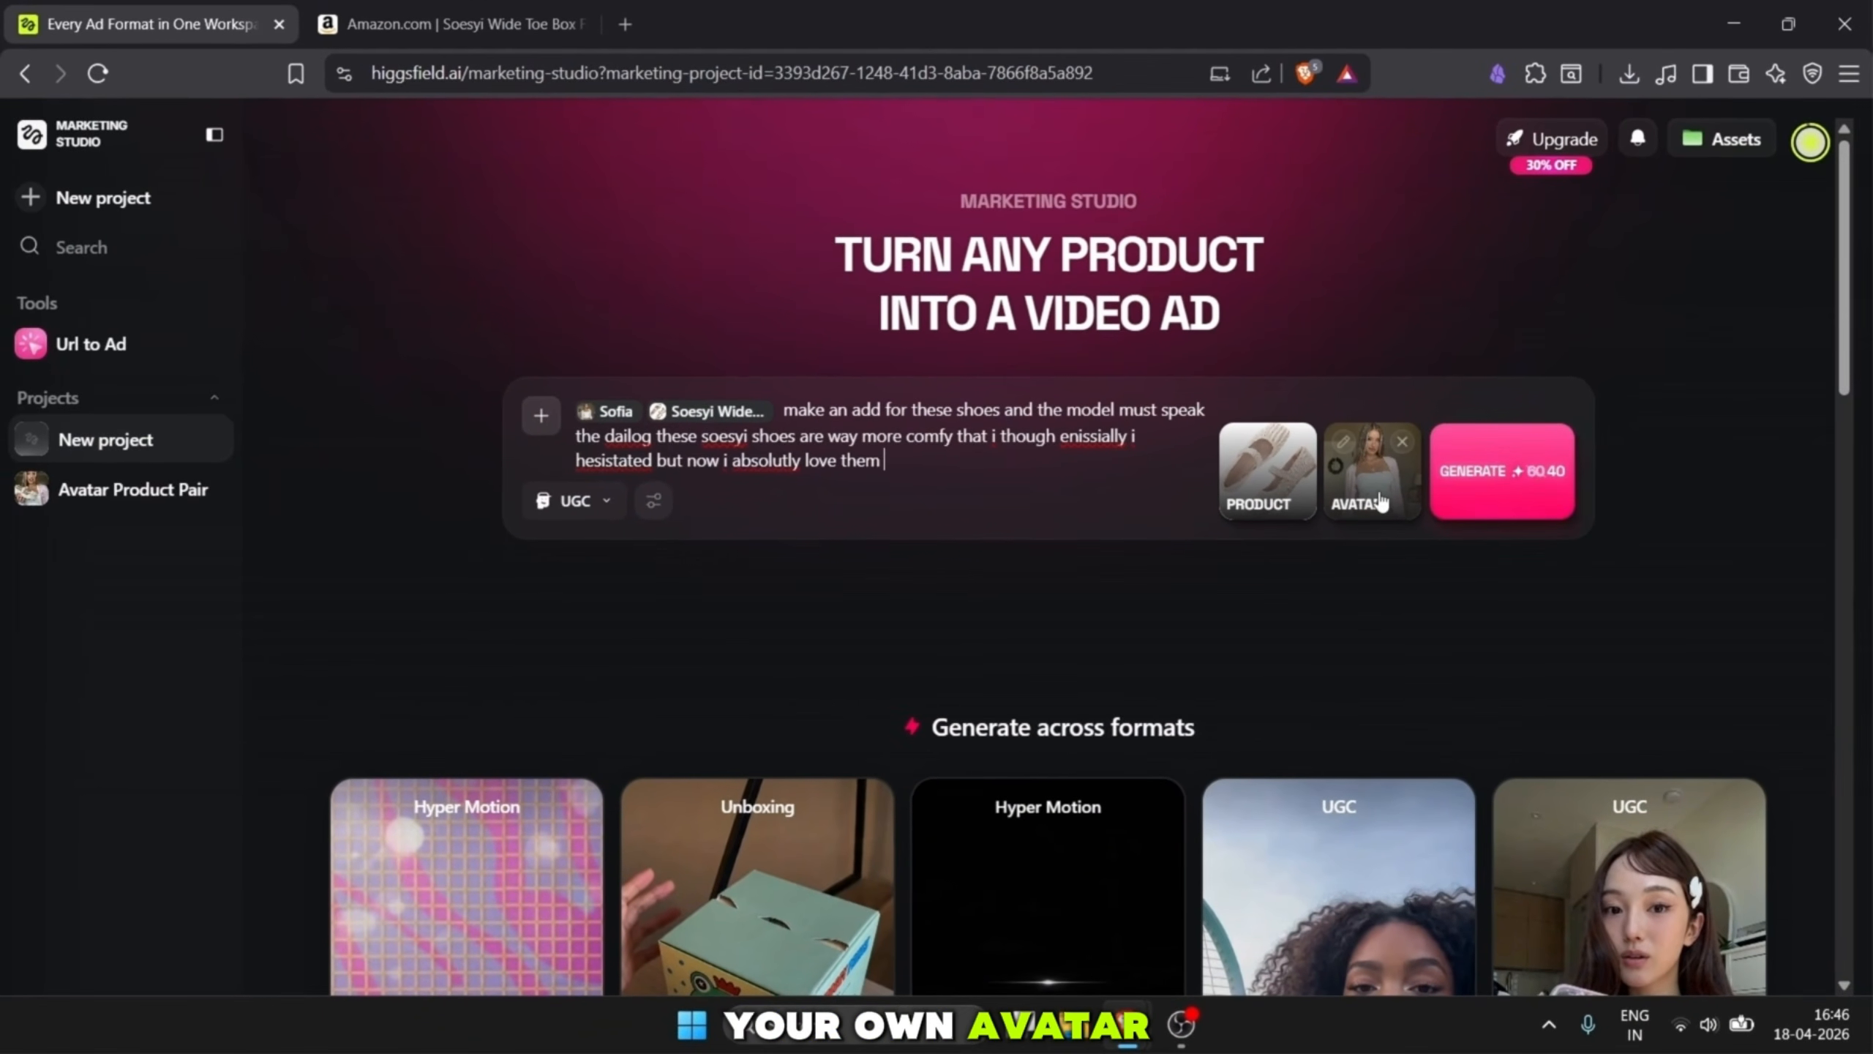
- Create an avatar named anna from an uploaded portrait photo, use it in place of Sofia and generate the ad
left_click(1389, 494)
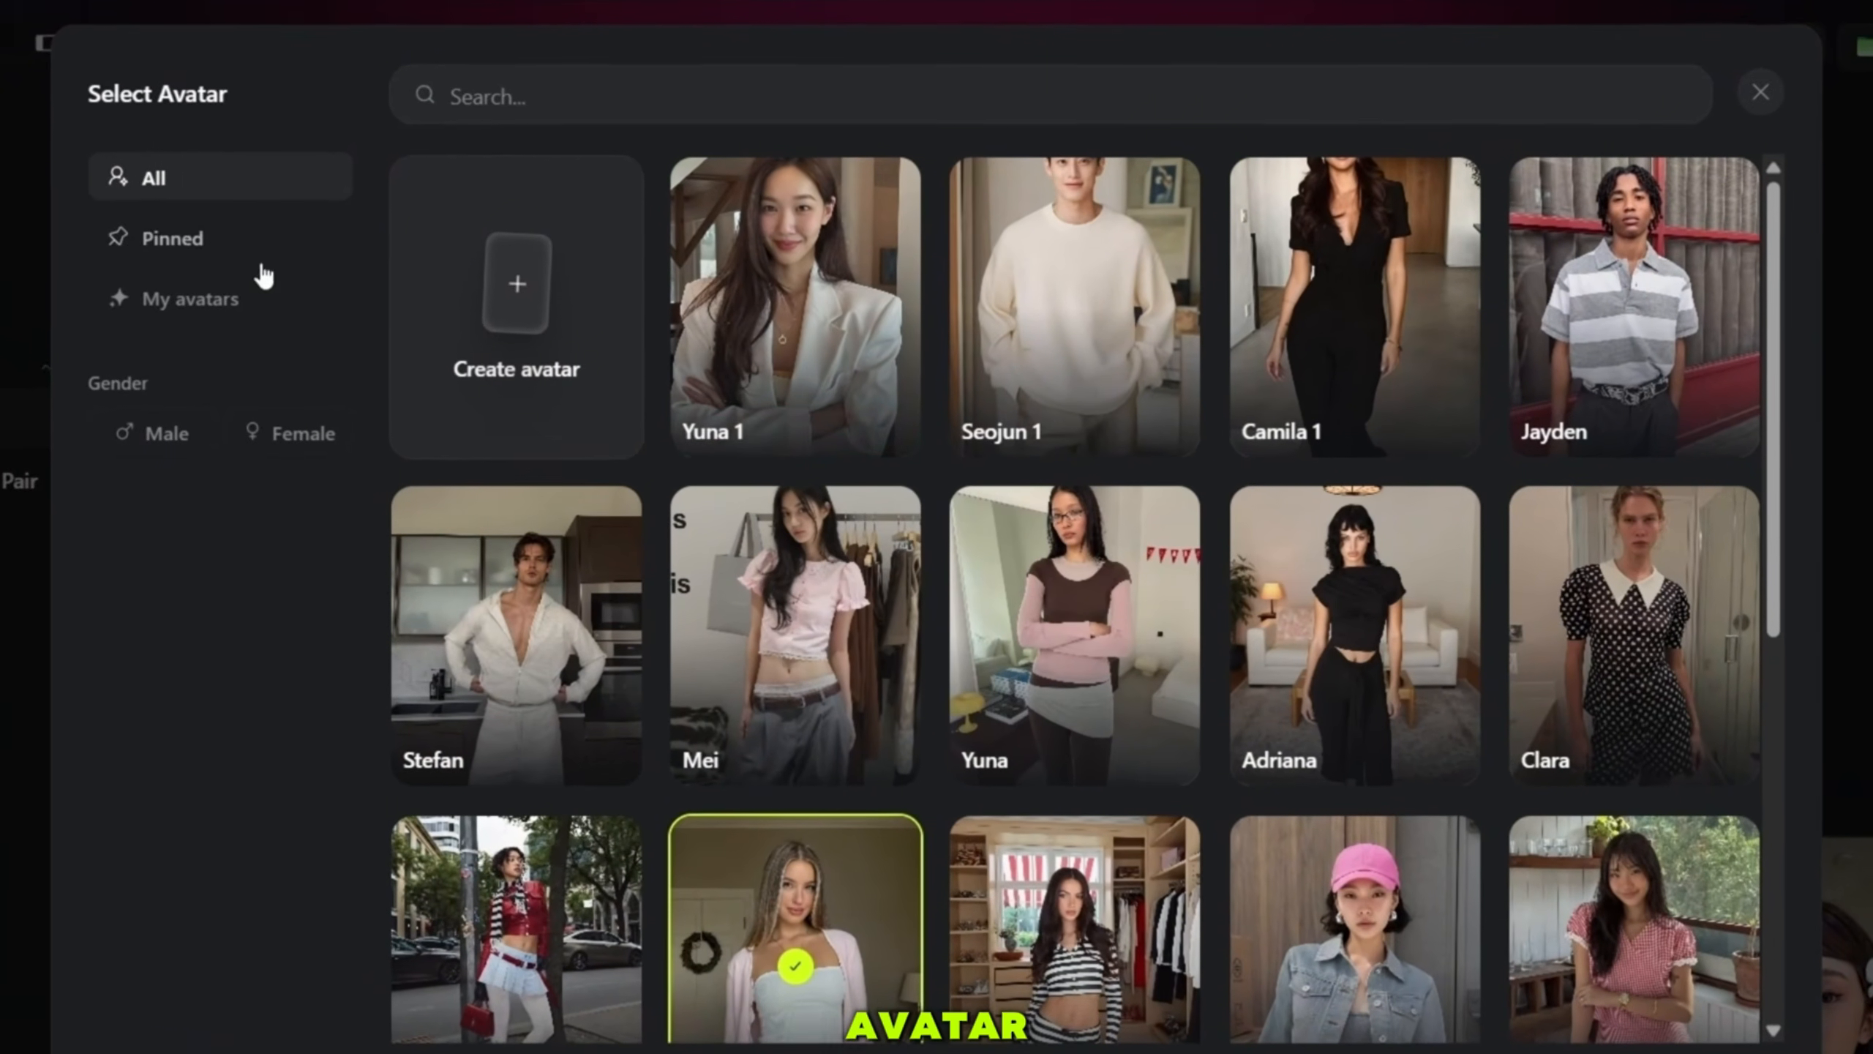
left_click(221, 303)
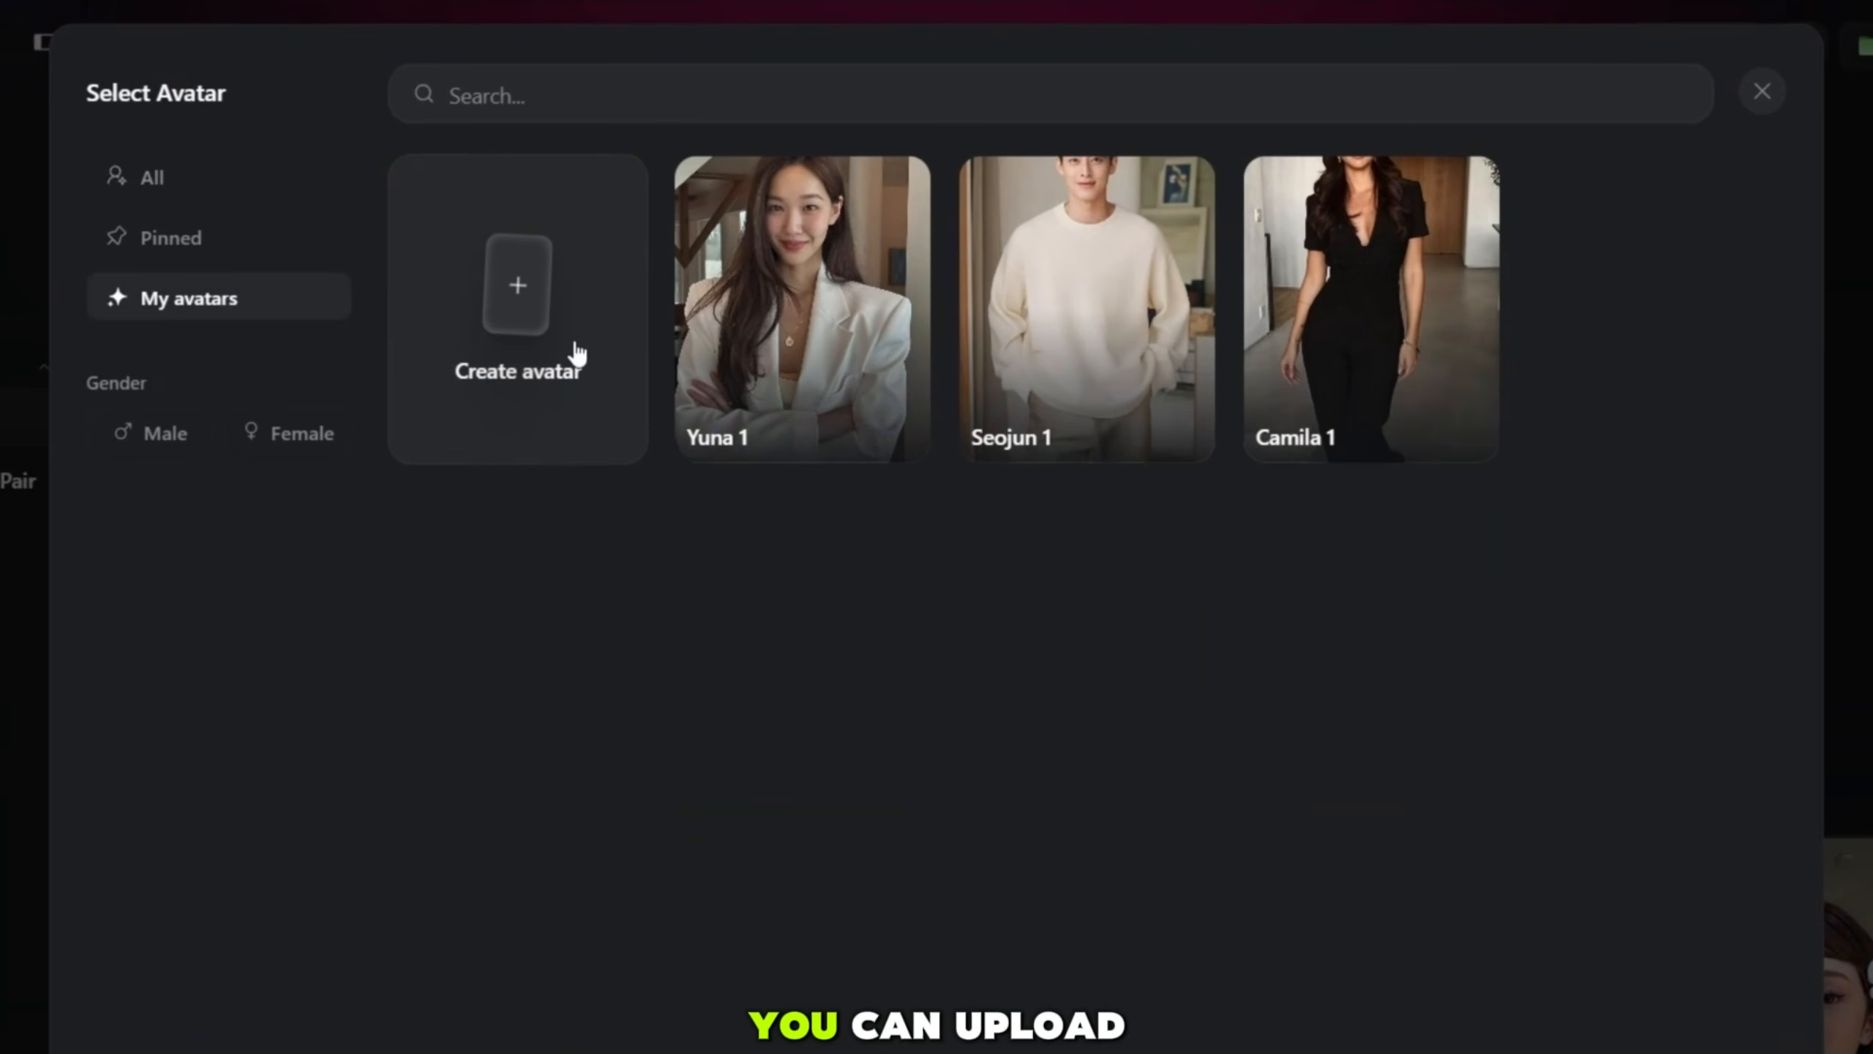
left_click(578, 353)
left_click(1317, 628)
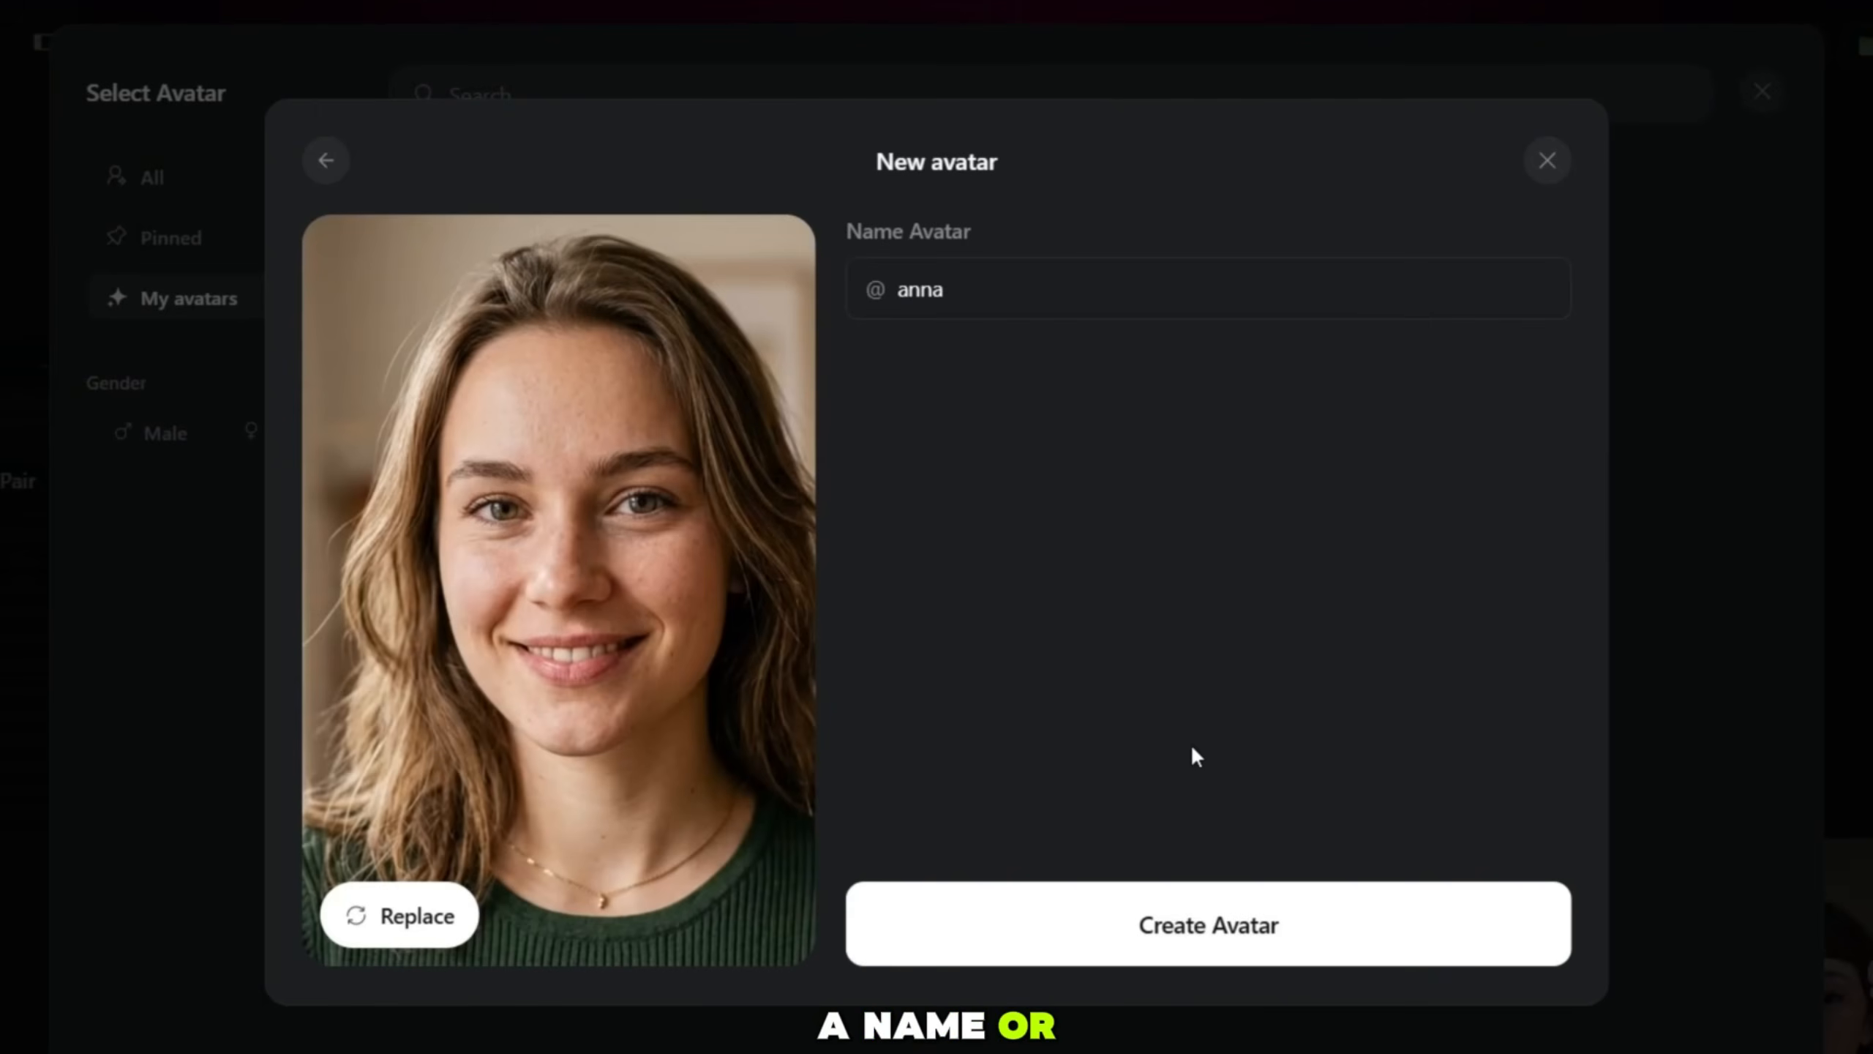
left_click(1183, 941)
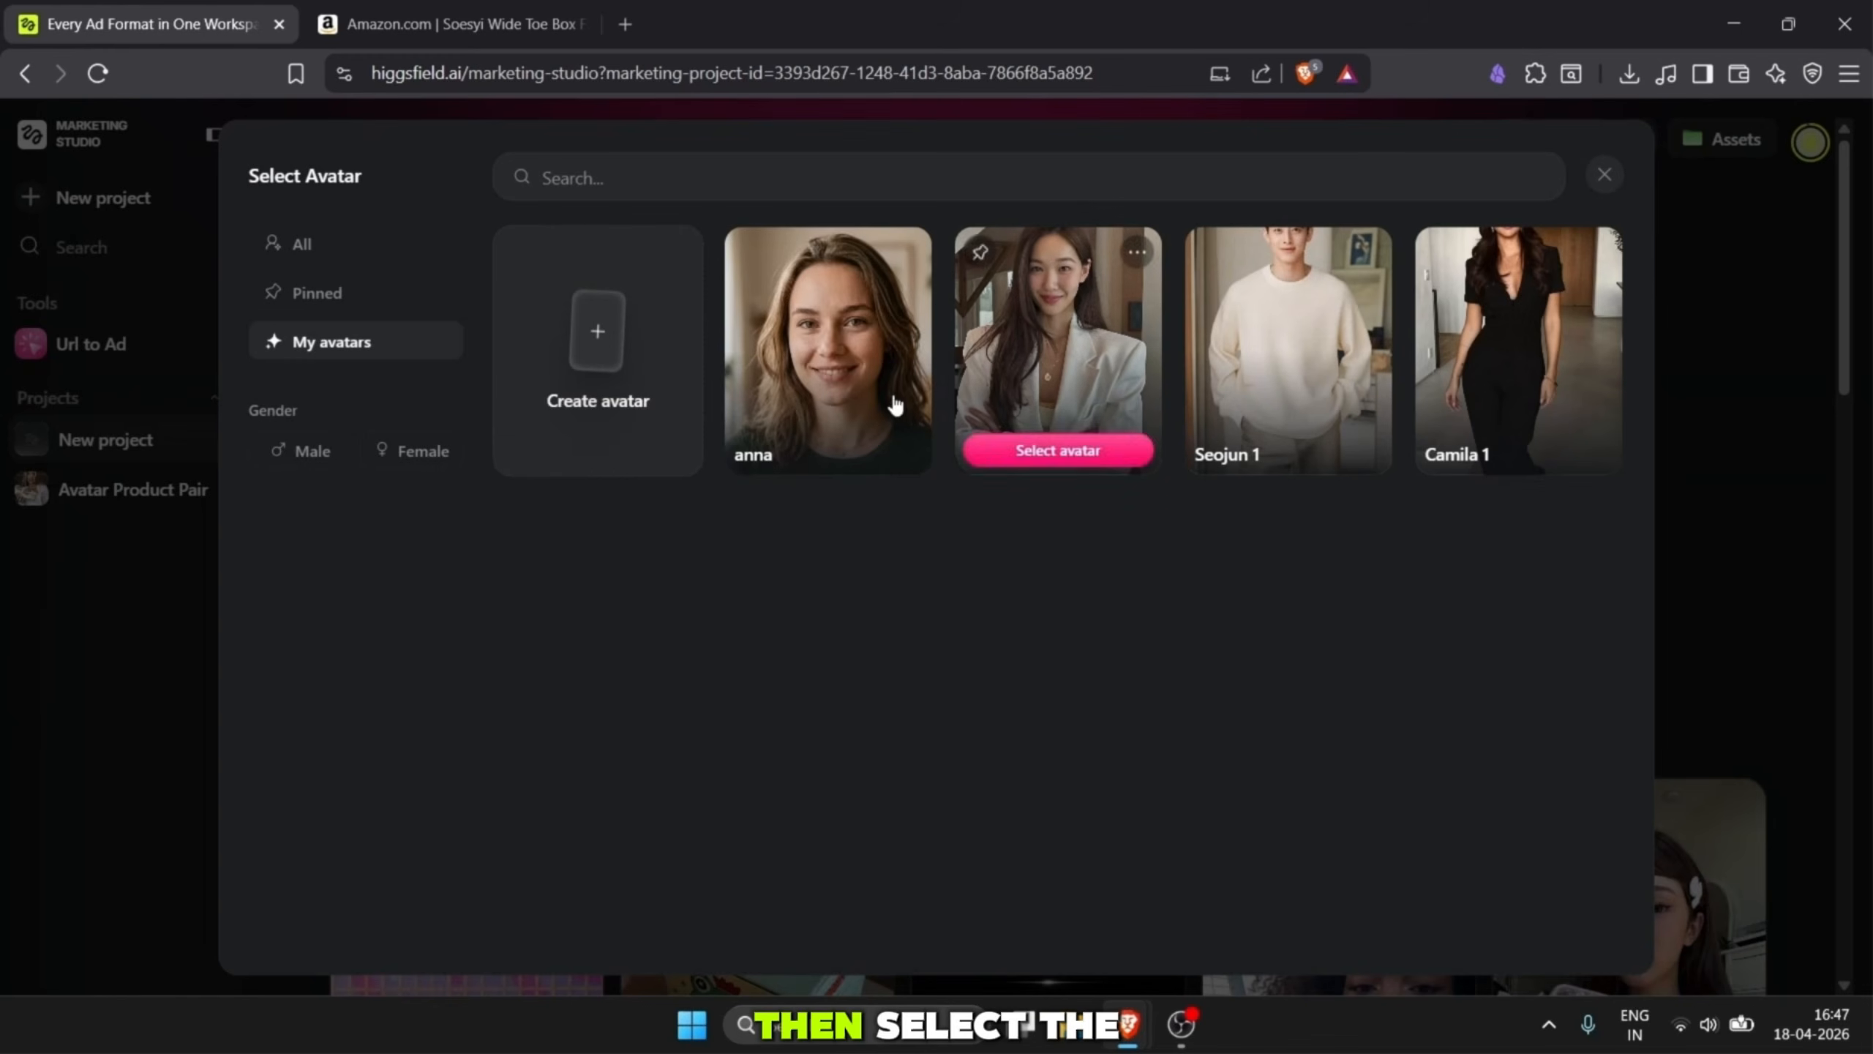
left_click(831, 447)
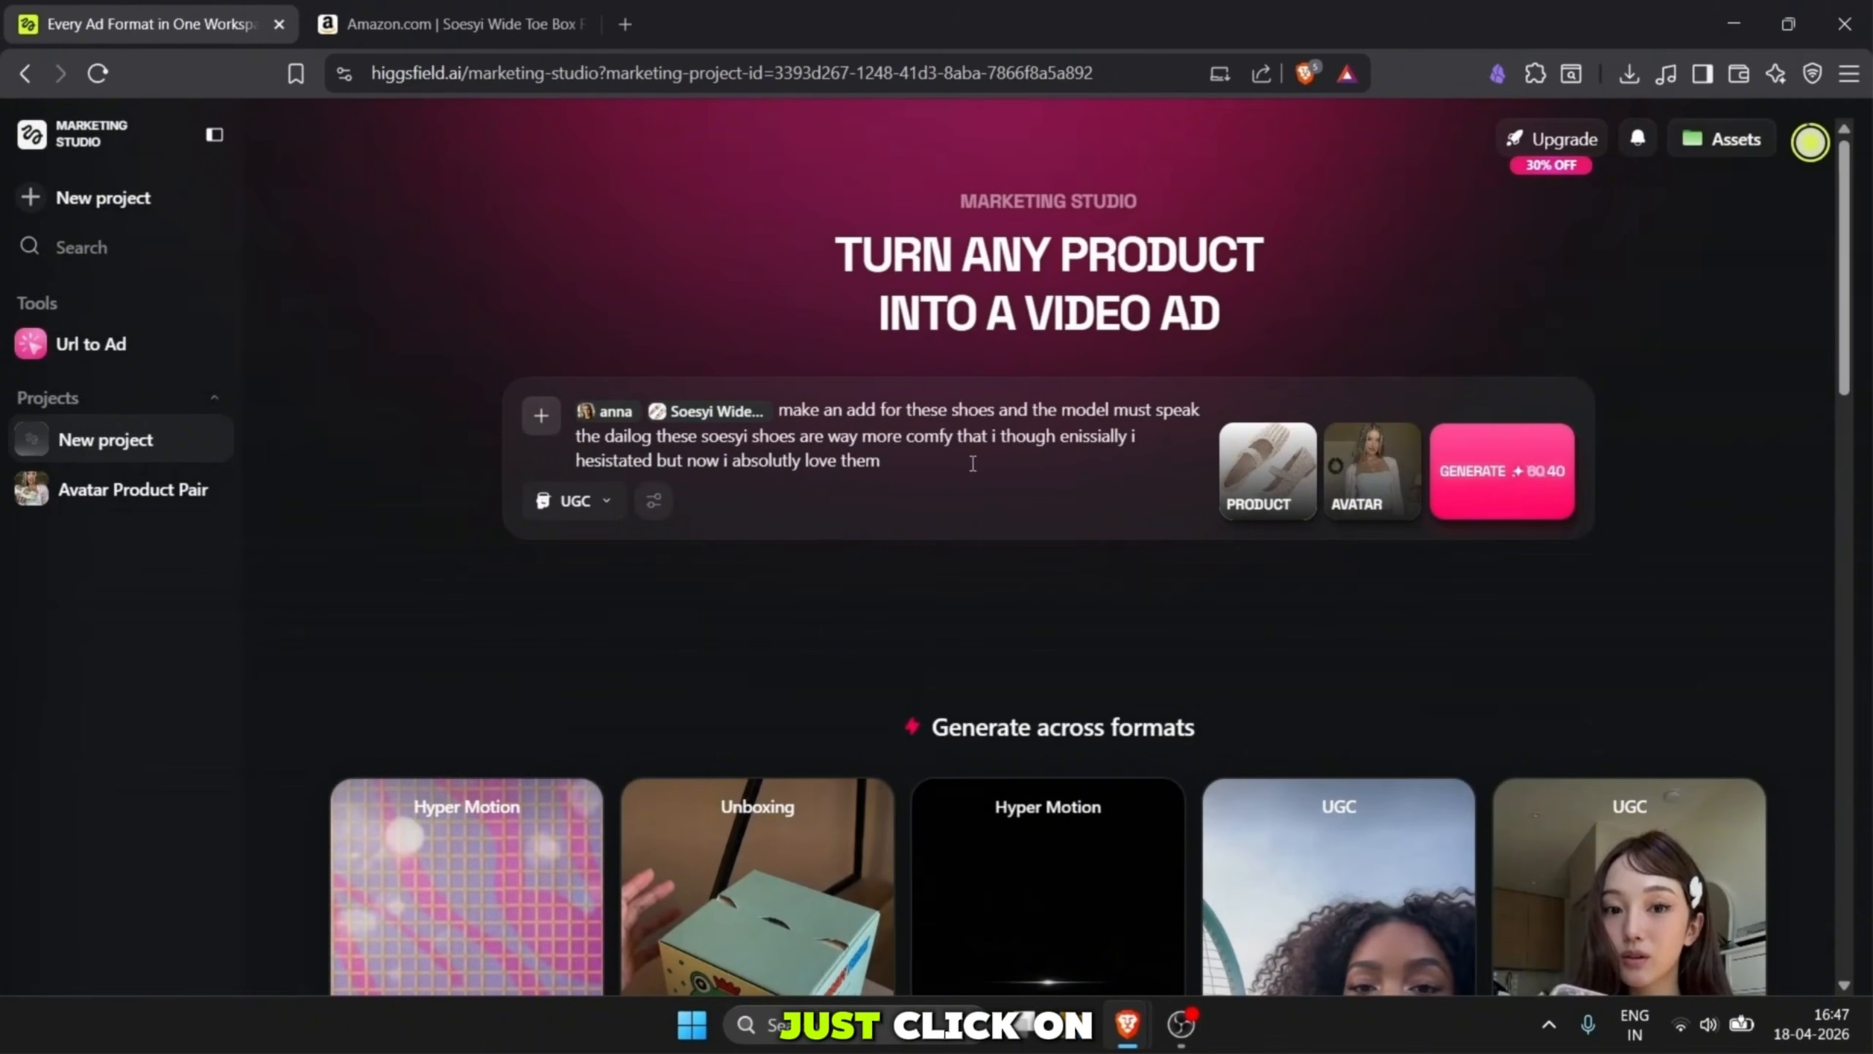
left_click(1488, 510)
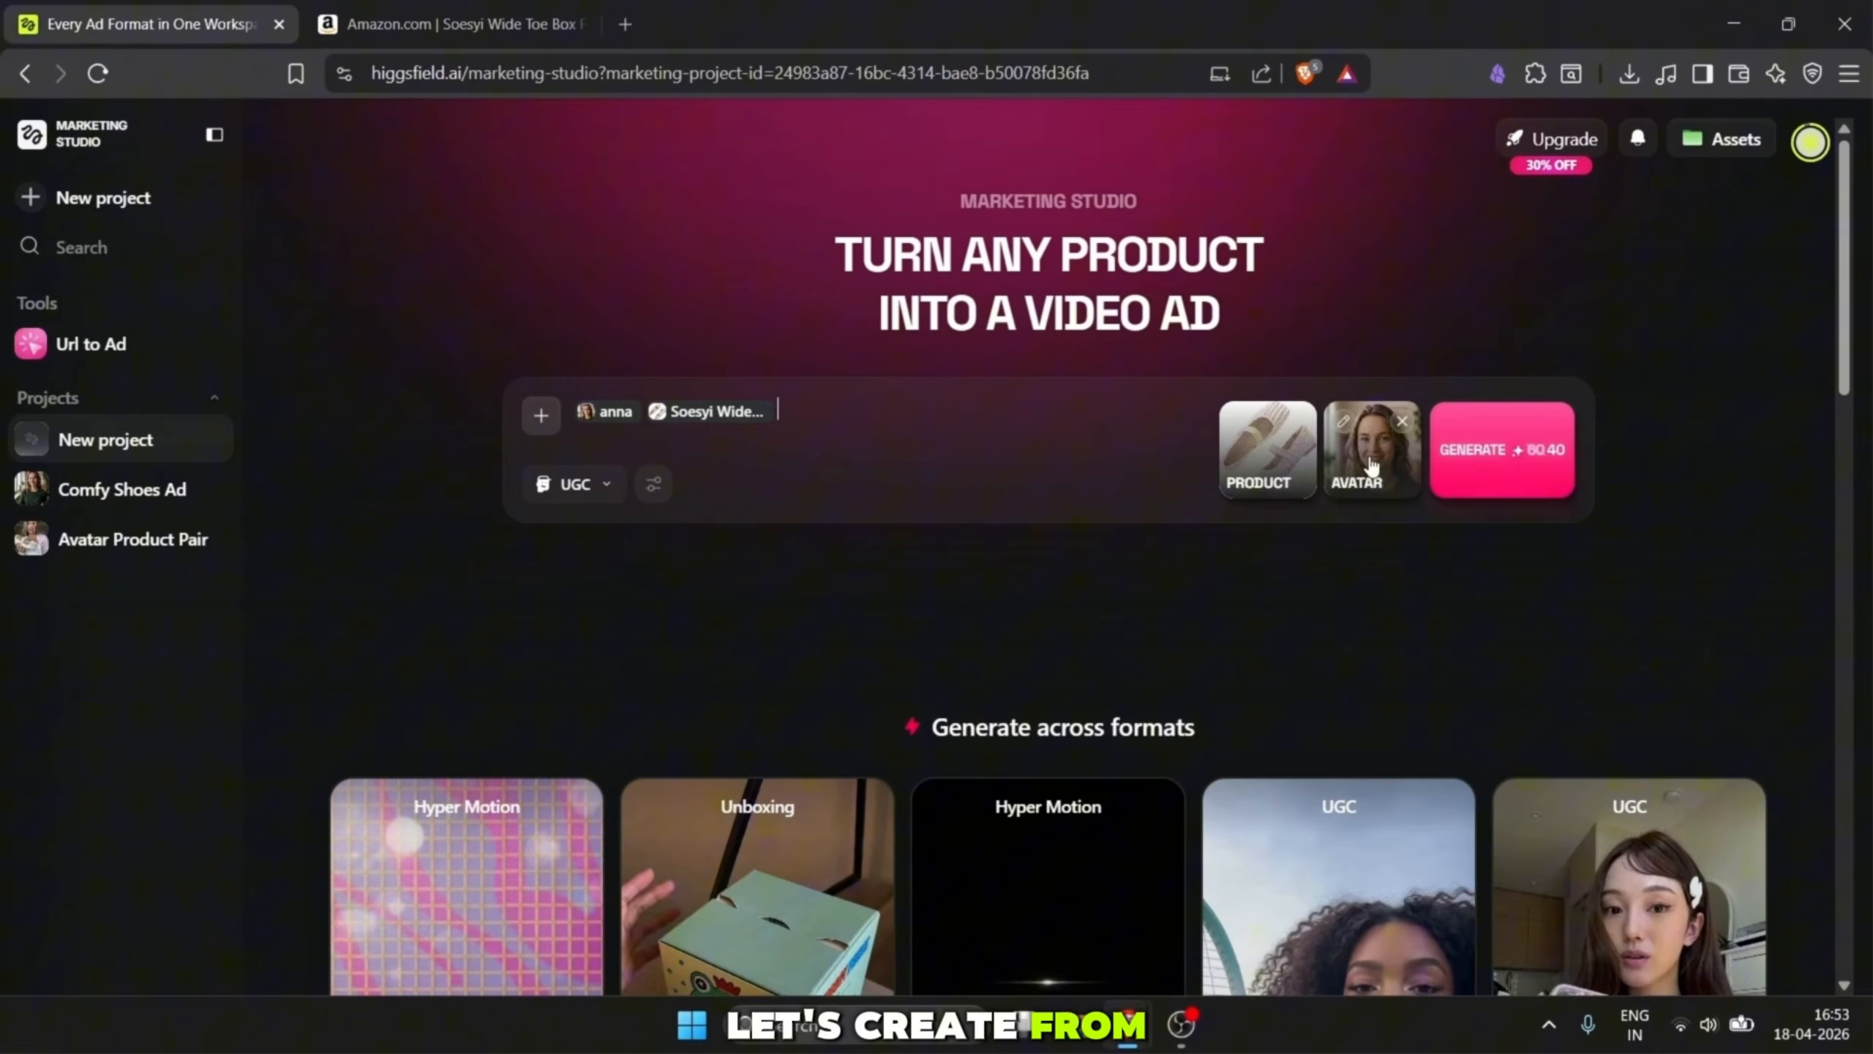
- Generate new avatar options from a text description and pick Seojun 3 from them
left_click(1370, 464)
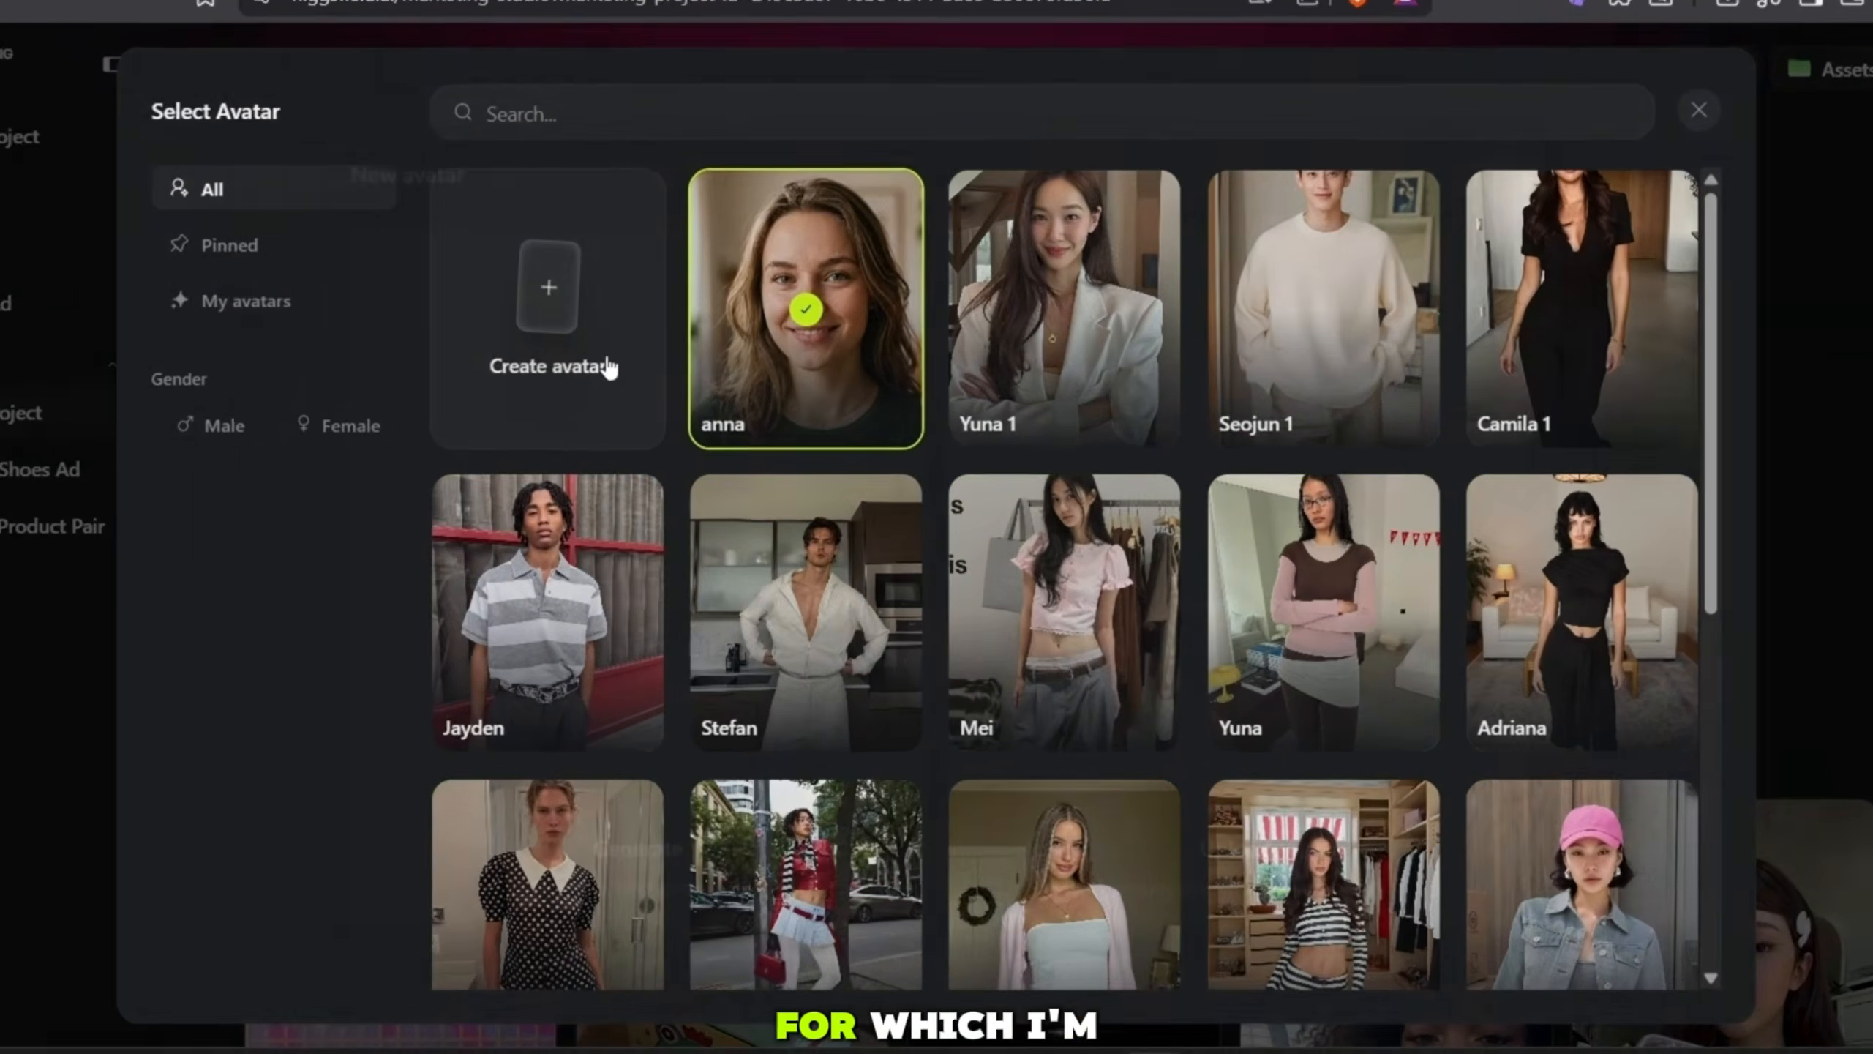
left_click(597, 384)
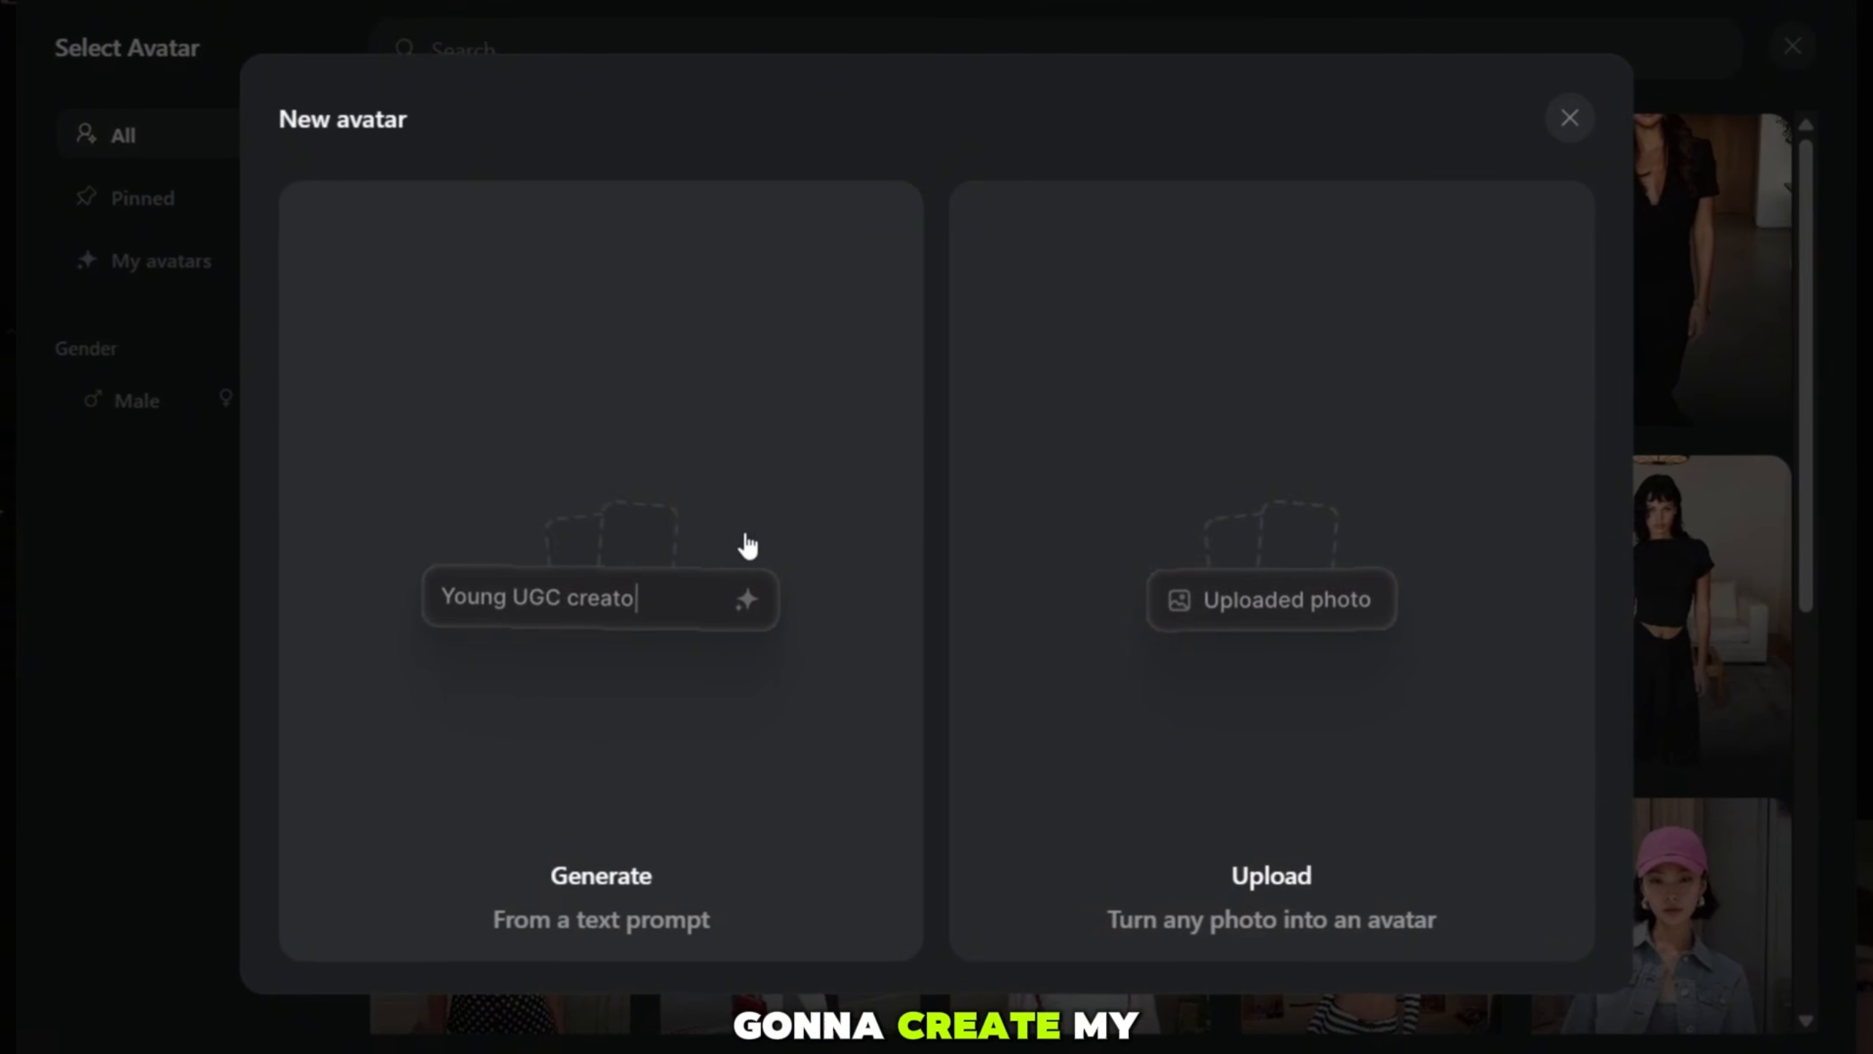
left_click(585, 594)
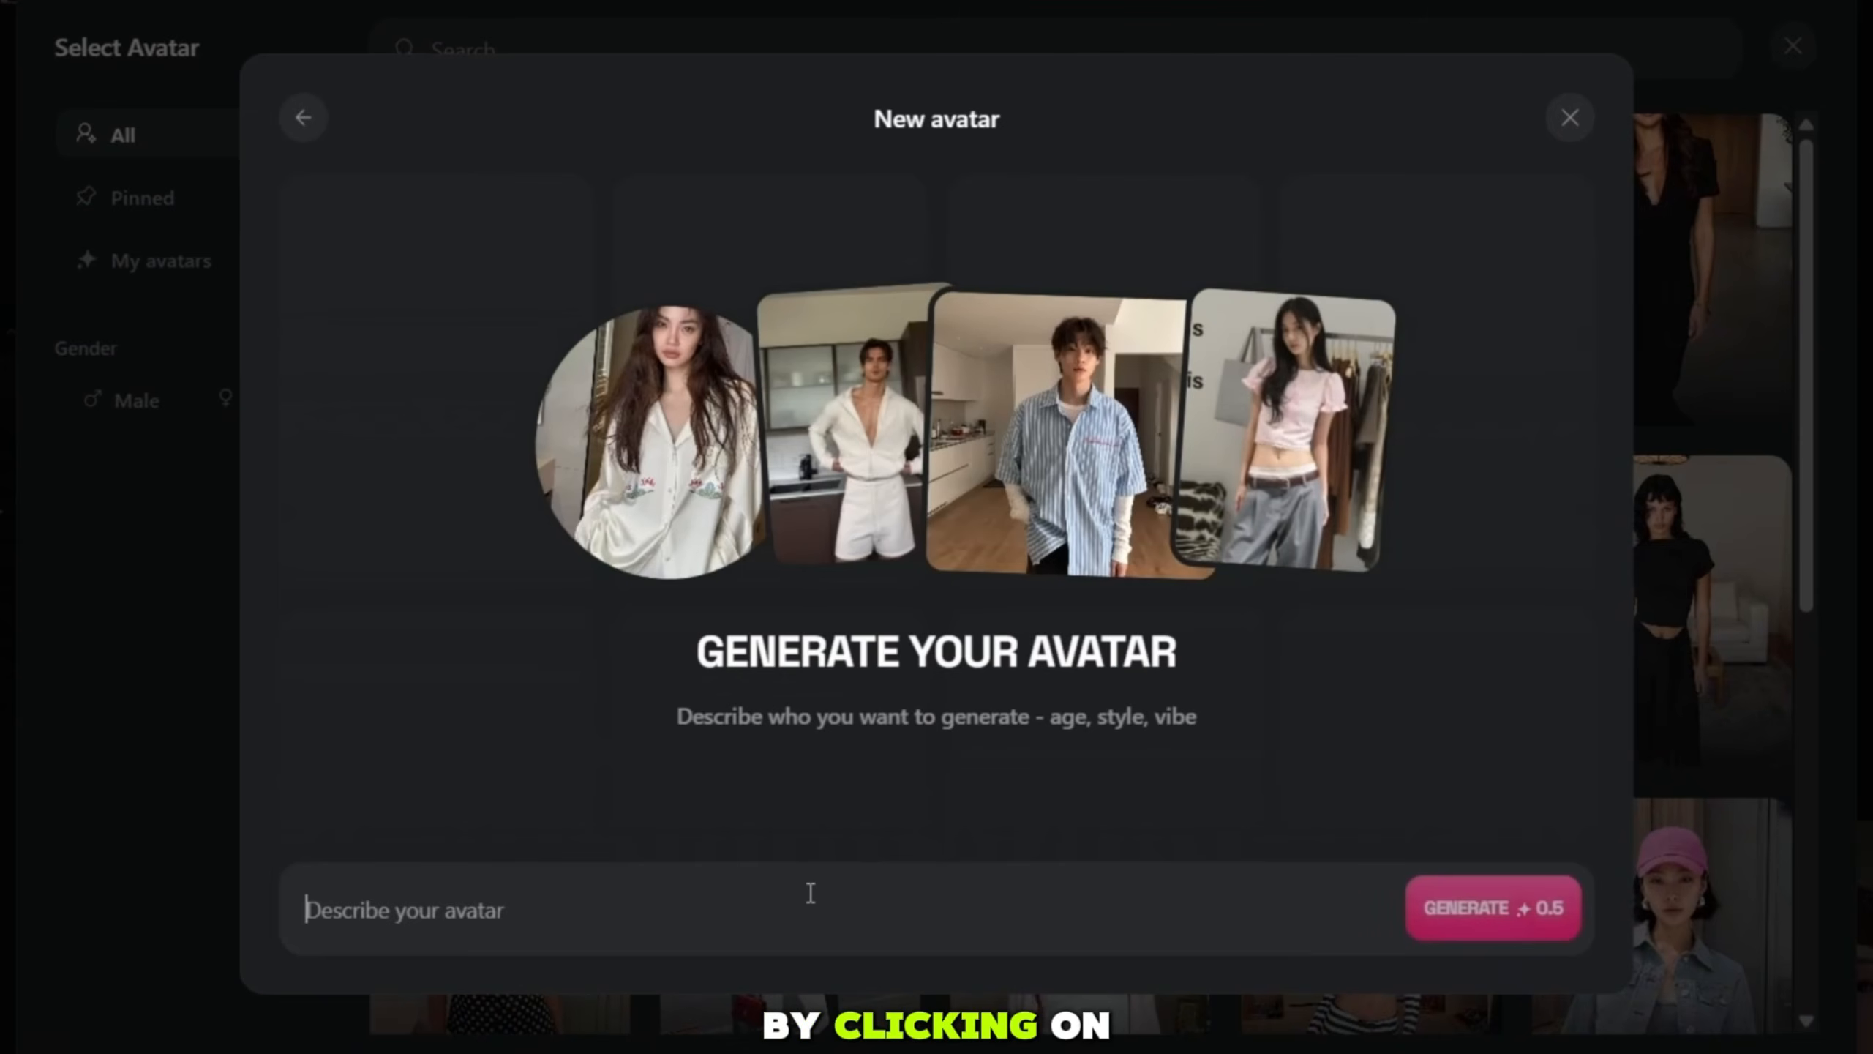
type("make me")
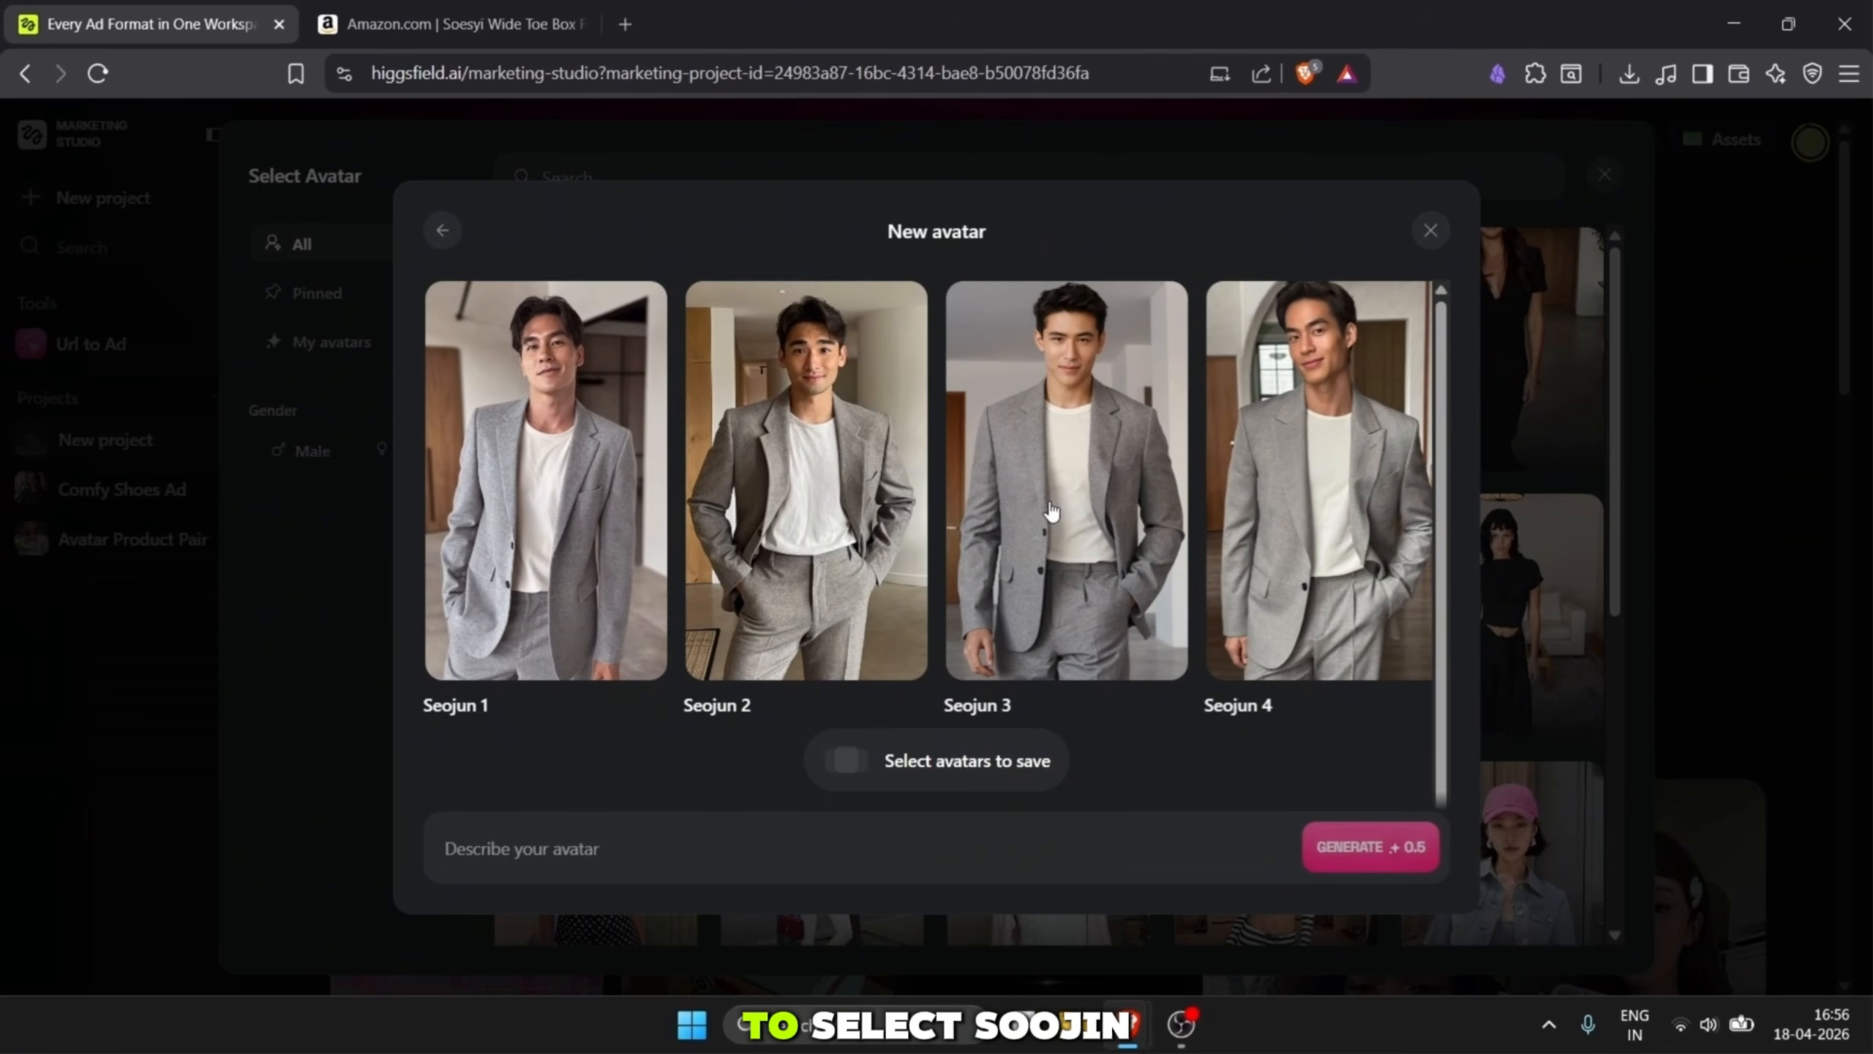
left_click(1003, 556)
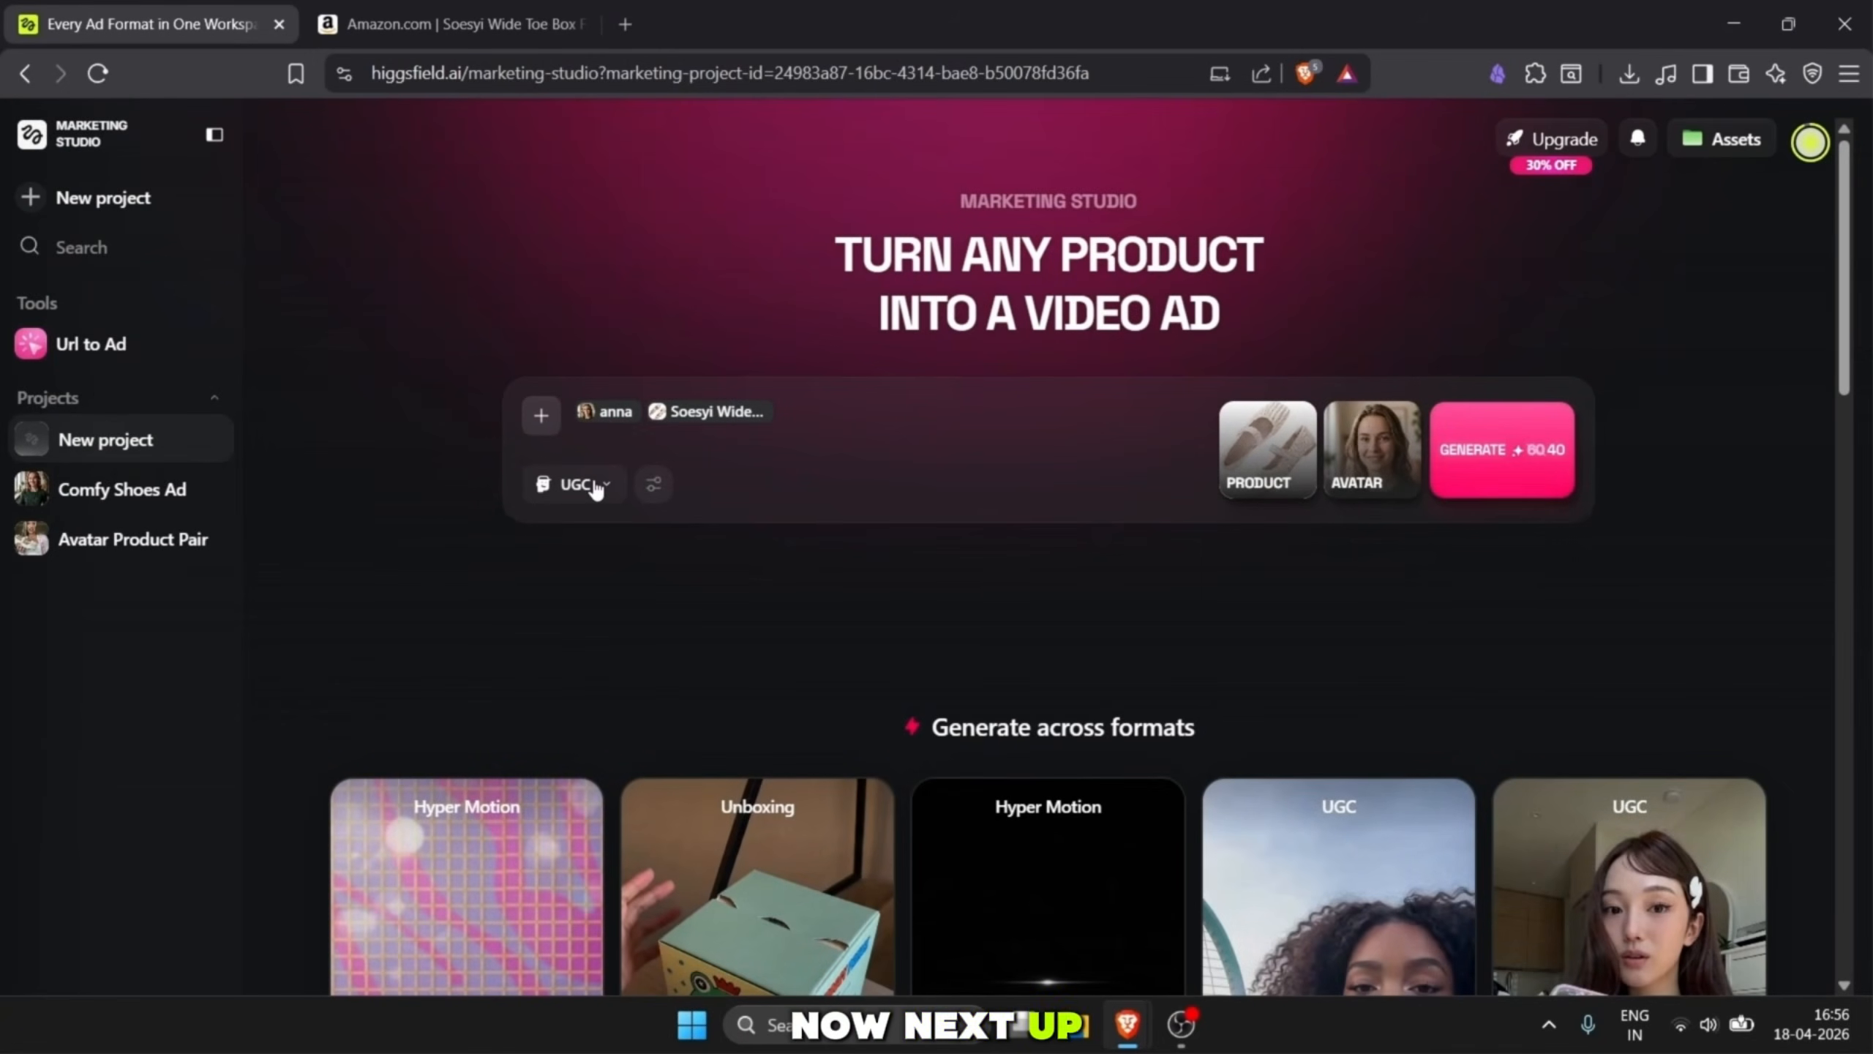
- Switch the ad format to Hyper Motion and remove the Soesyi flats and the anna avatar from the prompt
left_click(596, 486)
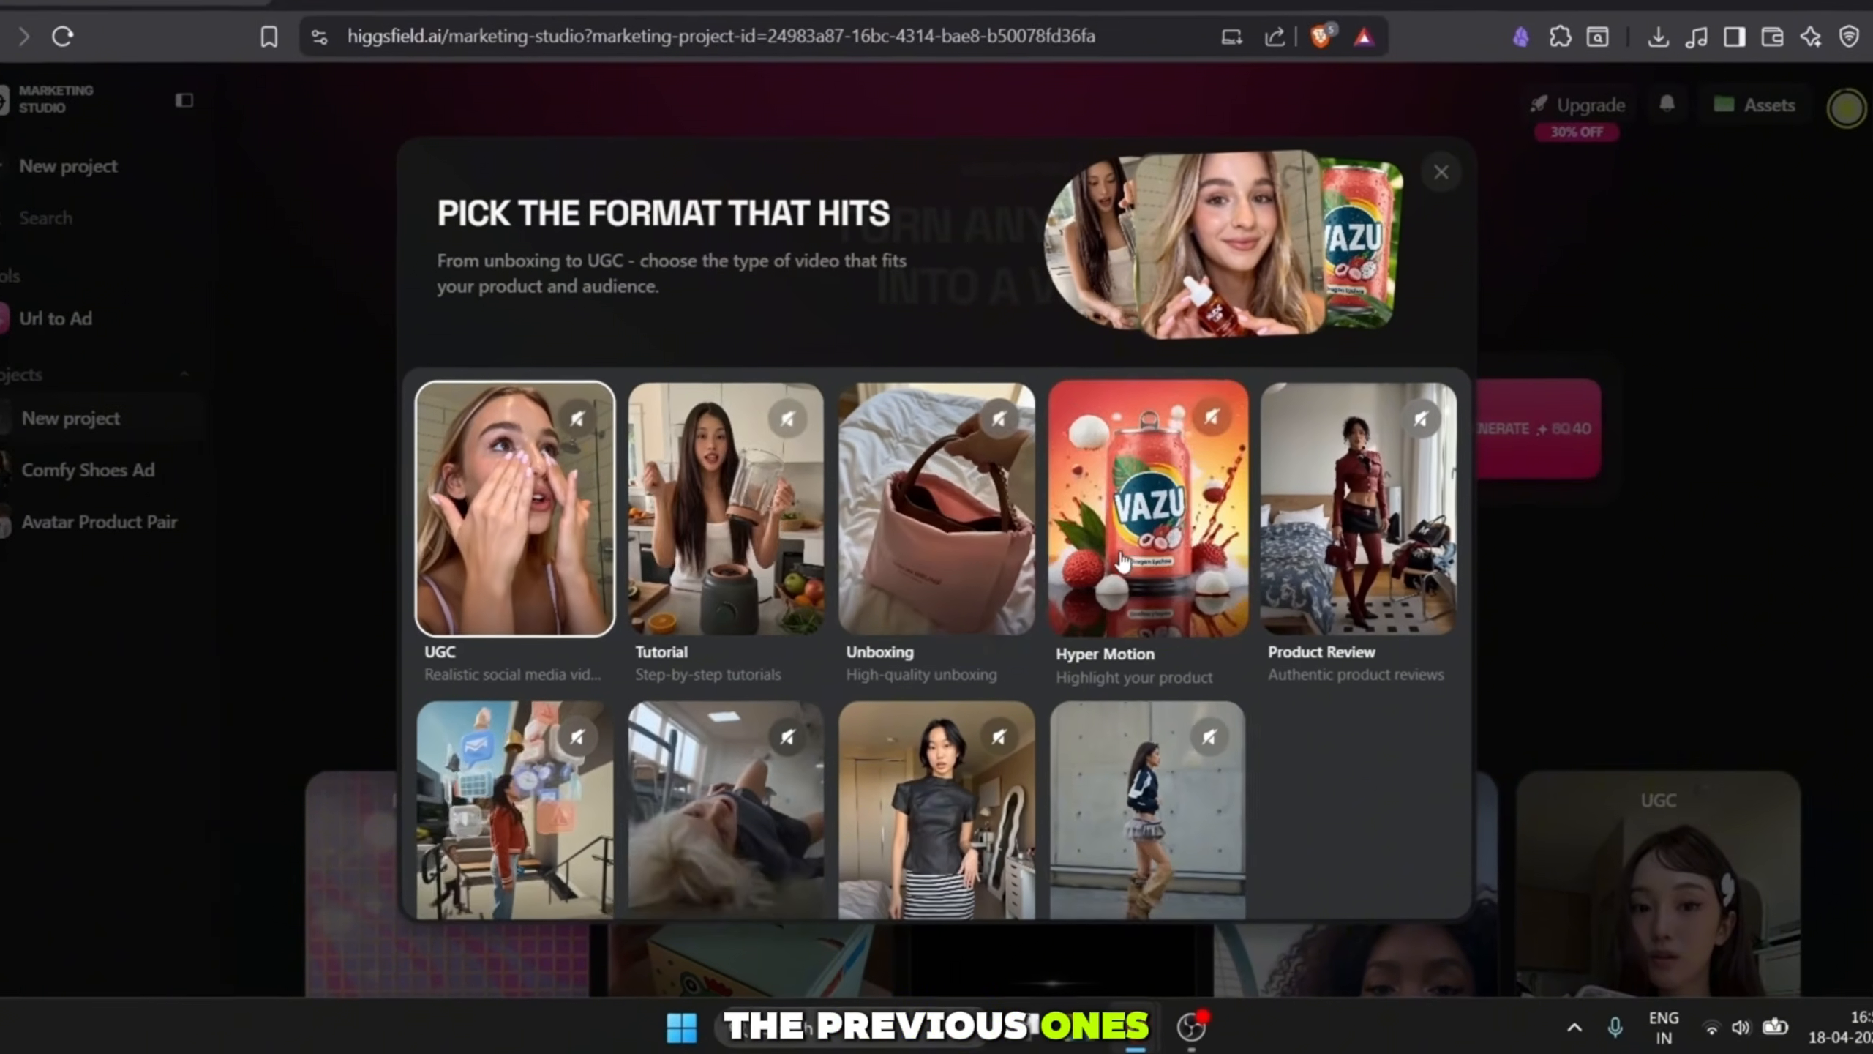
left_click(1218, 452)
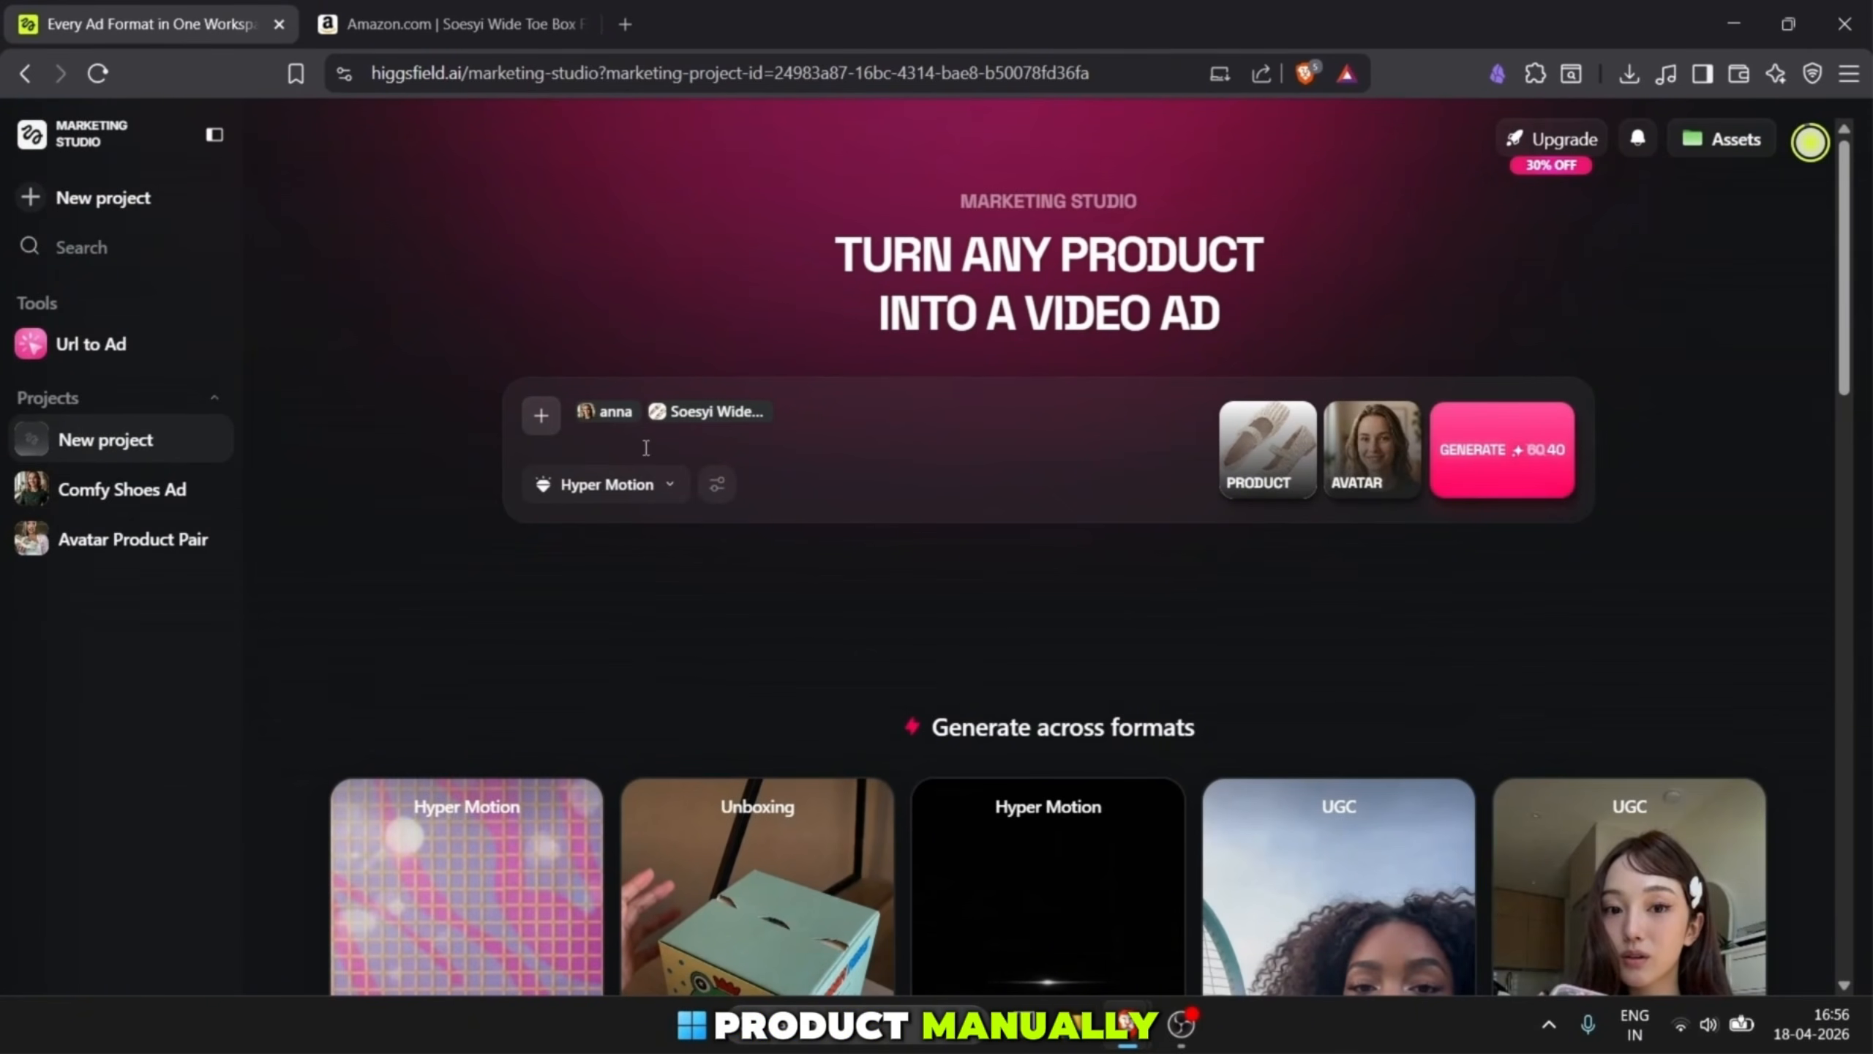
mouse_move(673, 418)
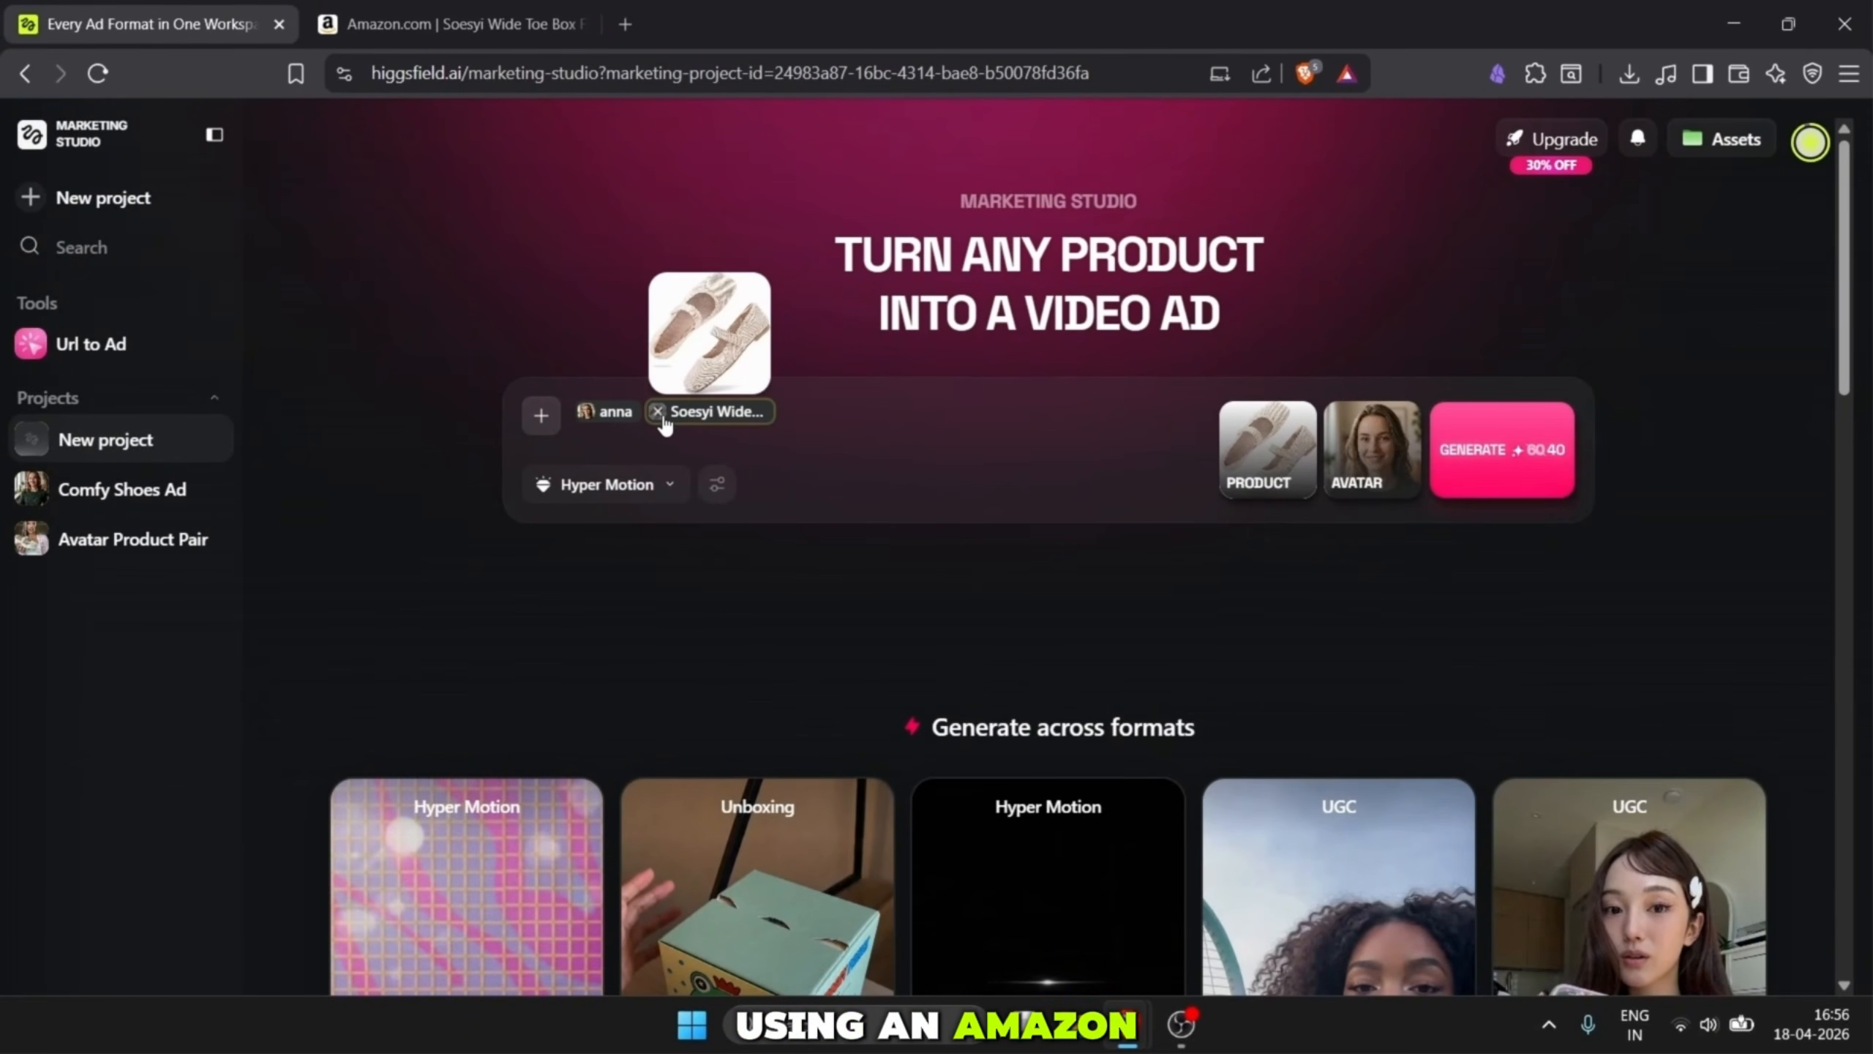
left_click(659, 415)
left_click(588, 413)
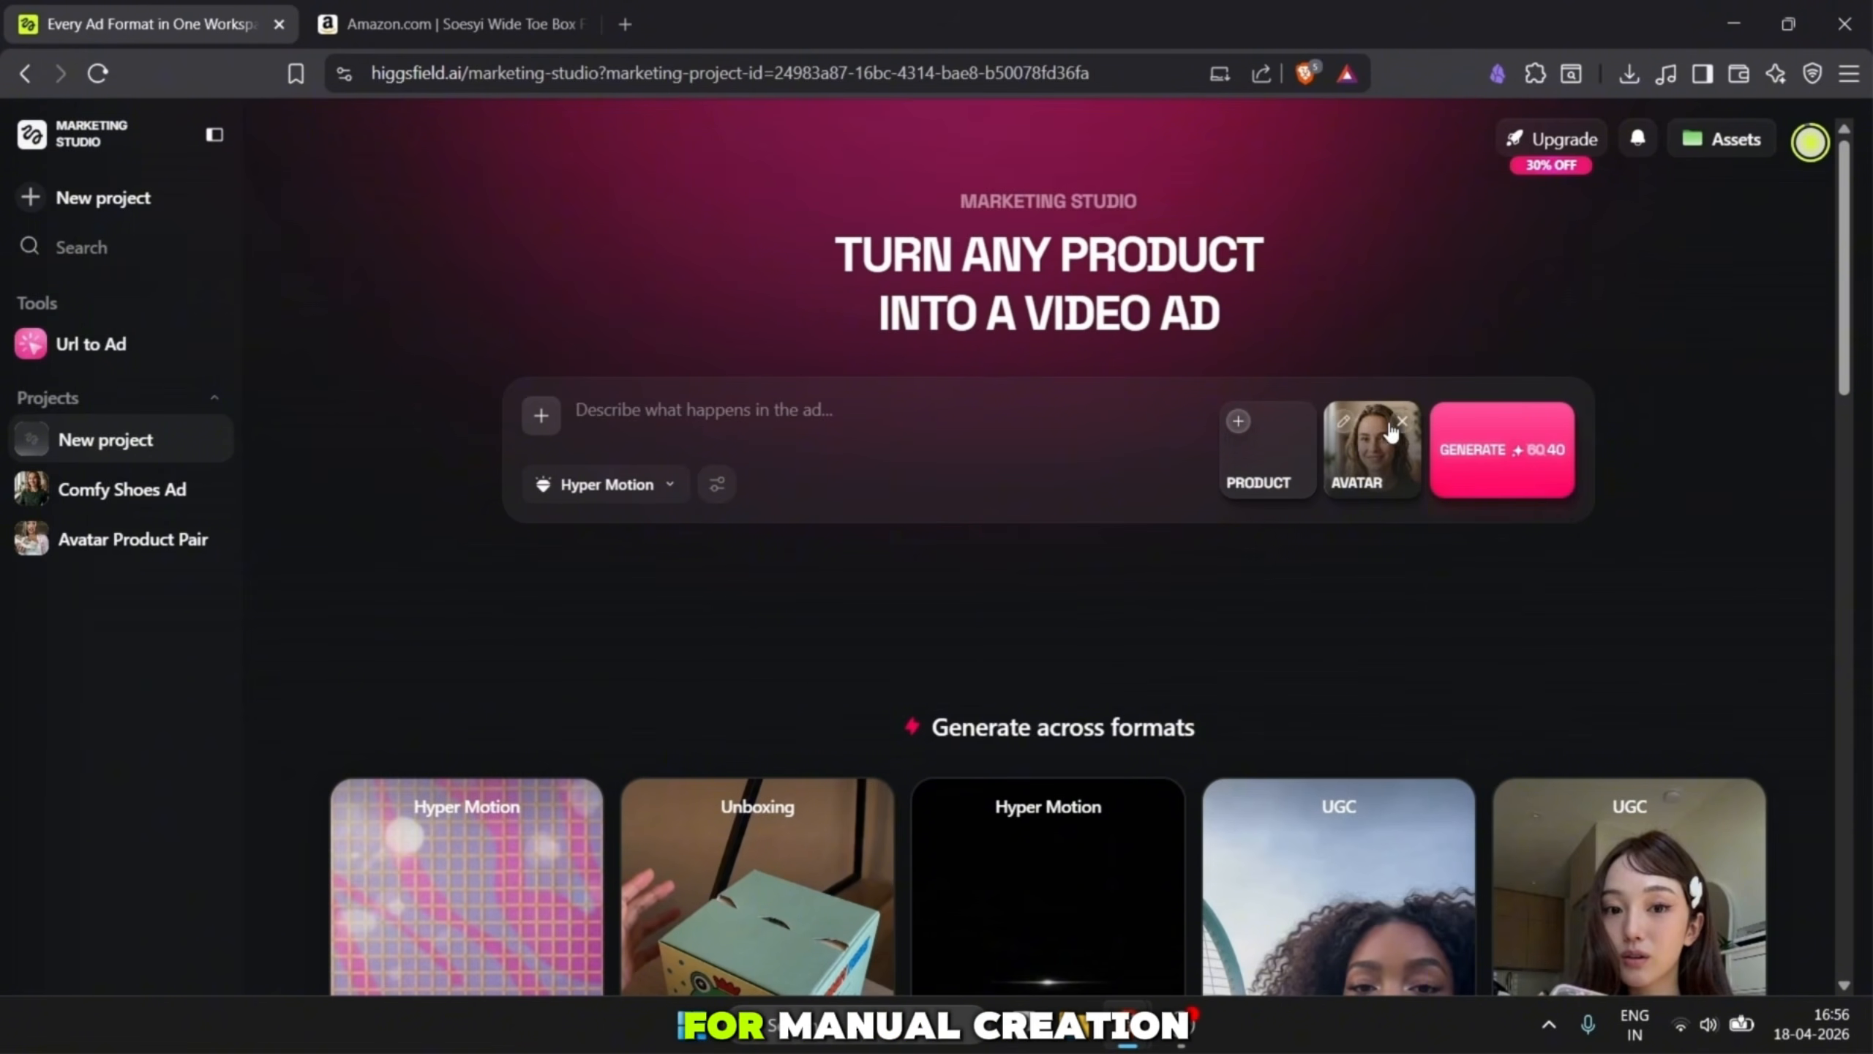
- Manually create the product "ZAP! Energy Pop Sparkling Fruit Punch (12 fl oz can)" with its can image and description, and use it in the ad
left_click(1256, 463)
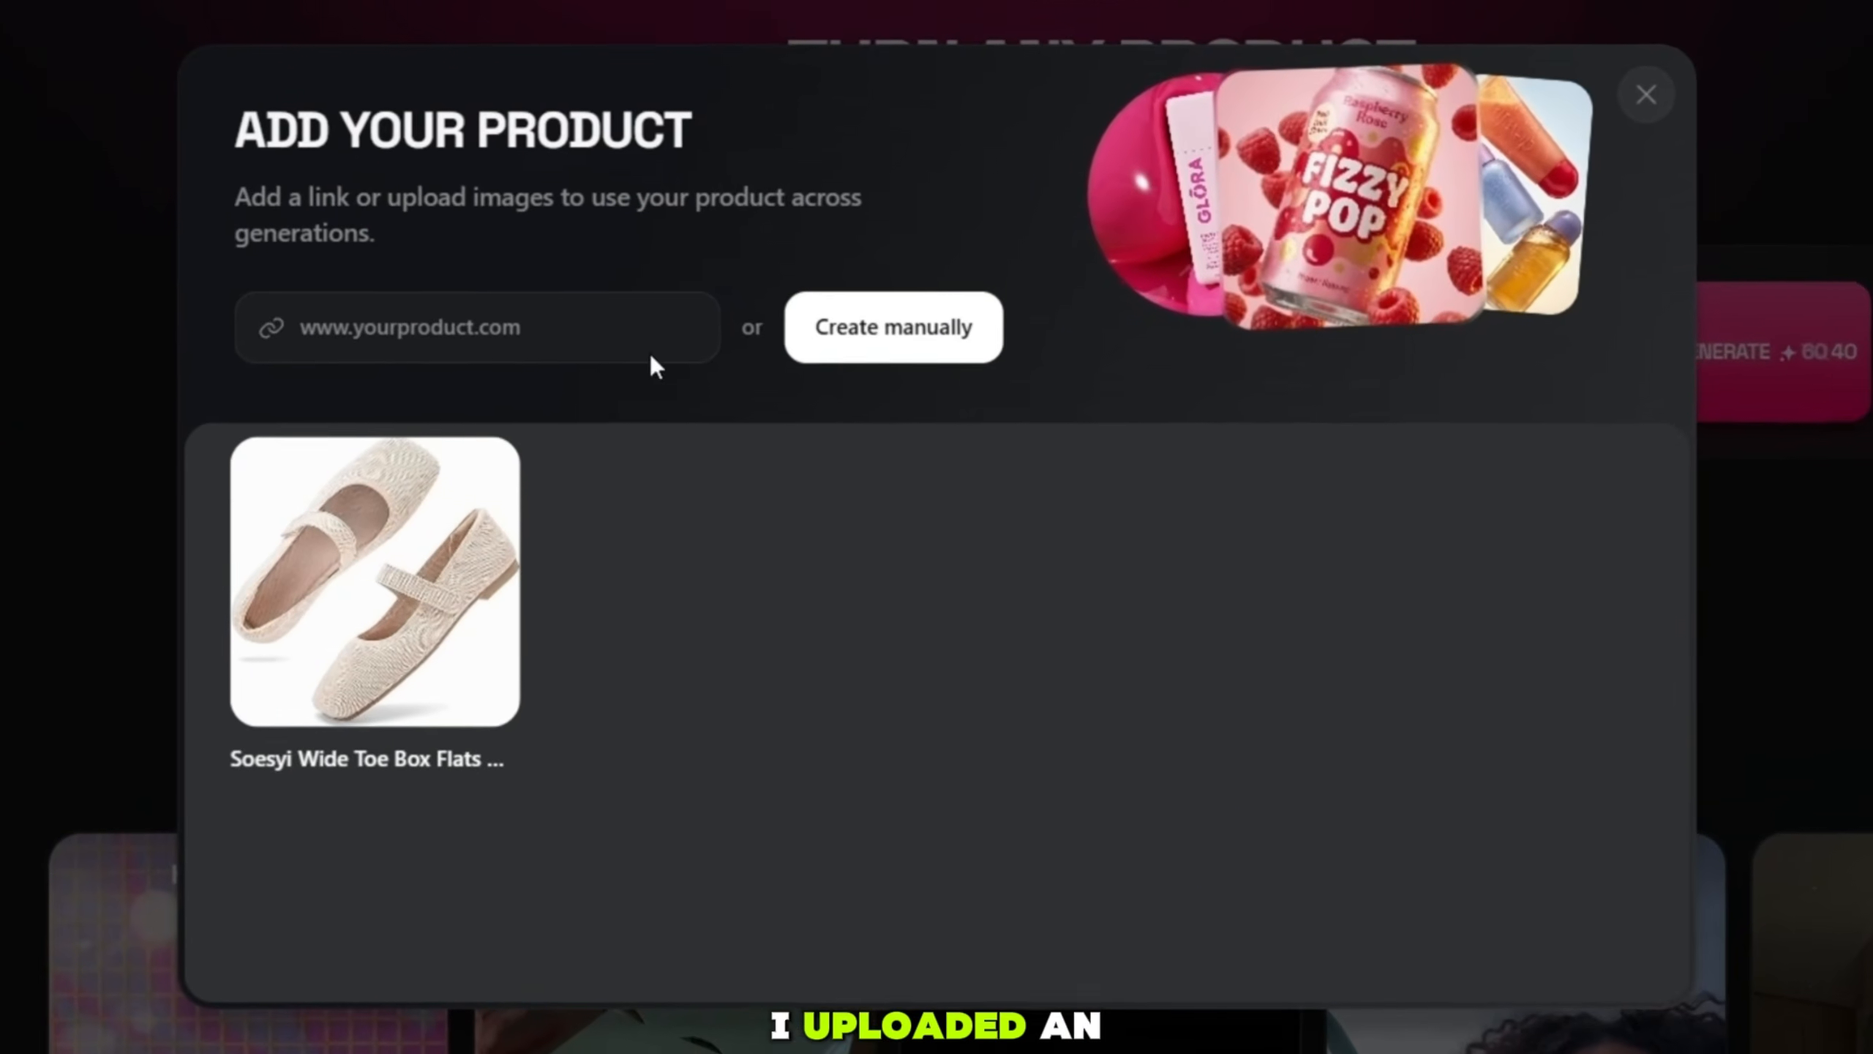
left_click(889, 353)
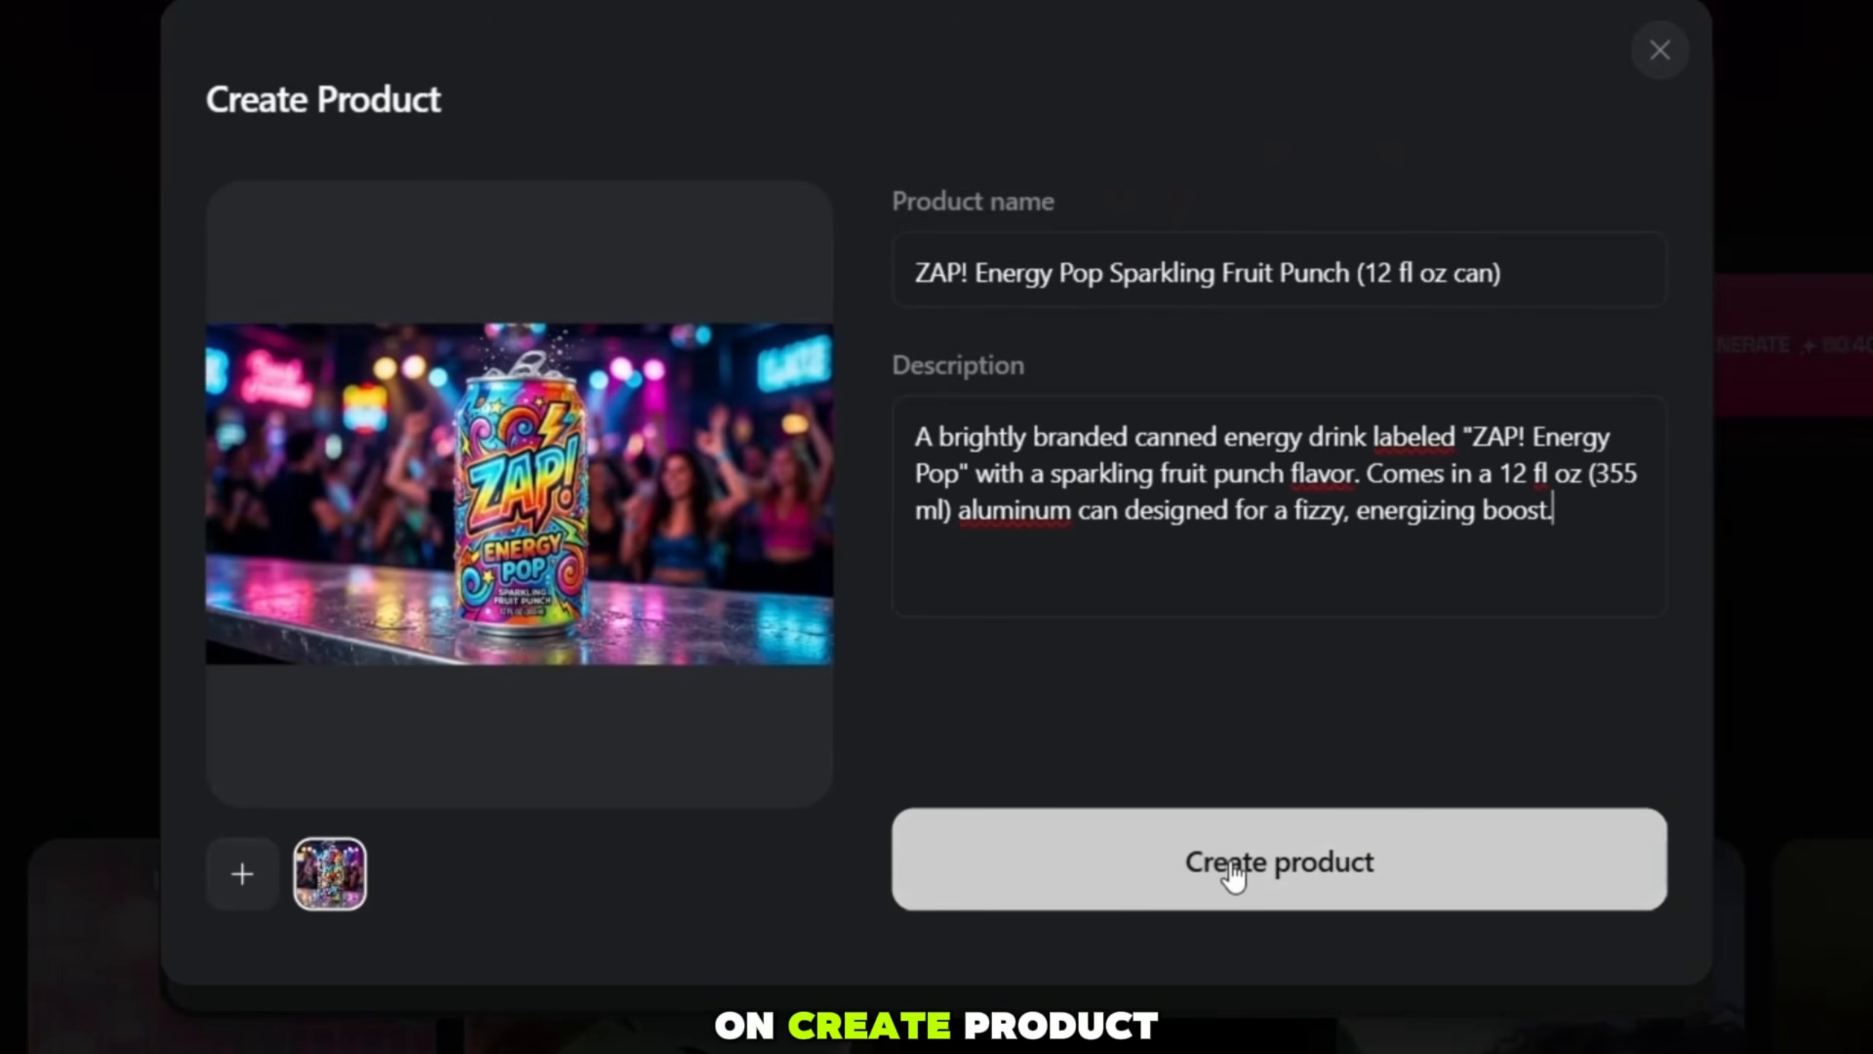
left_click(1232, 877)
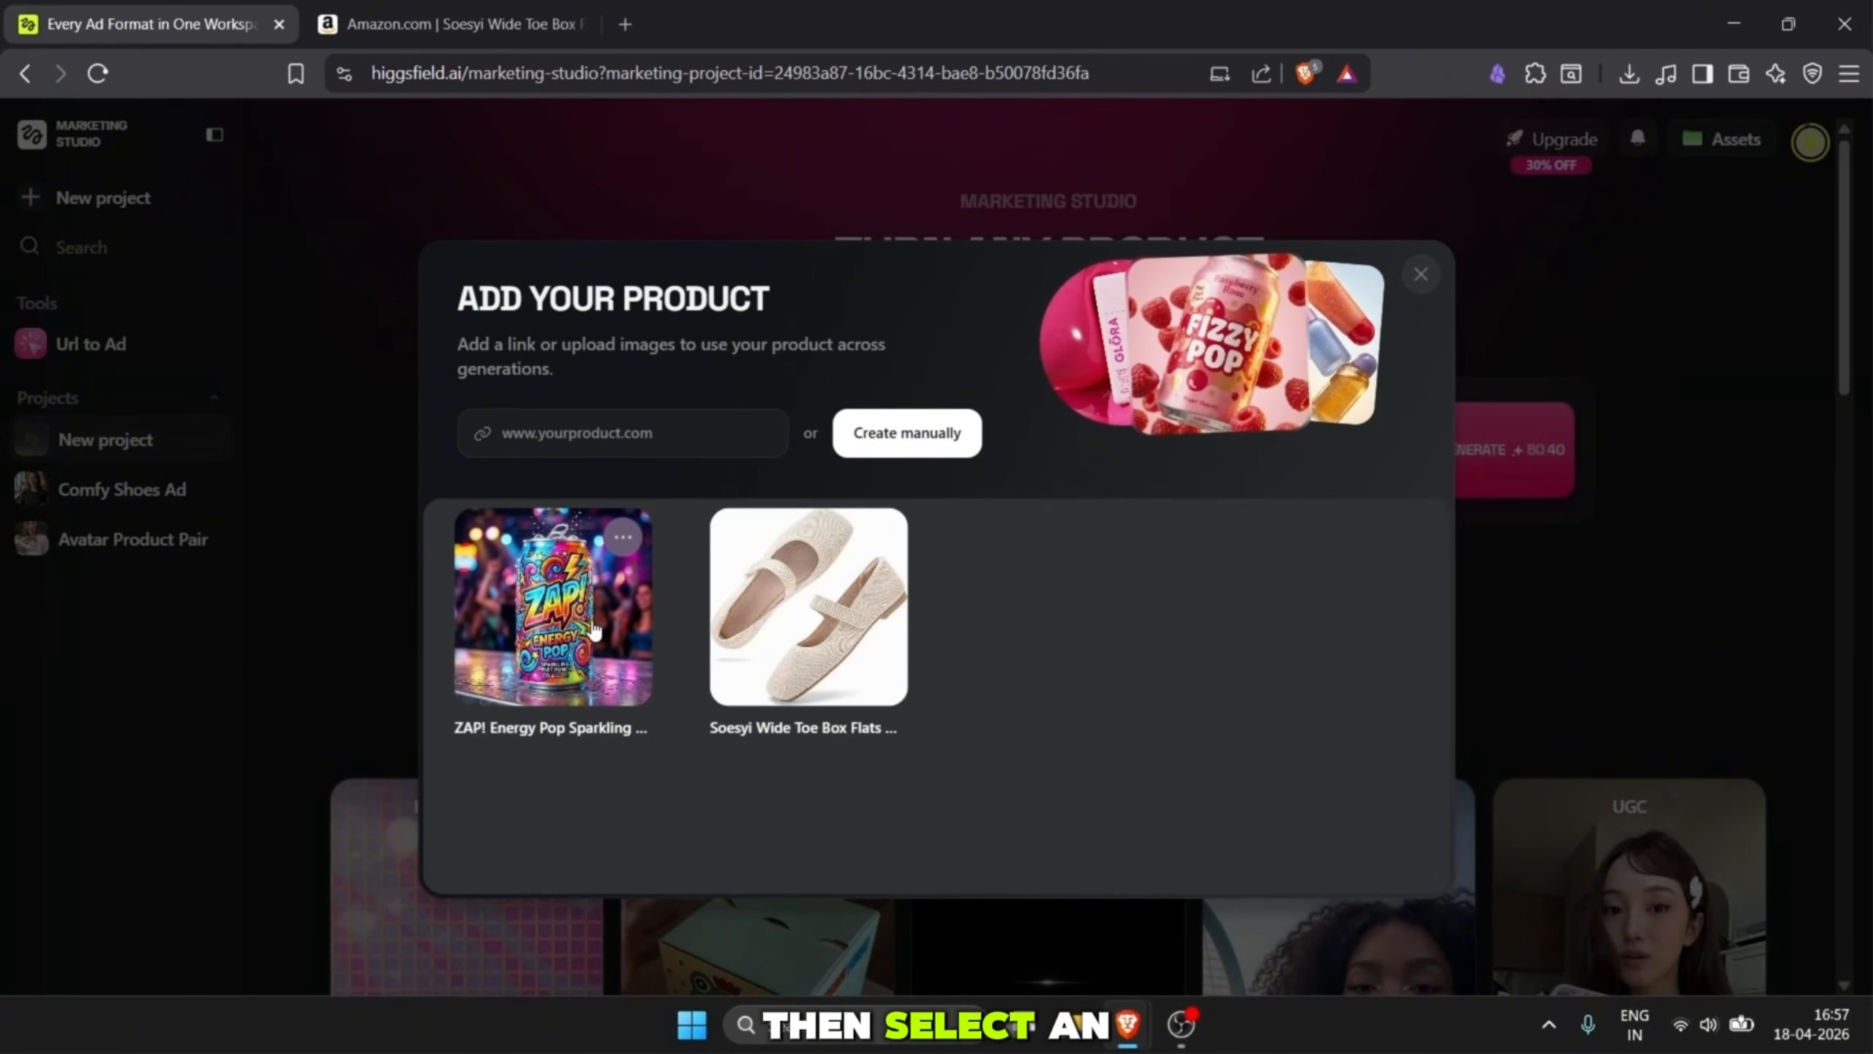
left_click(594, 629)
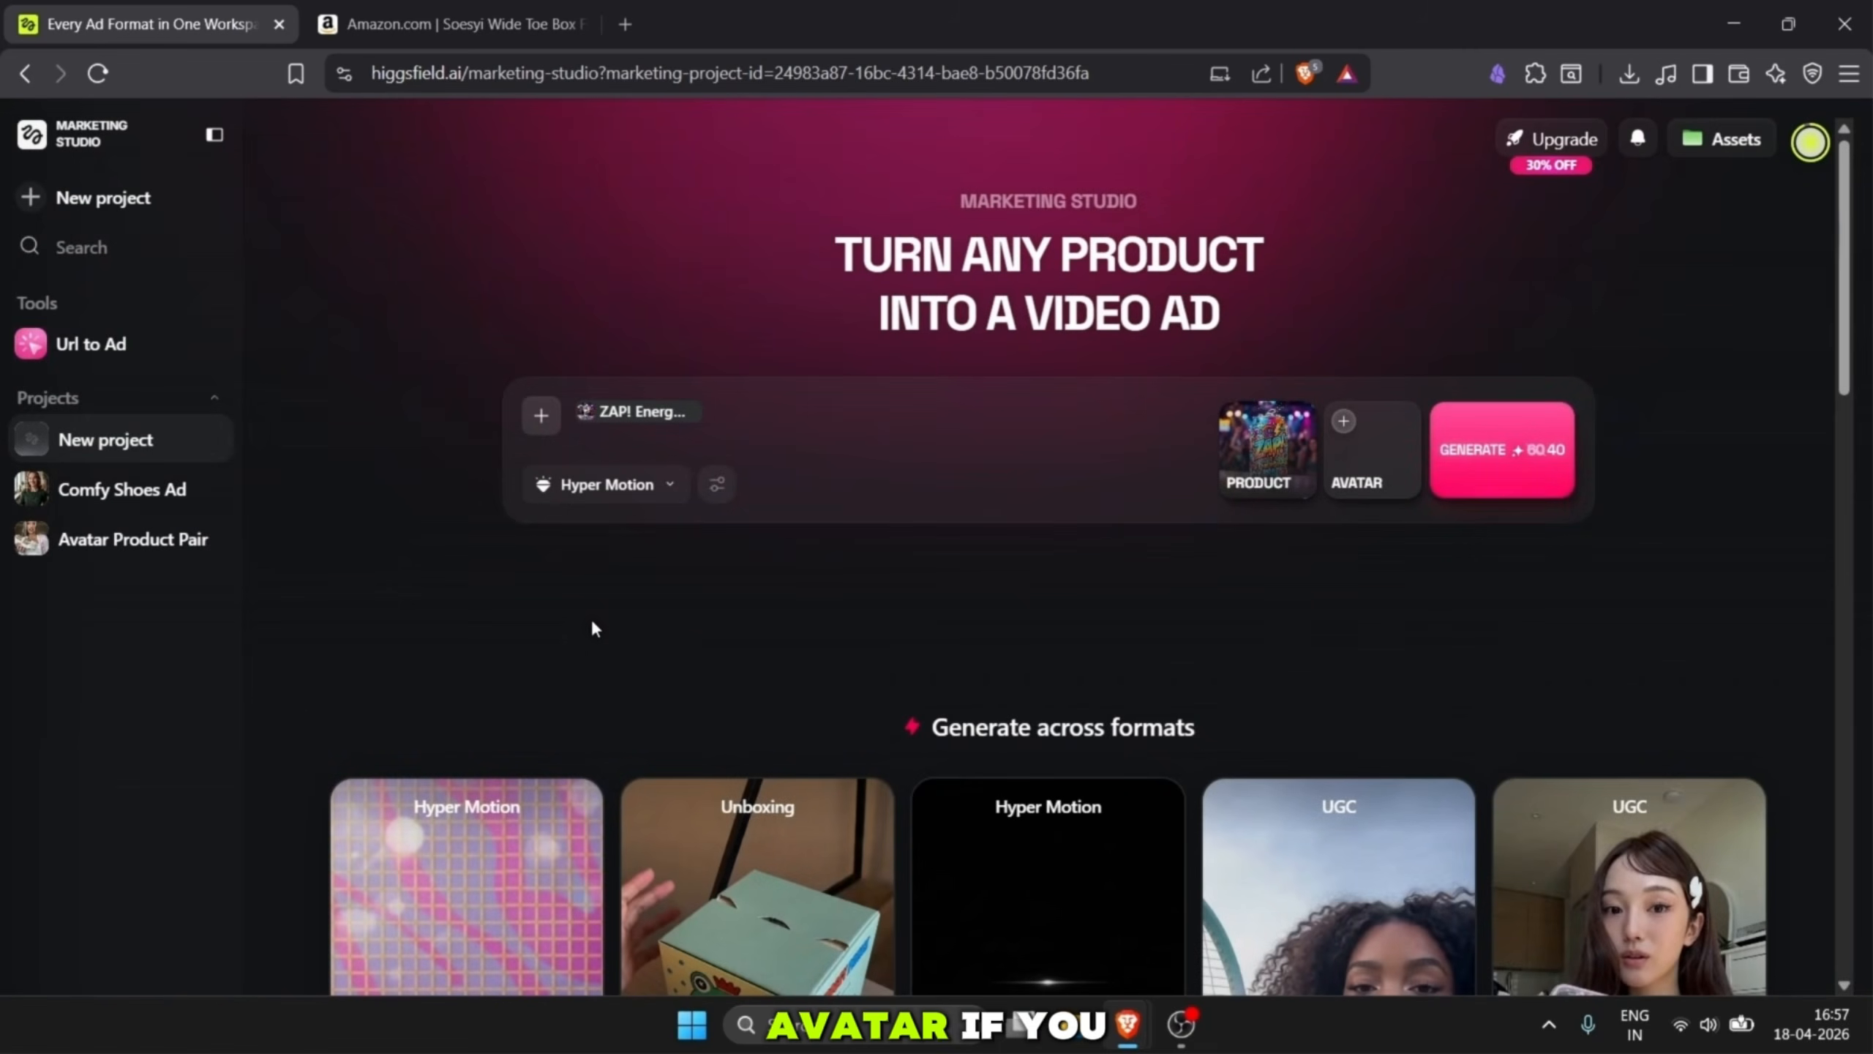
- Browse the available avatars for the Hyper Motion ad and close the selection without choosing one
left_click(1356, 438)
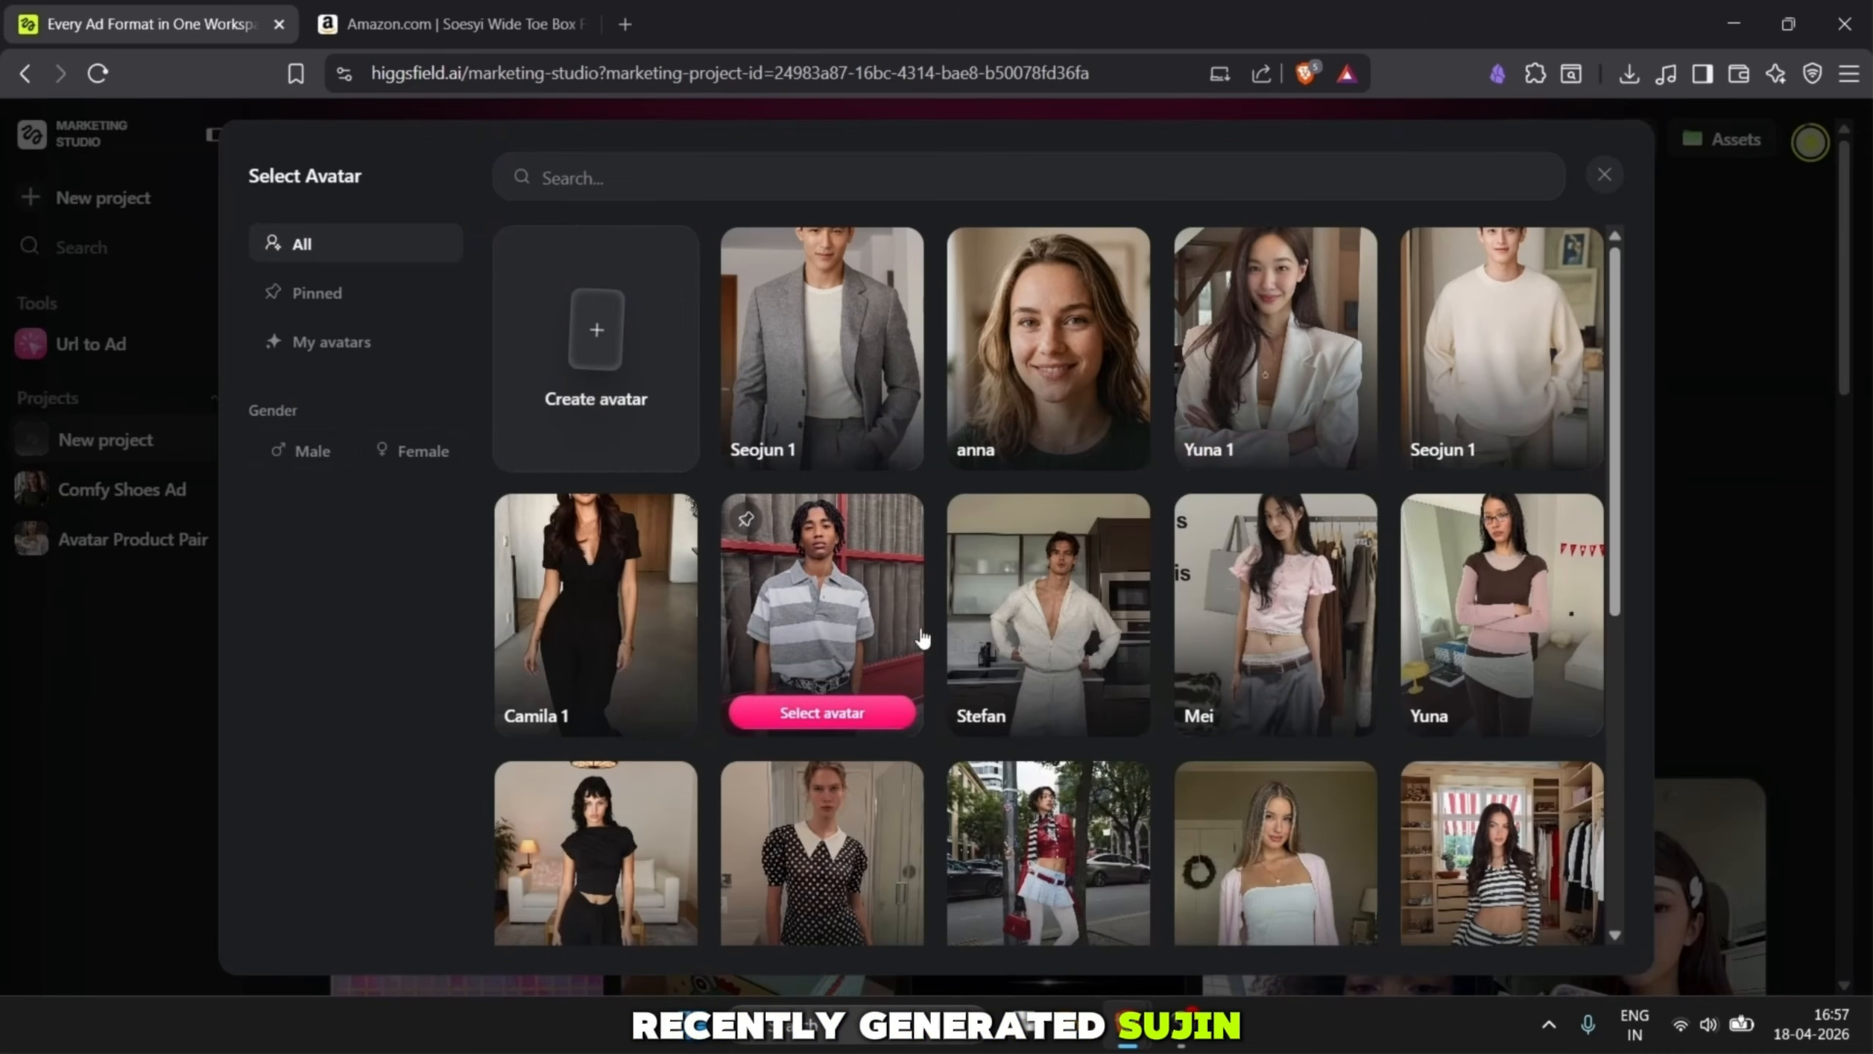
scroll(1039, 583, "down", 5)
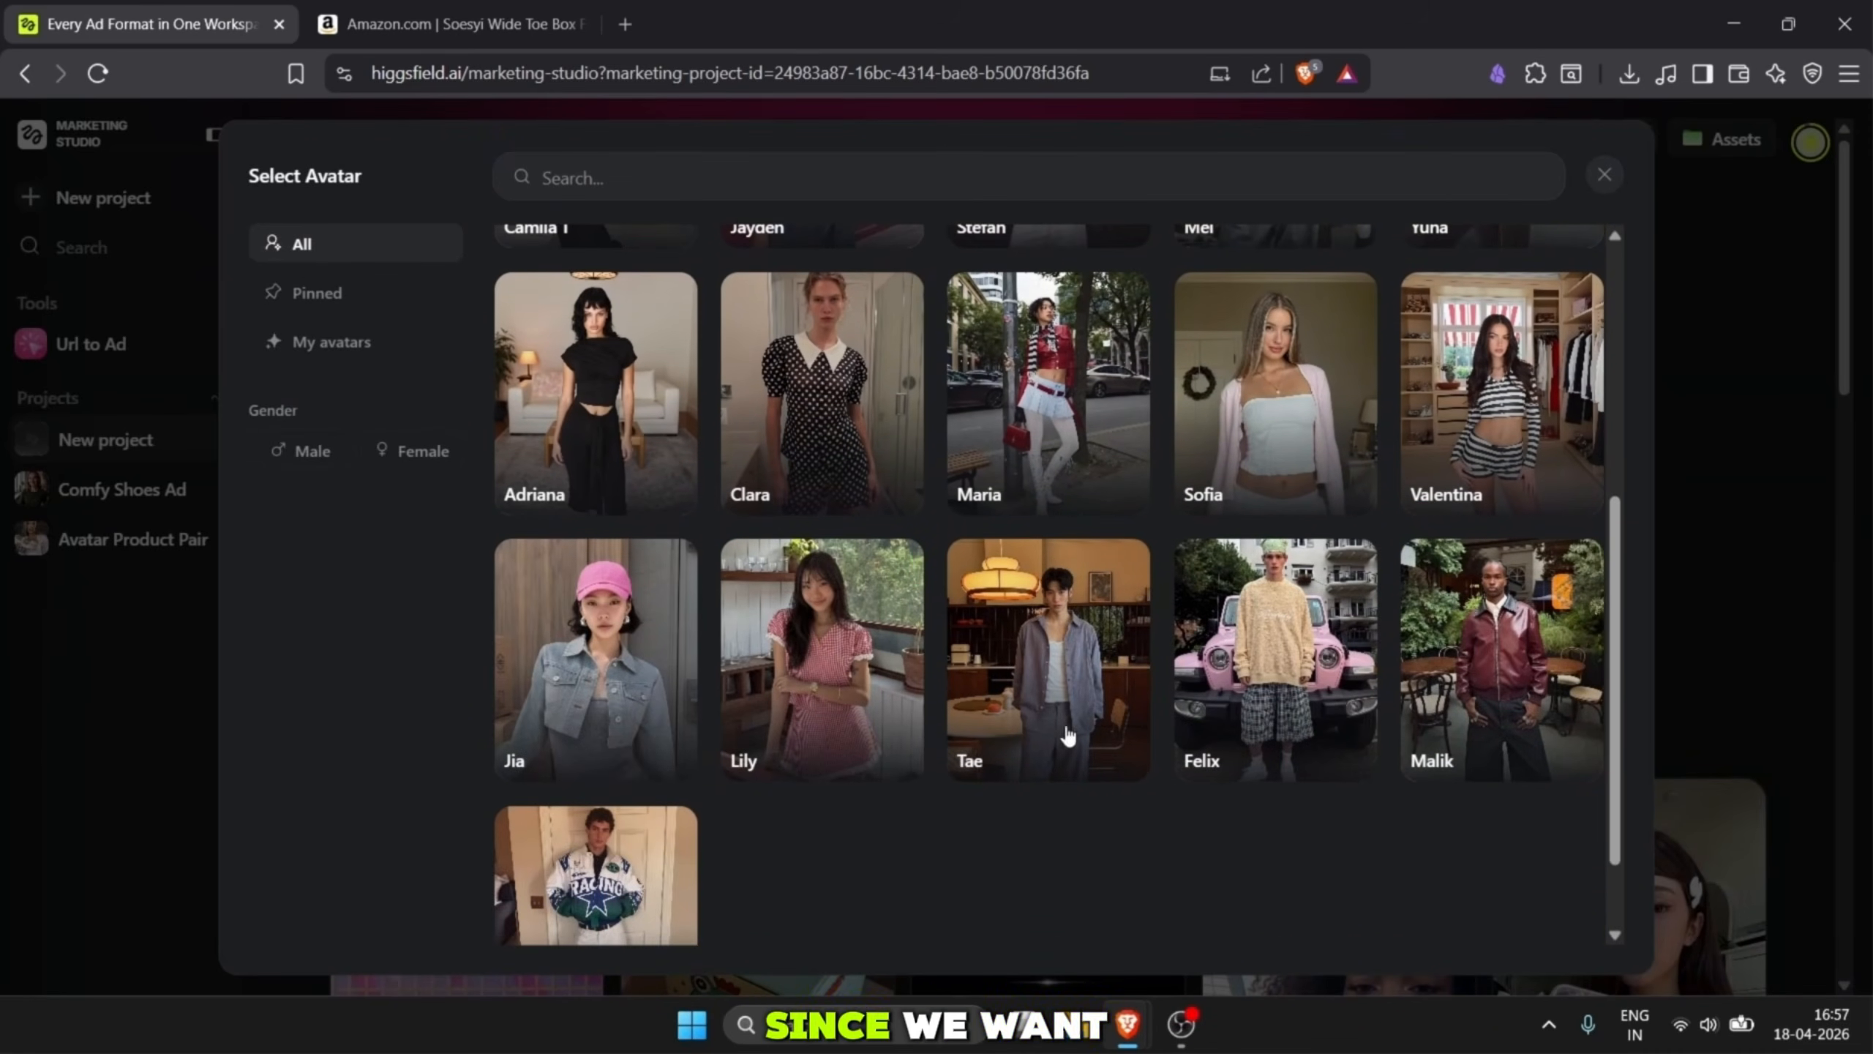
left_click(1593, 183)
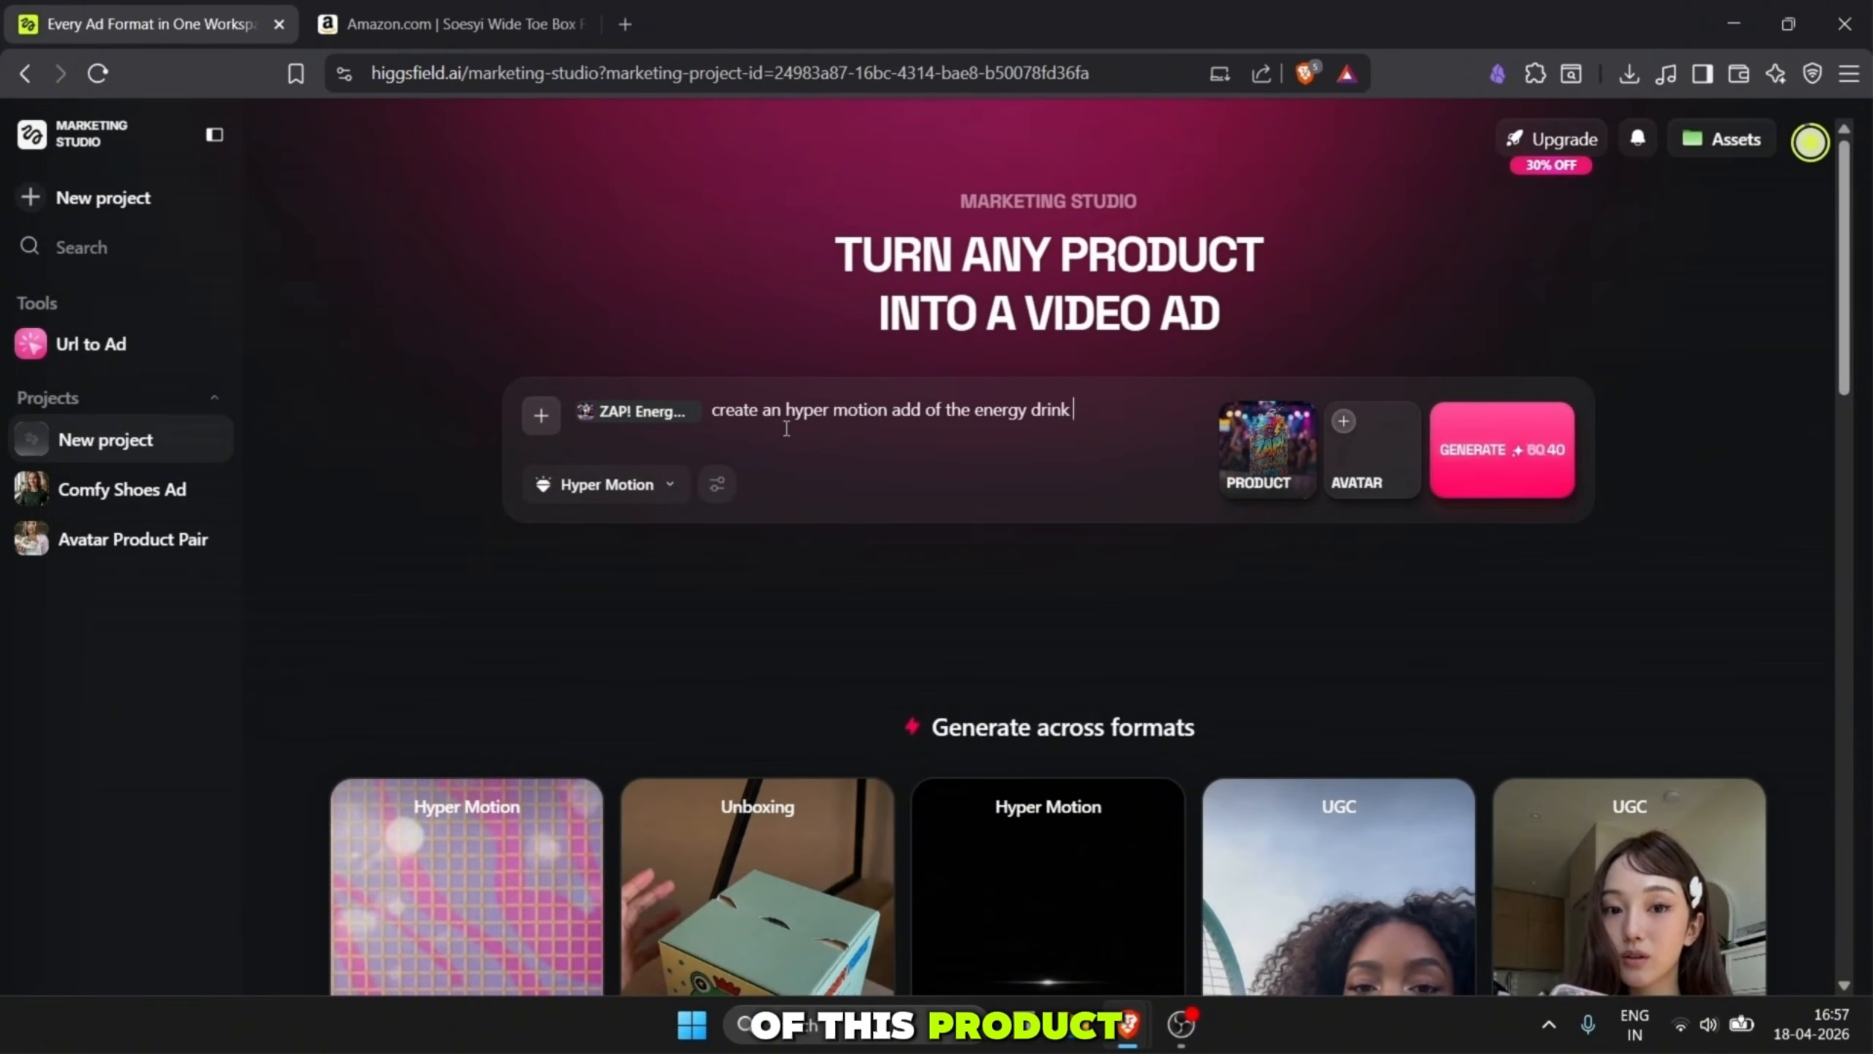
- Recreate the Vazu Dragon Lychee Hyper Motion sample from the format gallery as the basis for the ad
scroll(973, 543, "down", 10)
scroll(1046, 536, "up", 5)
scroll(1124, 580, "down", 10)
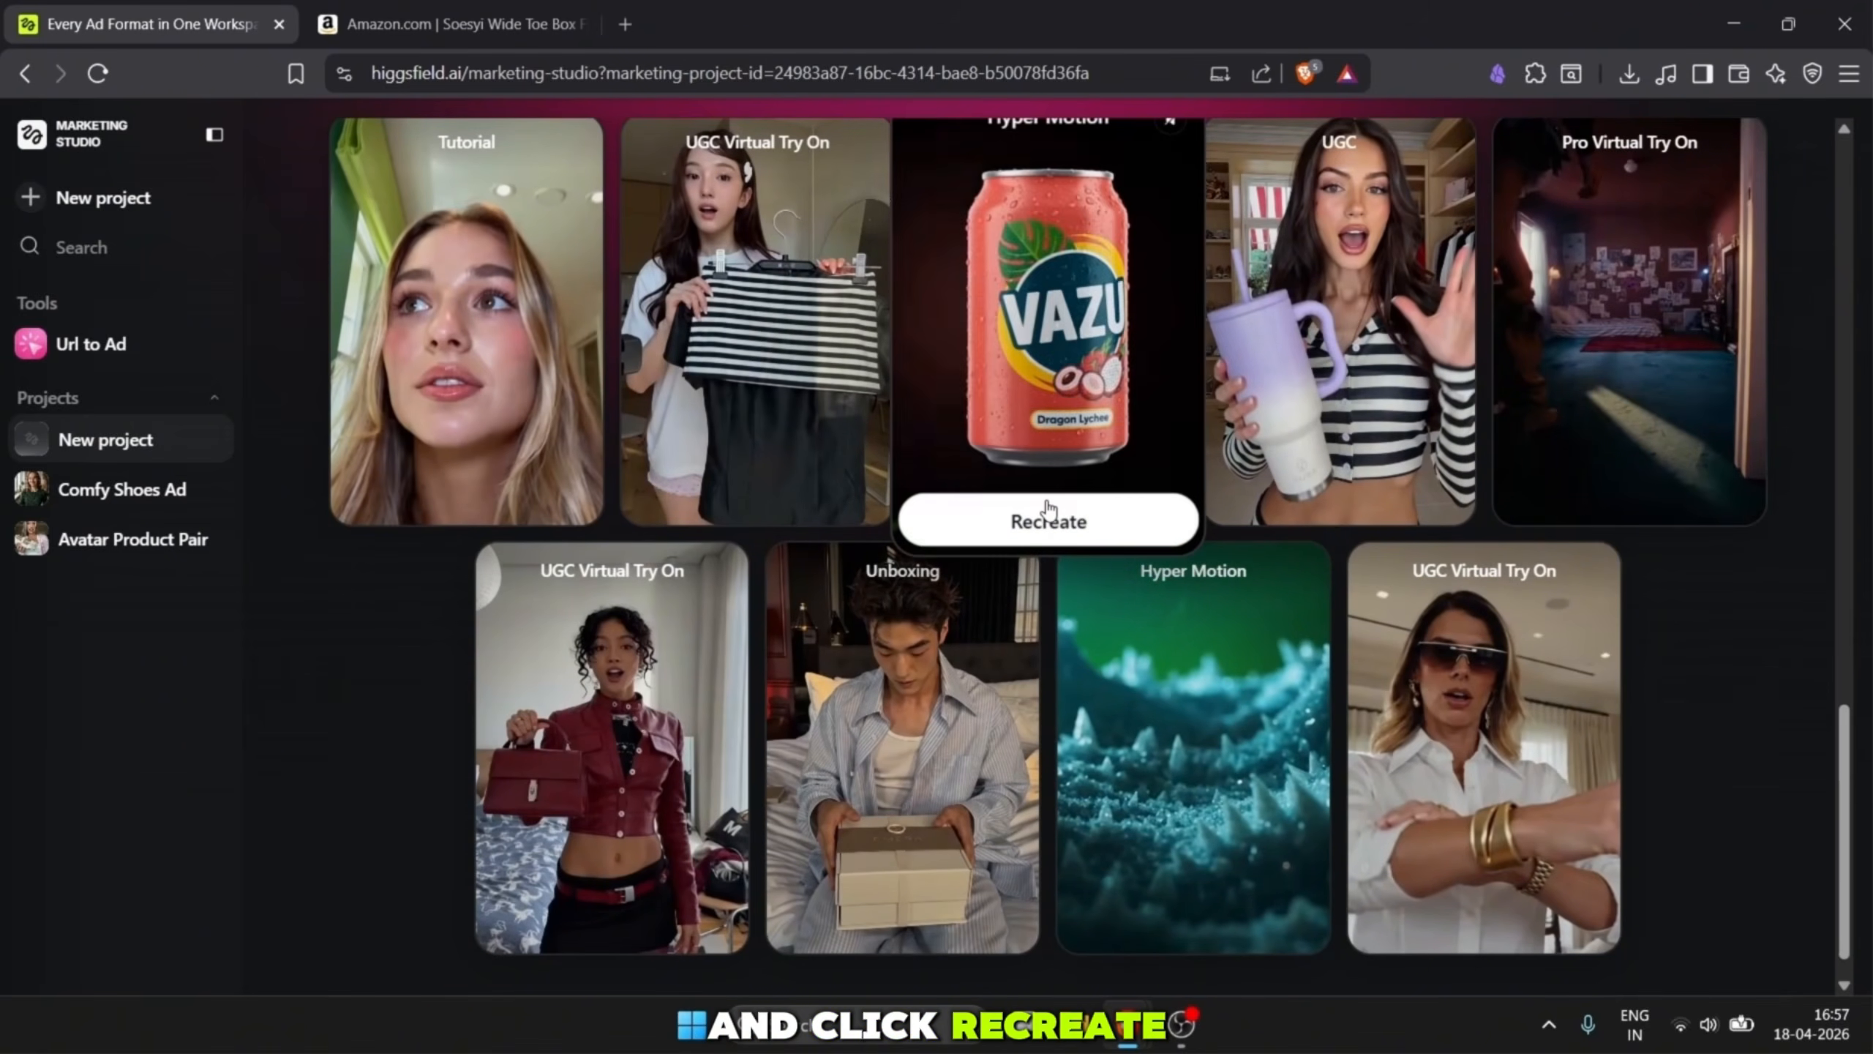
scroll(973, 482, "up", 3)
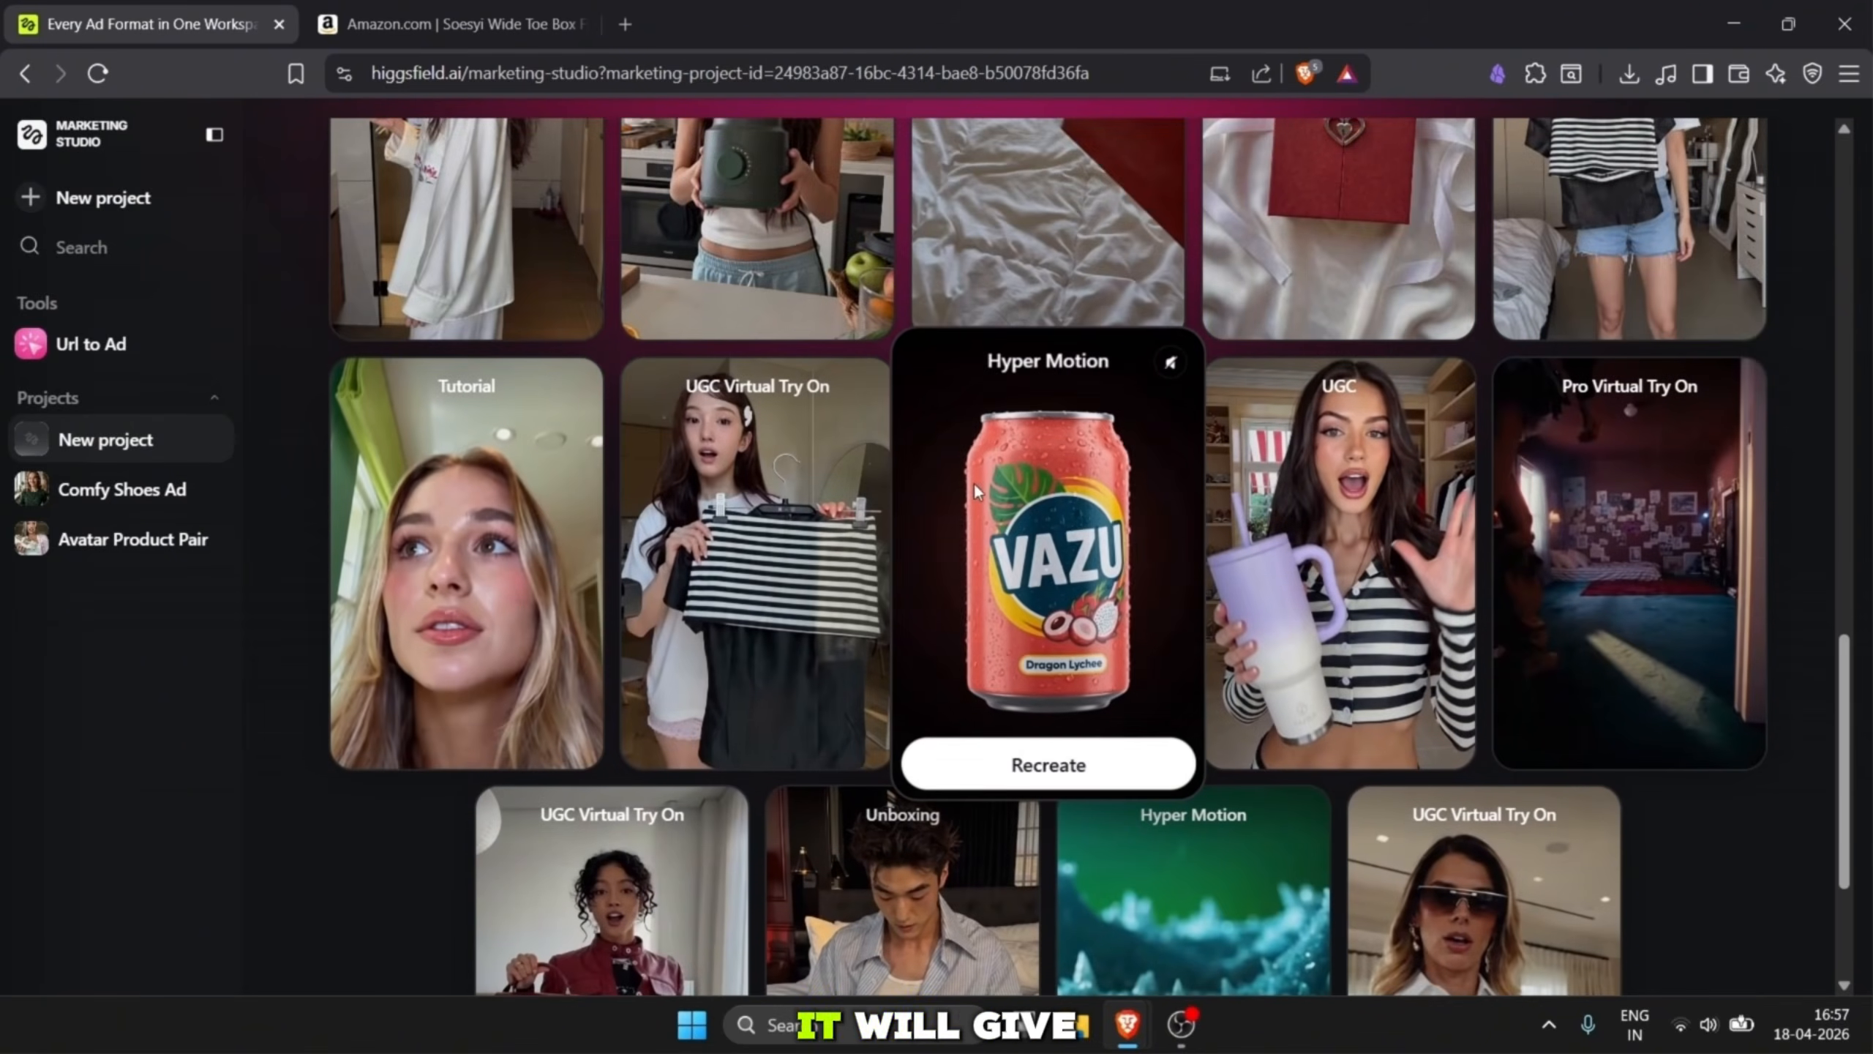
left_click(1005, 775)
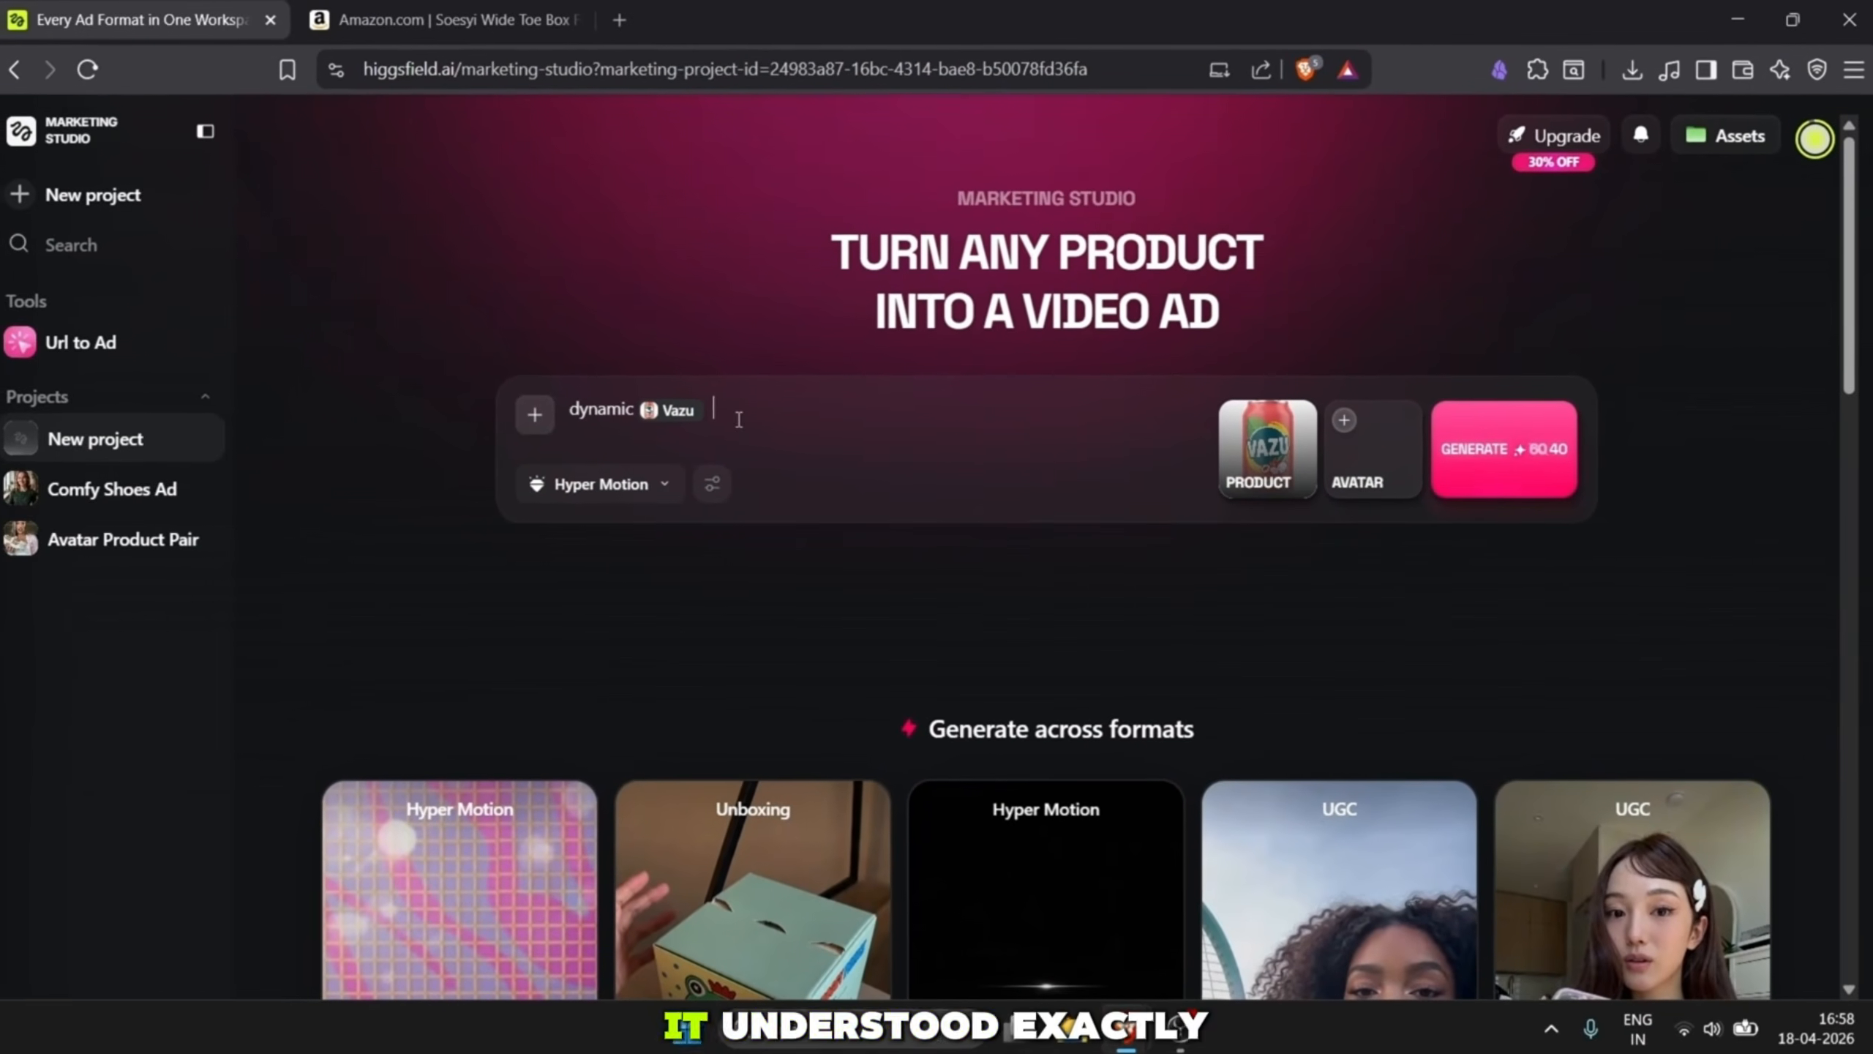
- Replace the Vazu product in the prompt with ZAP! Energy Pop Sparkling Fruit Punch and generate the ad
mouse_move(388, 374)
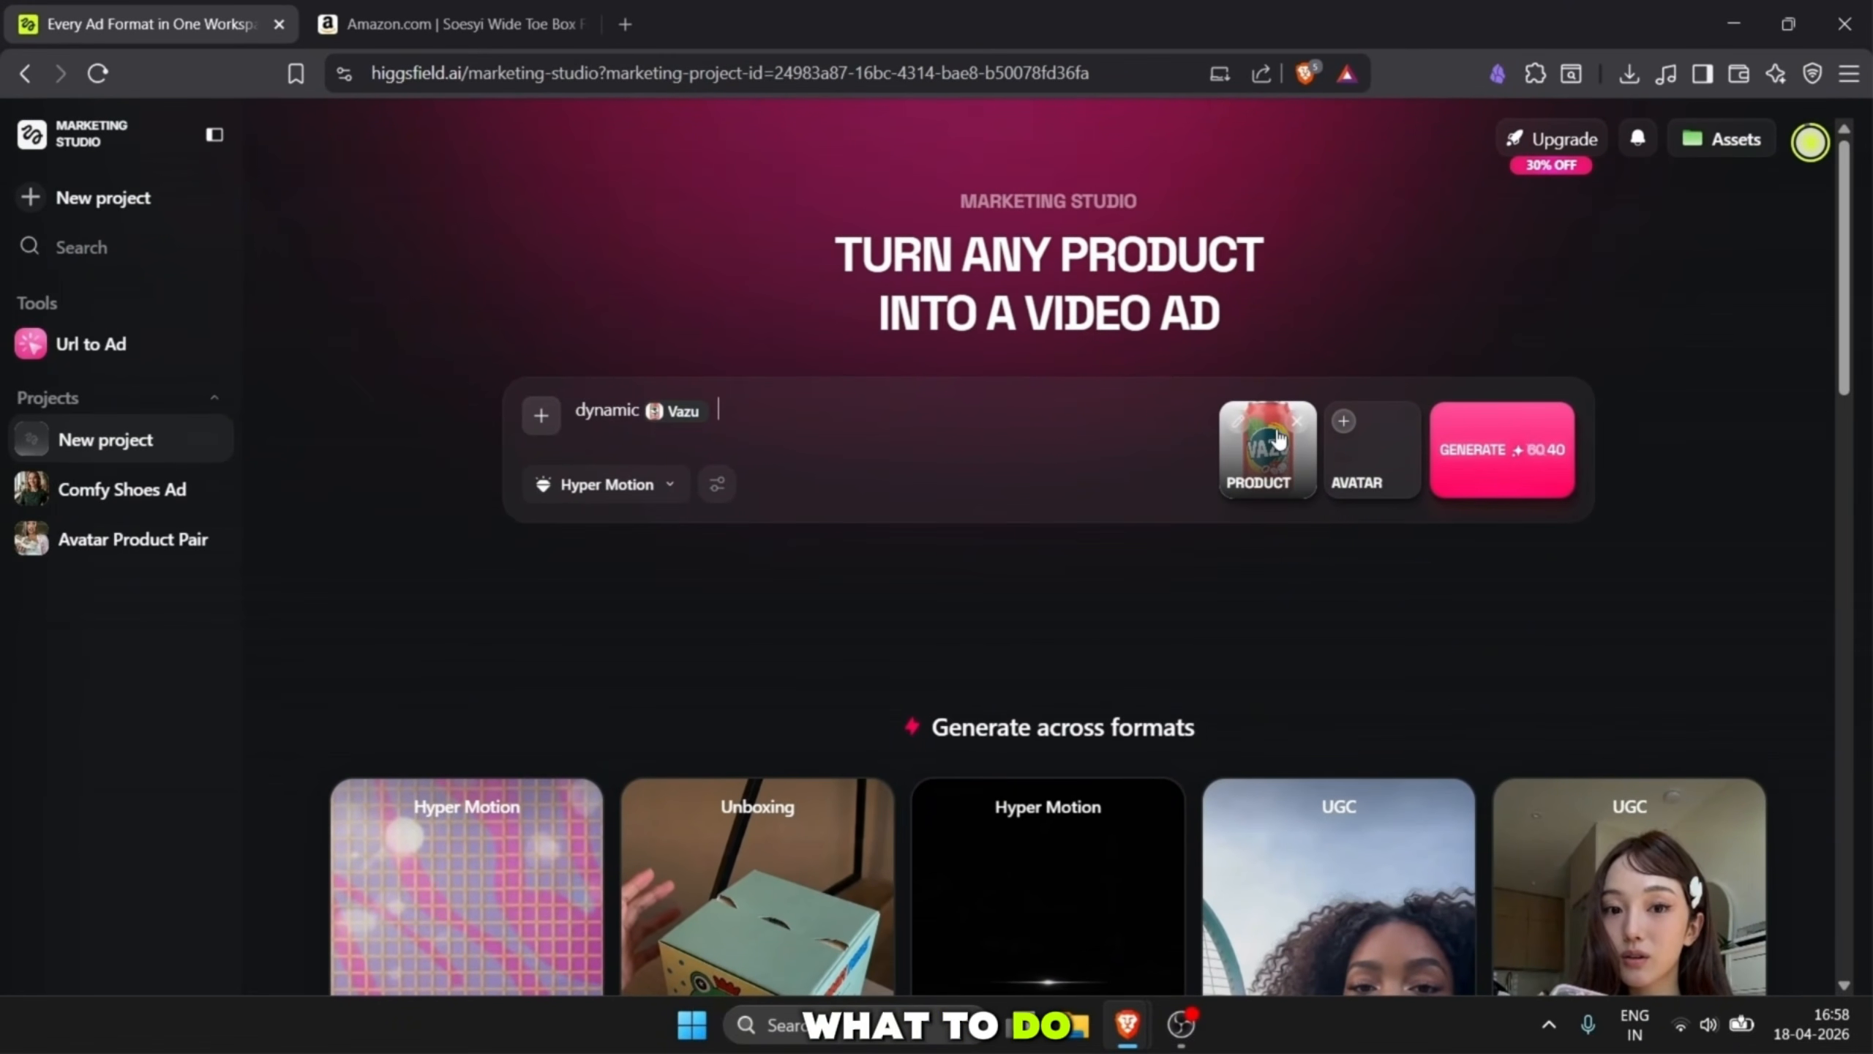
left_click(1266, 438)
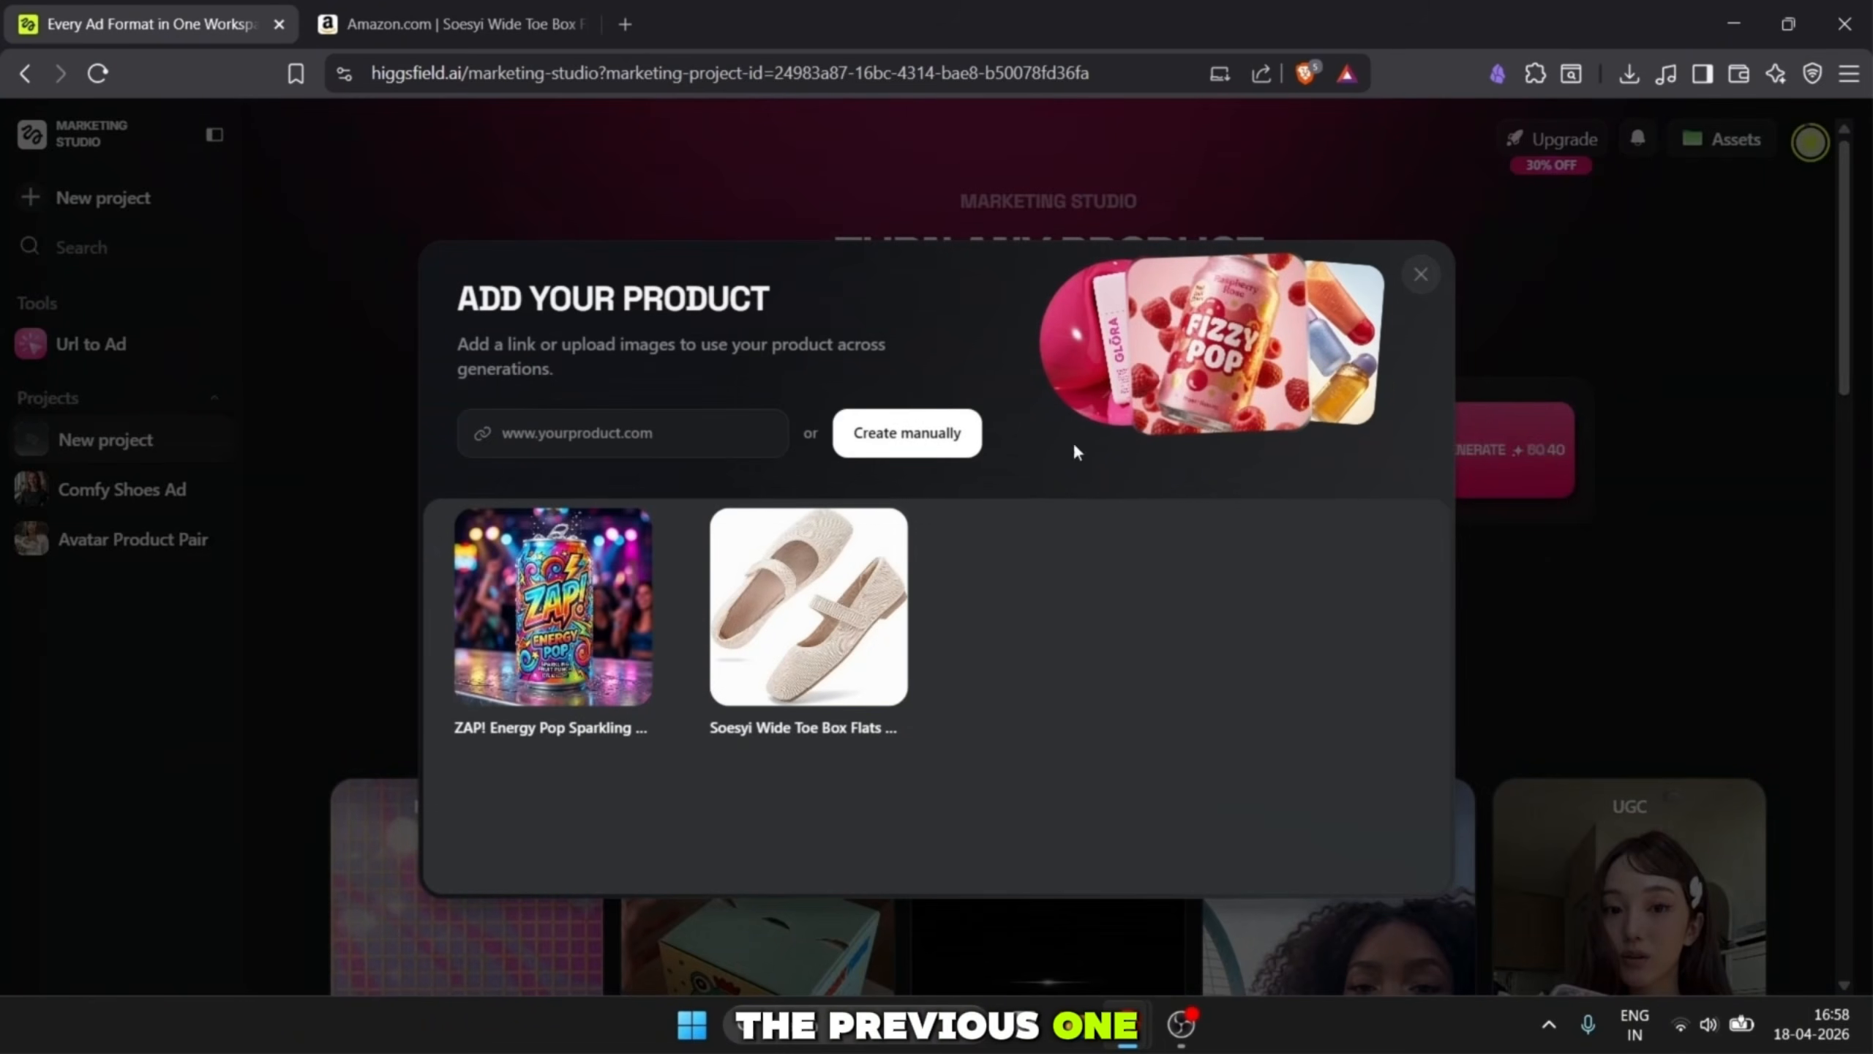
left_click(627, 611)
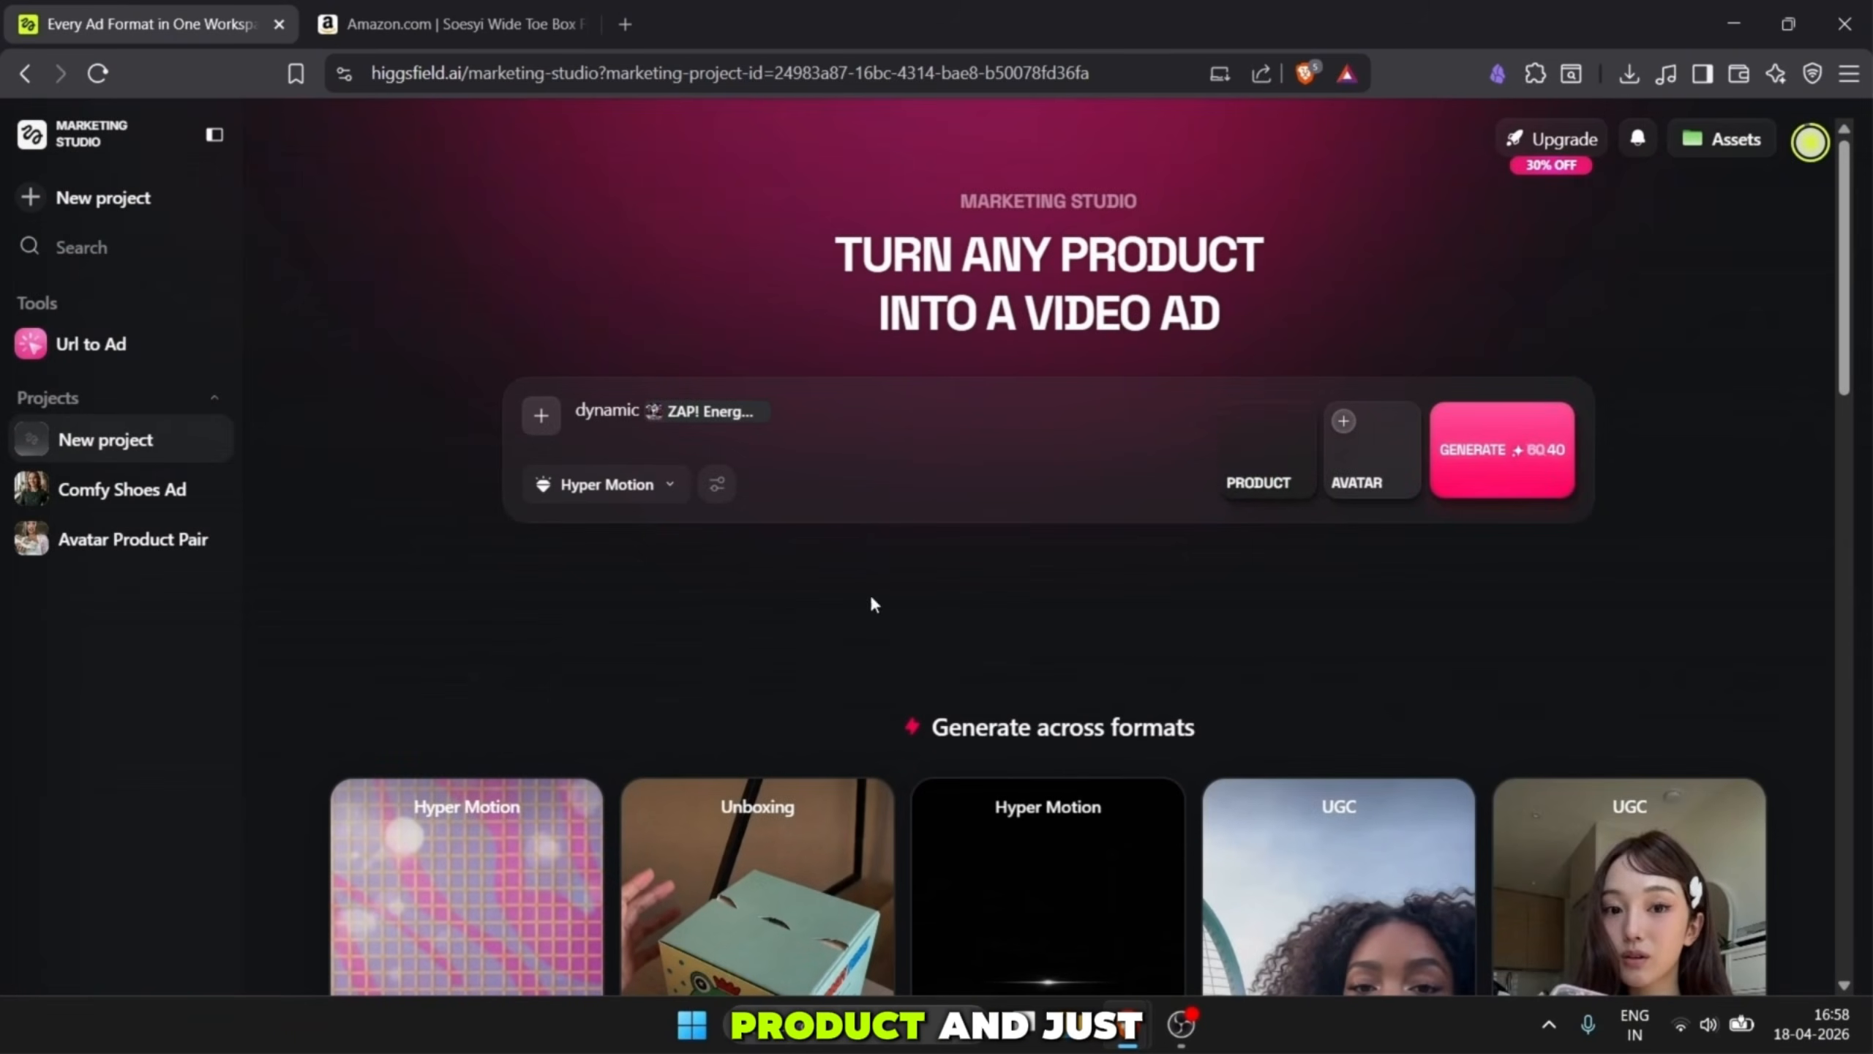
left_click(1524, 472)
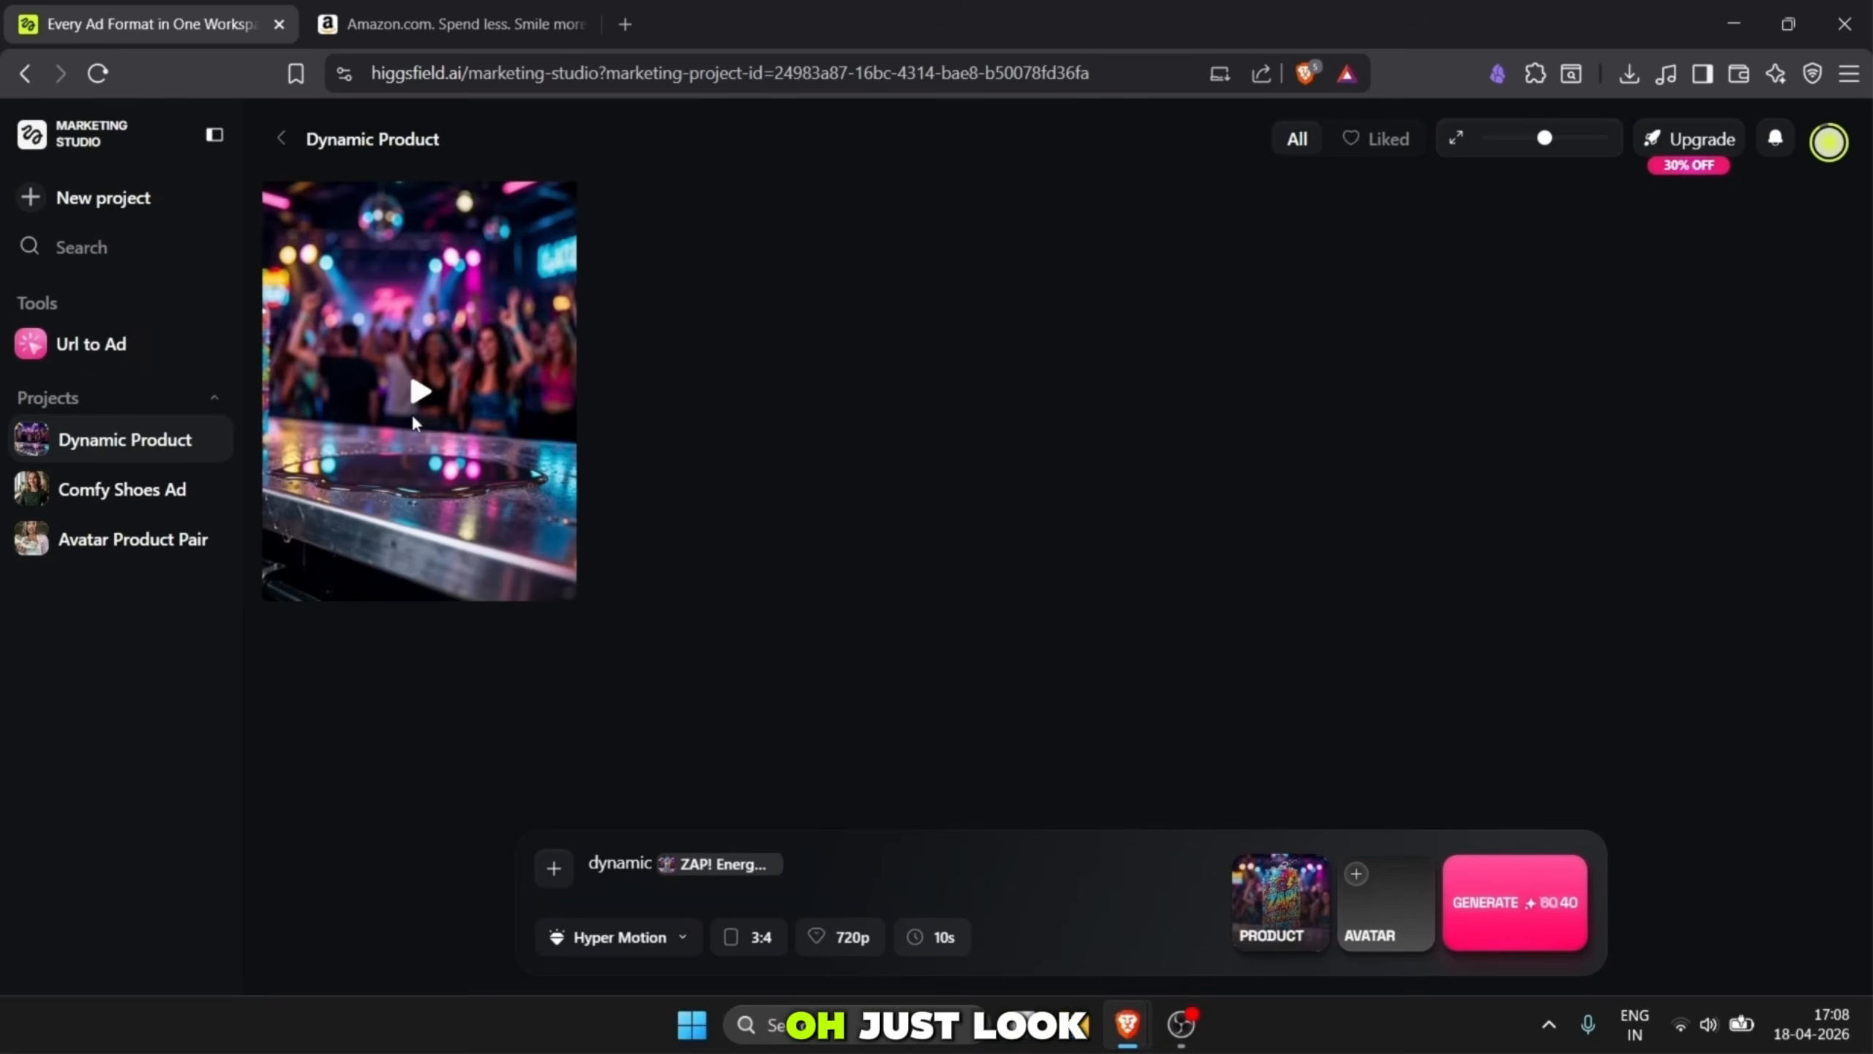
- Review the generated ZAP! video and set the ad format to Unboxing in a new project
mouse_move(405, 461)
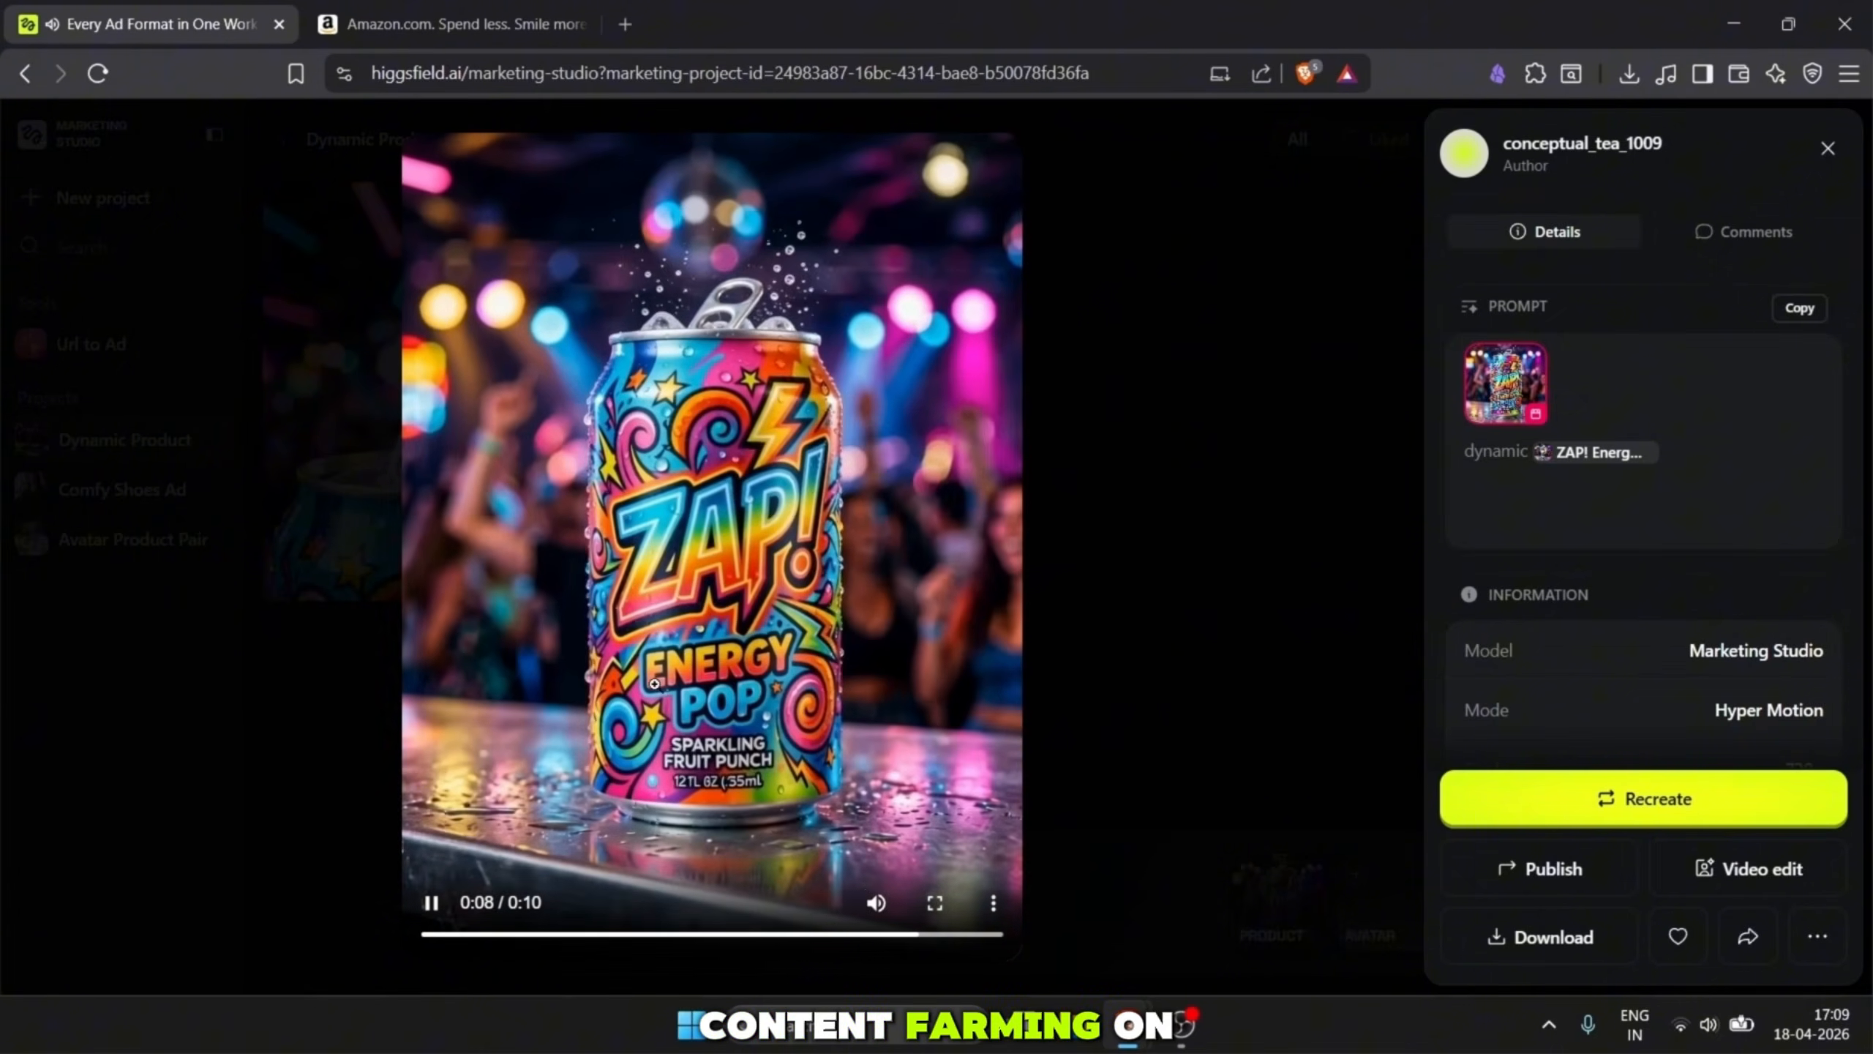
left_click(465, 882)
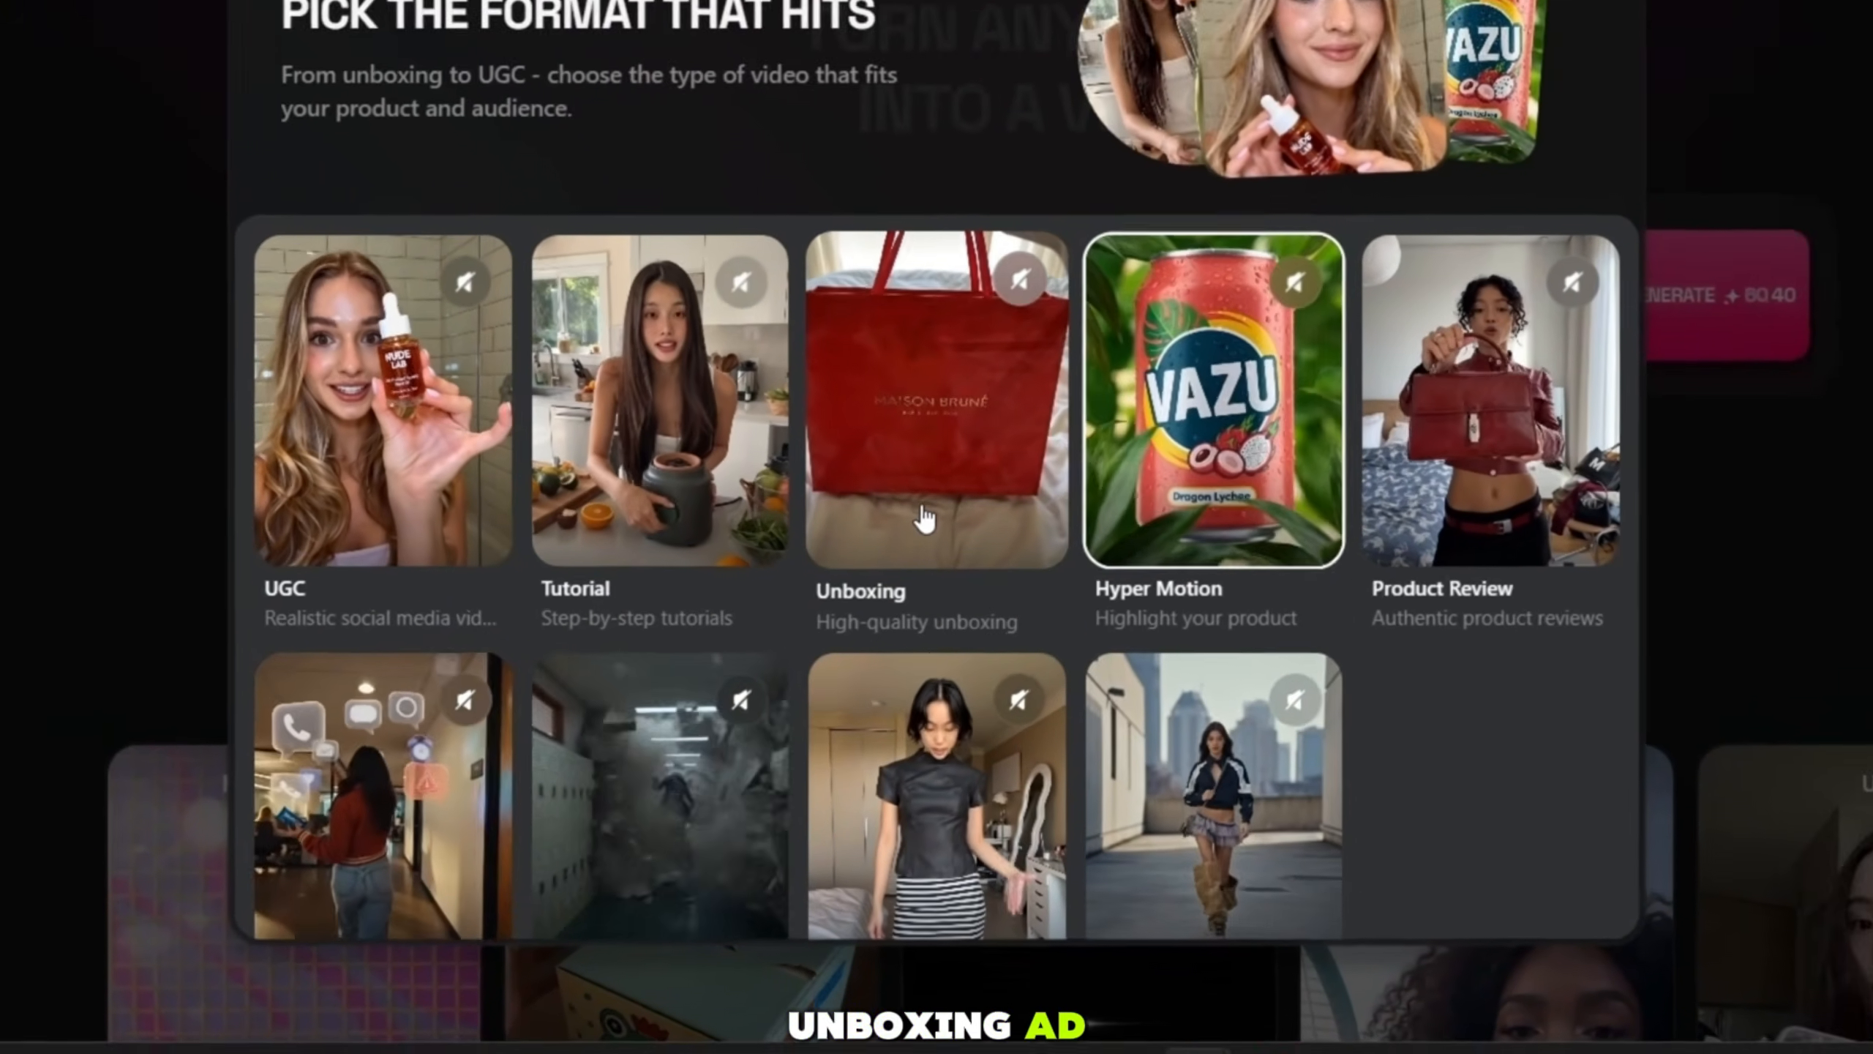
left_click(926, 490)
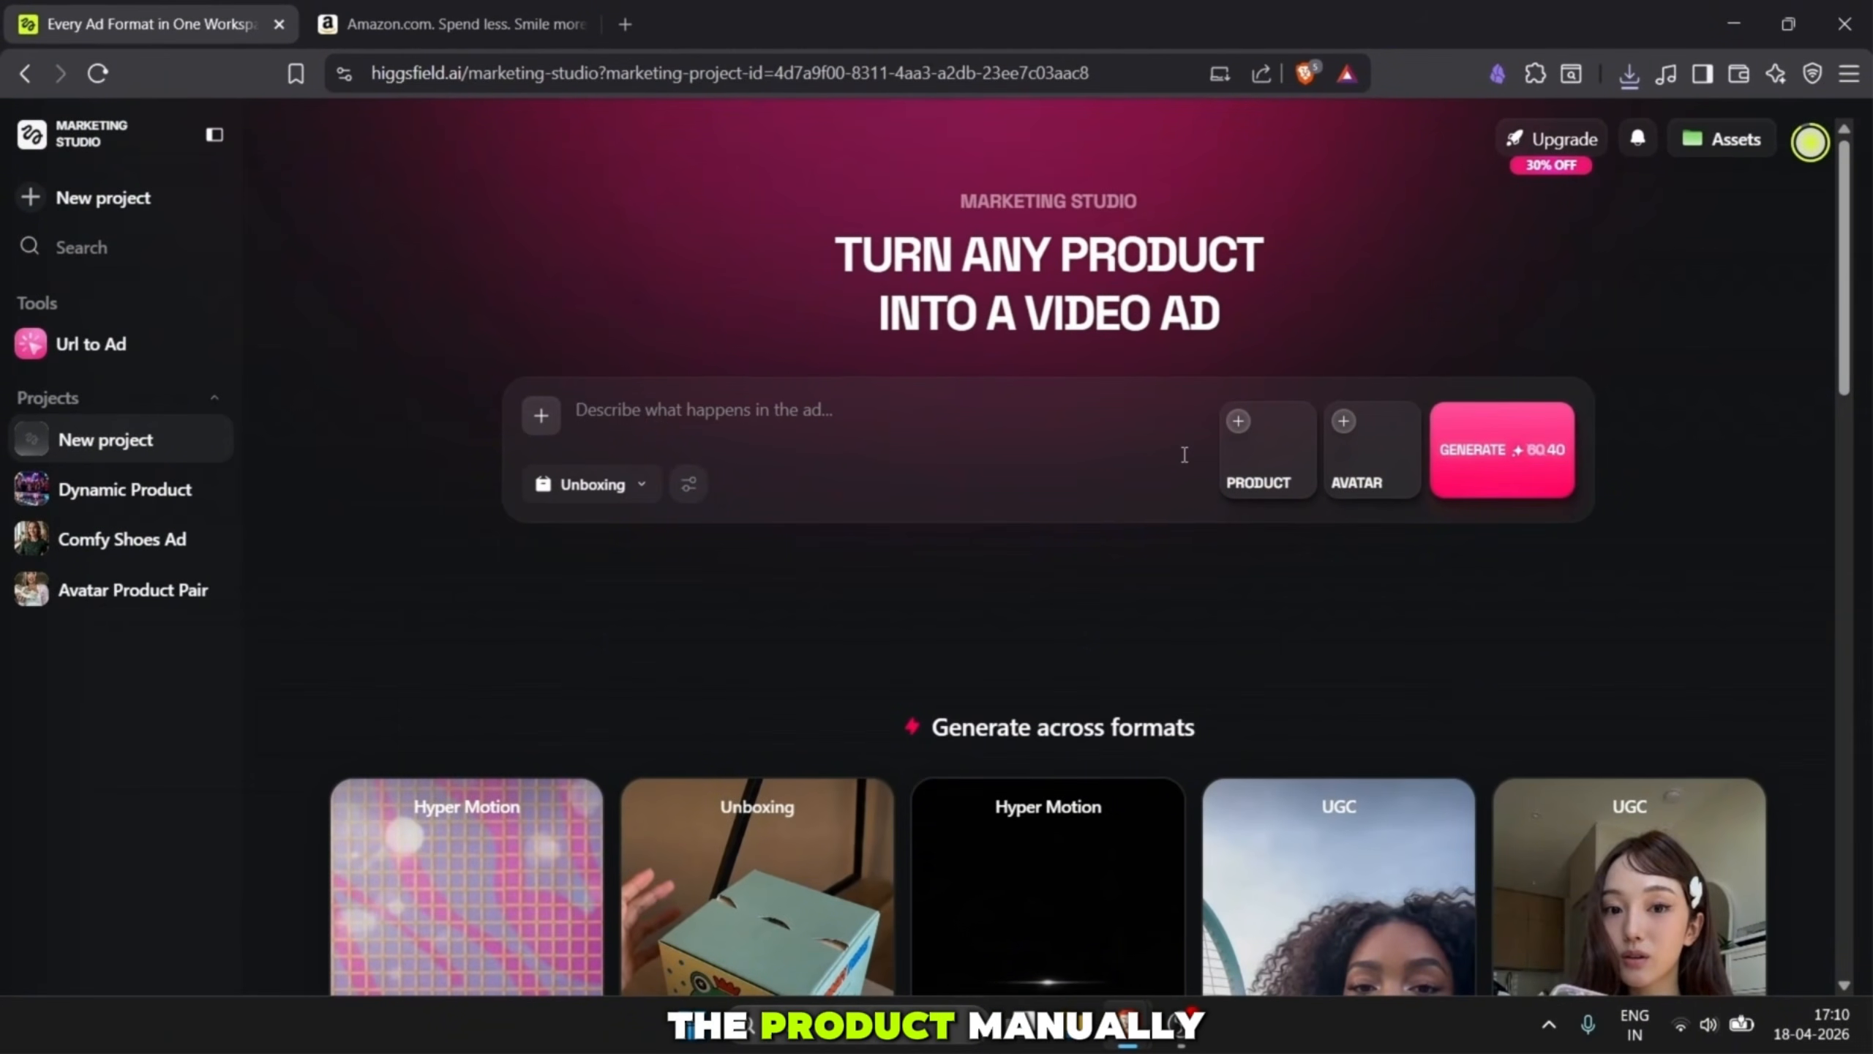
- Create the product "Bucci Bag Blush Pink Leather Crossbody Bag with Gold Hardware", use it, and write the prompt "an ASMR unboxing Ad of this bag"
left_click(1259, 475)
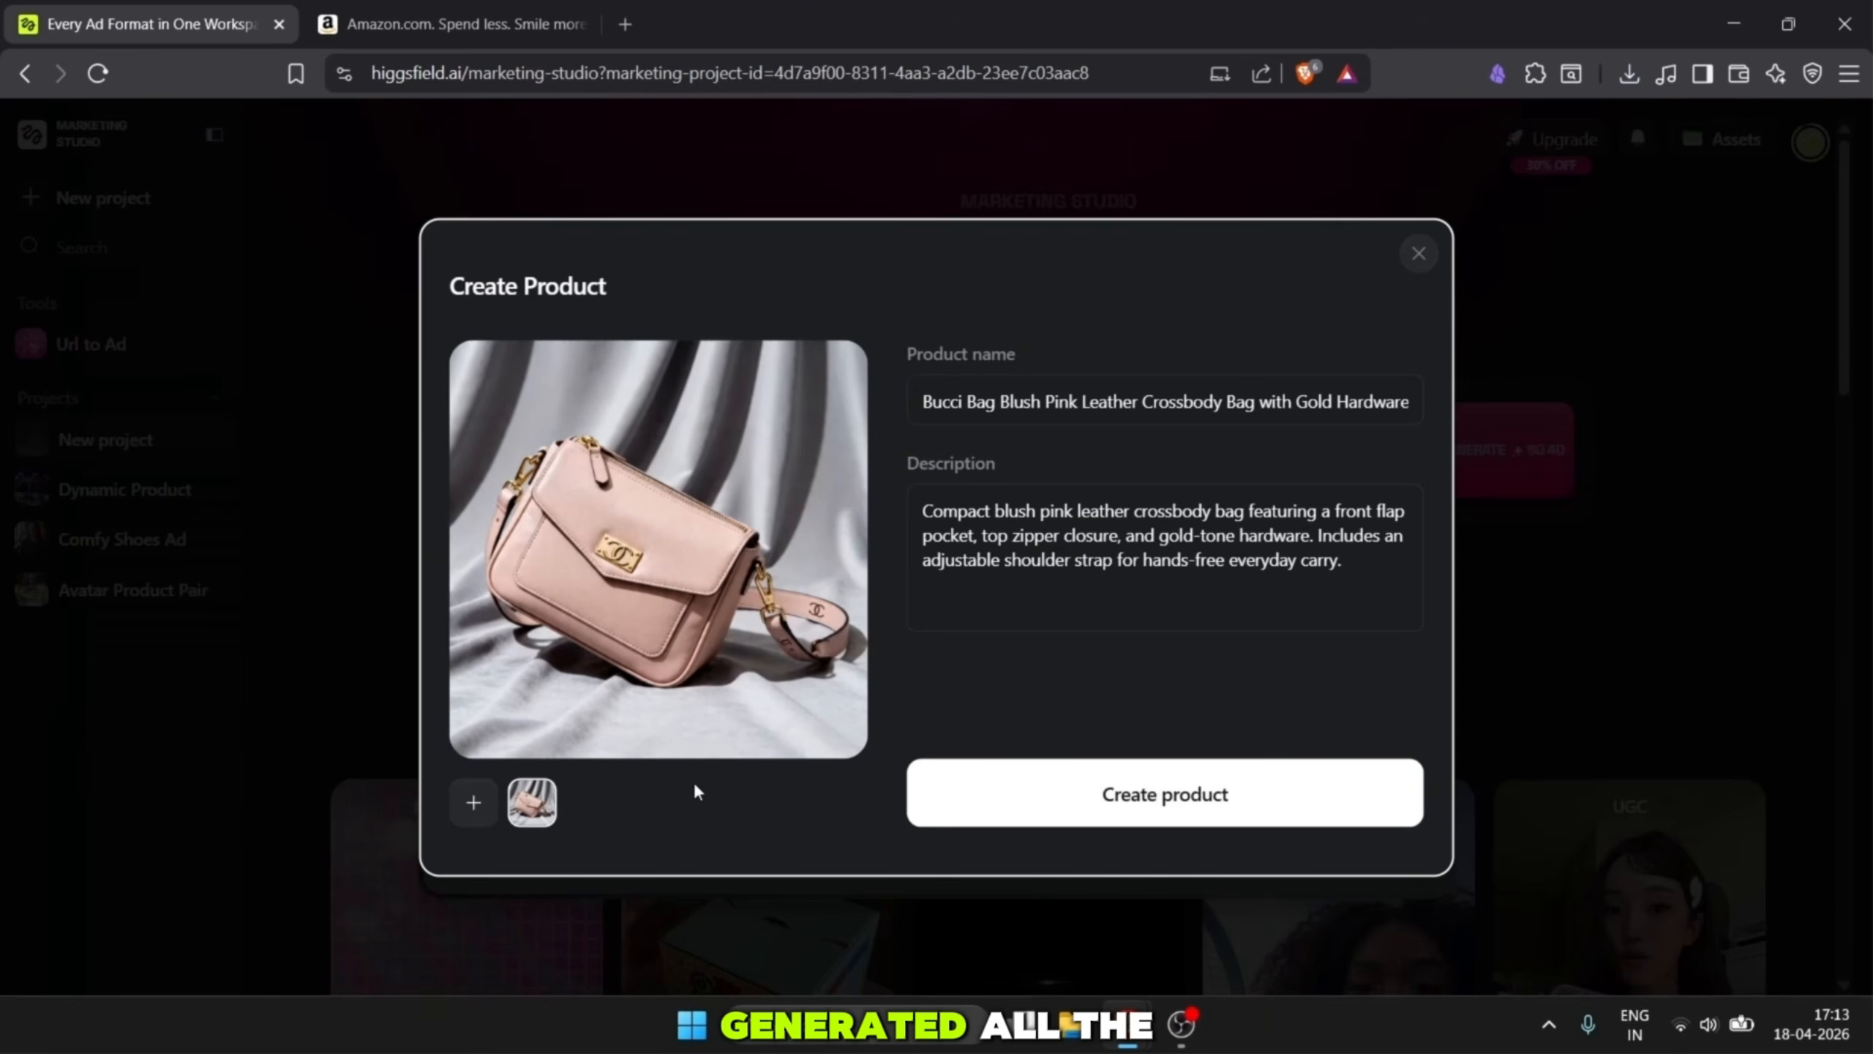
left_click(1136, 800)
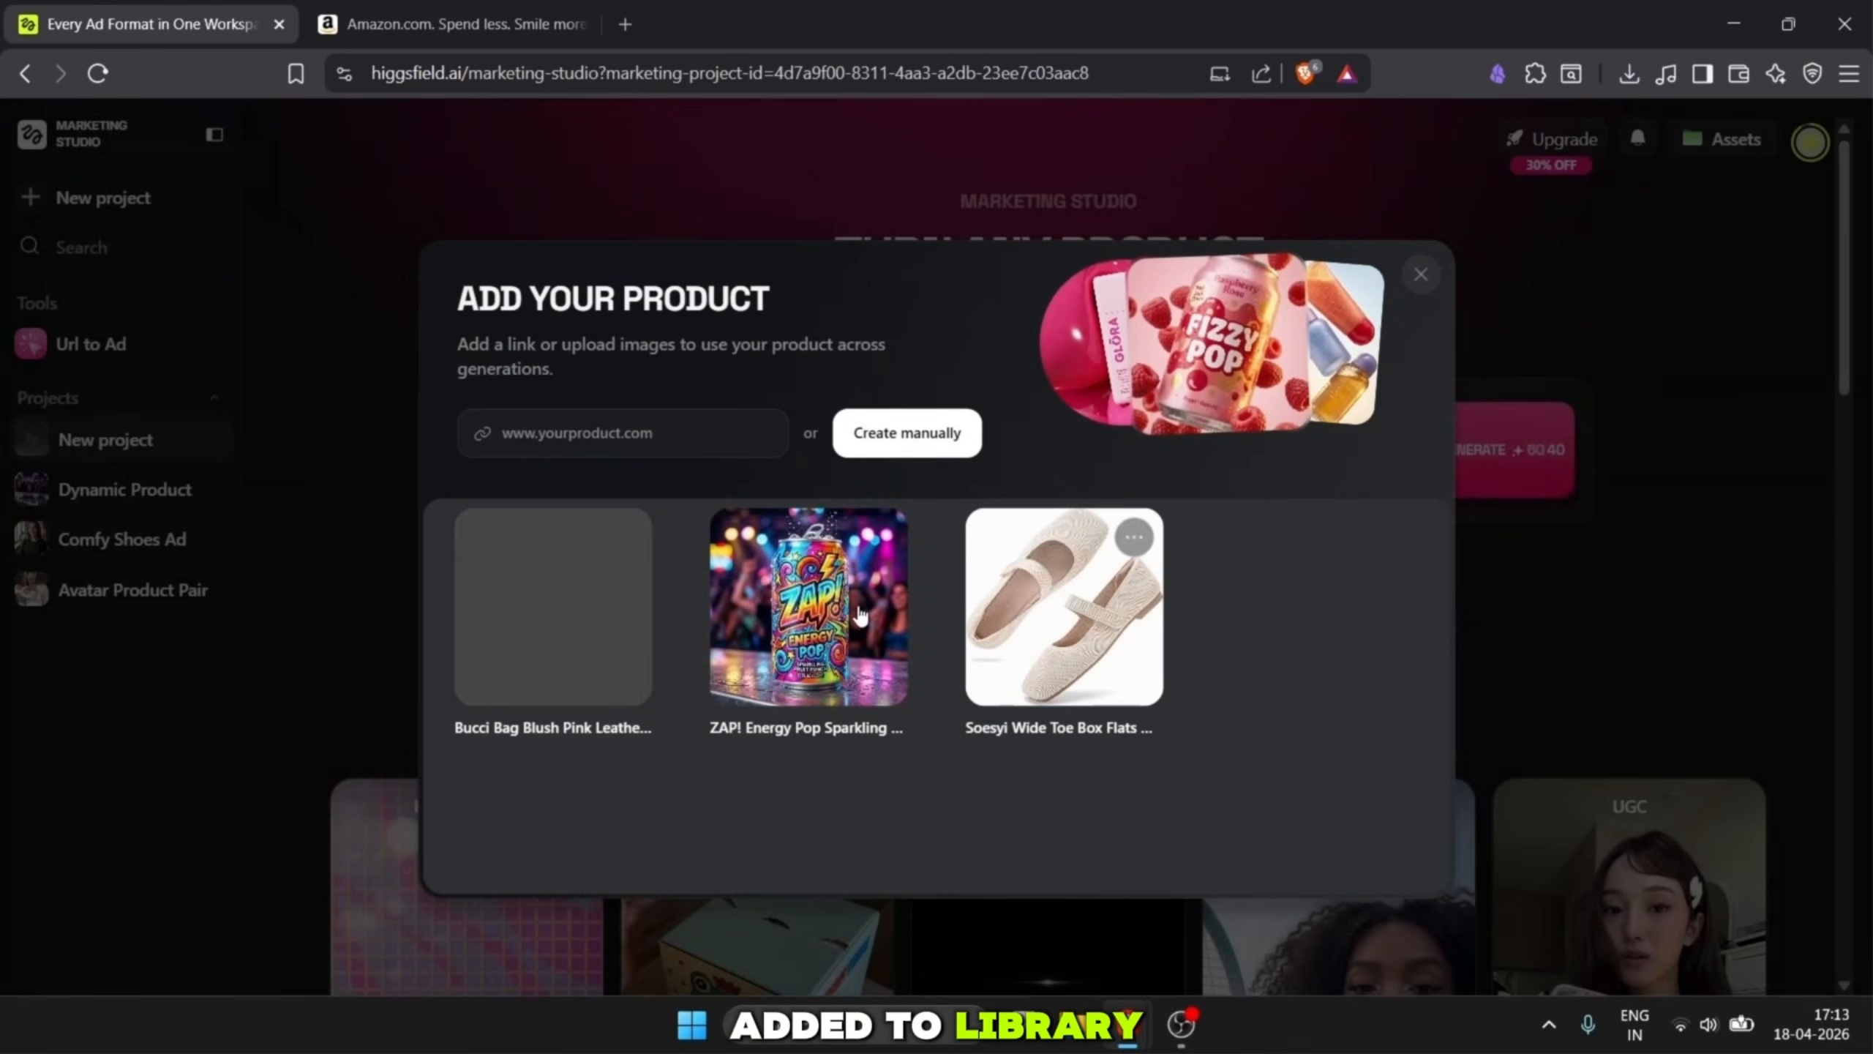
left_click(560, 640)
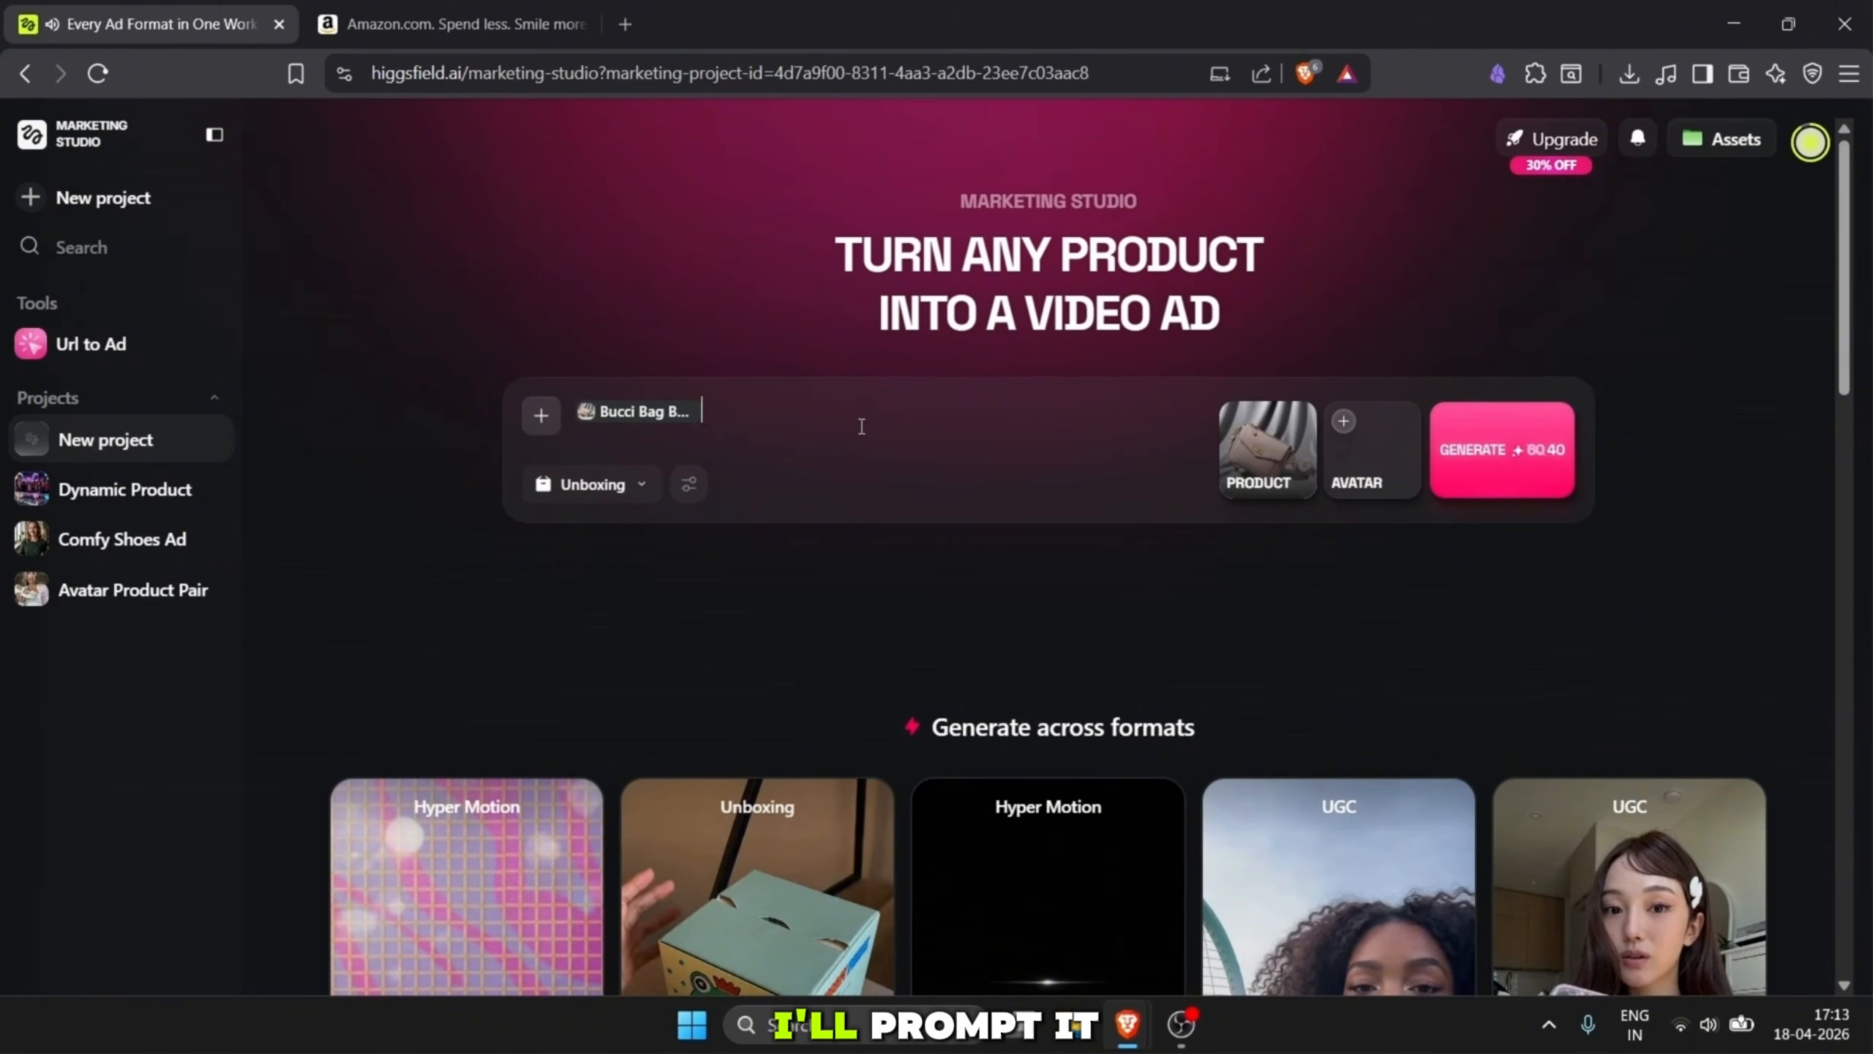
type("an ASMR unboxing Ad of this bag")
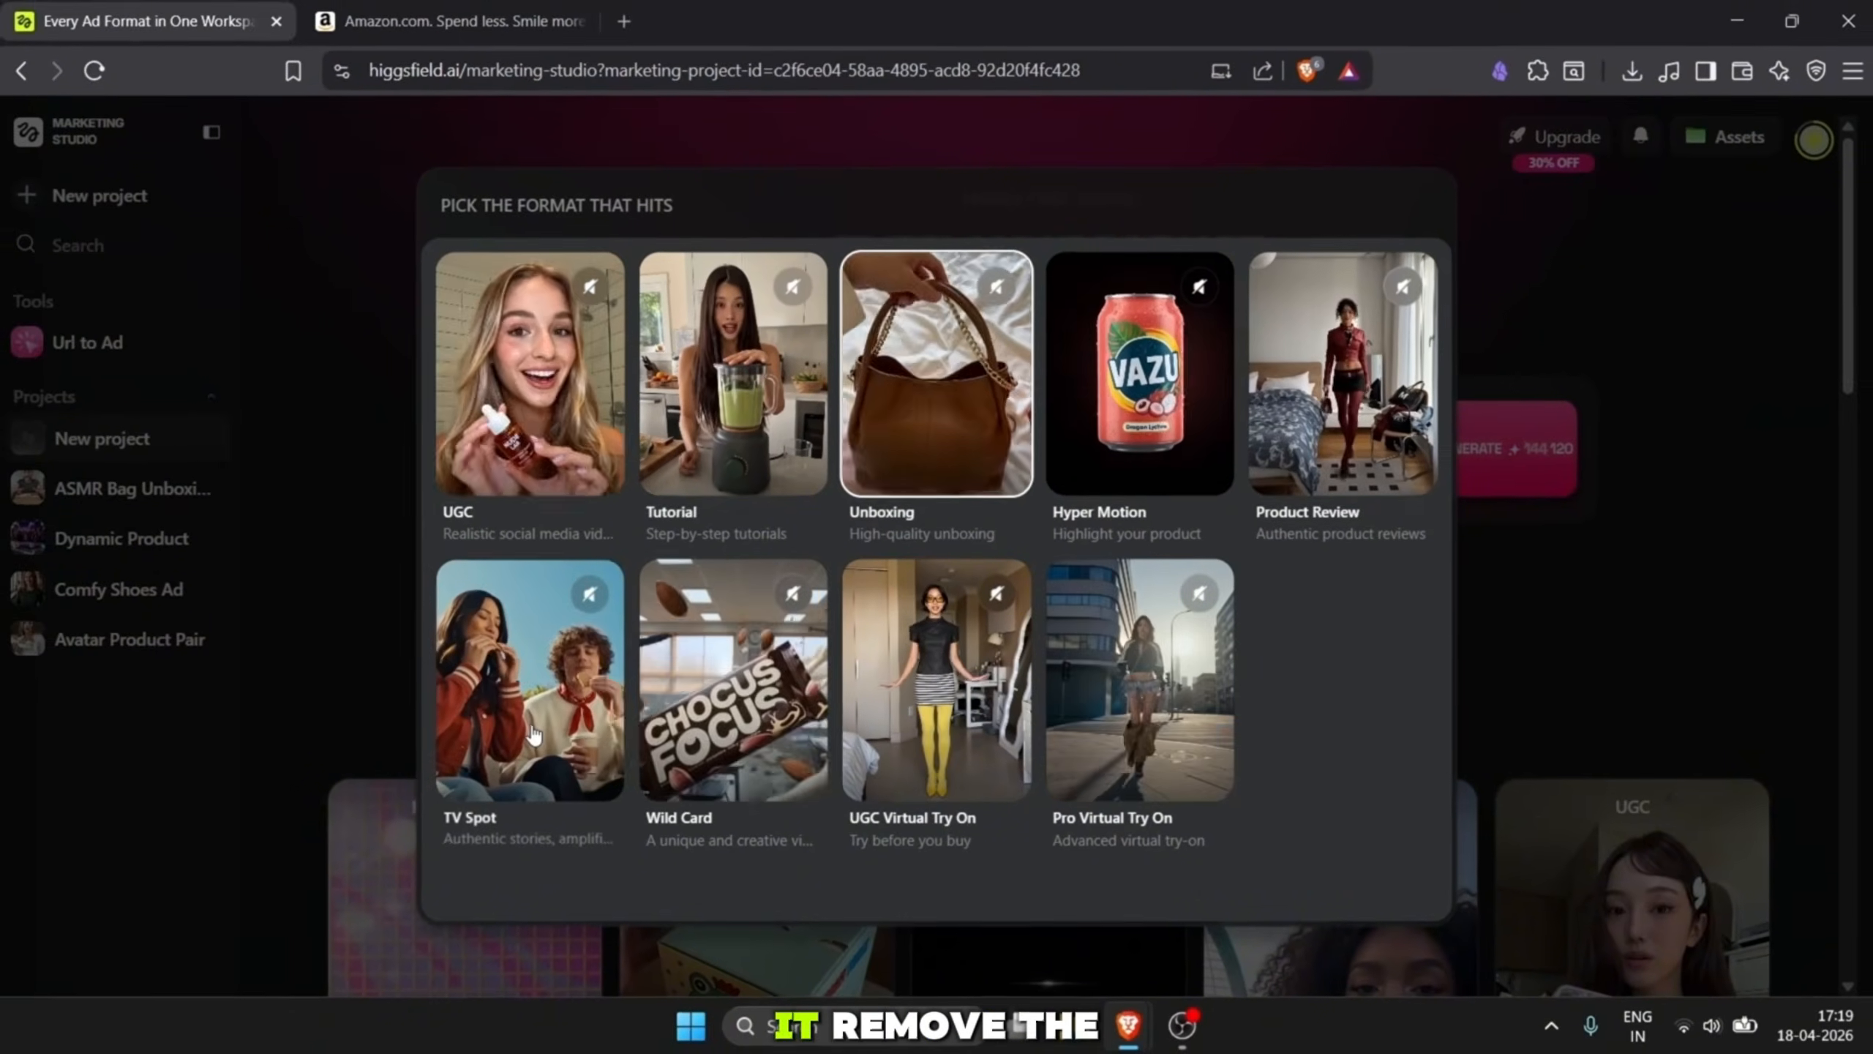
- Switch the ad format to TV Spot, use the Kellogg's Complete Bran product, and look at the available avatars
left_click(354, 756)
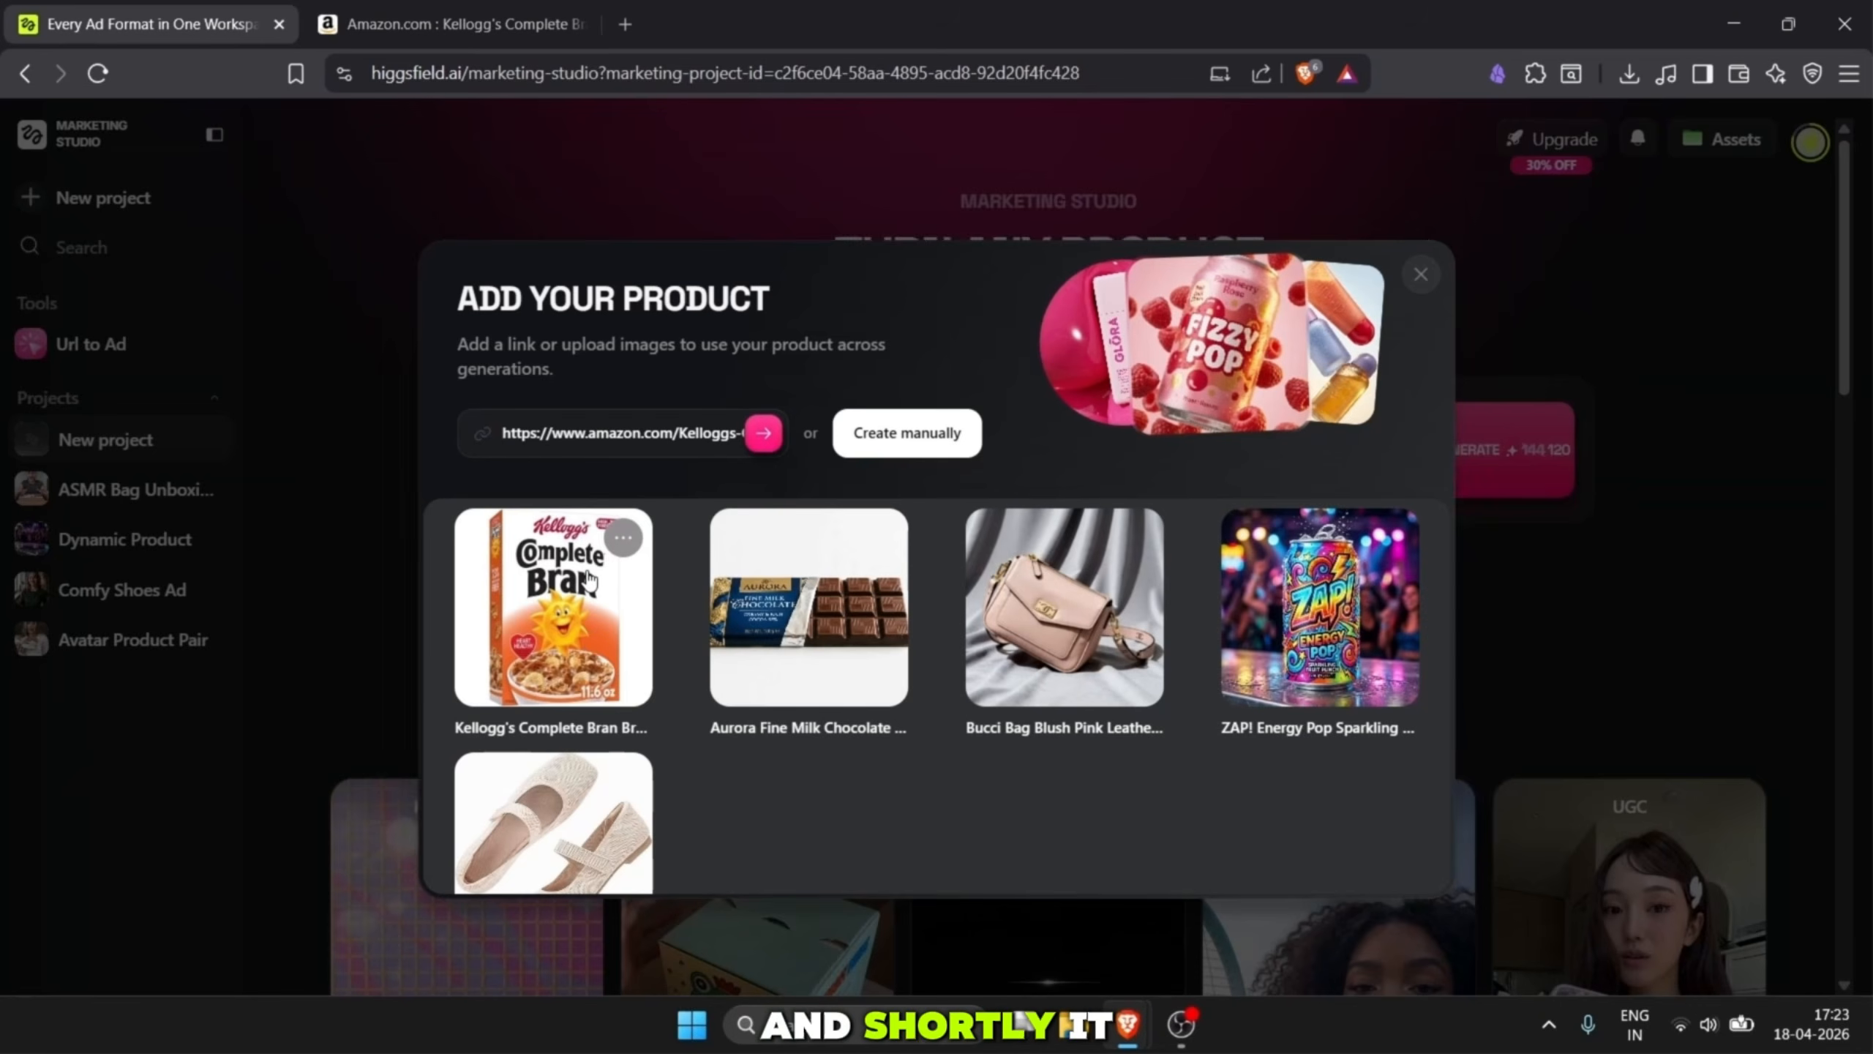
left_click(588, 581)
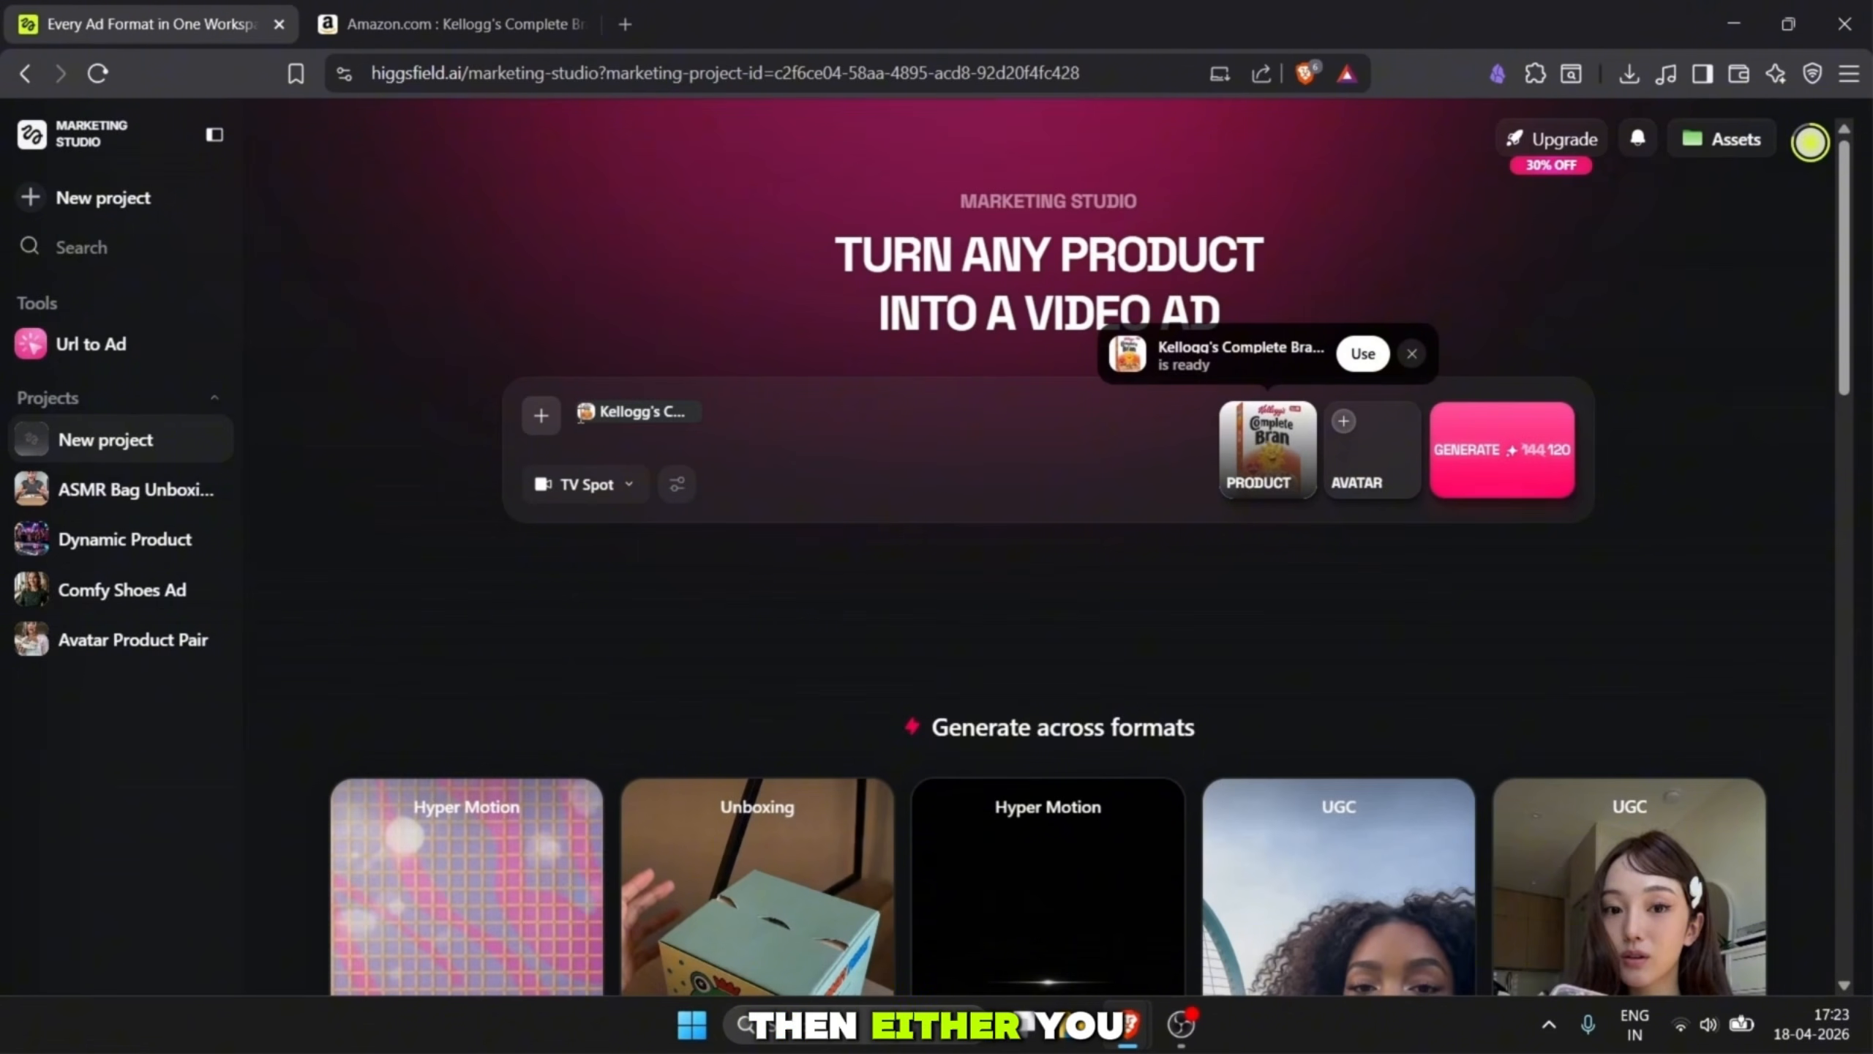
left_click(1366, 473)
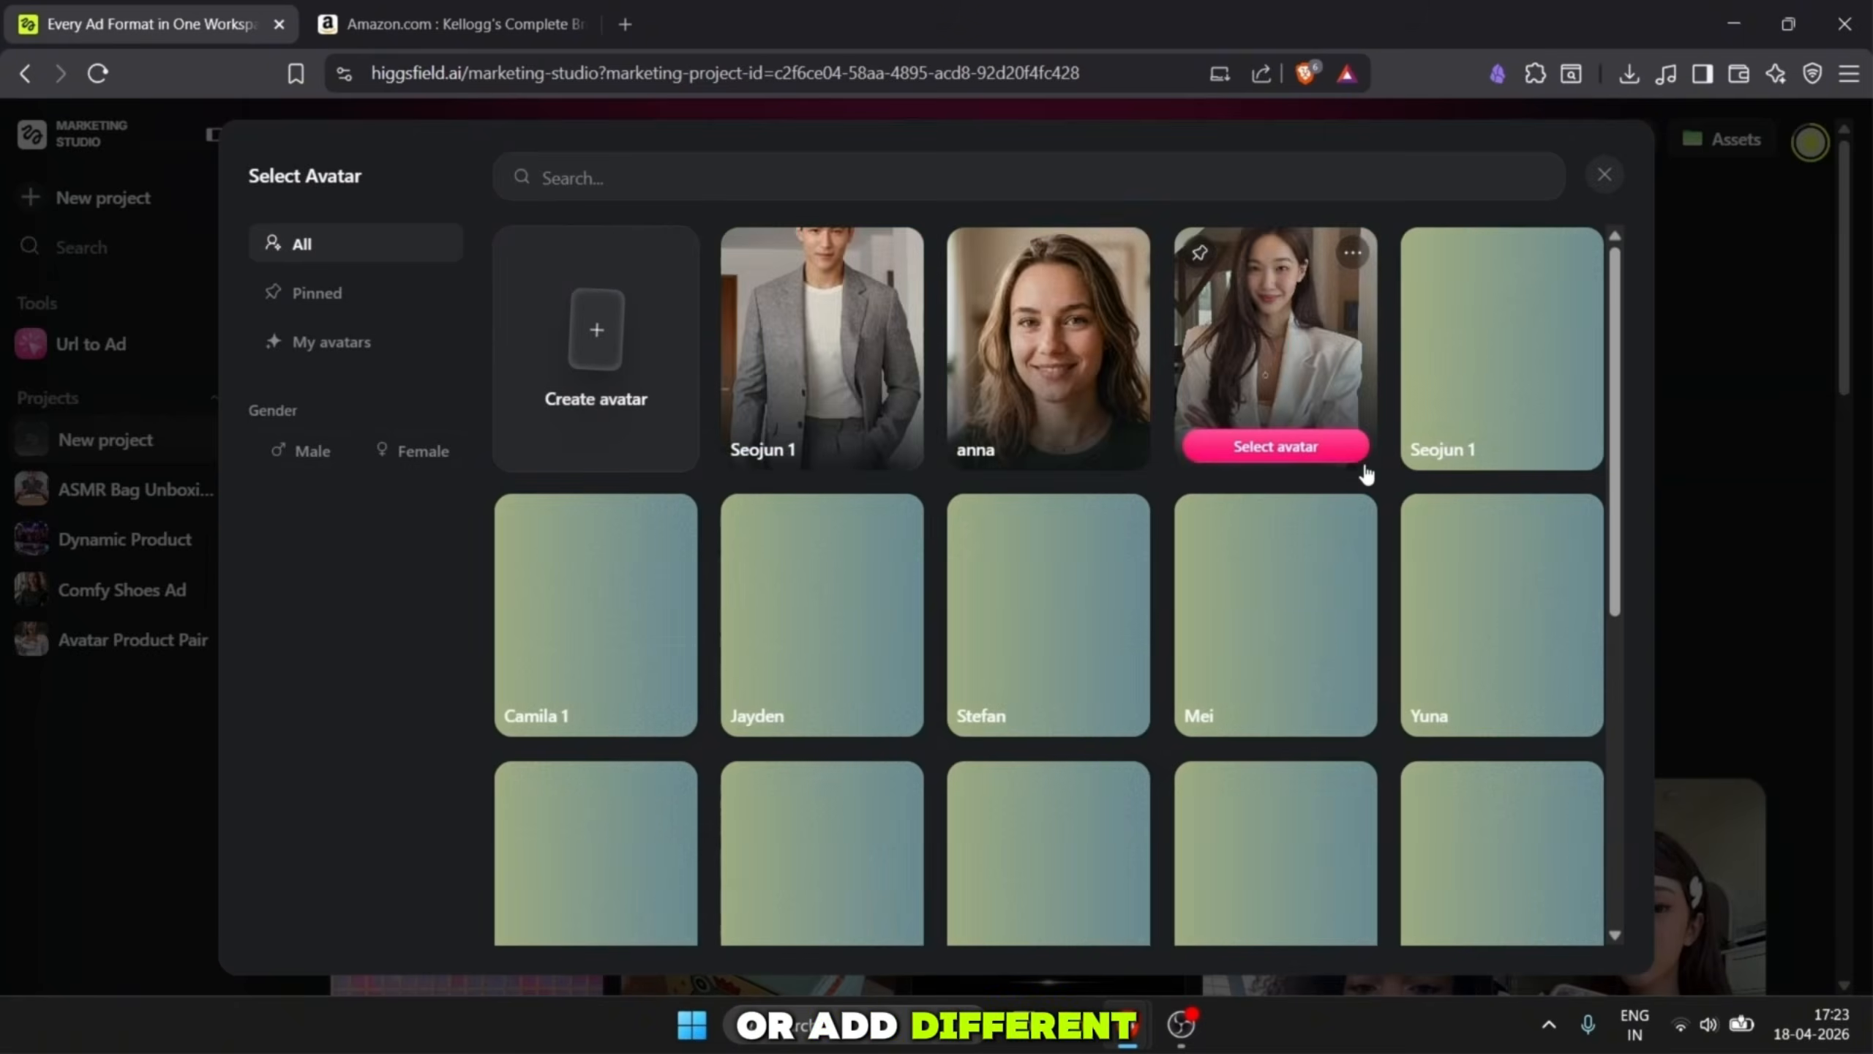
left_click(1604, 174)
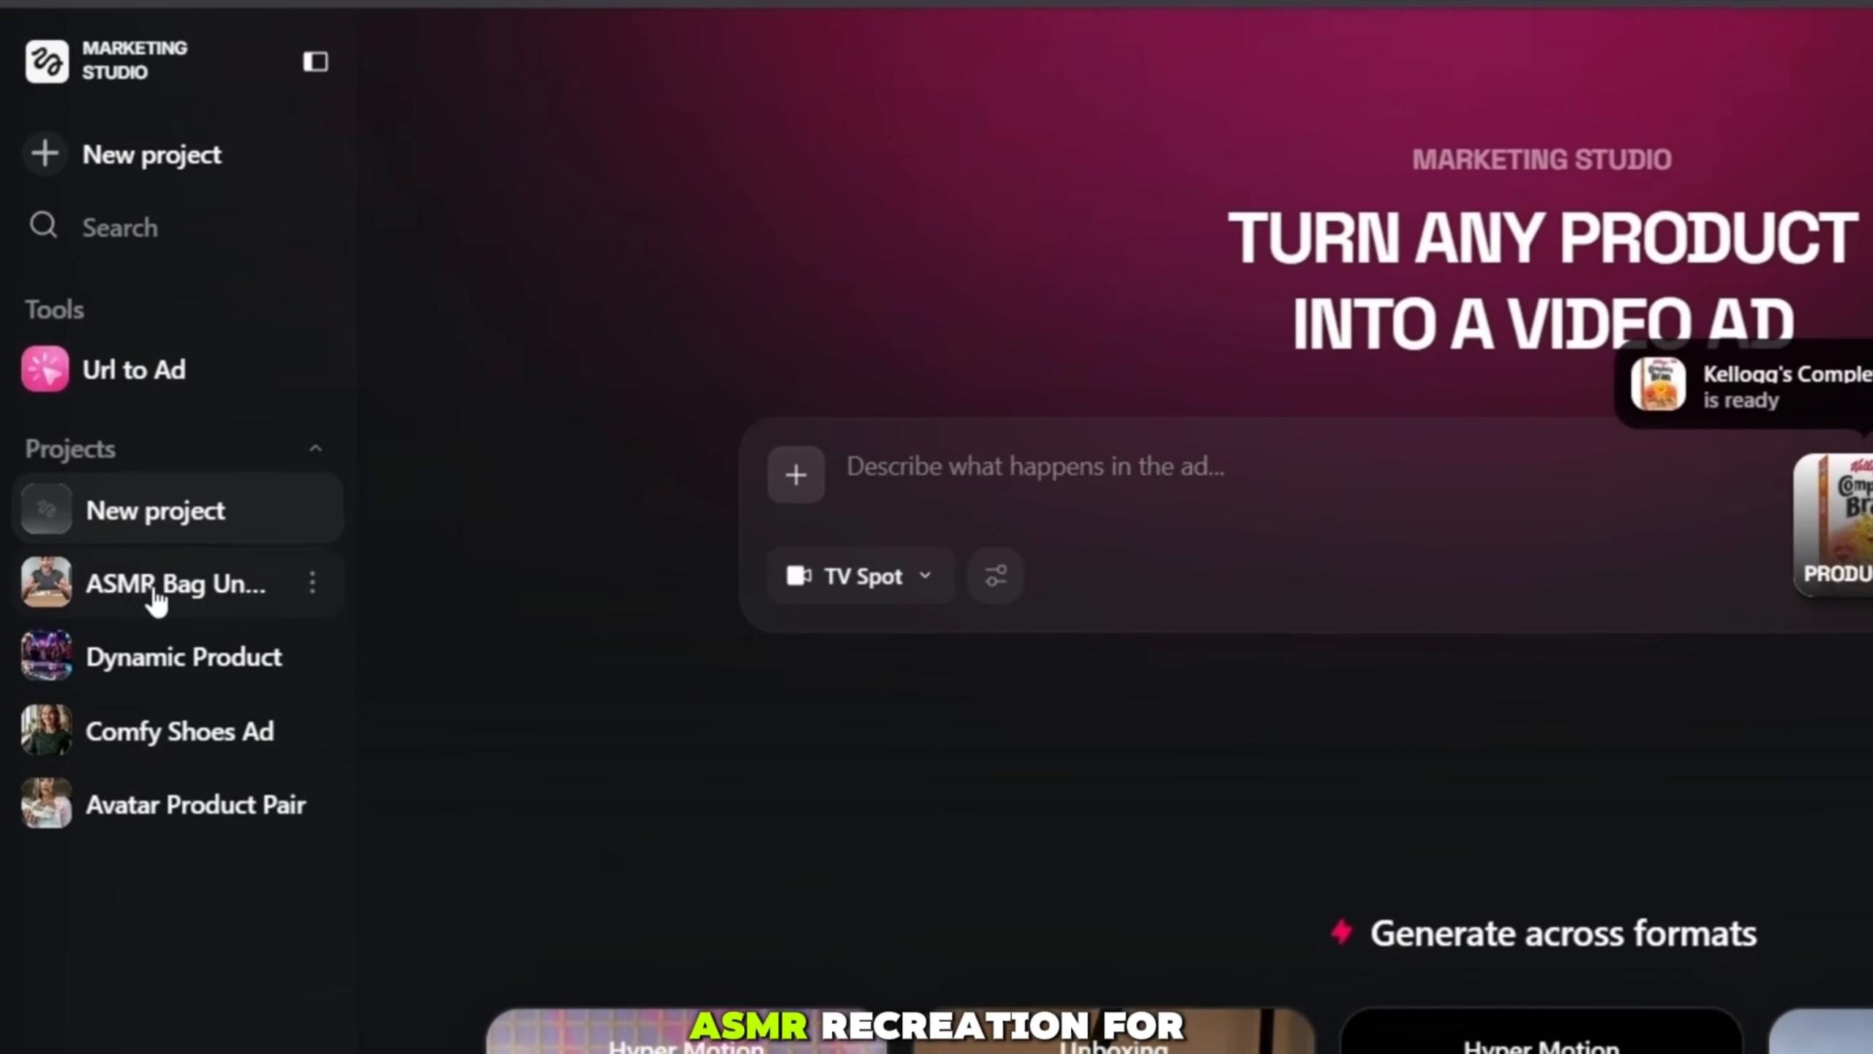
- In the ASMR Bag Unboxing project, add the Seojun 1 avatar and the uploaded portrait of the woman as a reference
left_click(103, 495)
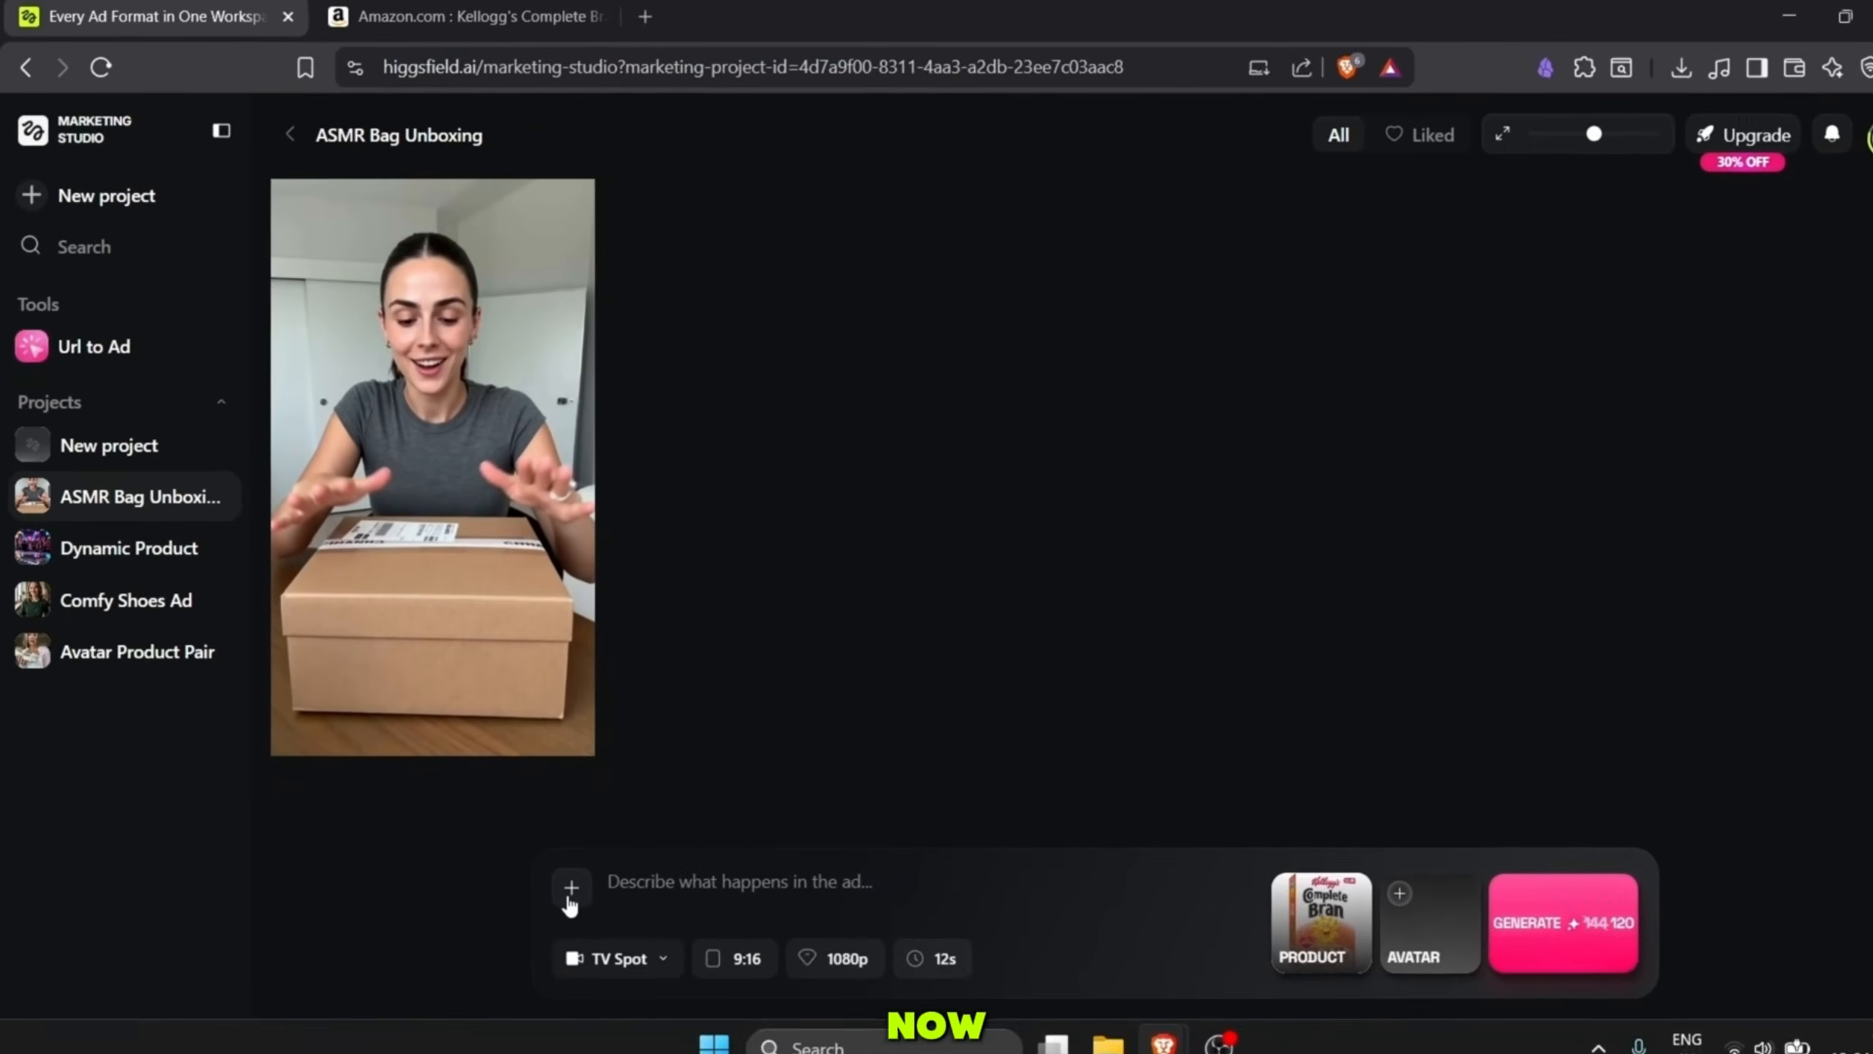
left_click(553, 868)
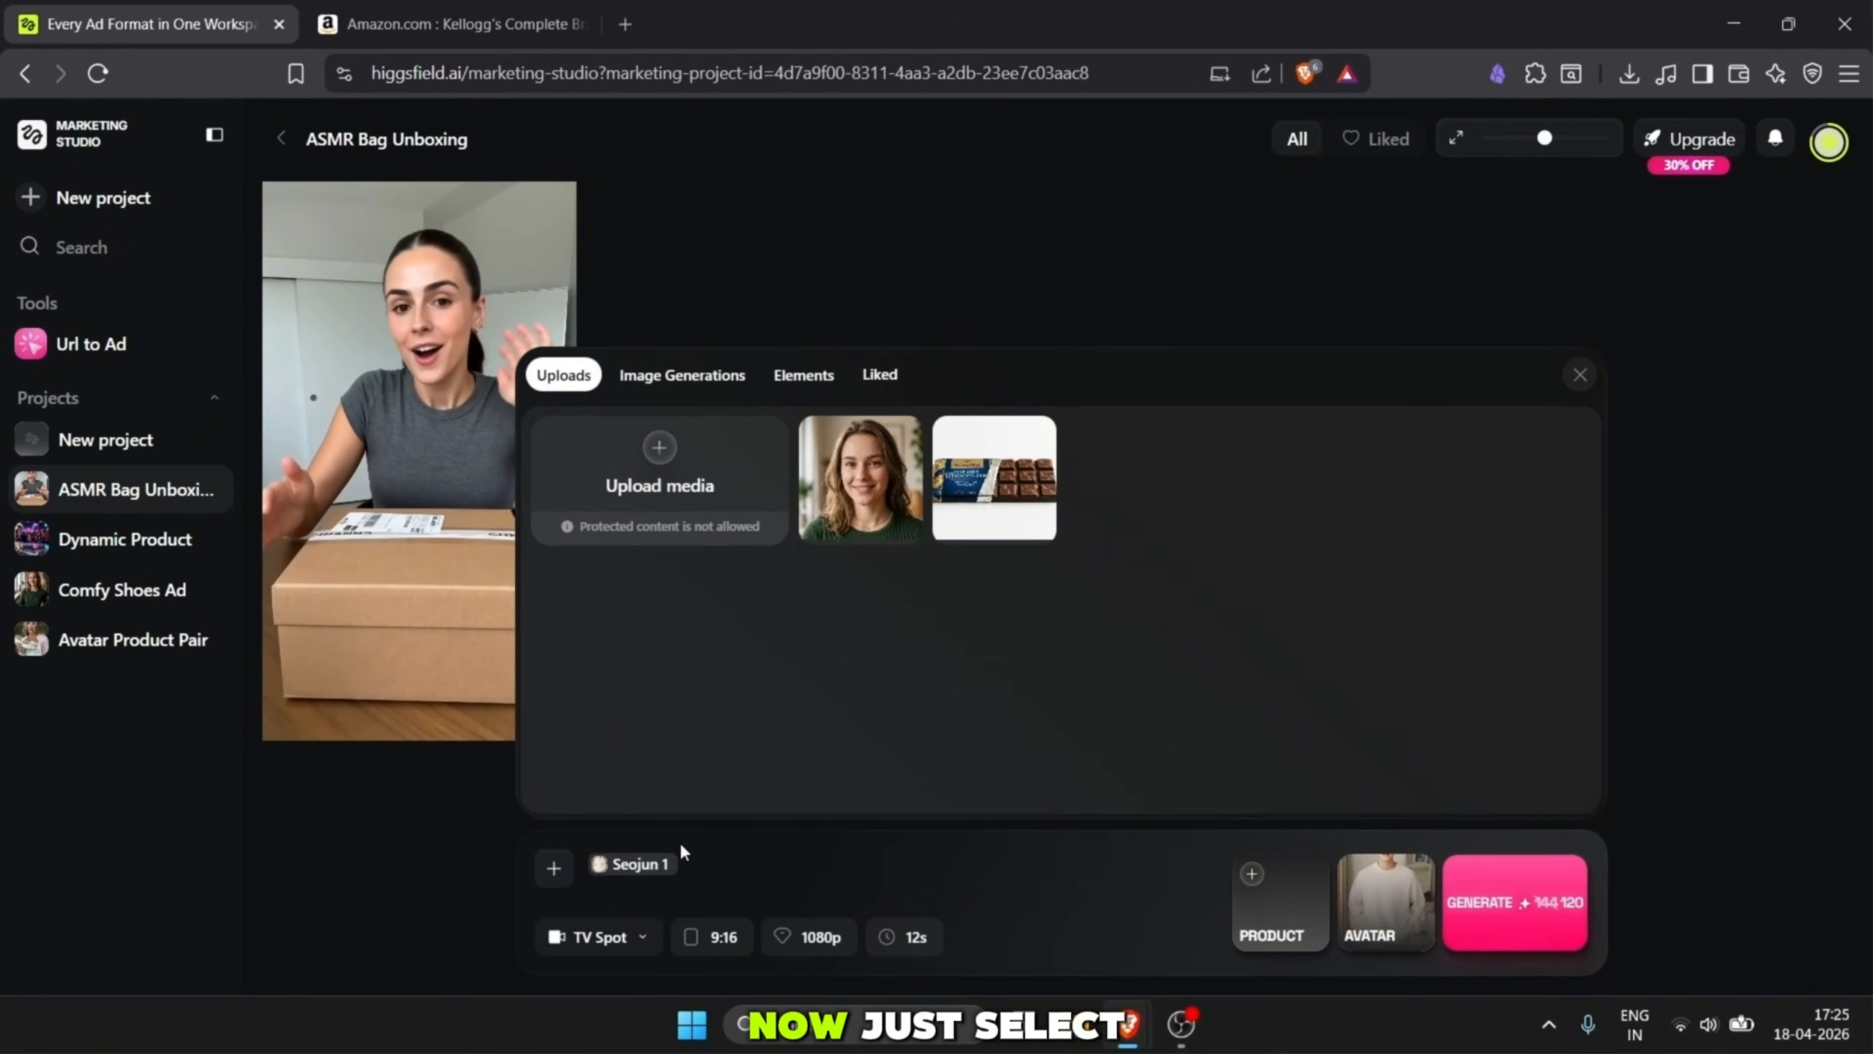
left_click(860, 466)
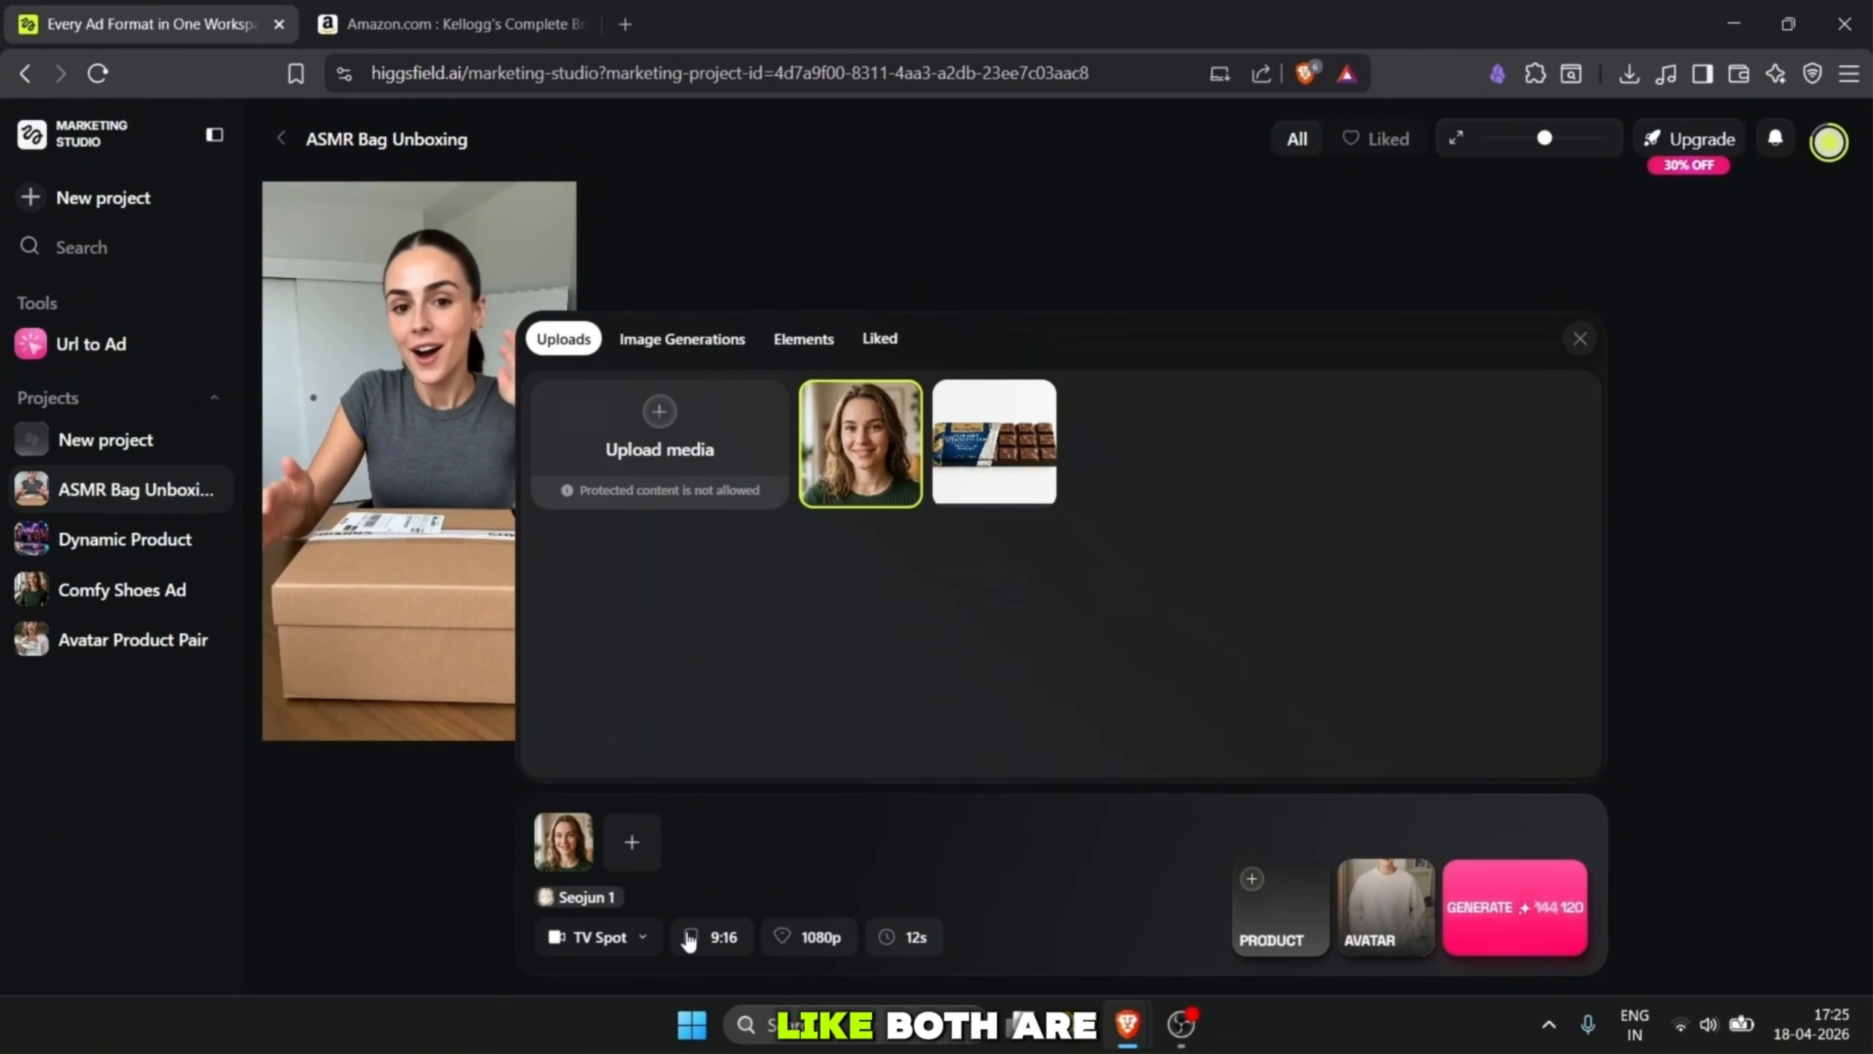
- Write the prompt "these both are siting on the table and eating the ceralac", insert the Kellogg's product, and add "and making jokes around"
left_click(635, 898)
type("these both are siting on the table and eating the ceralac")
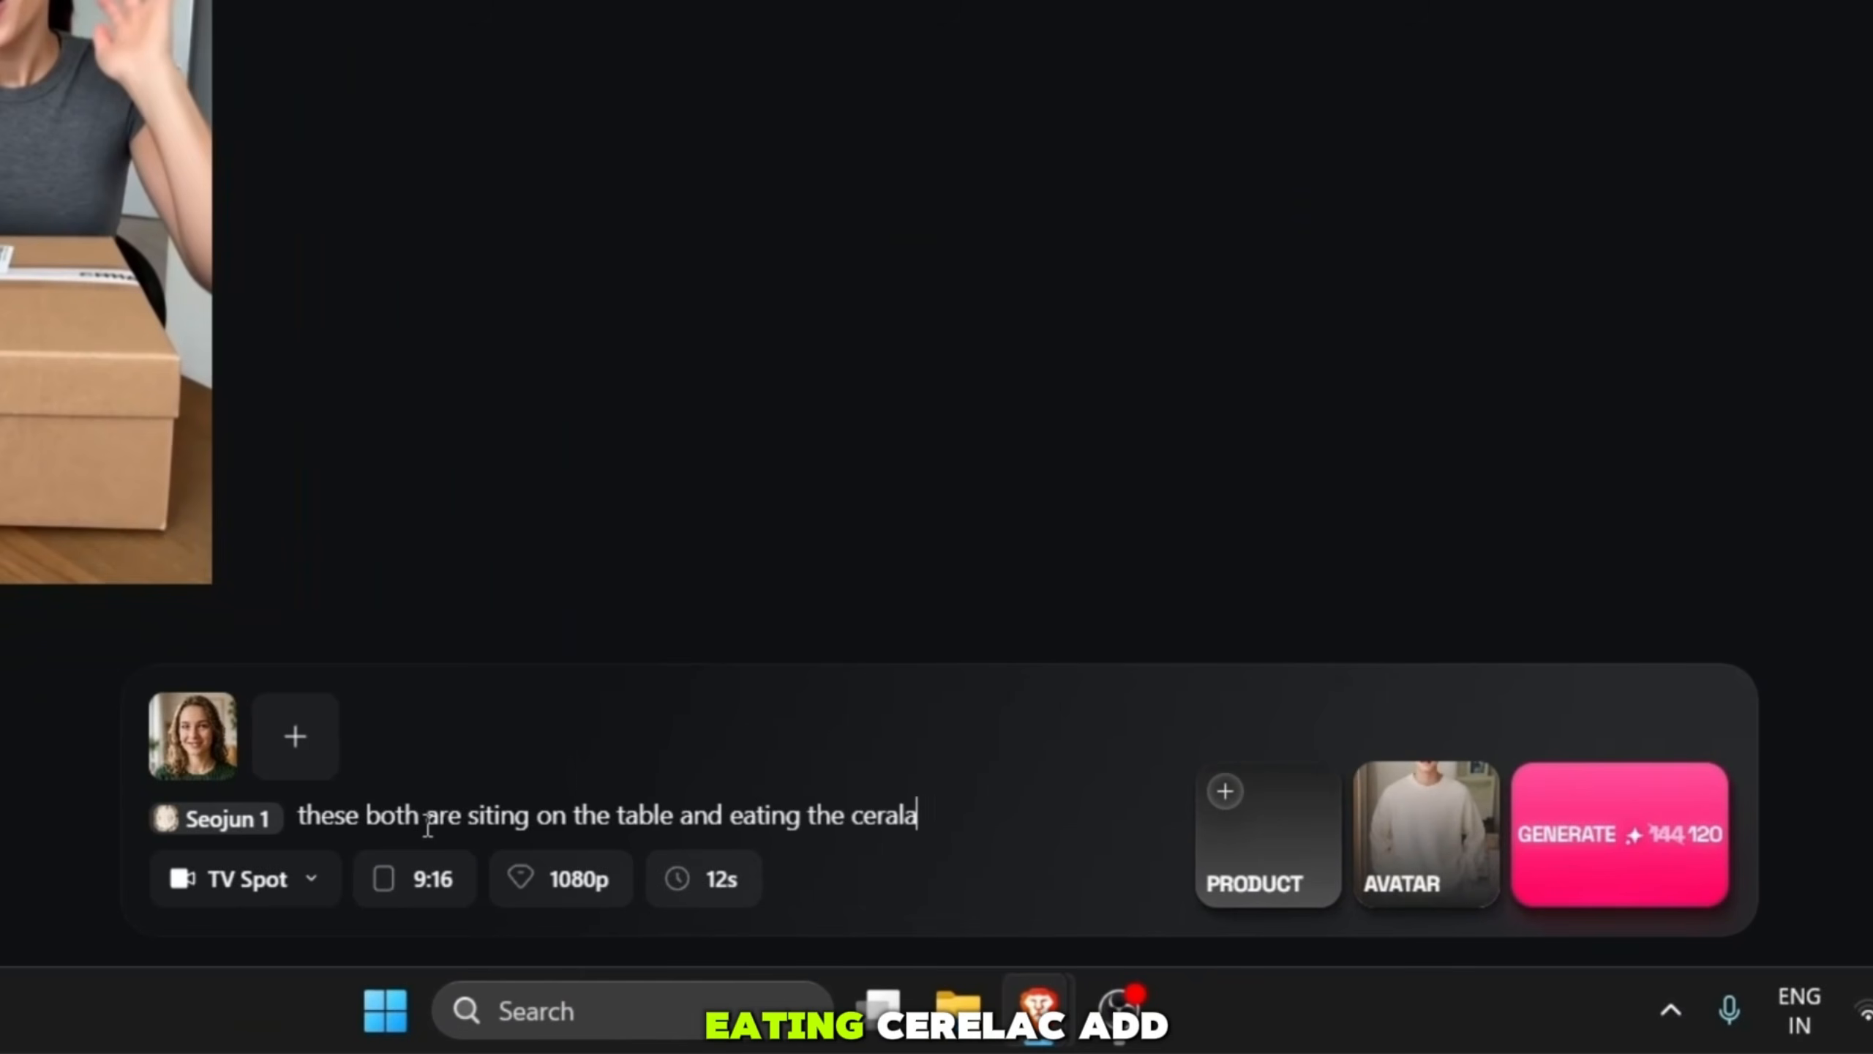
left_click(1318, 839)
left_click(376, 208)
type("and making jokes around")
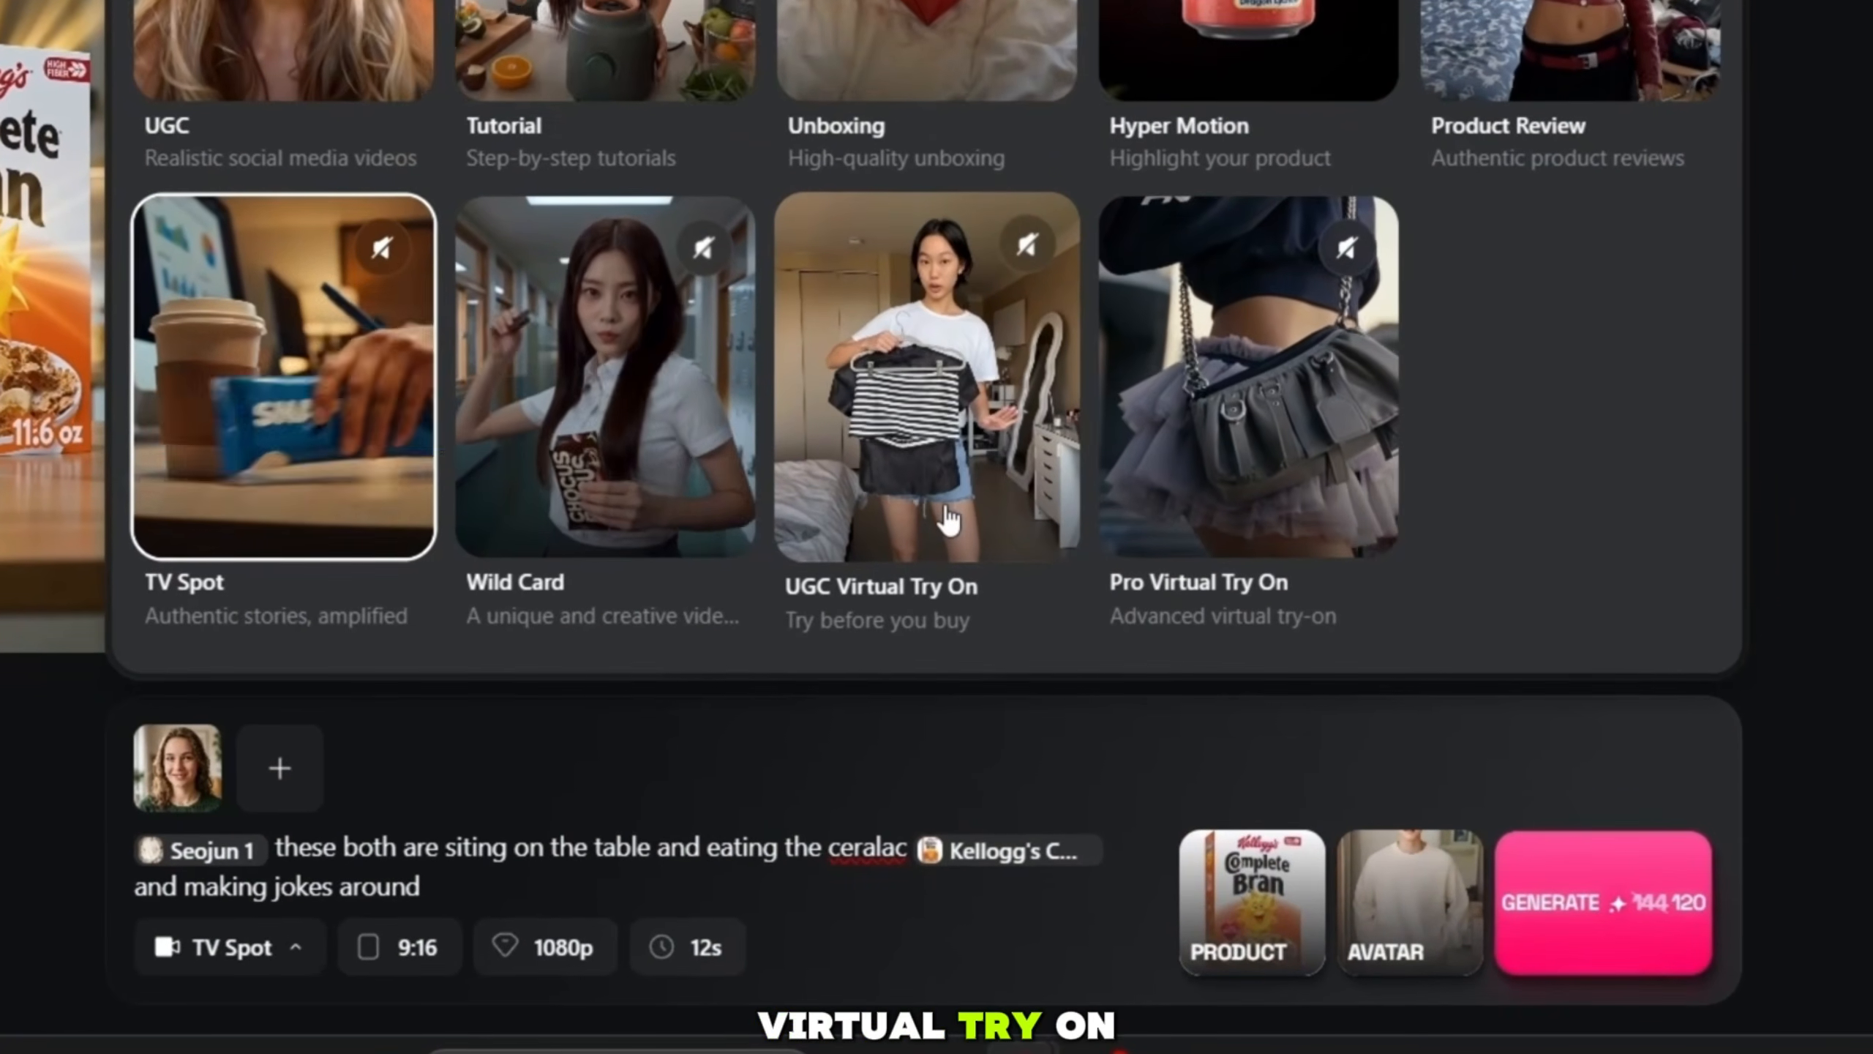
- Switch the ad format to UGC Virtual Try On and remove the previous contents from the prompt
left_click(1073, 496)
left_click(213, 734)
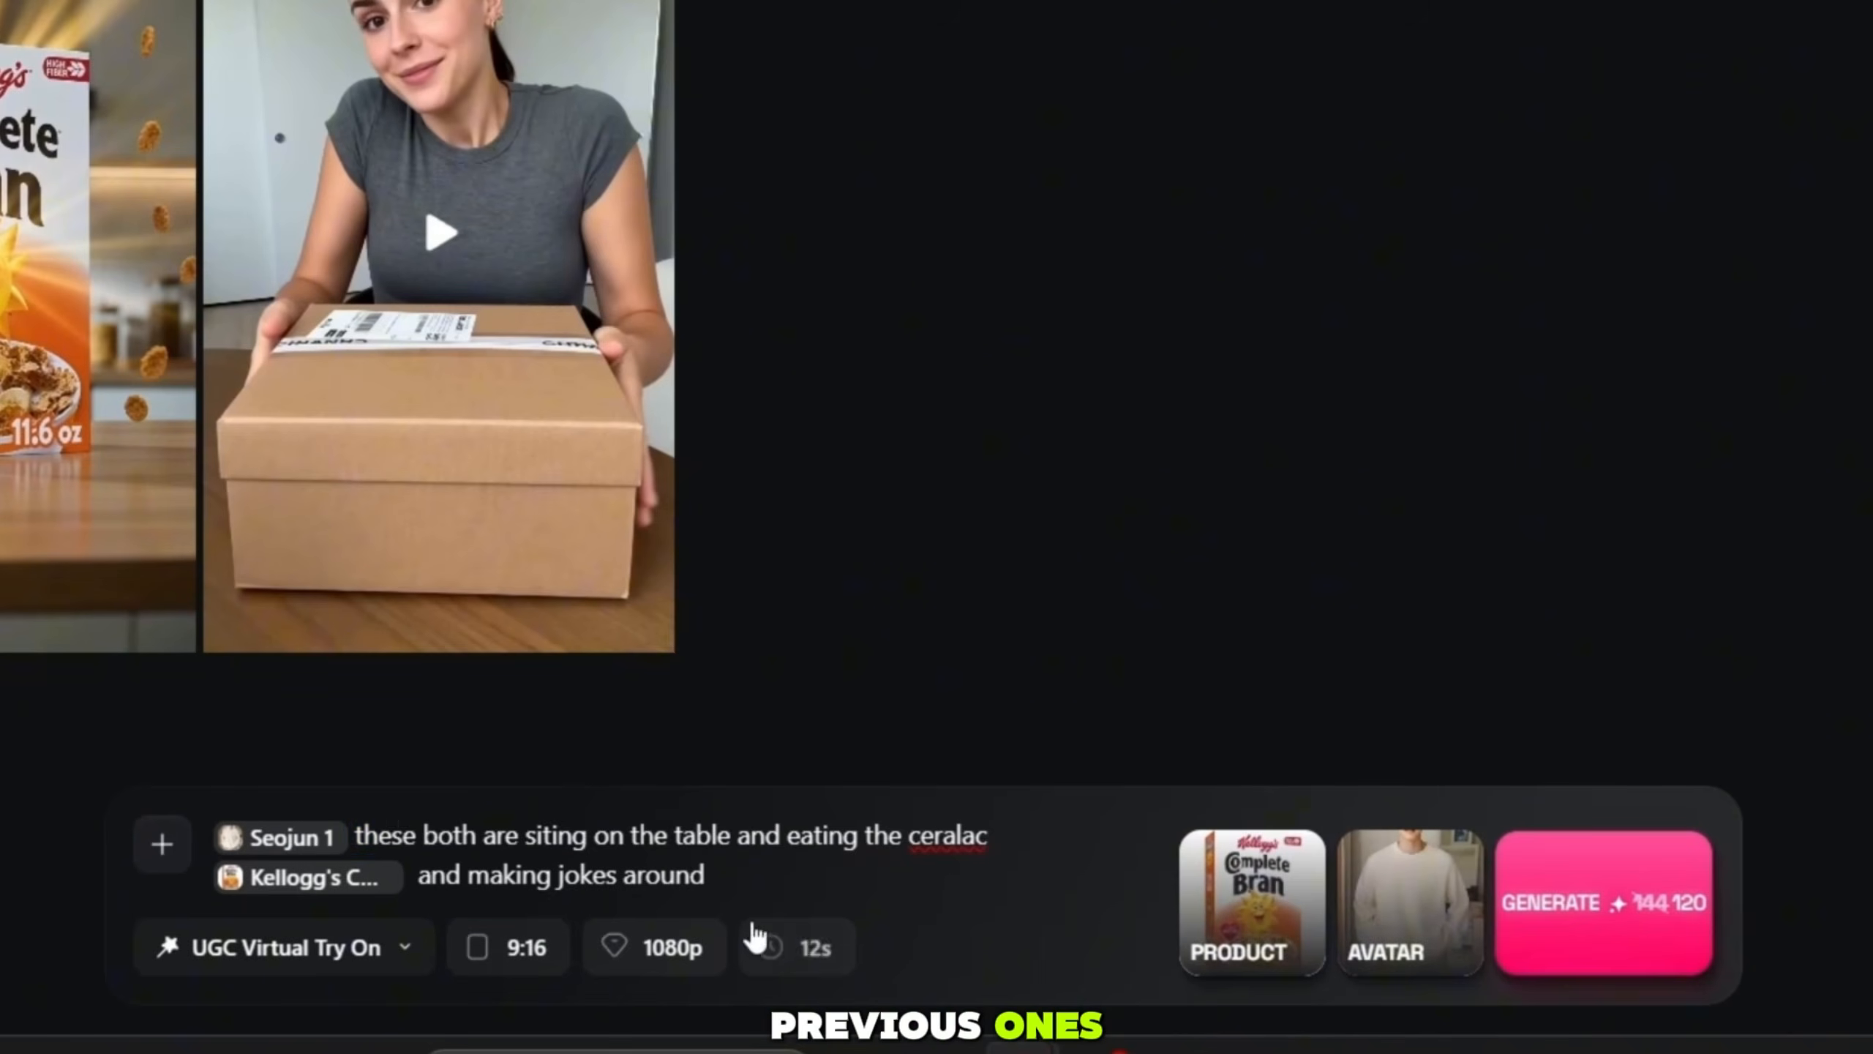
key("BackSpace")
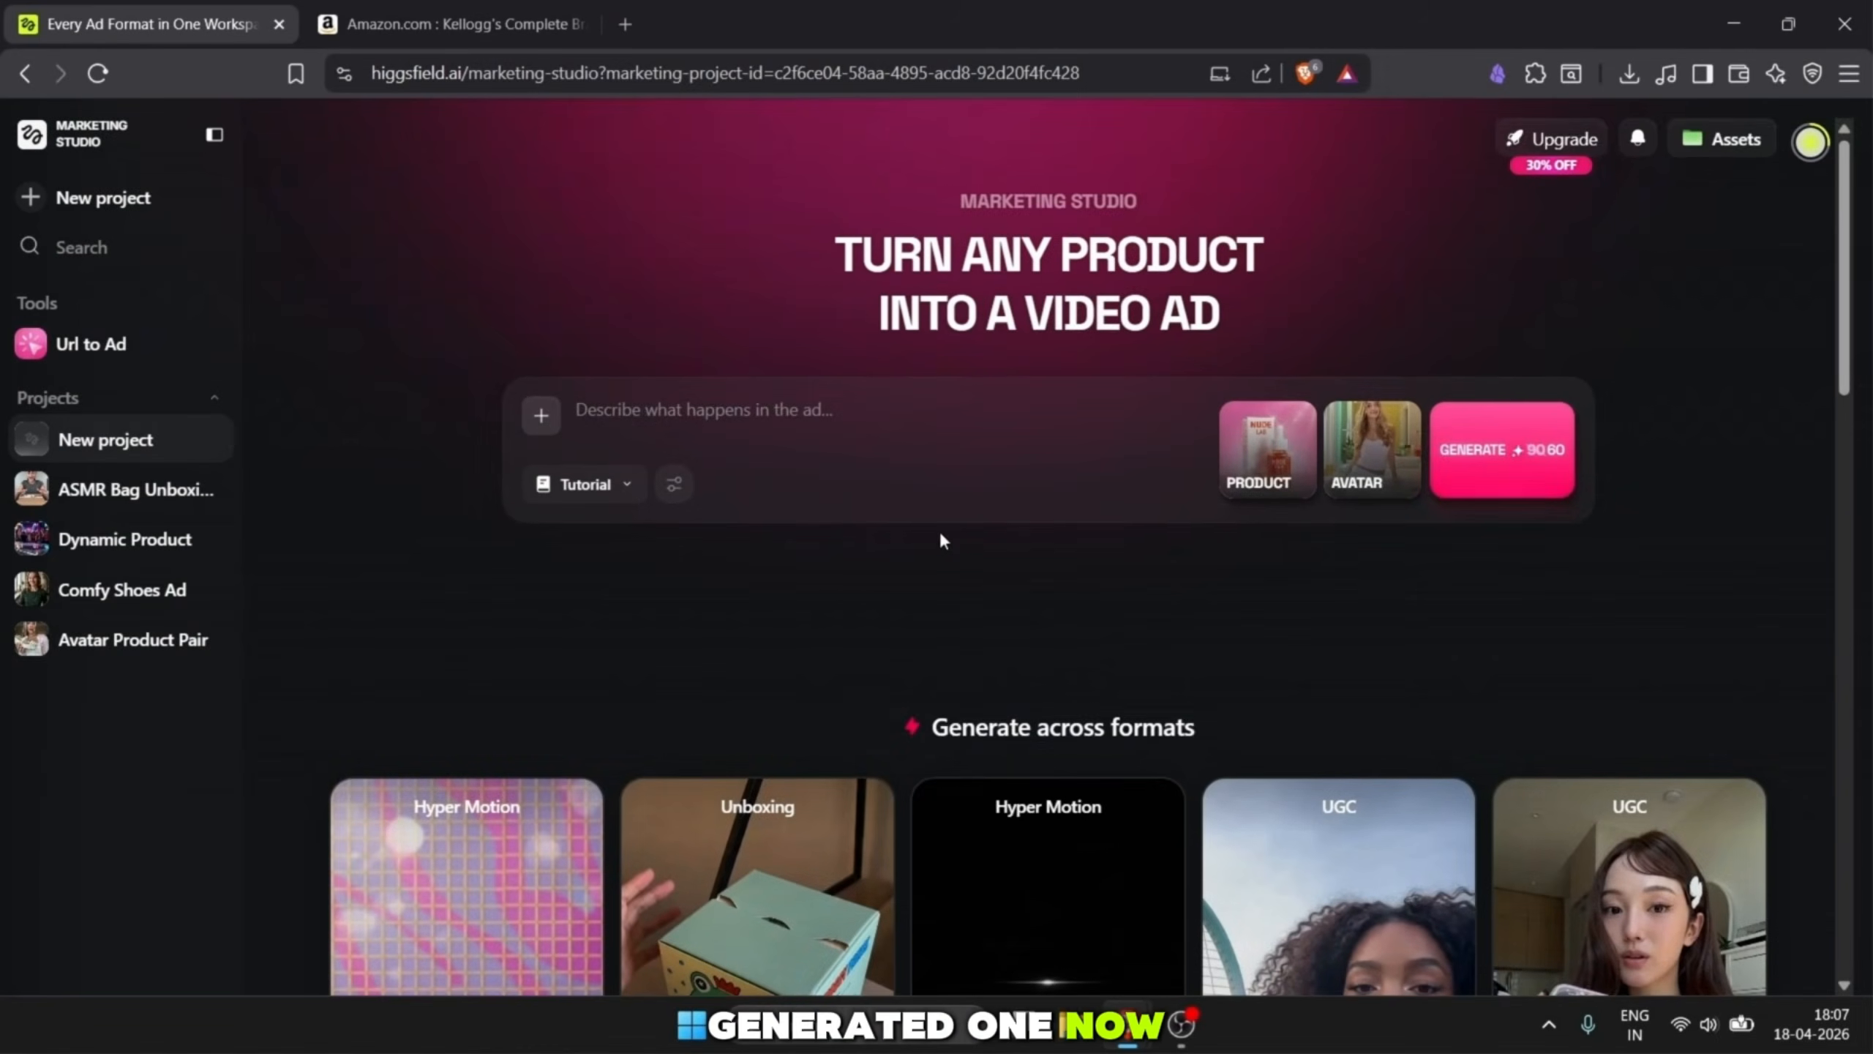
- Recreate the Tutorial sample with the blonde woman from the format gallery and read through its Nude lab prompt
scroll(808, 594, "down", 8)
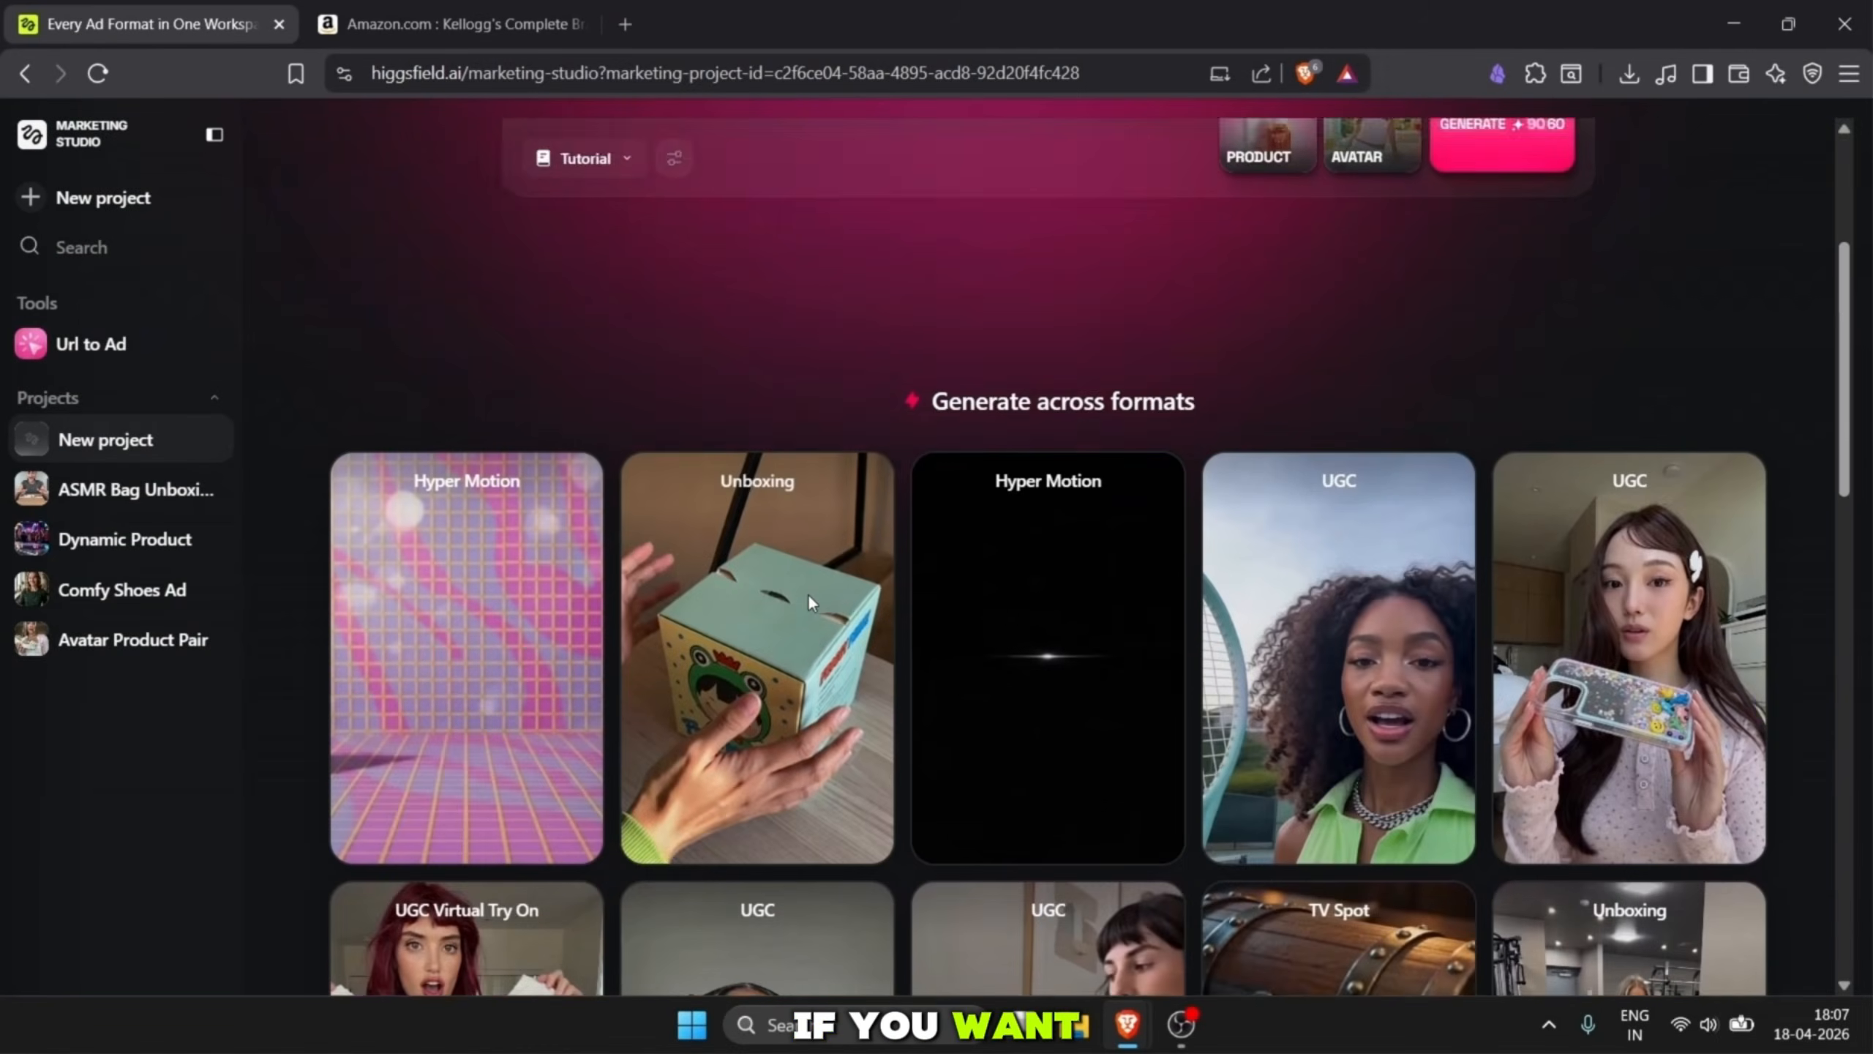
scroll(843, 591, "down", 5)
scroll(407, 669, "down", 2)
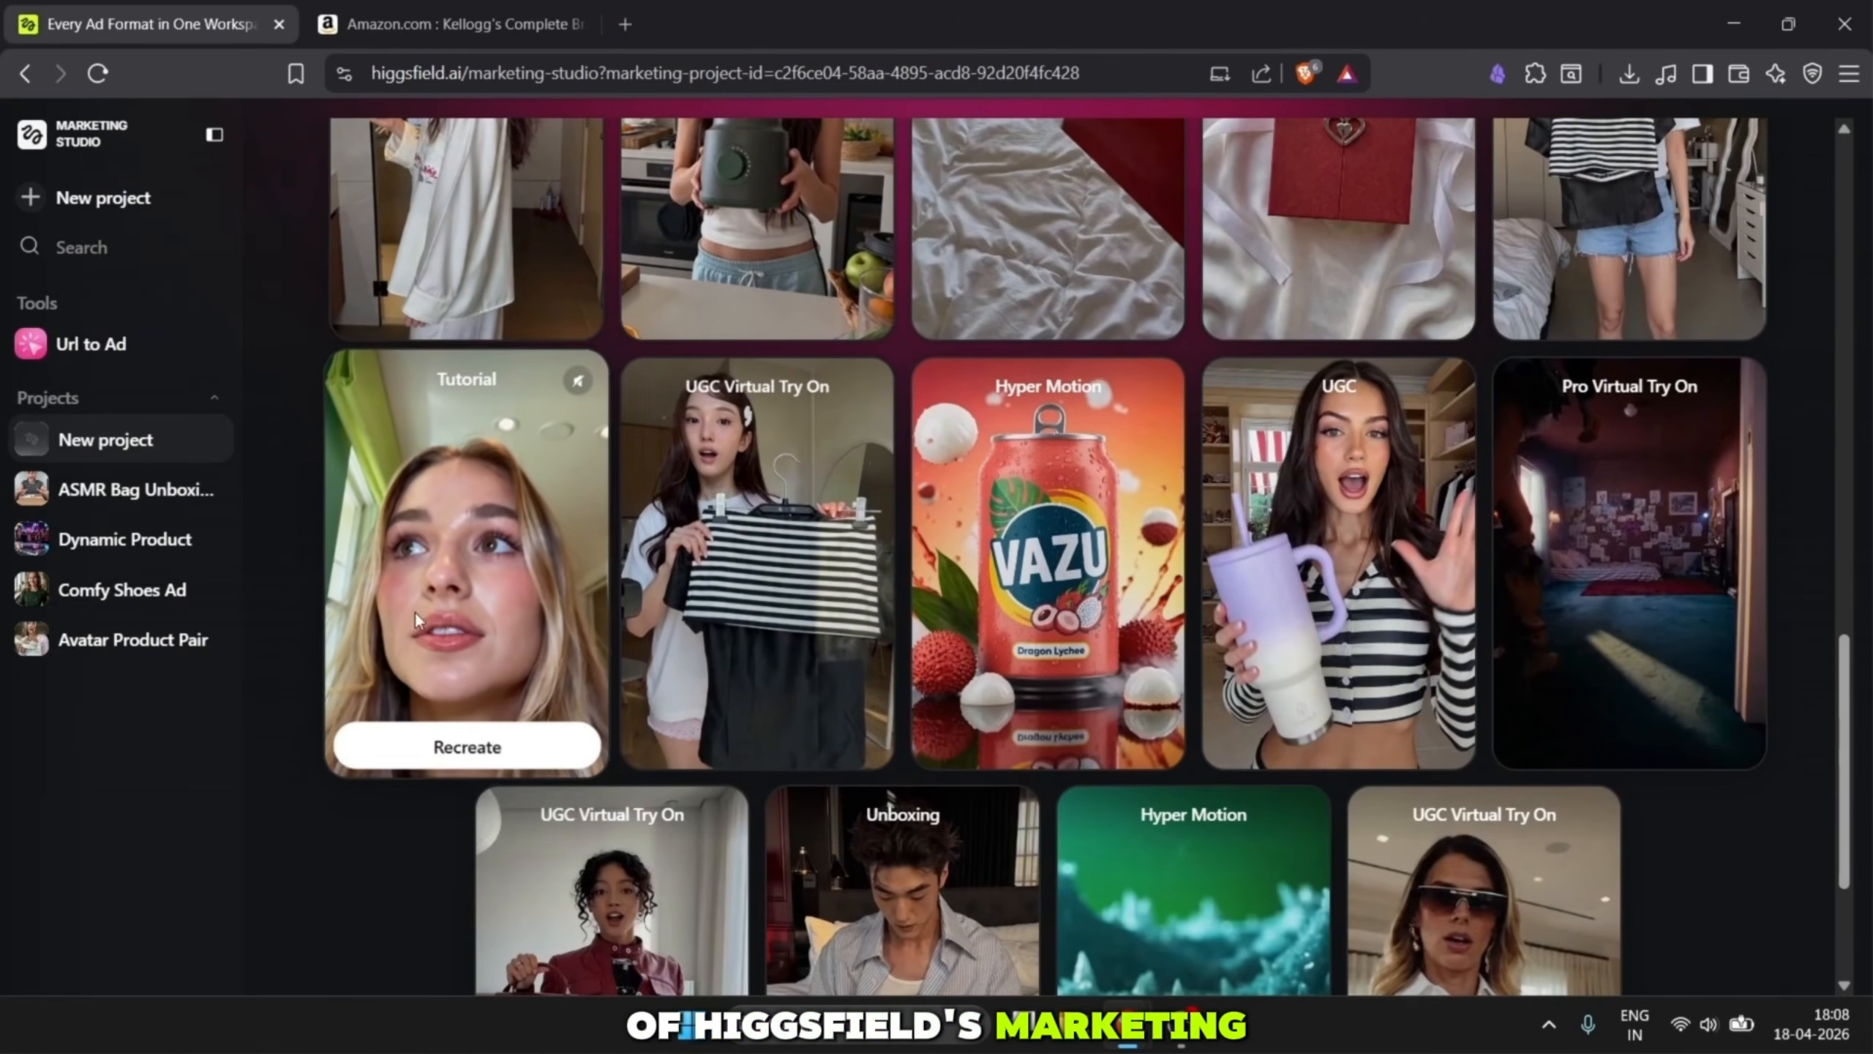
left_click(467, 765)
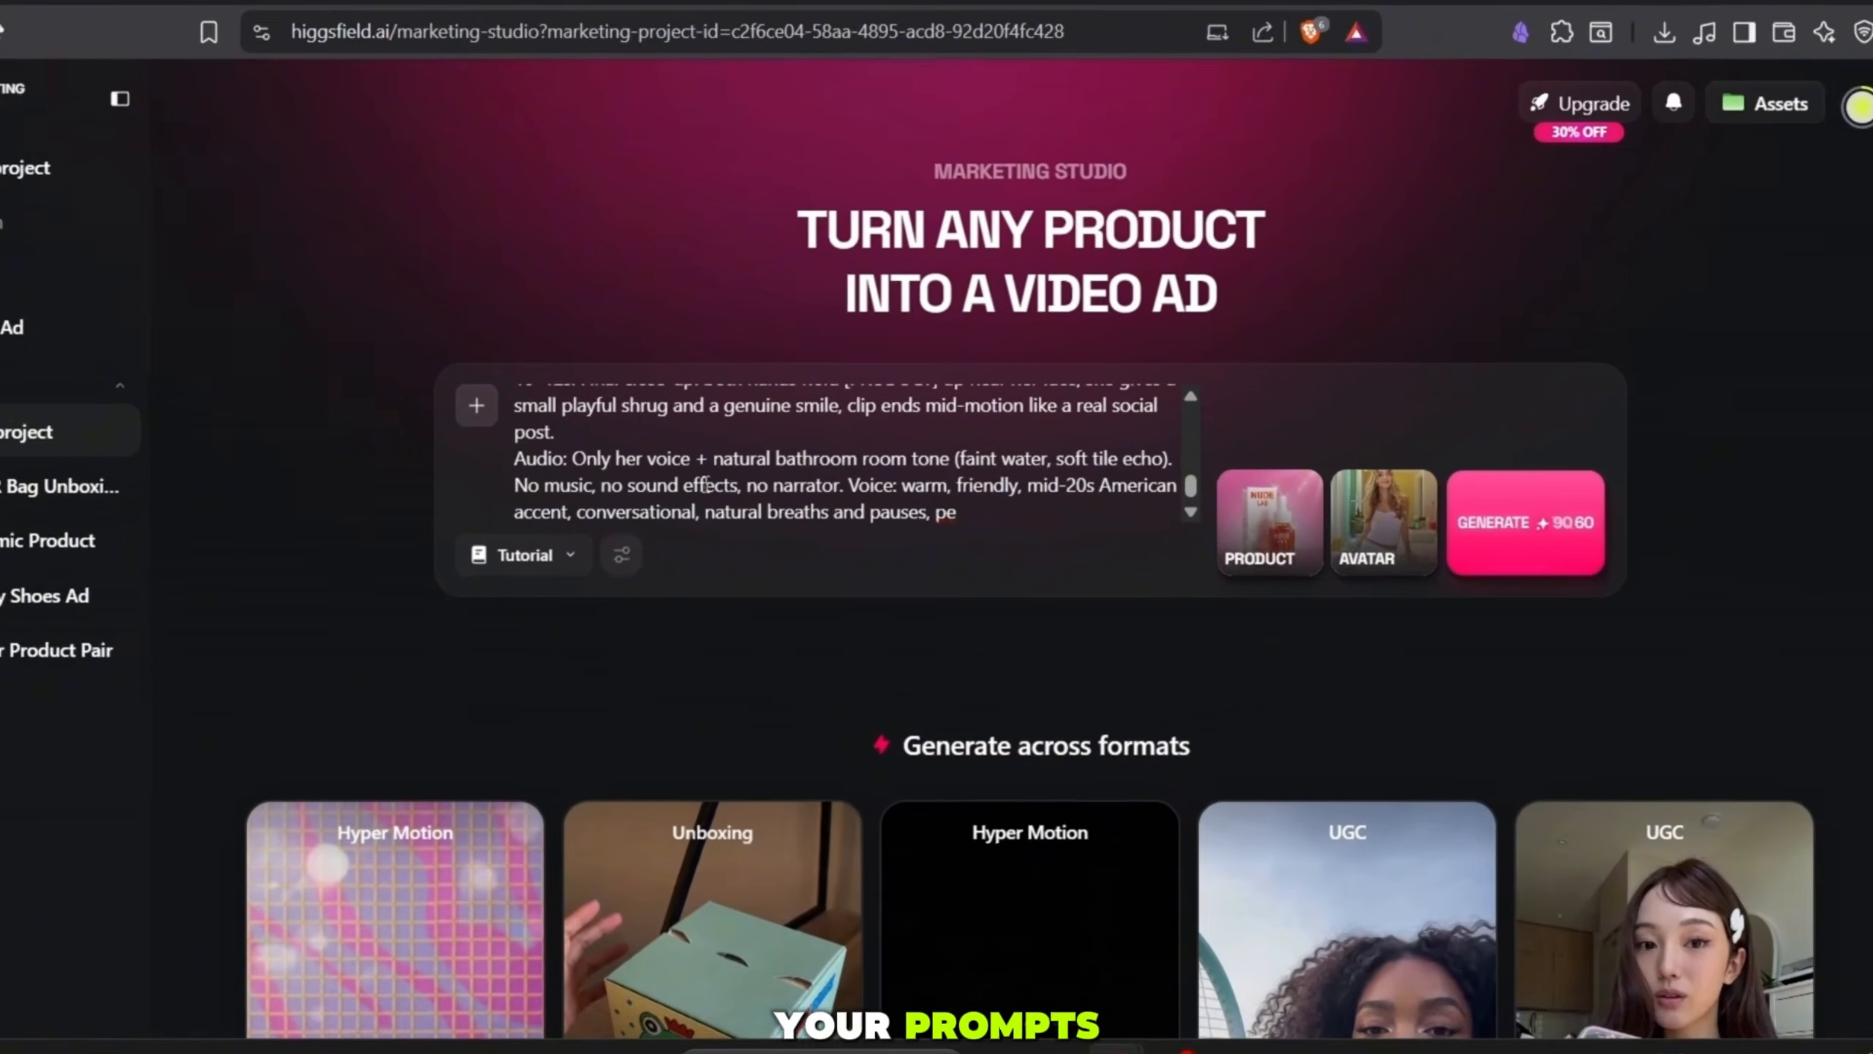
scroll(752, 487, "up", 10)
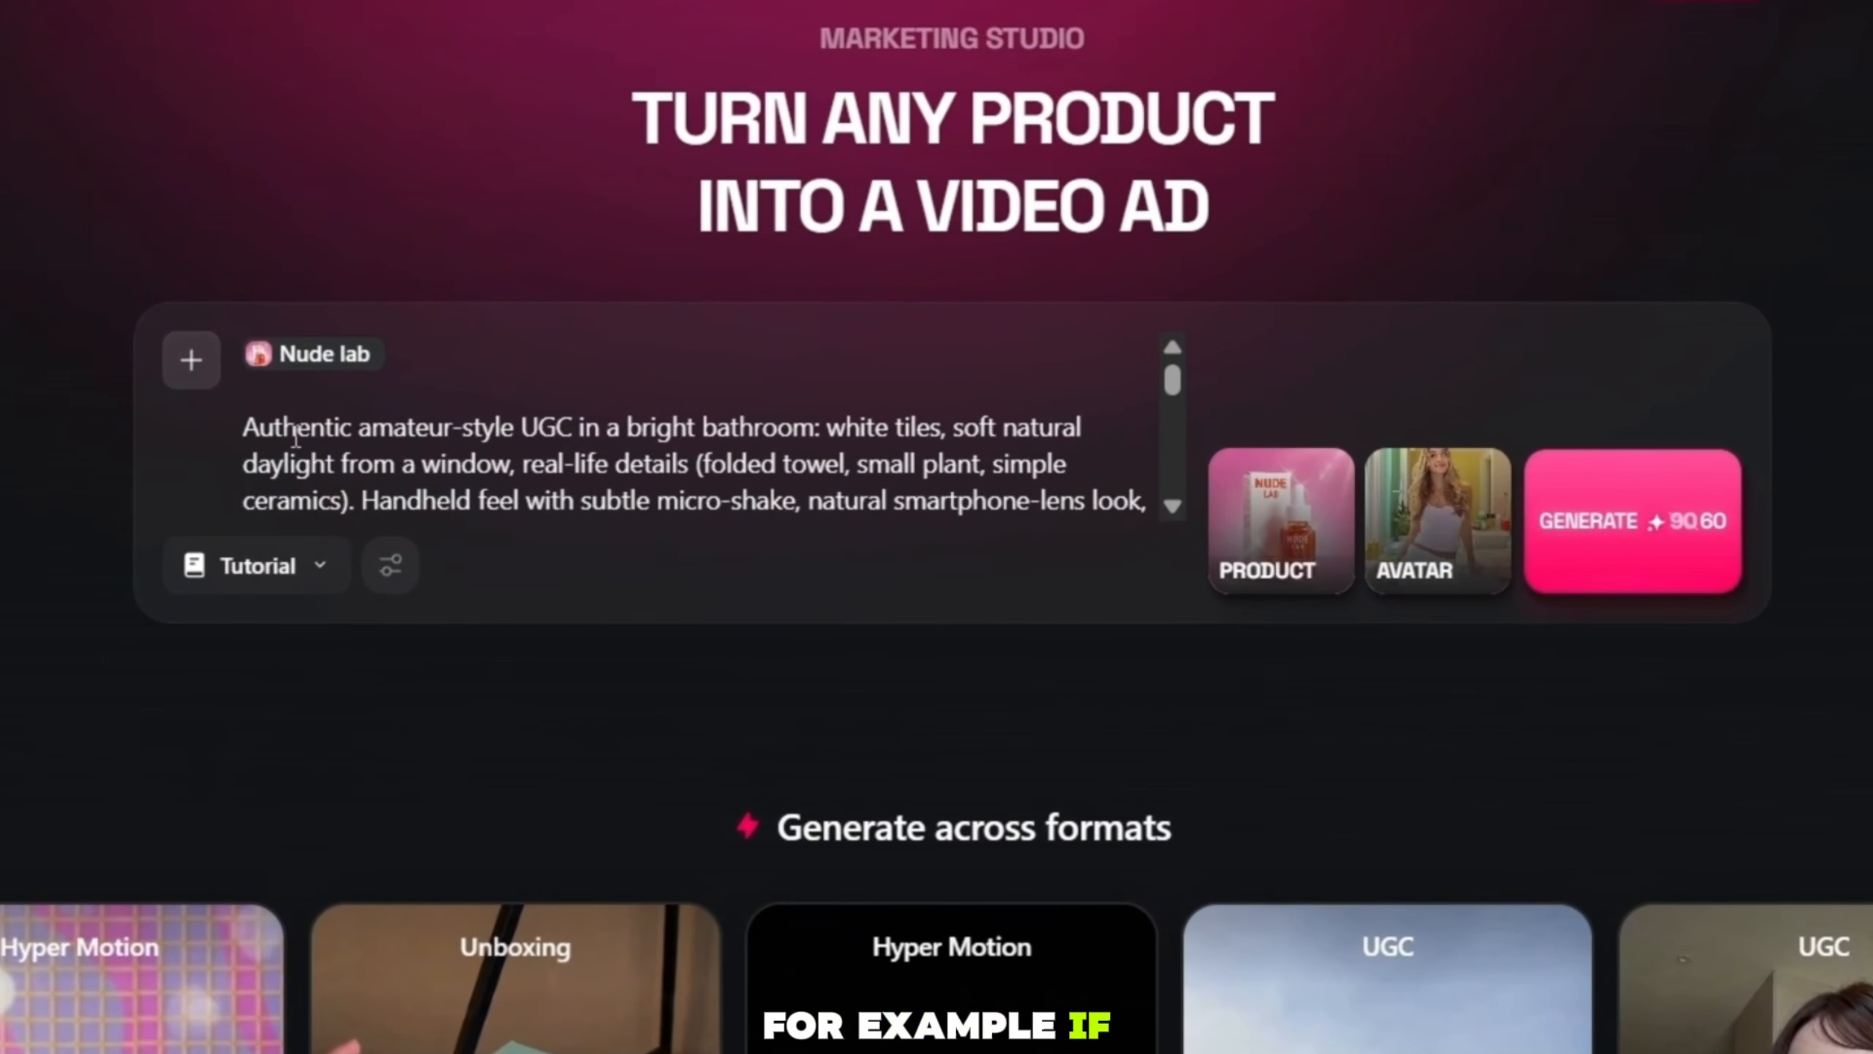
scroll(420, 435, "down", 5)
scroll(420, 435, "up", 5)
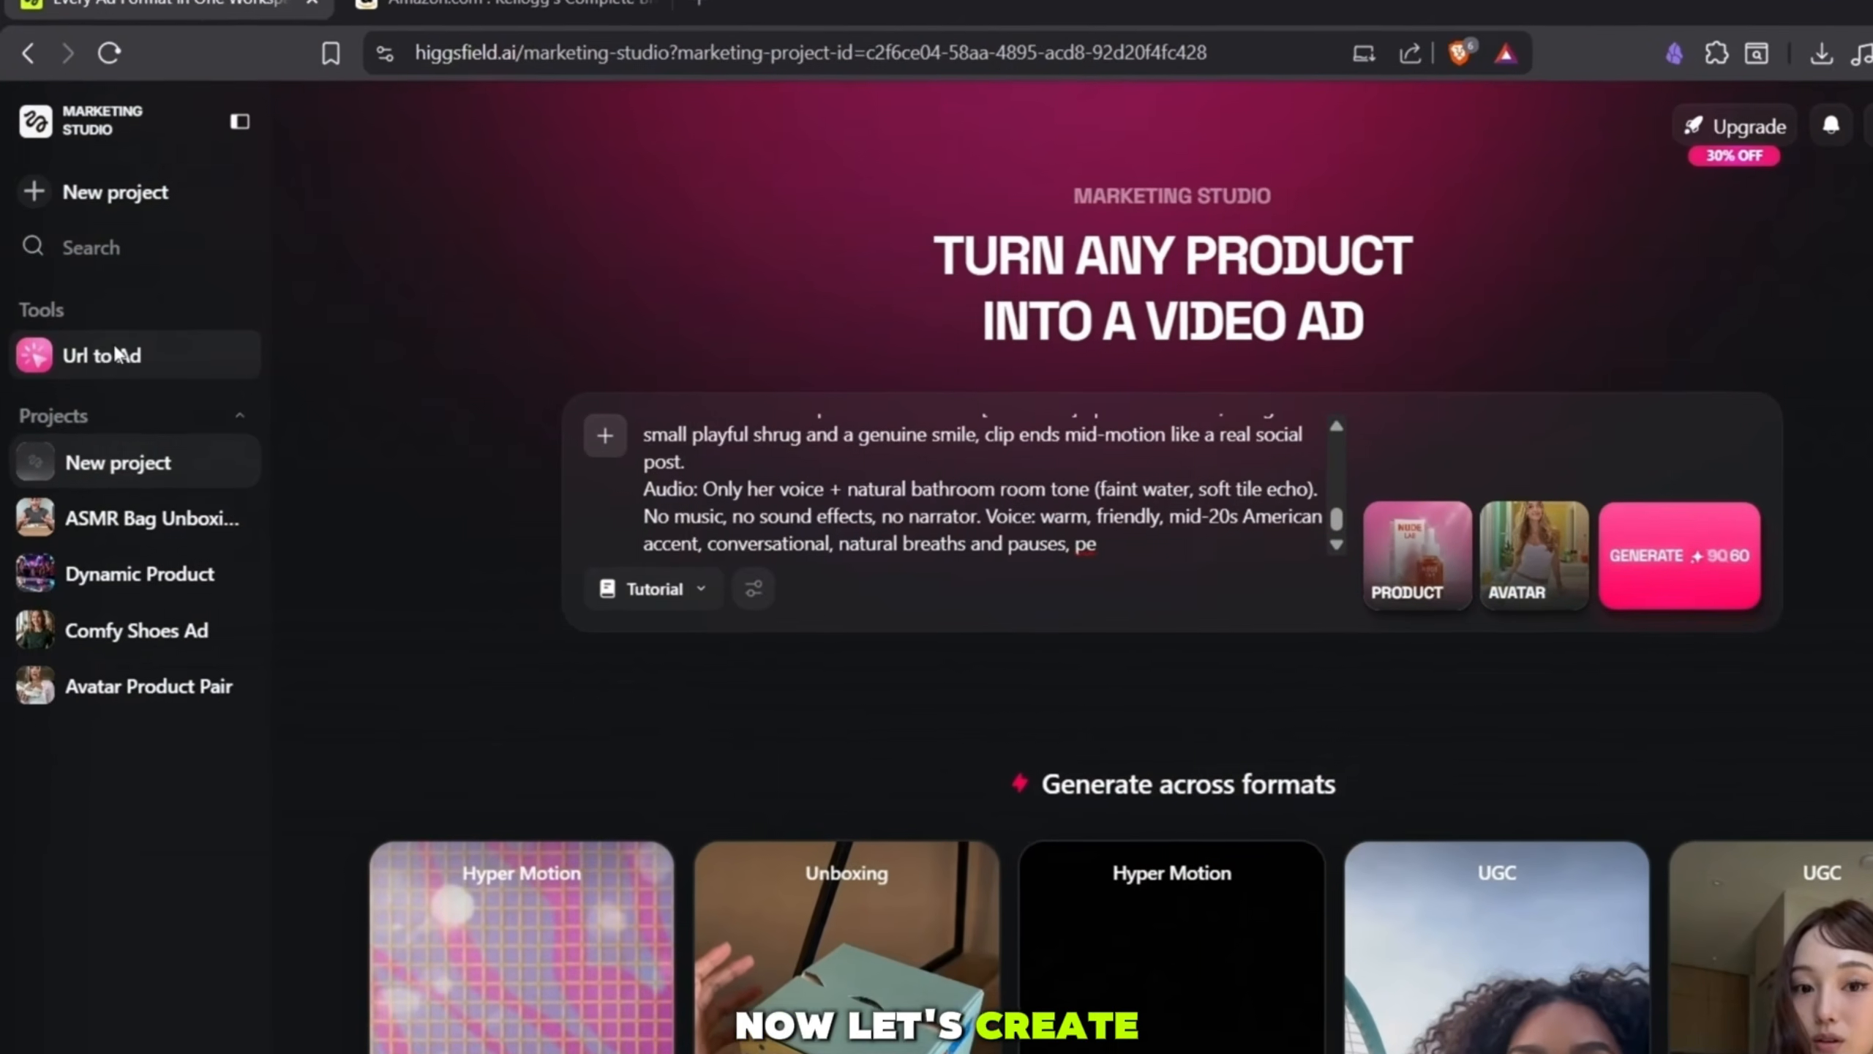
- Start a Url to Ad video with the pasted product link and continue to the style selection
left_click(91, 344)
left_click(688, 695)
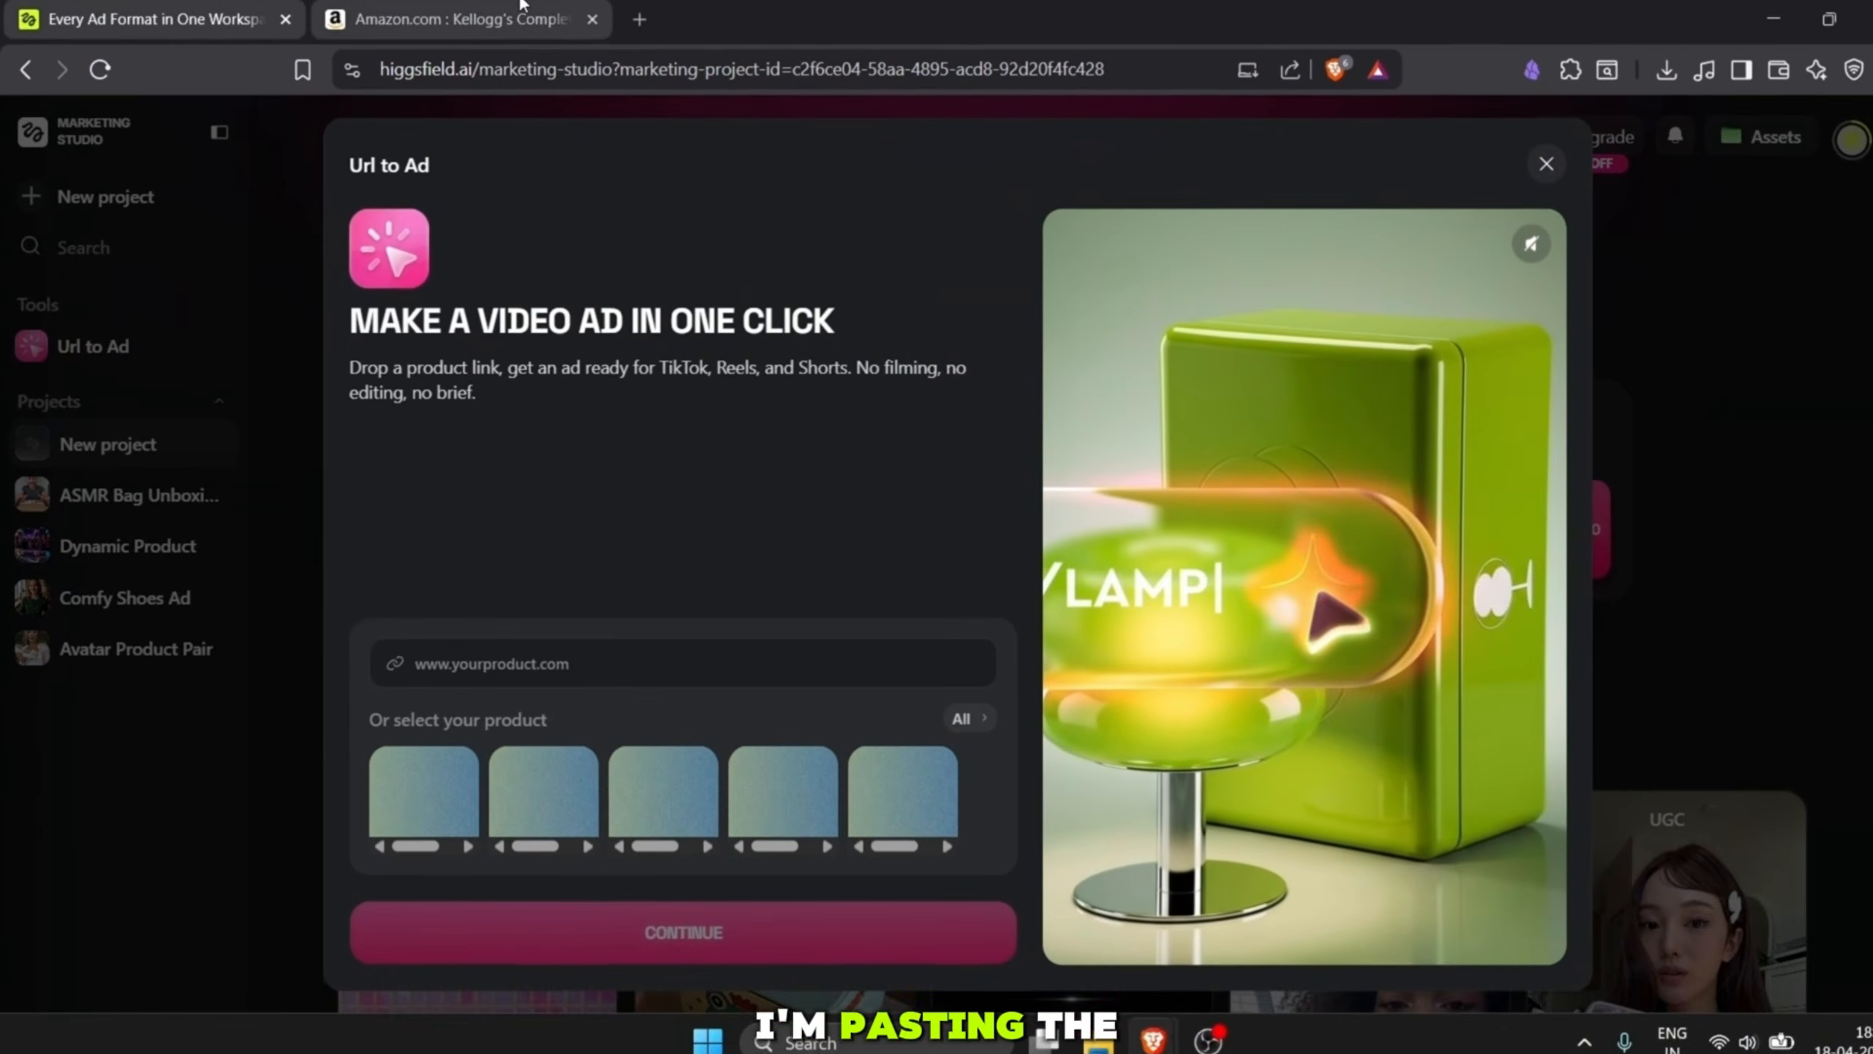
key("ctrl+v")
left_click(748, 916)
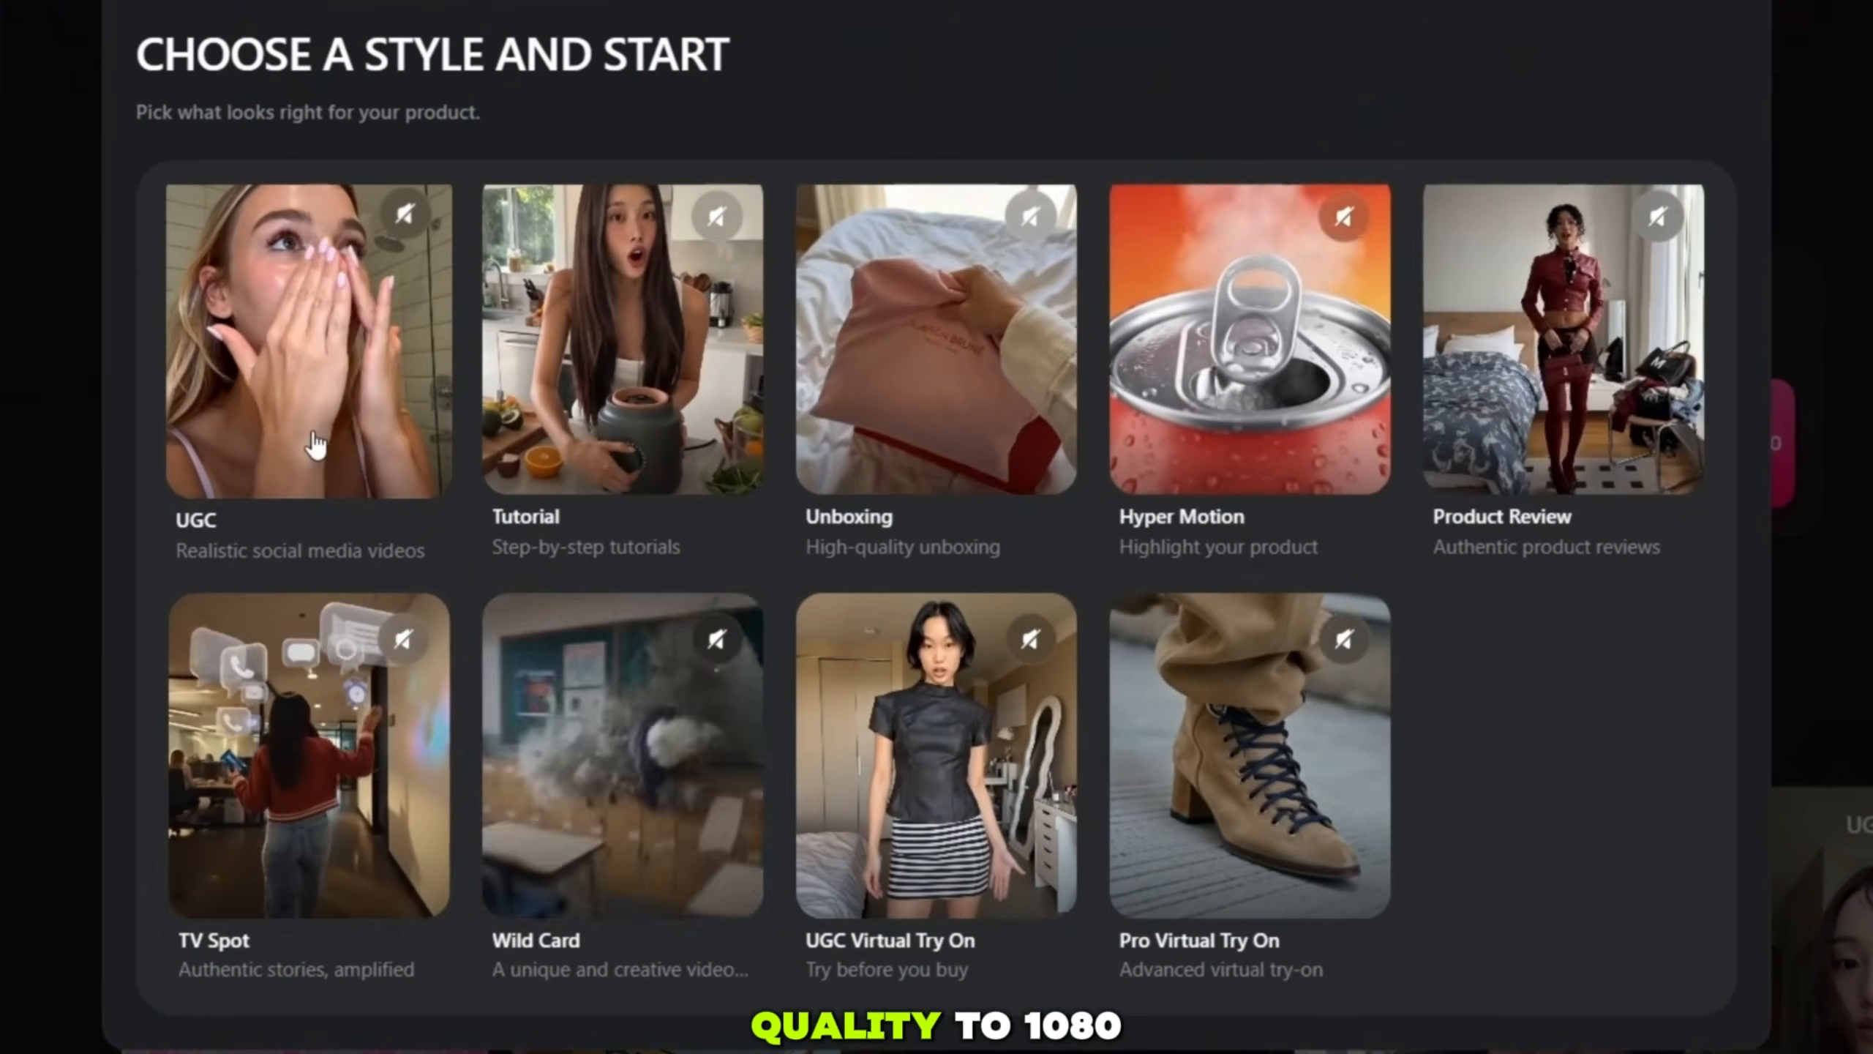
- Choose the UGC style, set the quality to 1080p and the duration to 15s, and generate the video
left_click(316, 445)
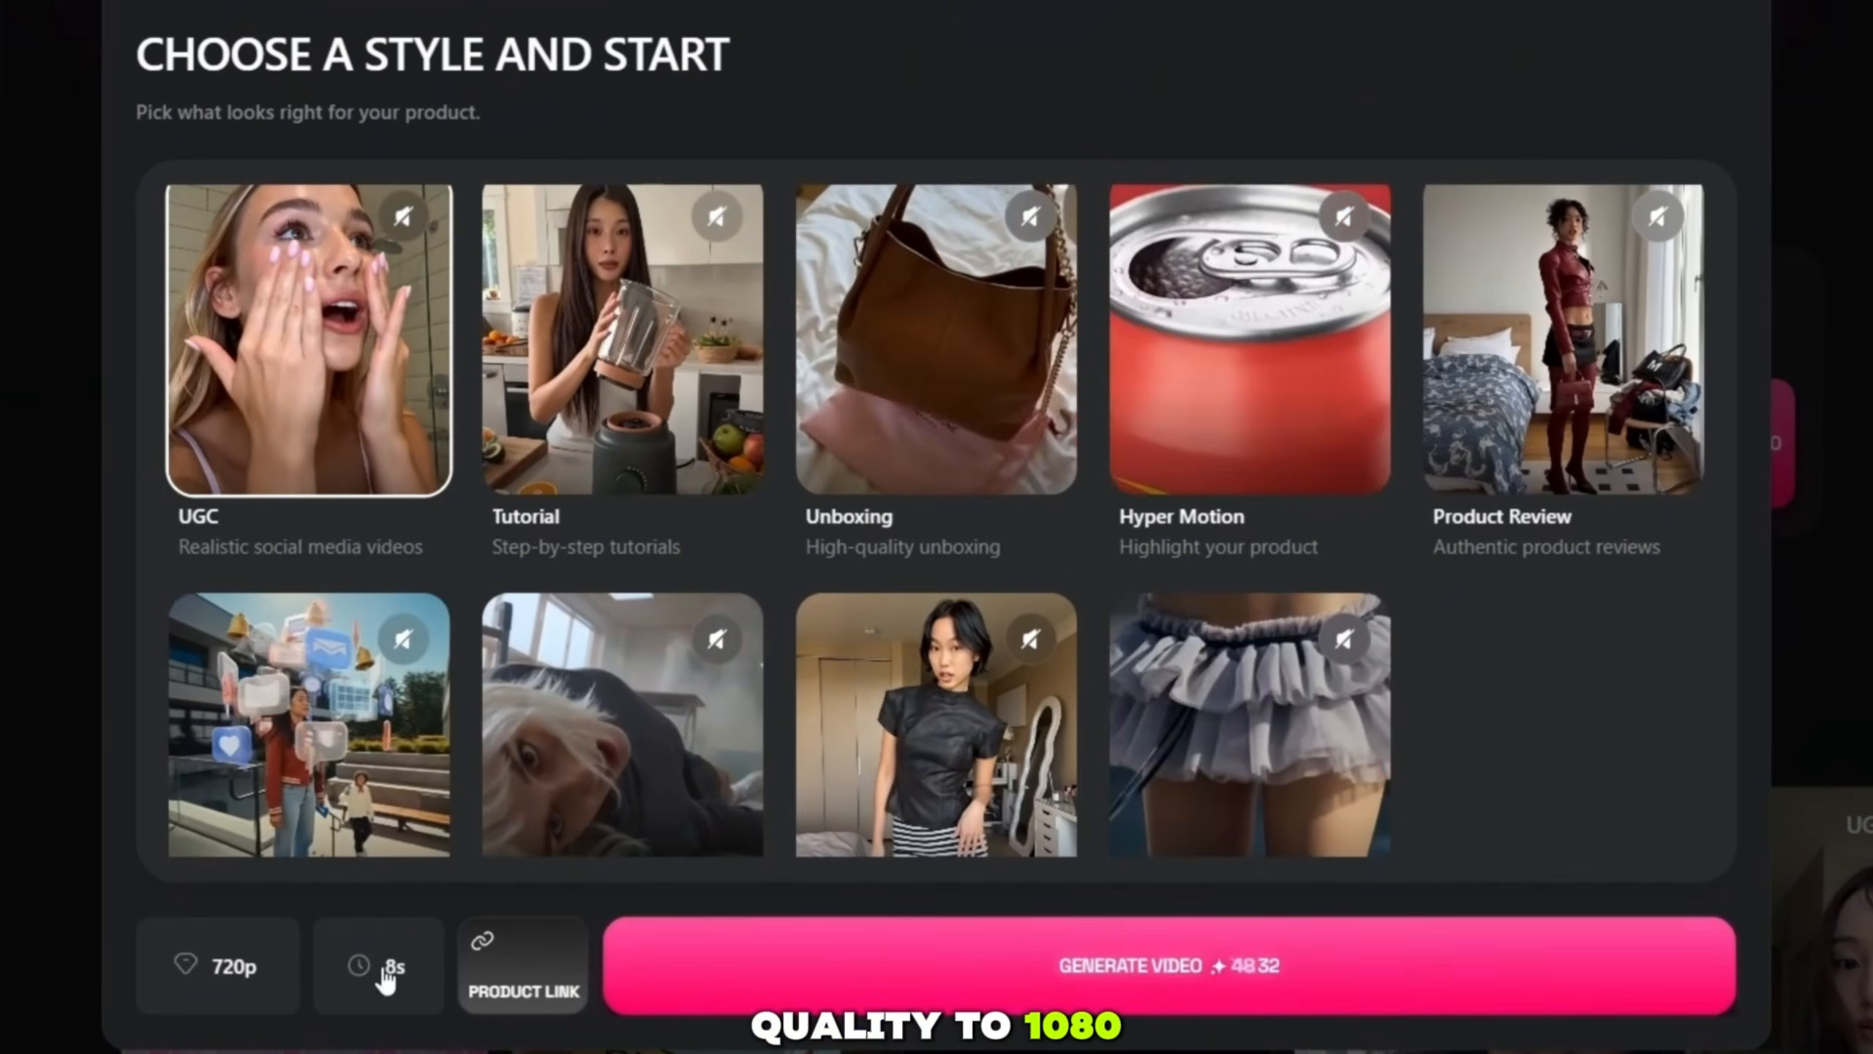
left_click(265, 966)
left_click(264, 878)
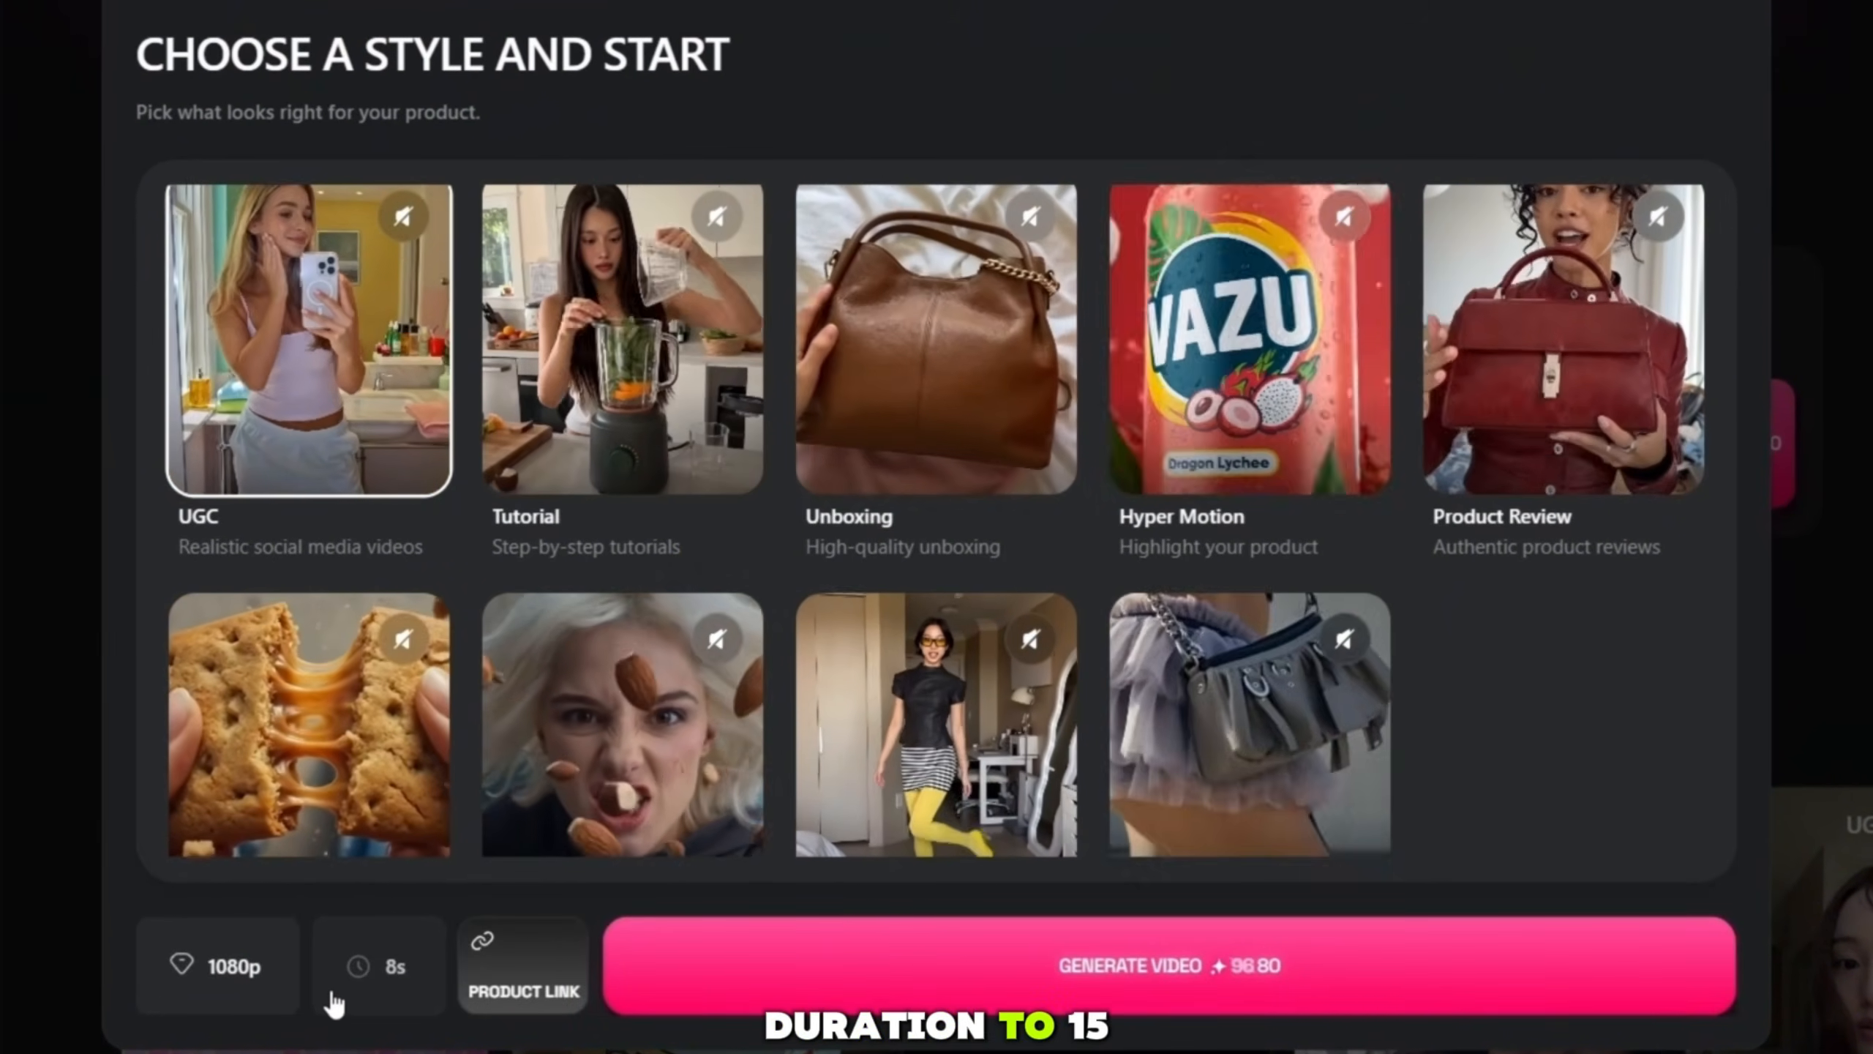
left_click(369, 960)
left_click_drag(535, 852, 908, 858)
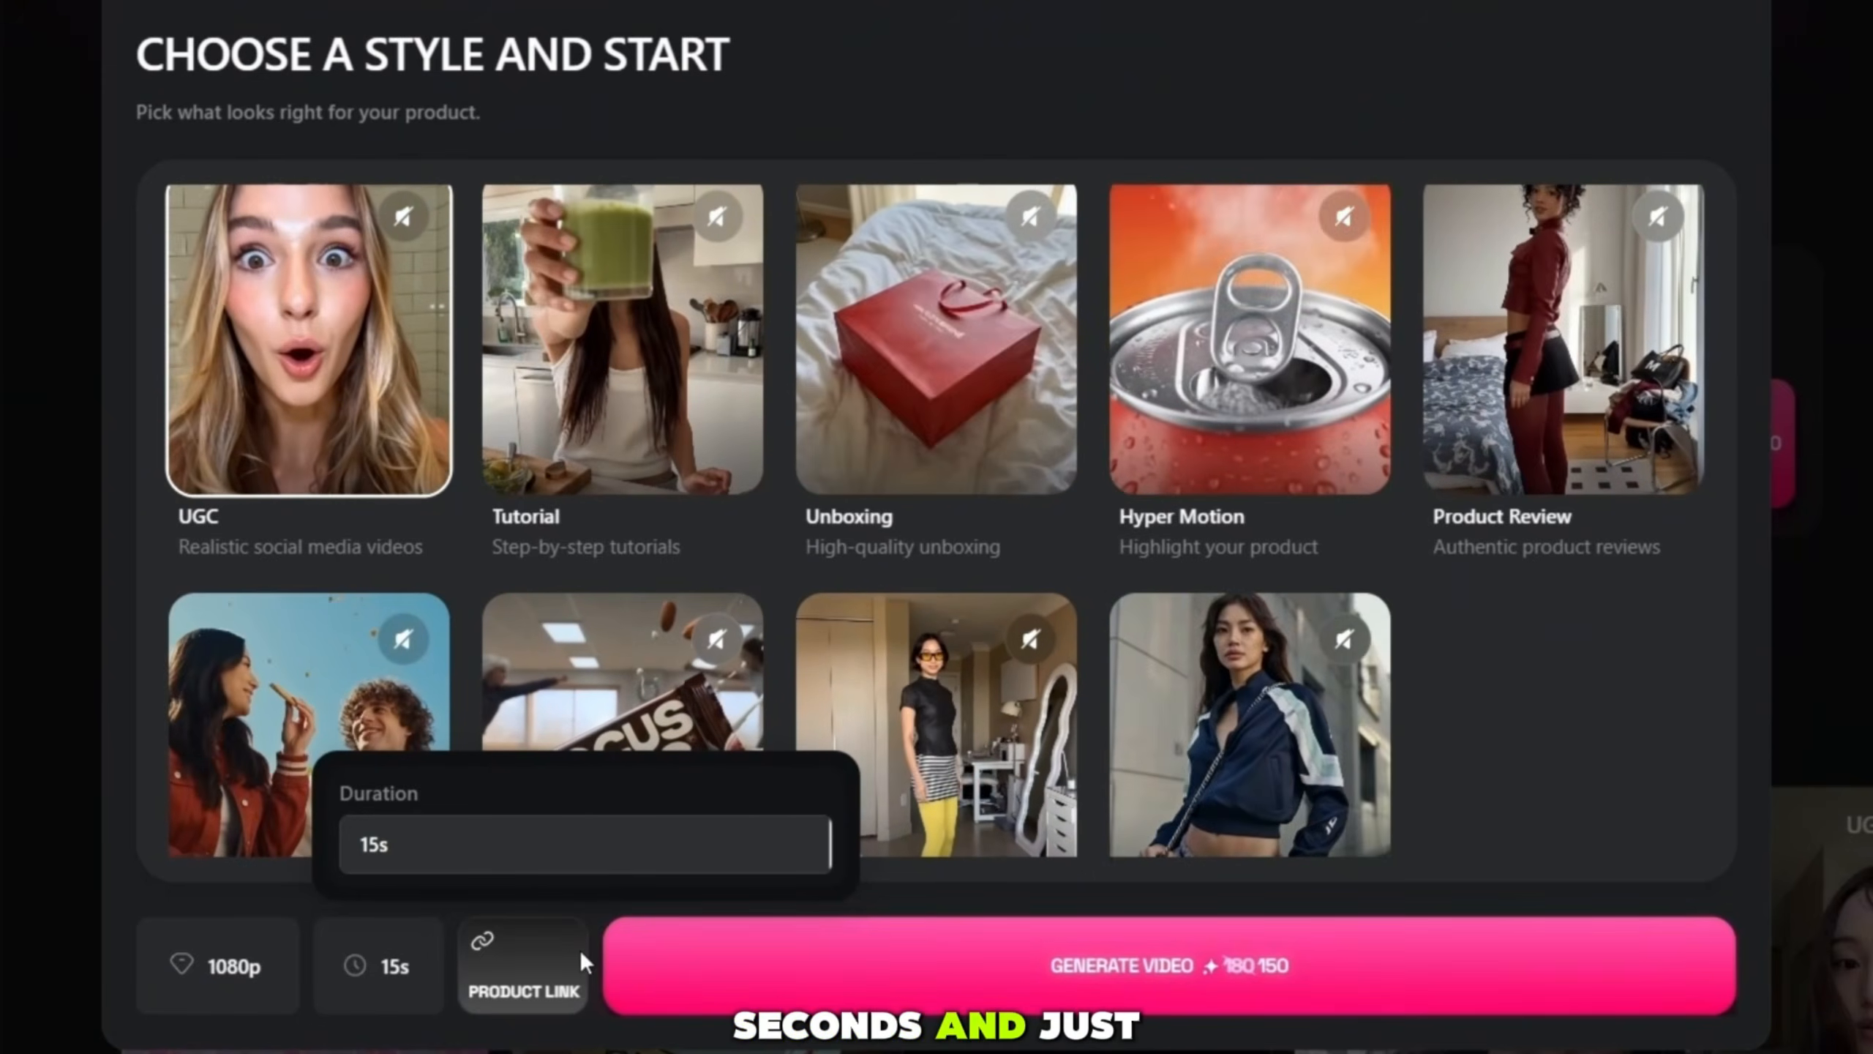
left_click(660, 848)
left_click_drag(646, 853, 606, 849)
left_click(744, 981)
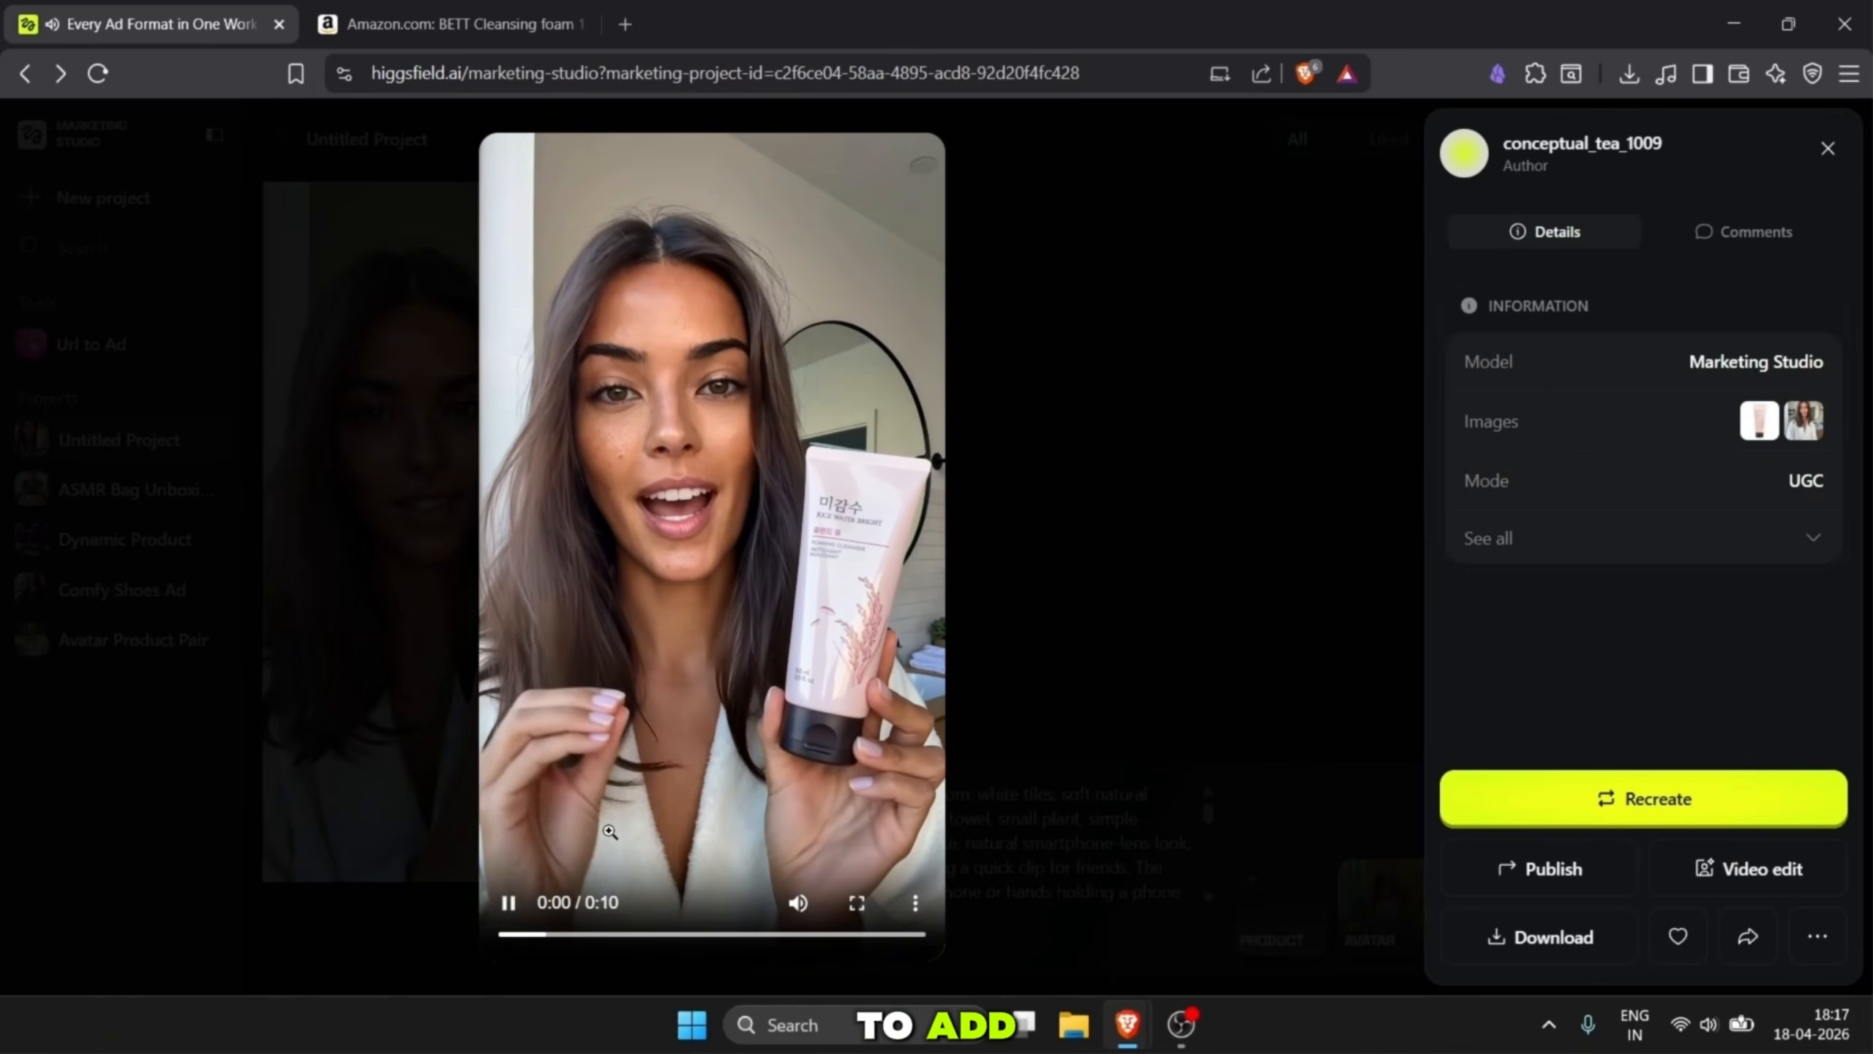
- Pause and close the generated UGC video preview, and start adding a custom voice through the project clip's Change Voice option
left_click(775, 891)
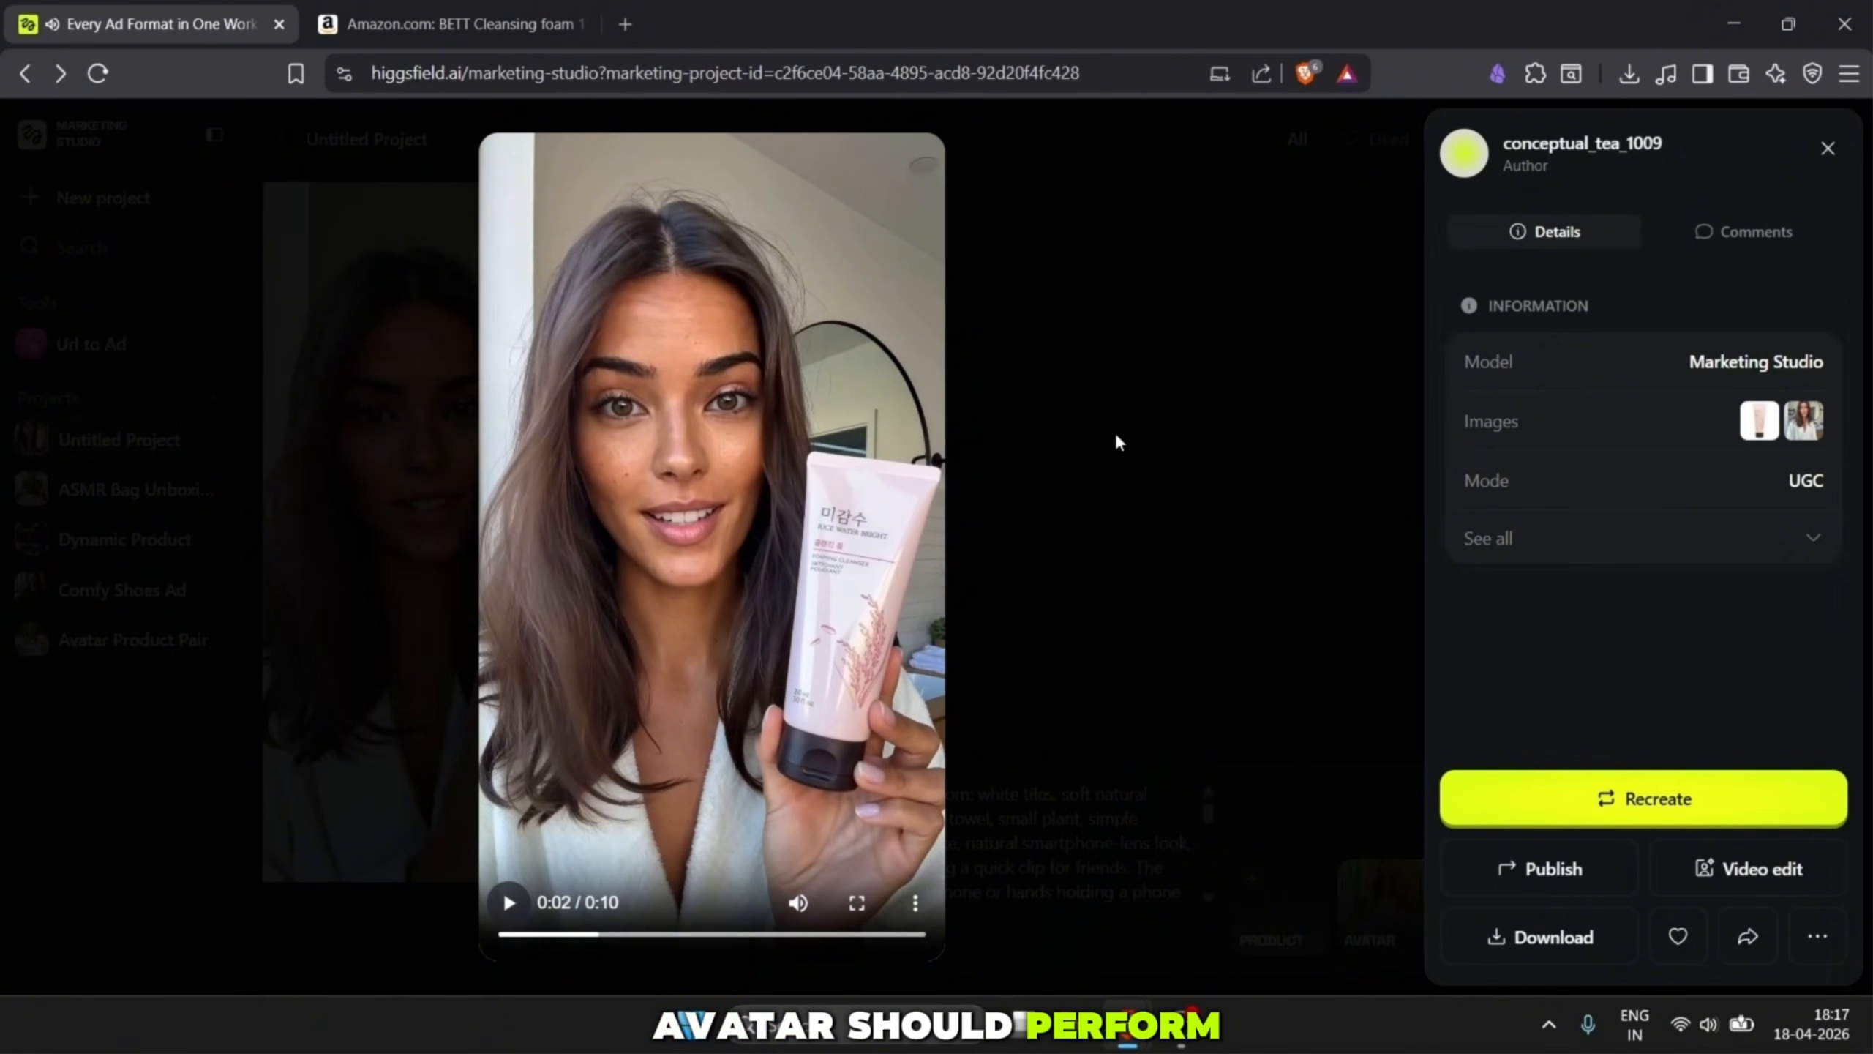
left_click(1828, 150)
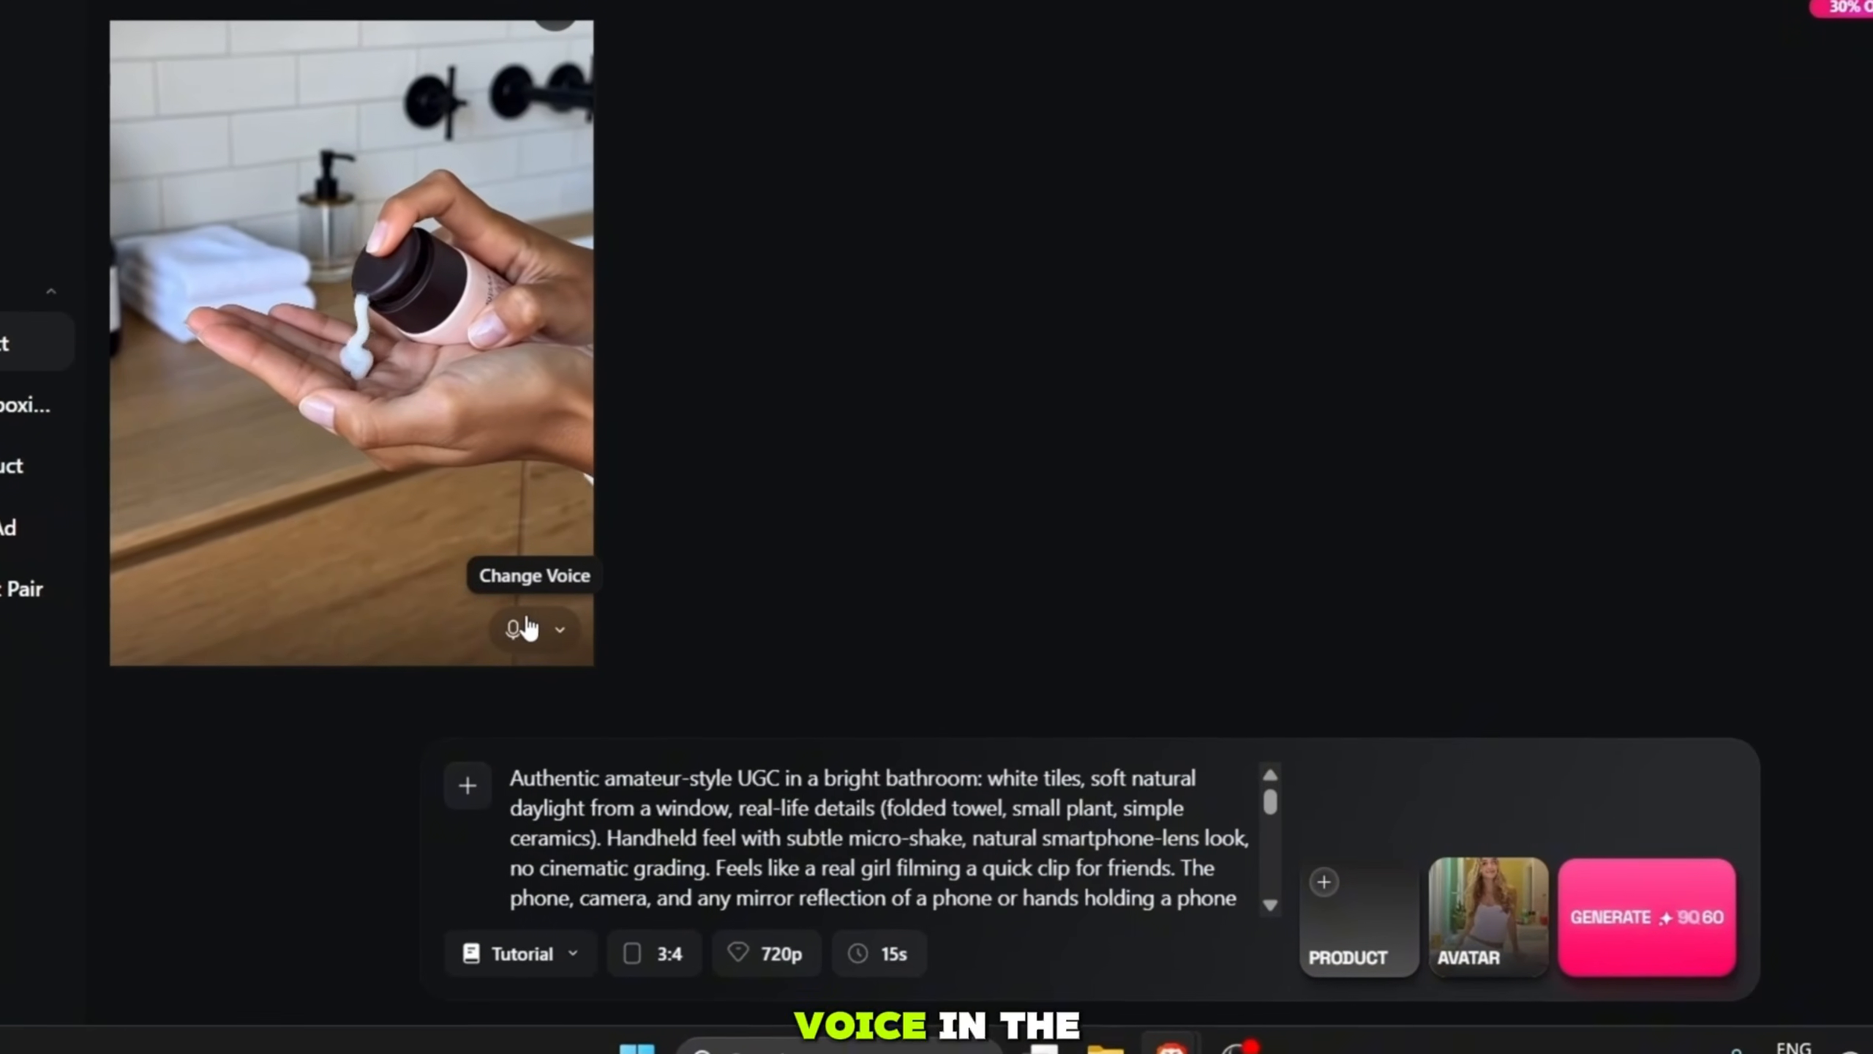
left_click(604, 676)
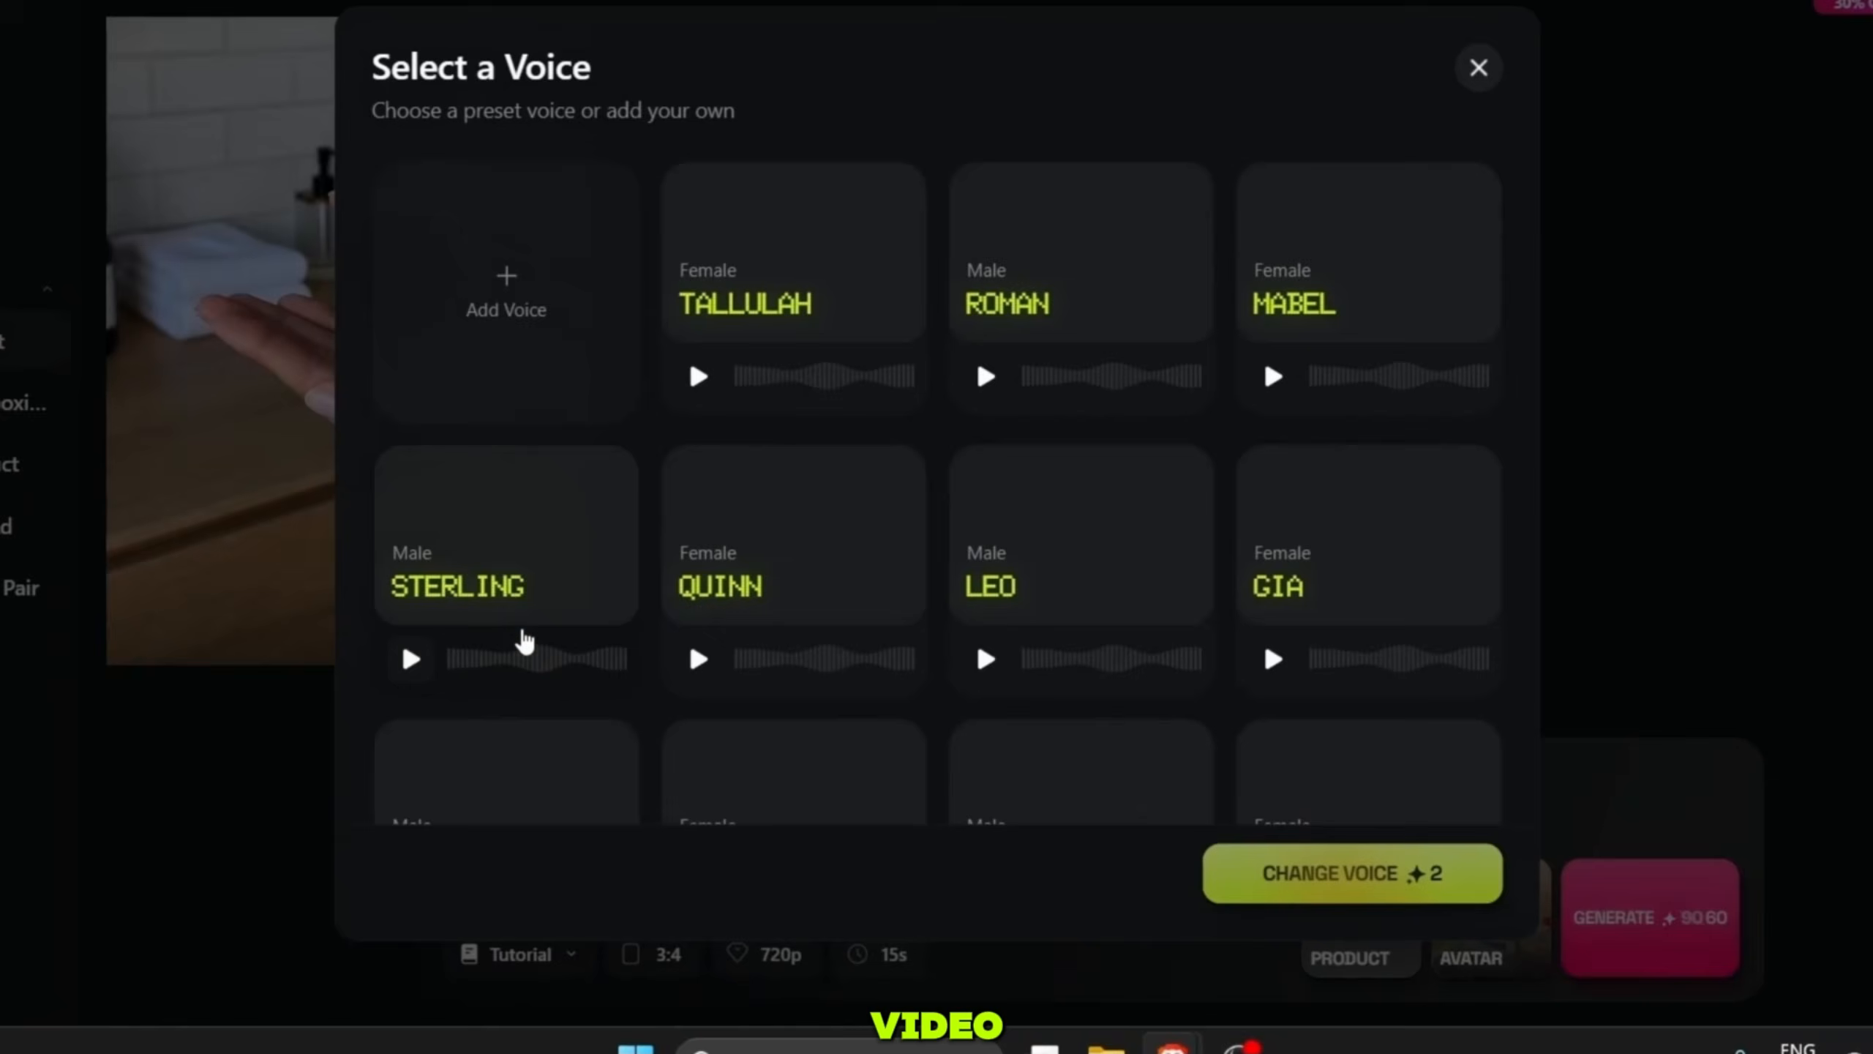
left_click(551, 308)
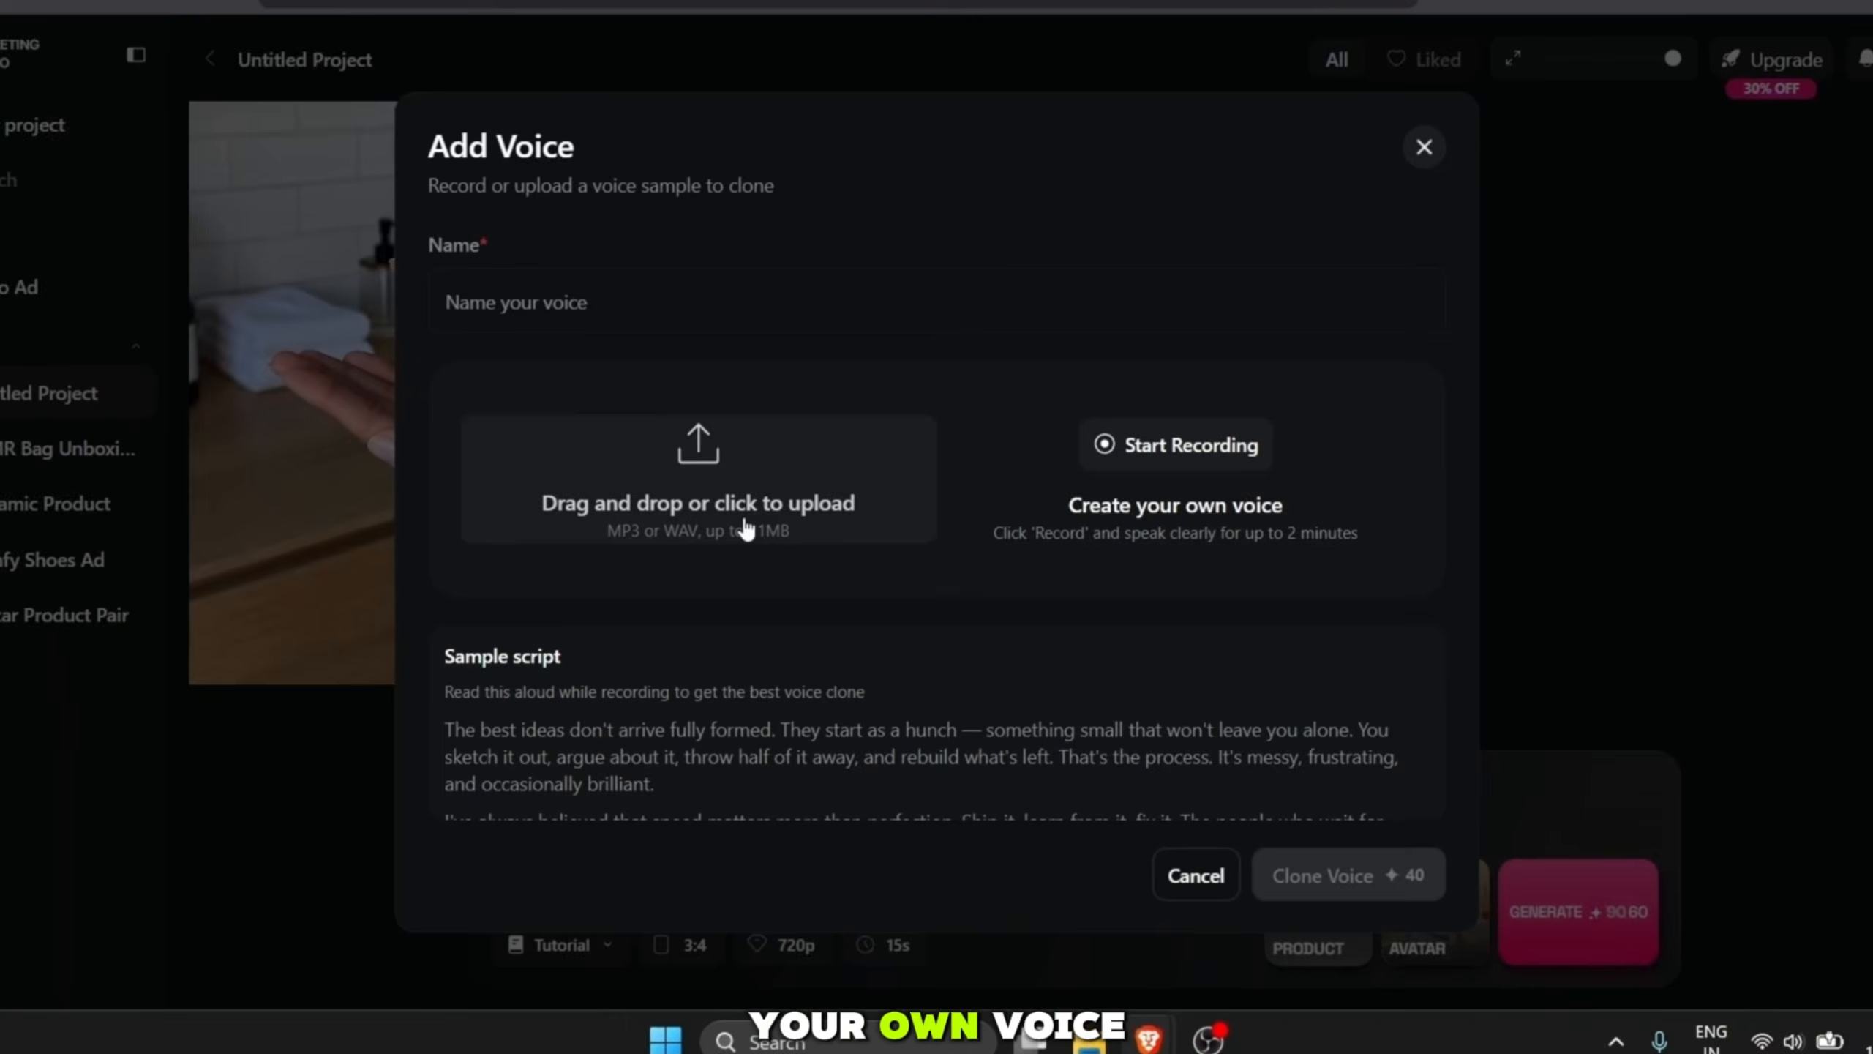
- Upload oai.MP3 as the voice sample, enter a name for the voice, and clone it
left_click(732, 509)
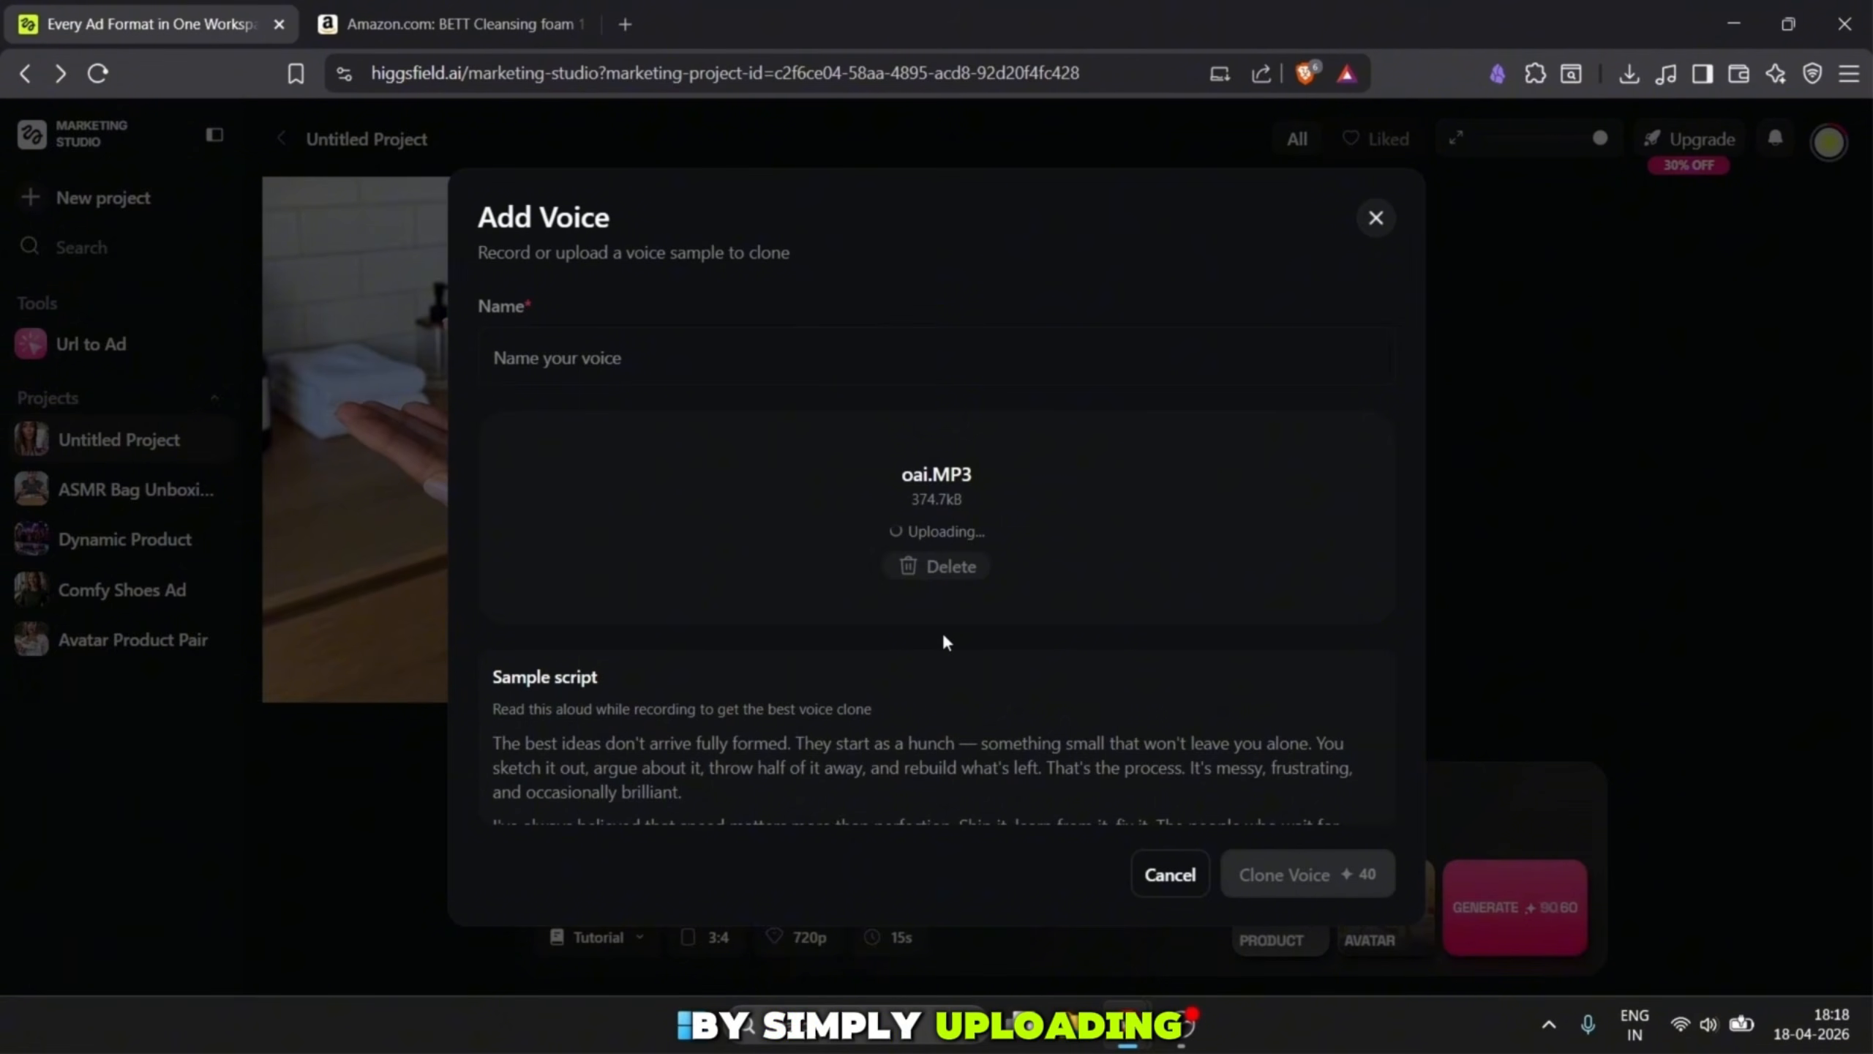
left_click(785, 354)
type("danny")
scroll(884, 714, "down", 2)
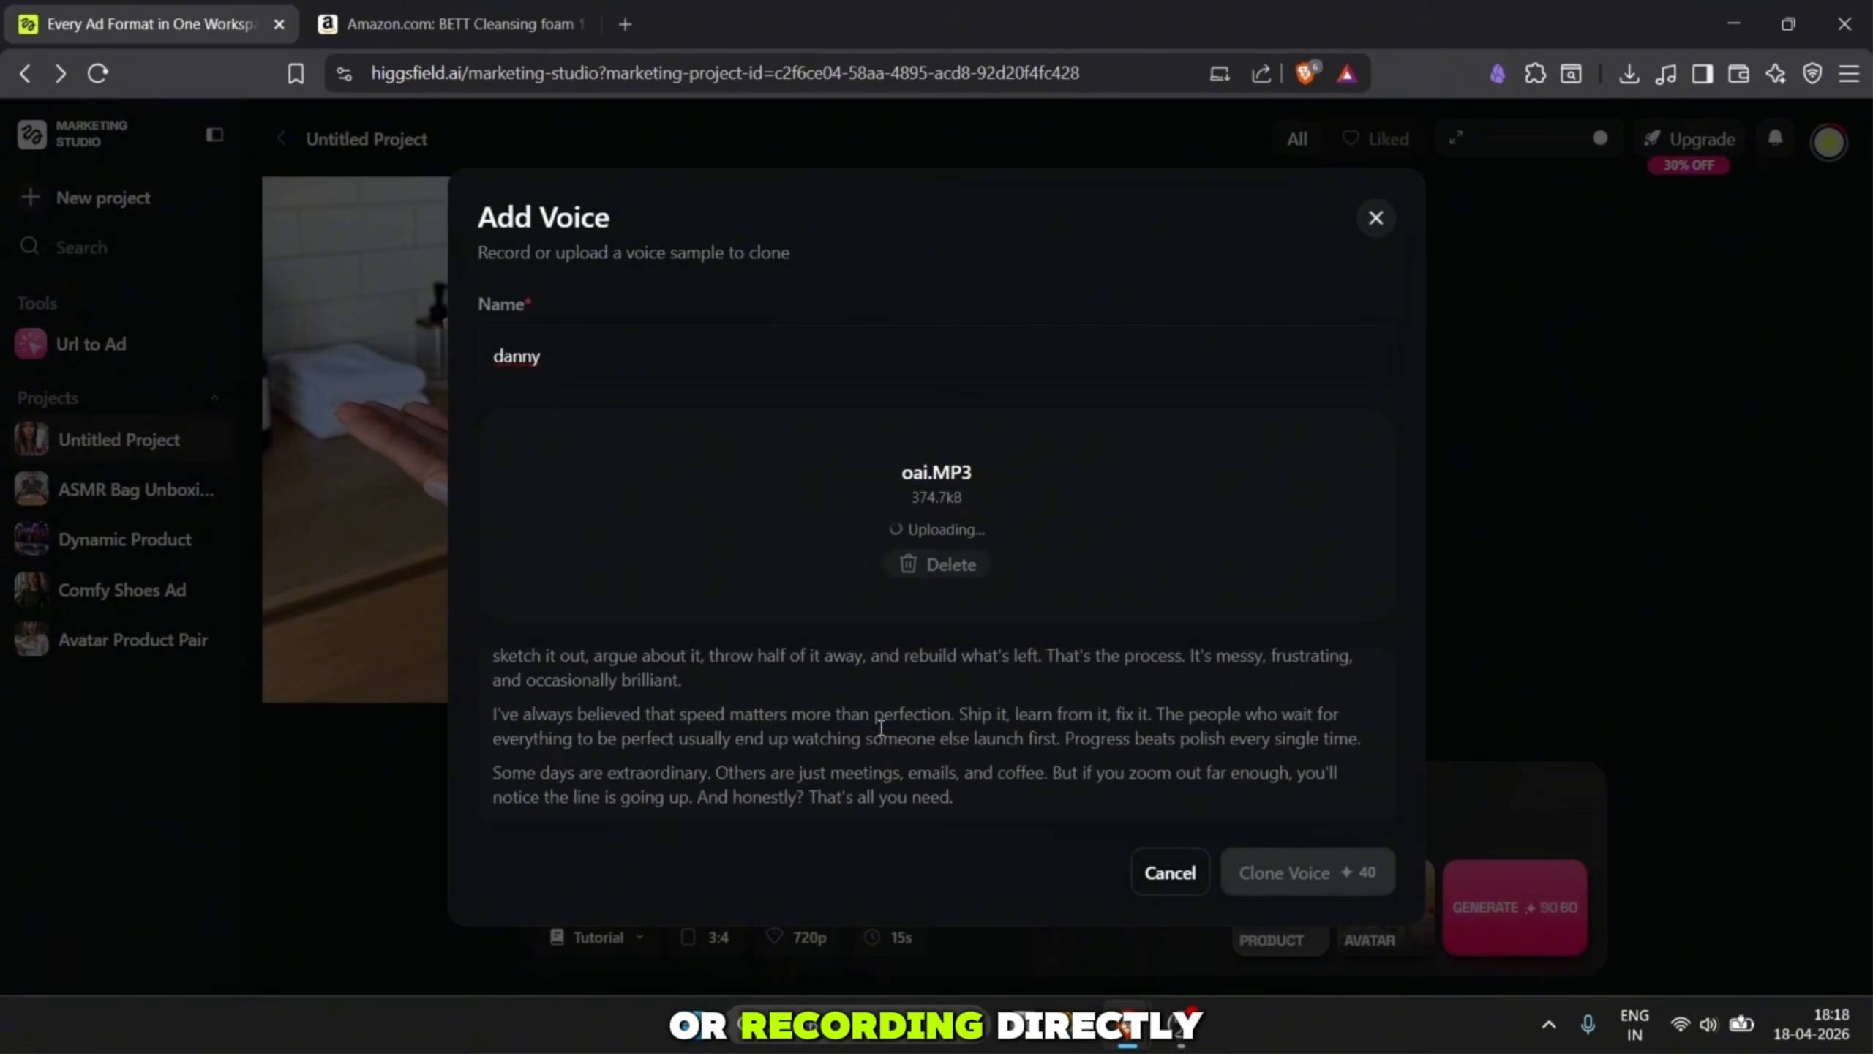
scroll(853, 741, "up", 2)
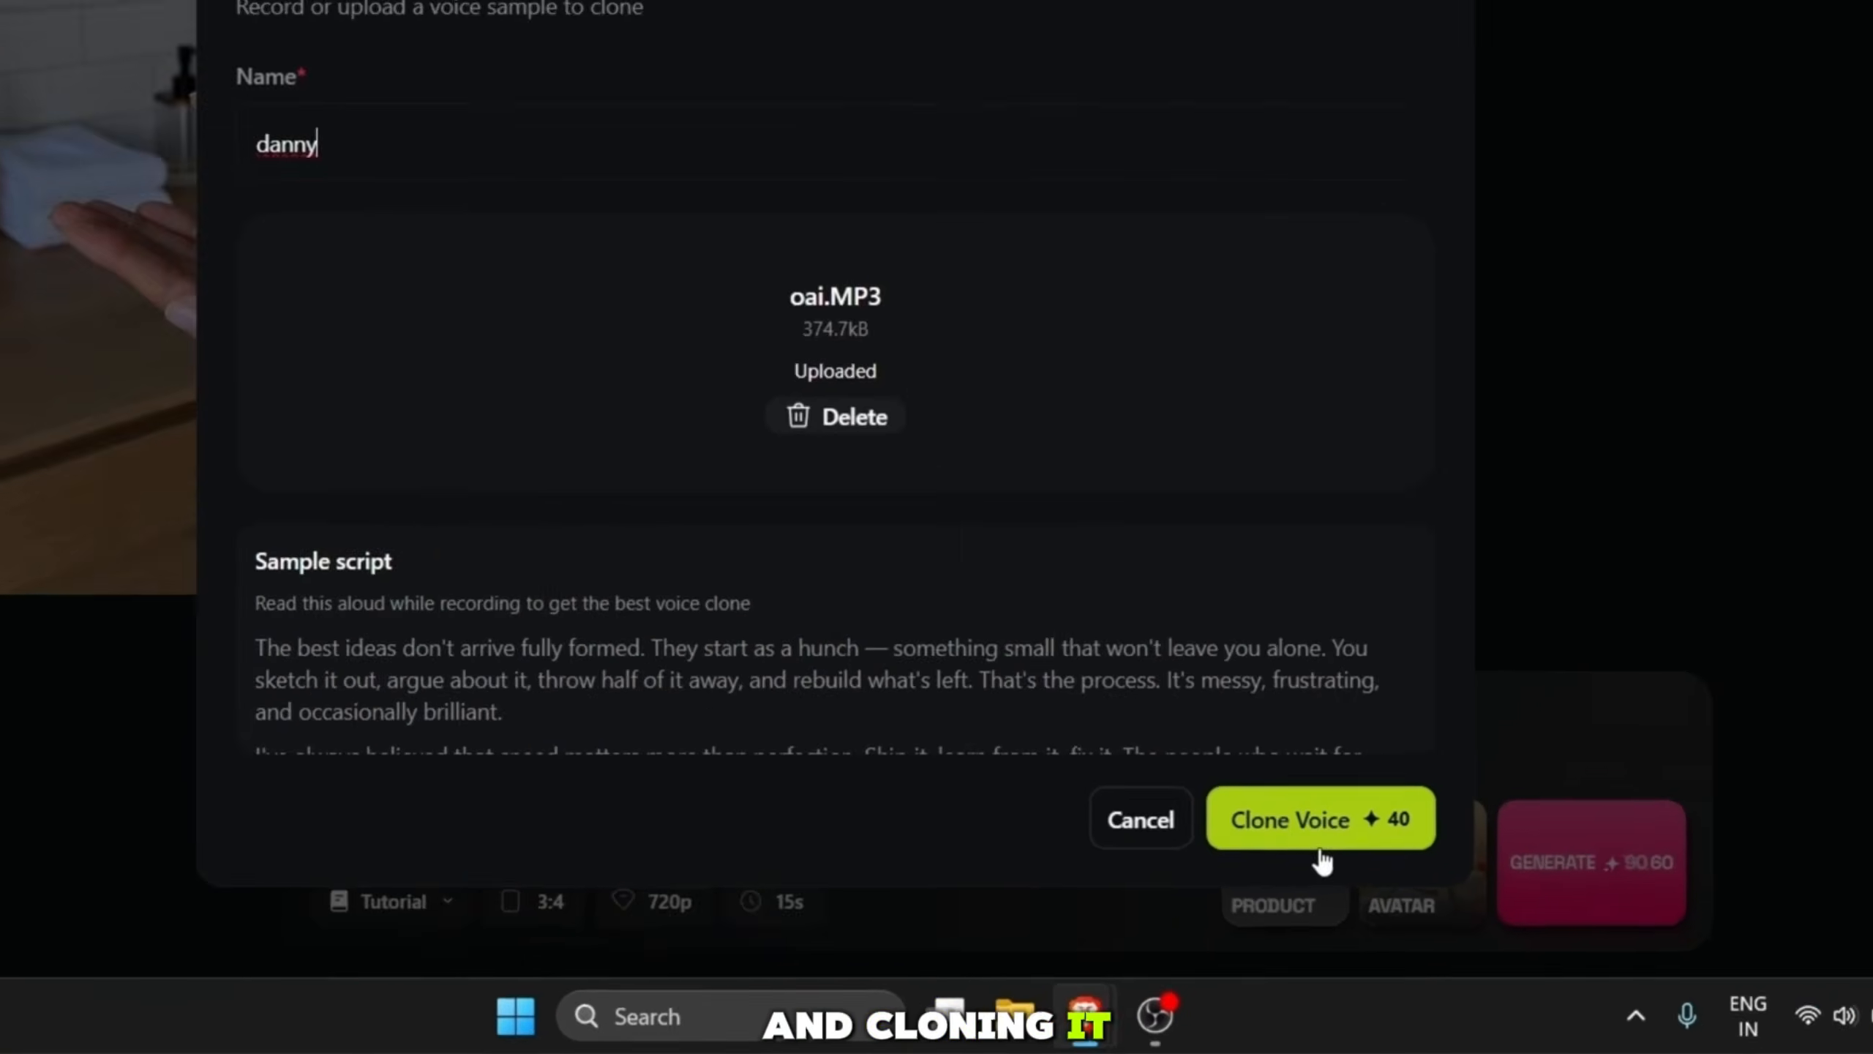
left_click(1303, 875)
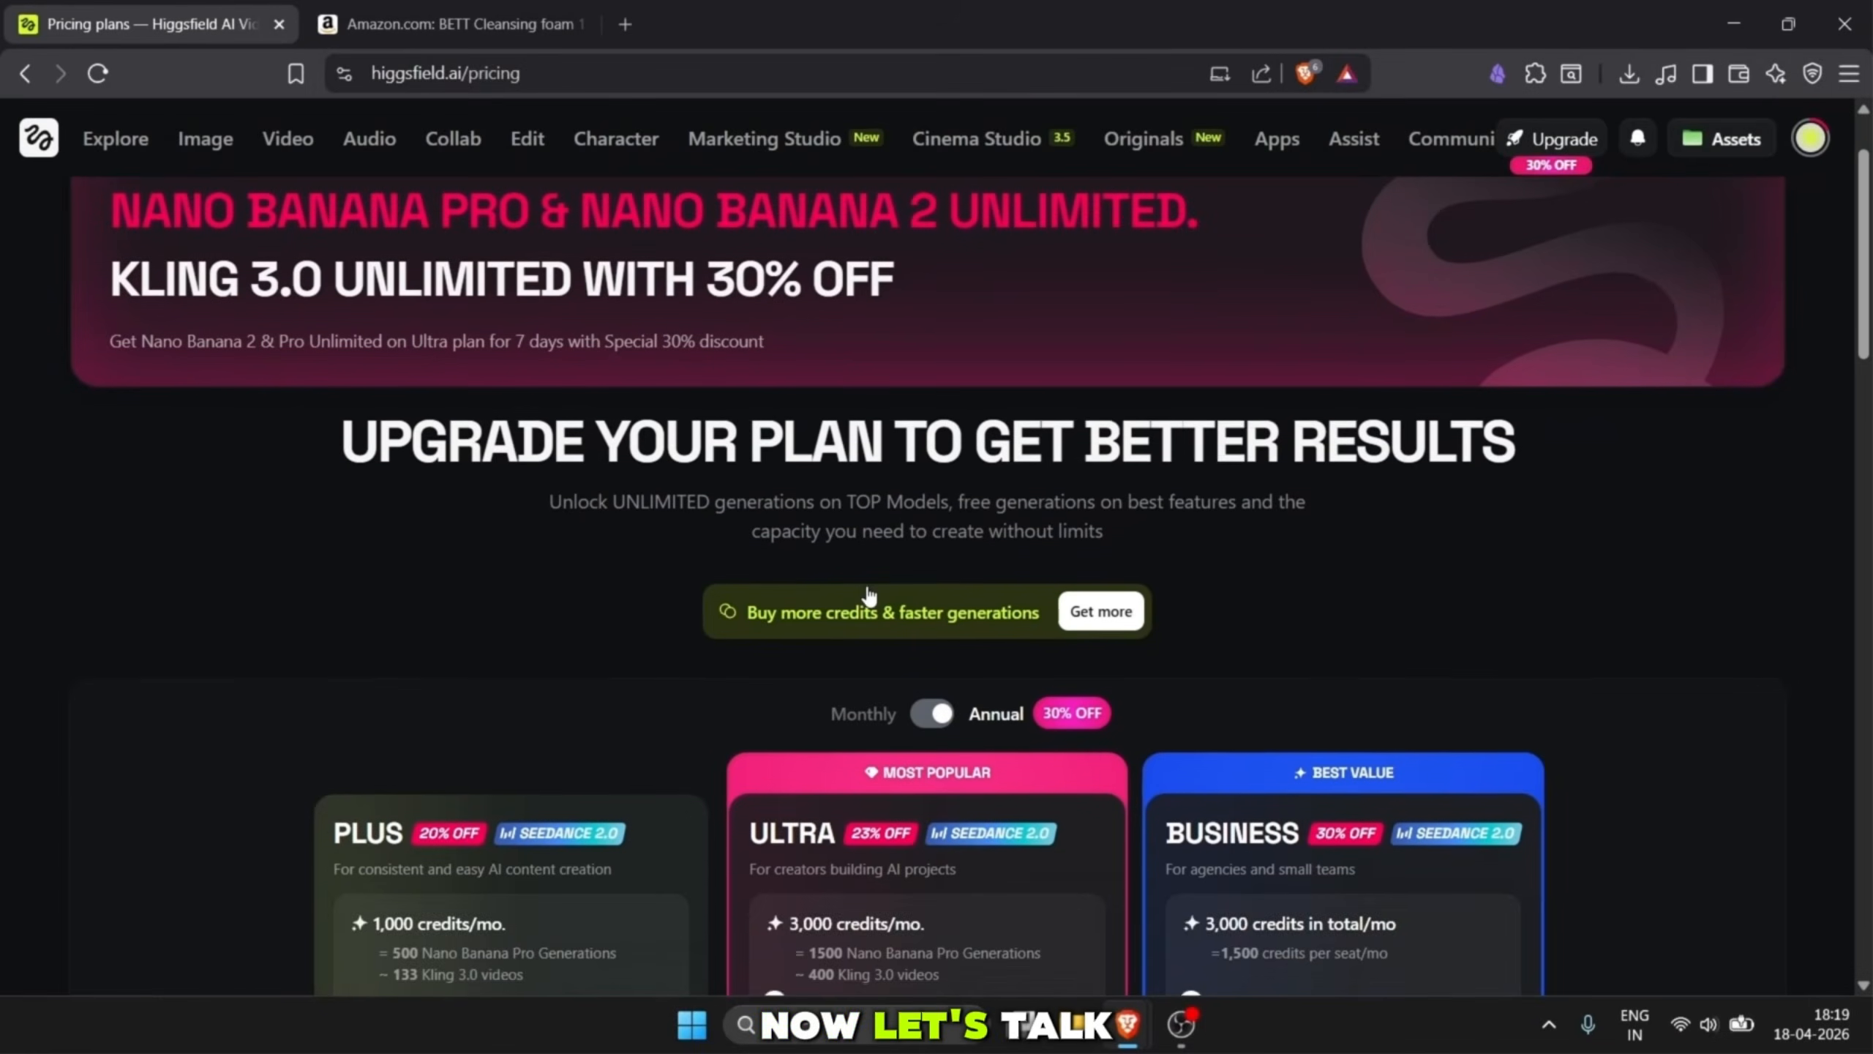
- Review the pricing and included features of the Plus, Ultra and Business plans on the pricing page
scroll(594, 473, "down", 10)
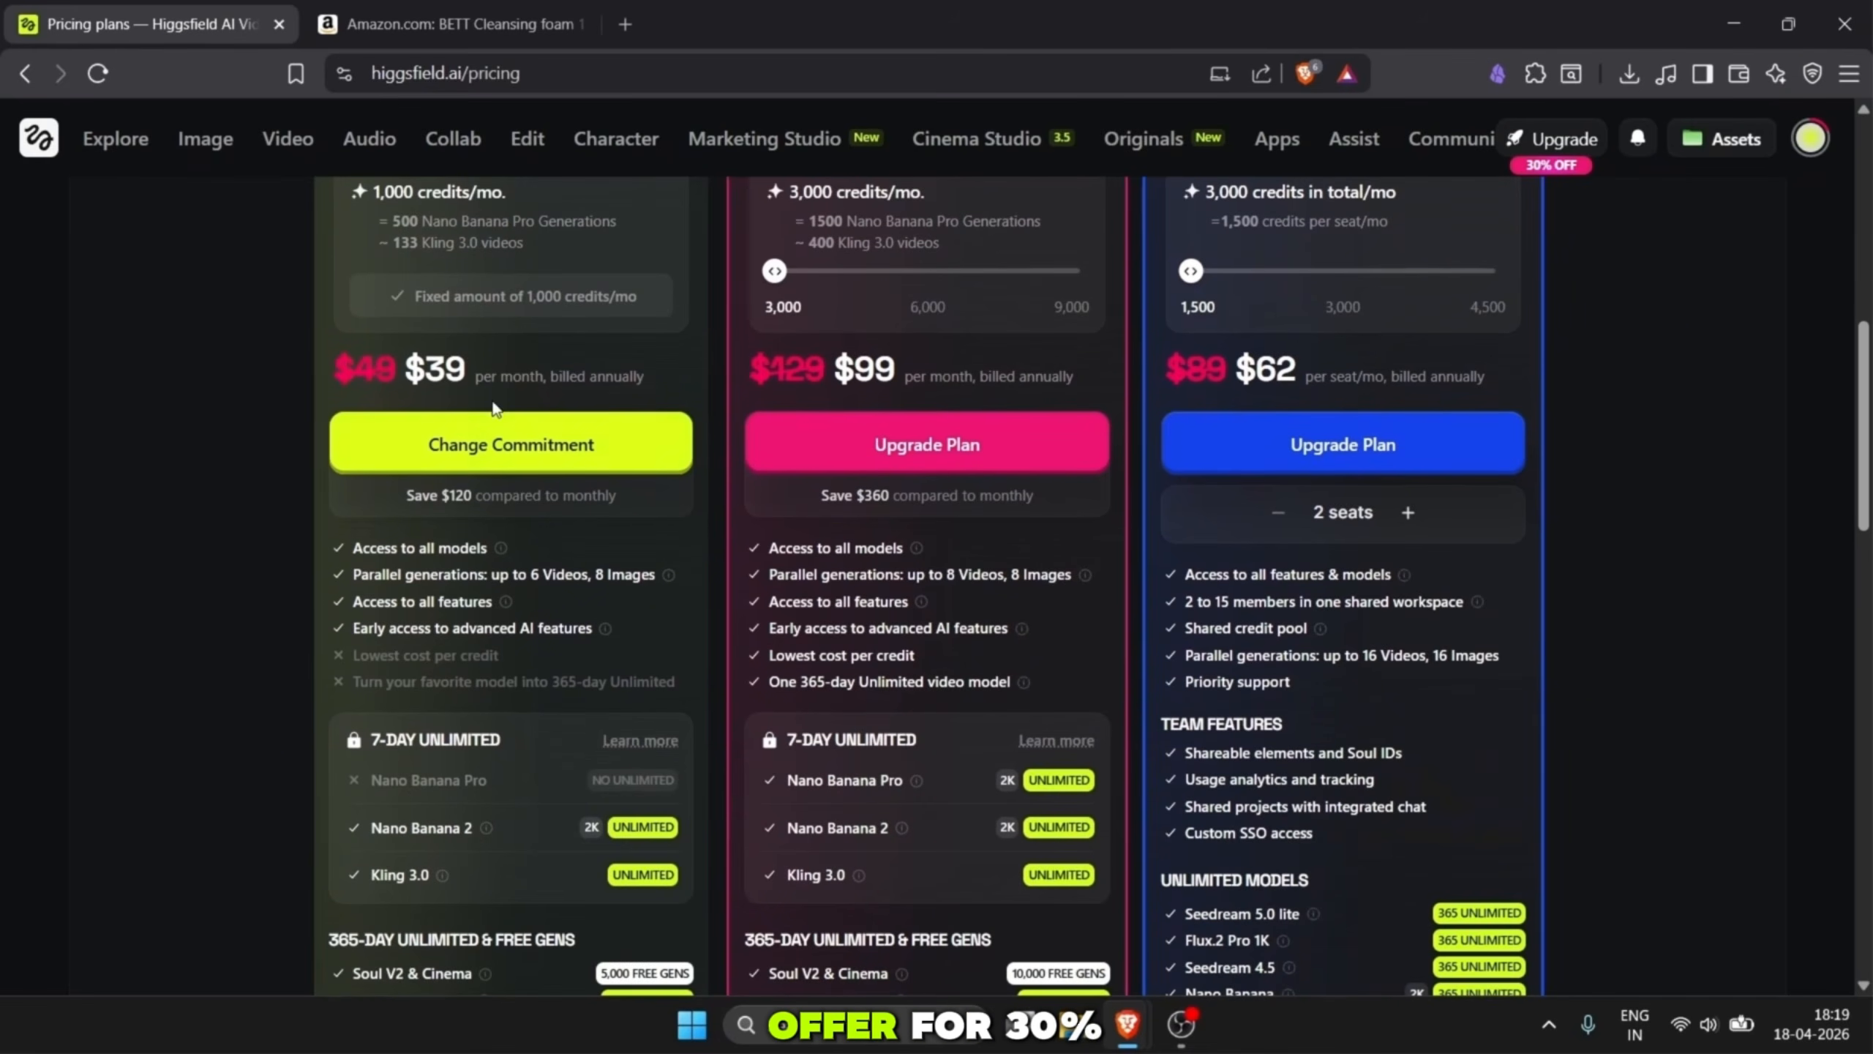
scroll(499, 411, "up", 2)
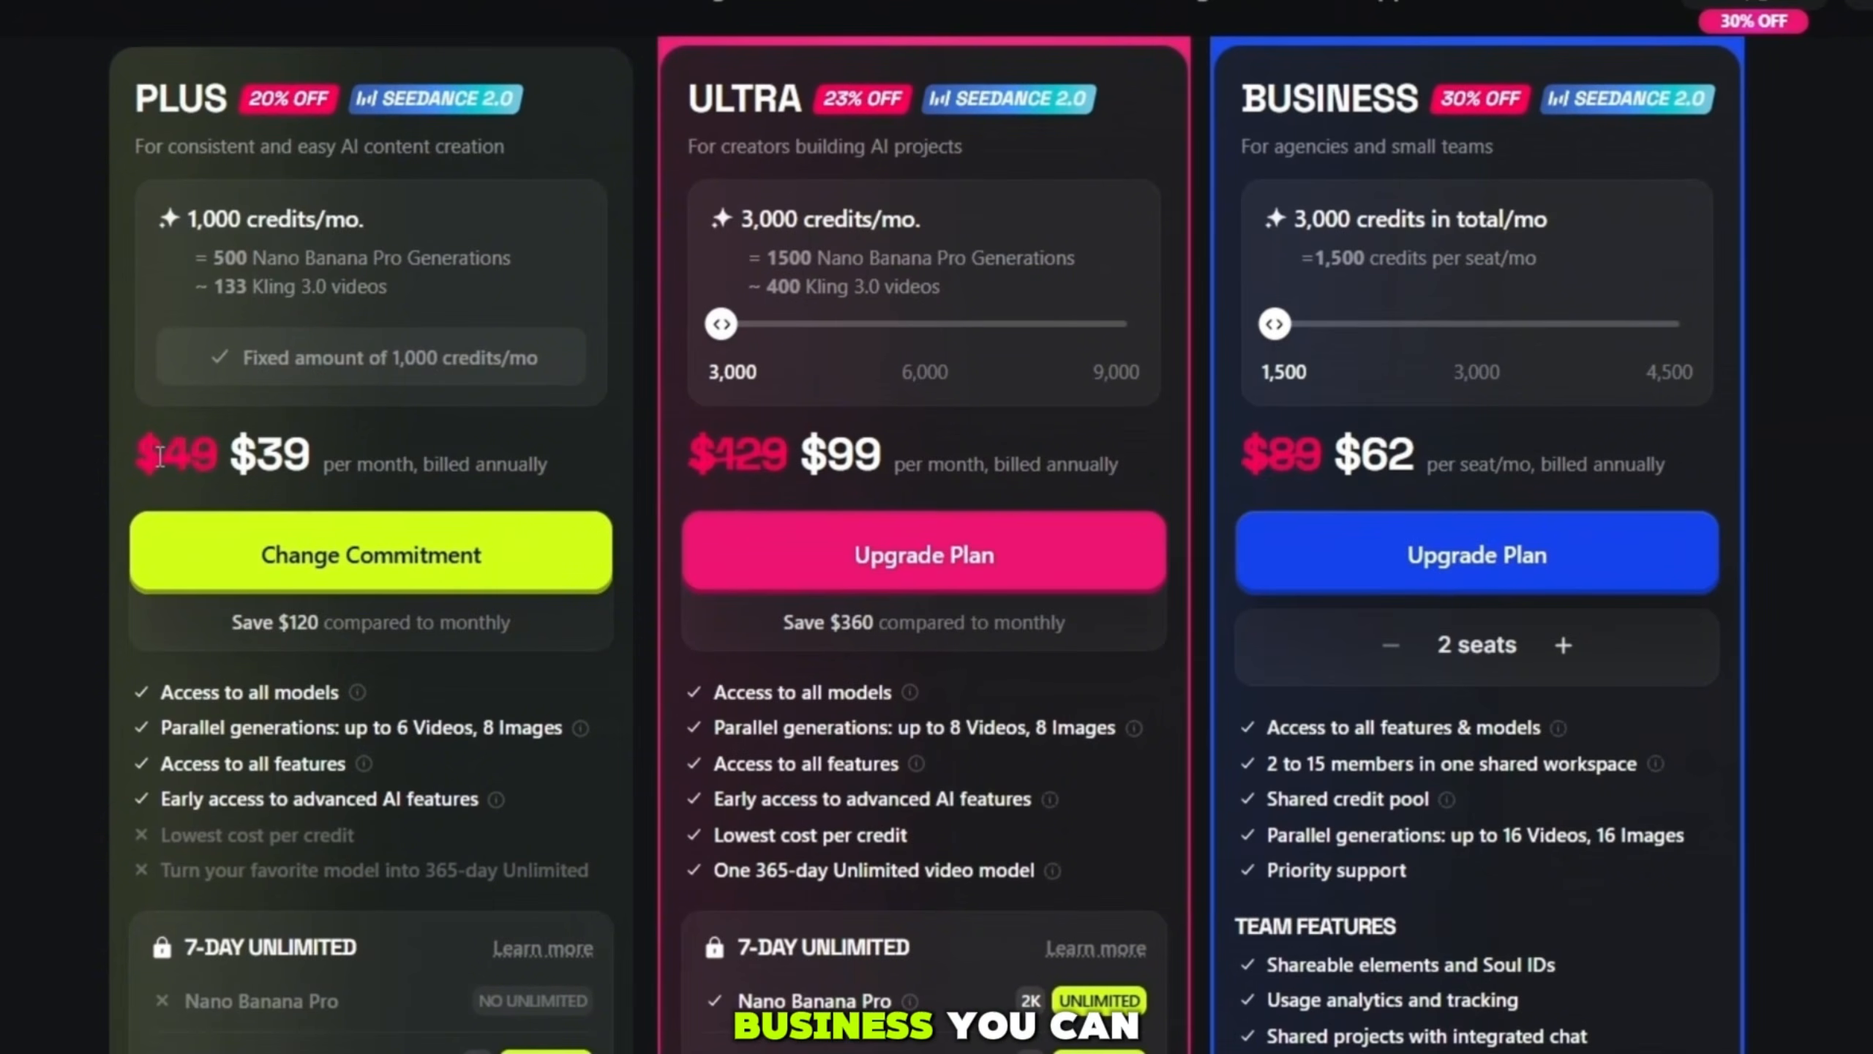
left_click_drag(160, 455, 269, 458)
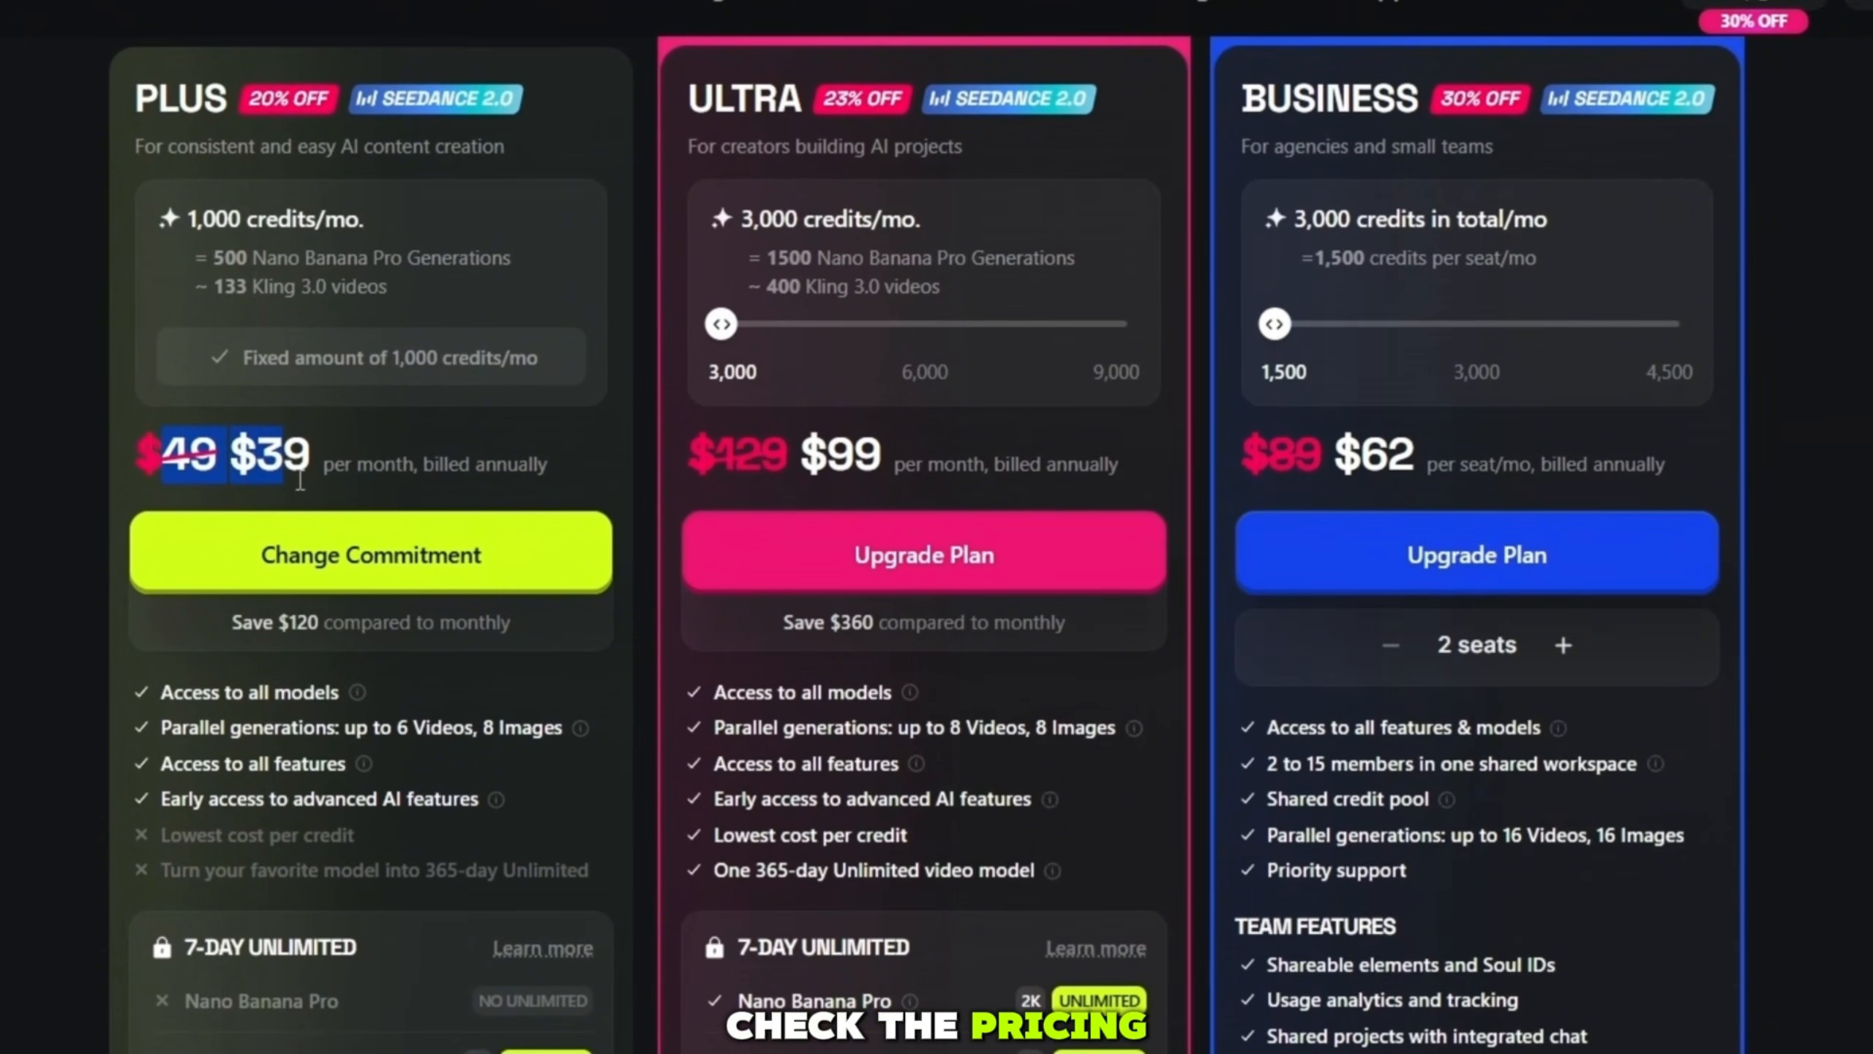
left_click(322, 509)
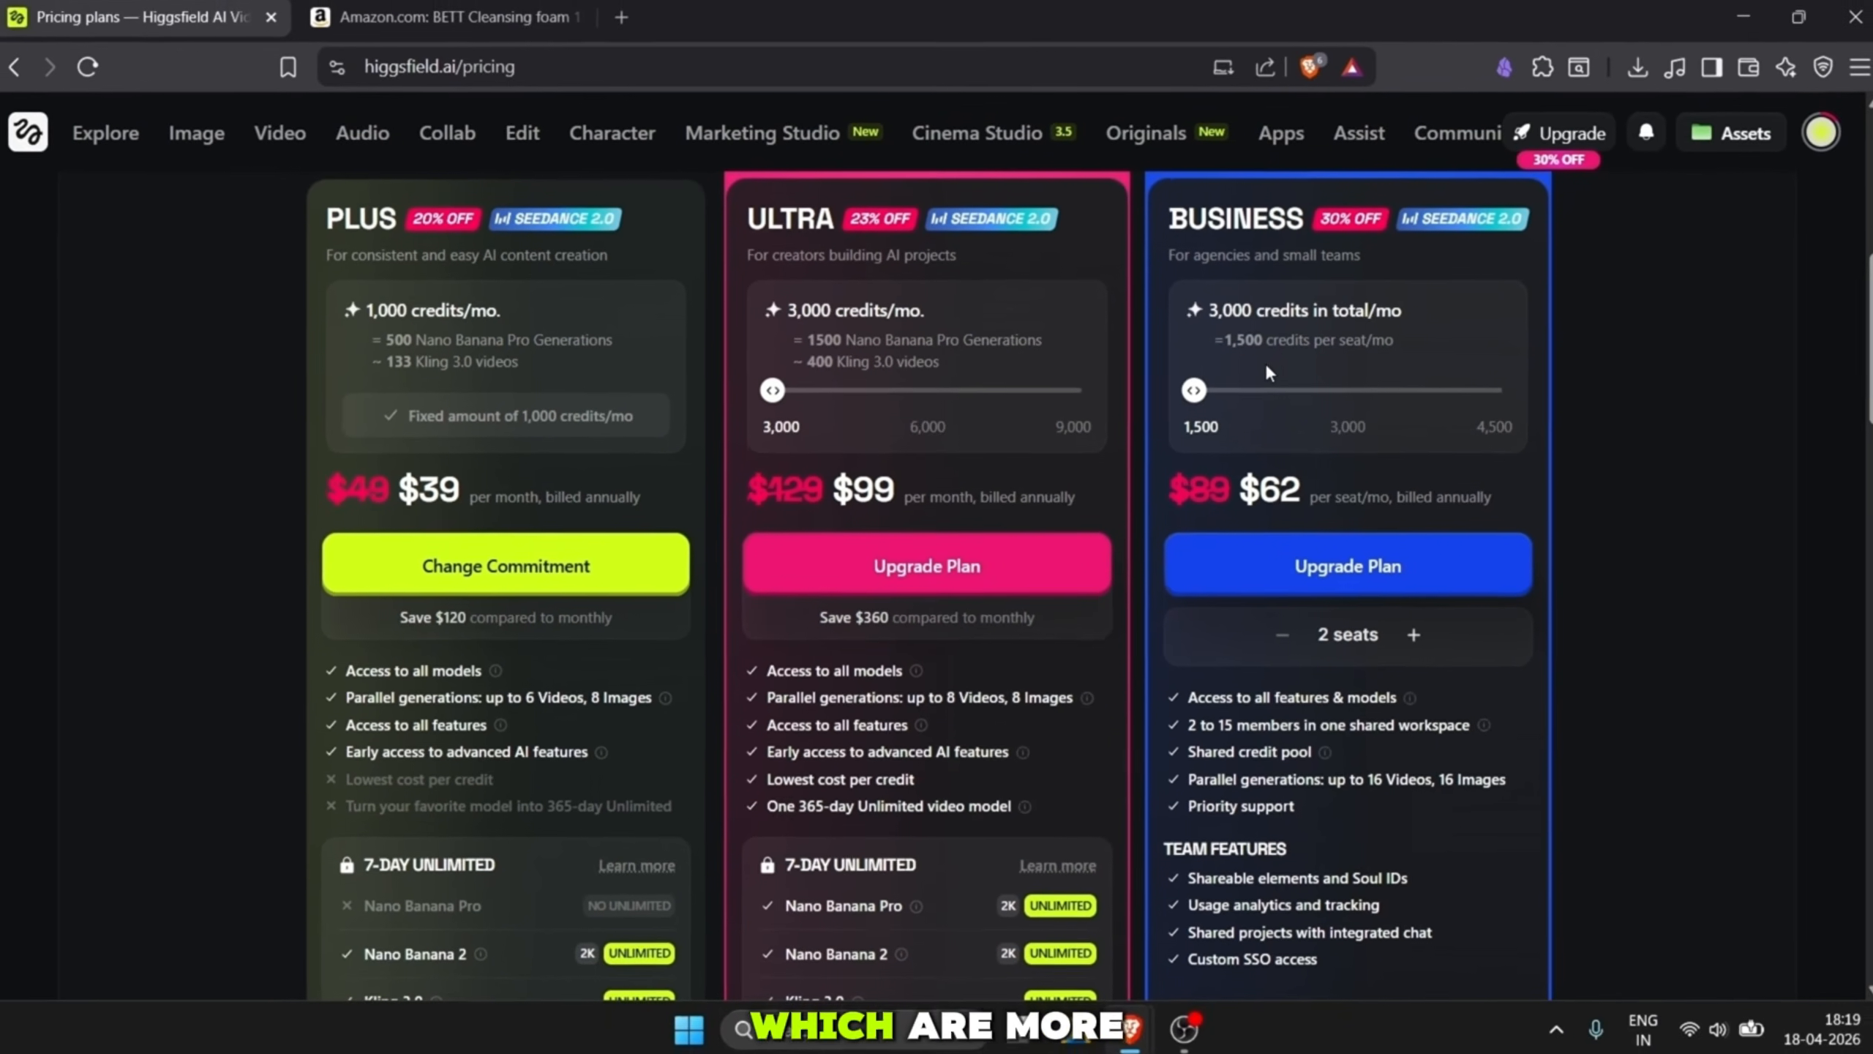
scroll(1201, 524, "down", 7)
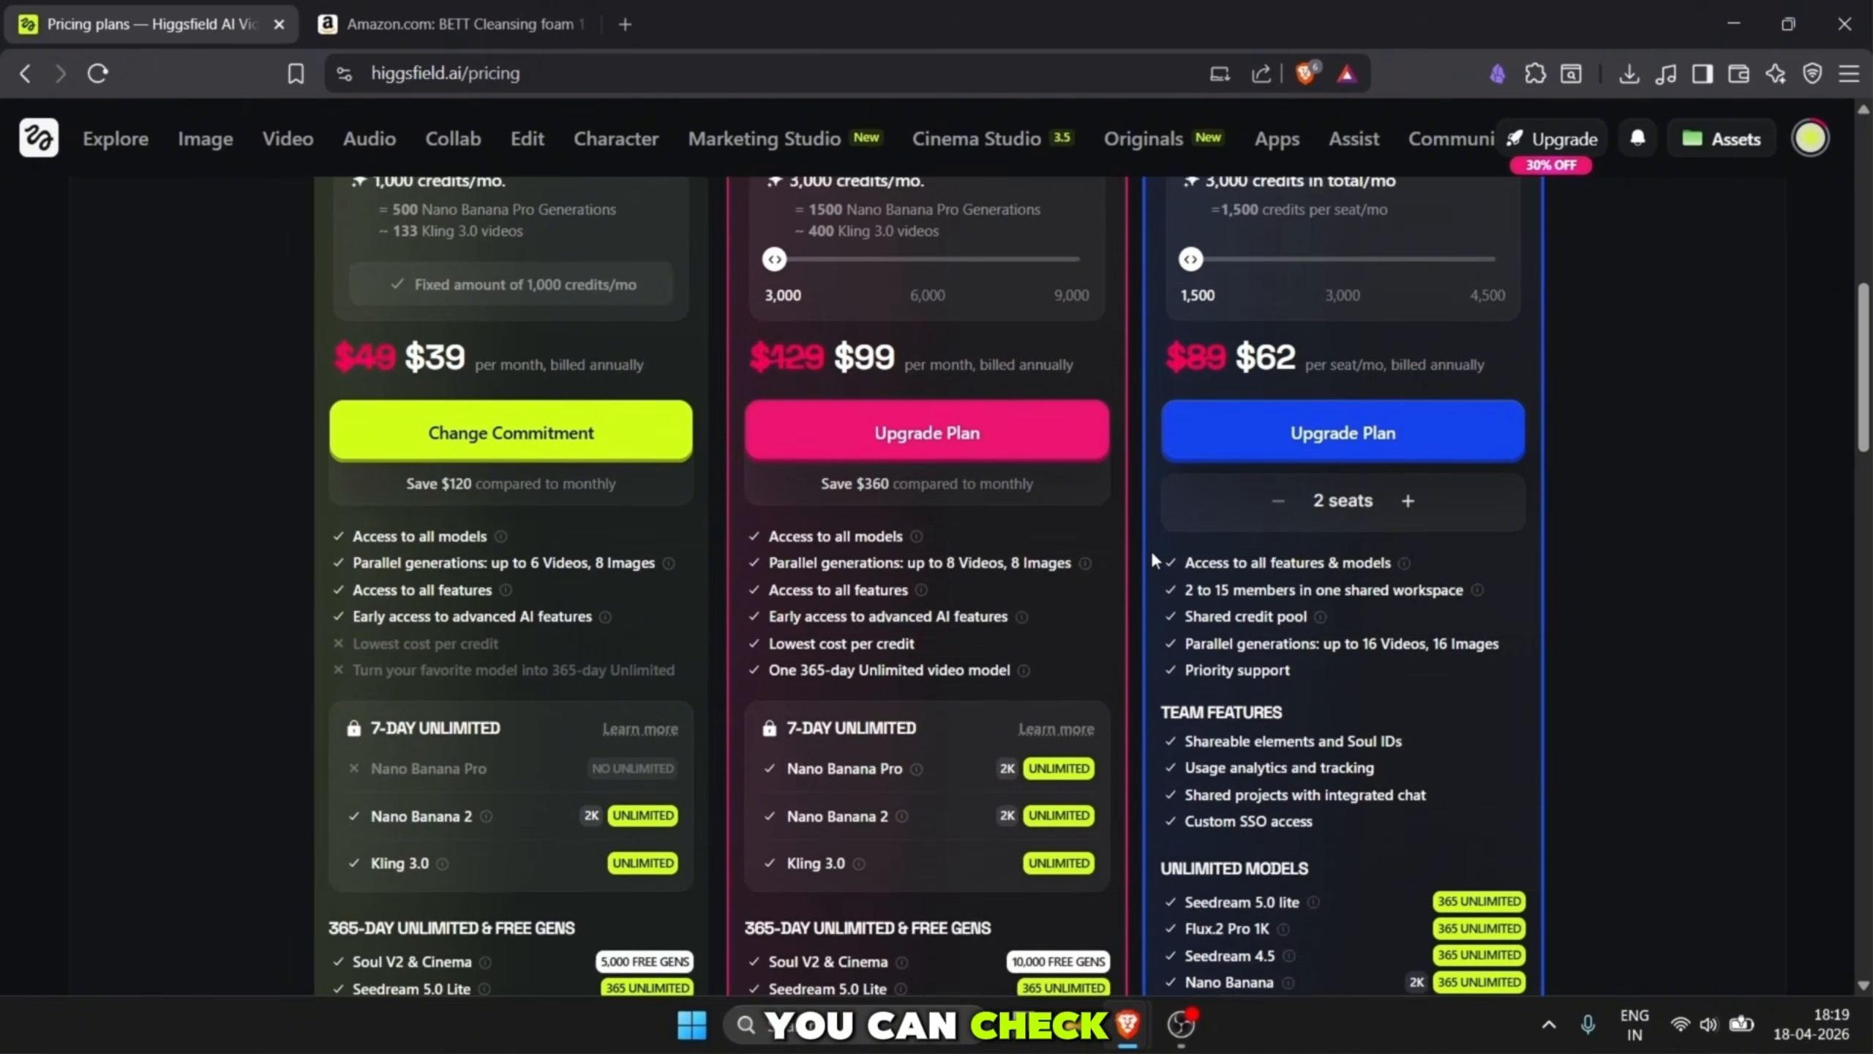